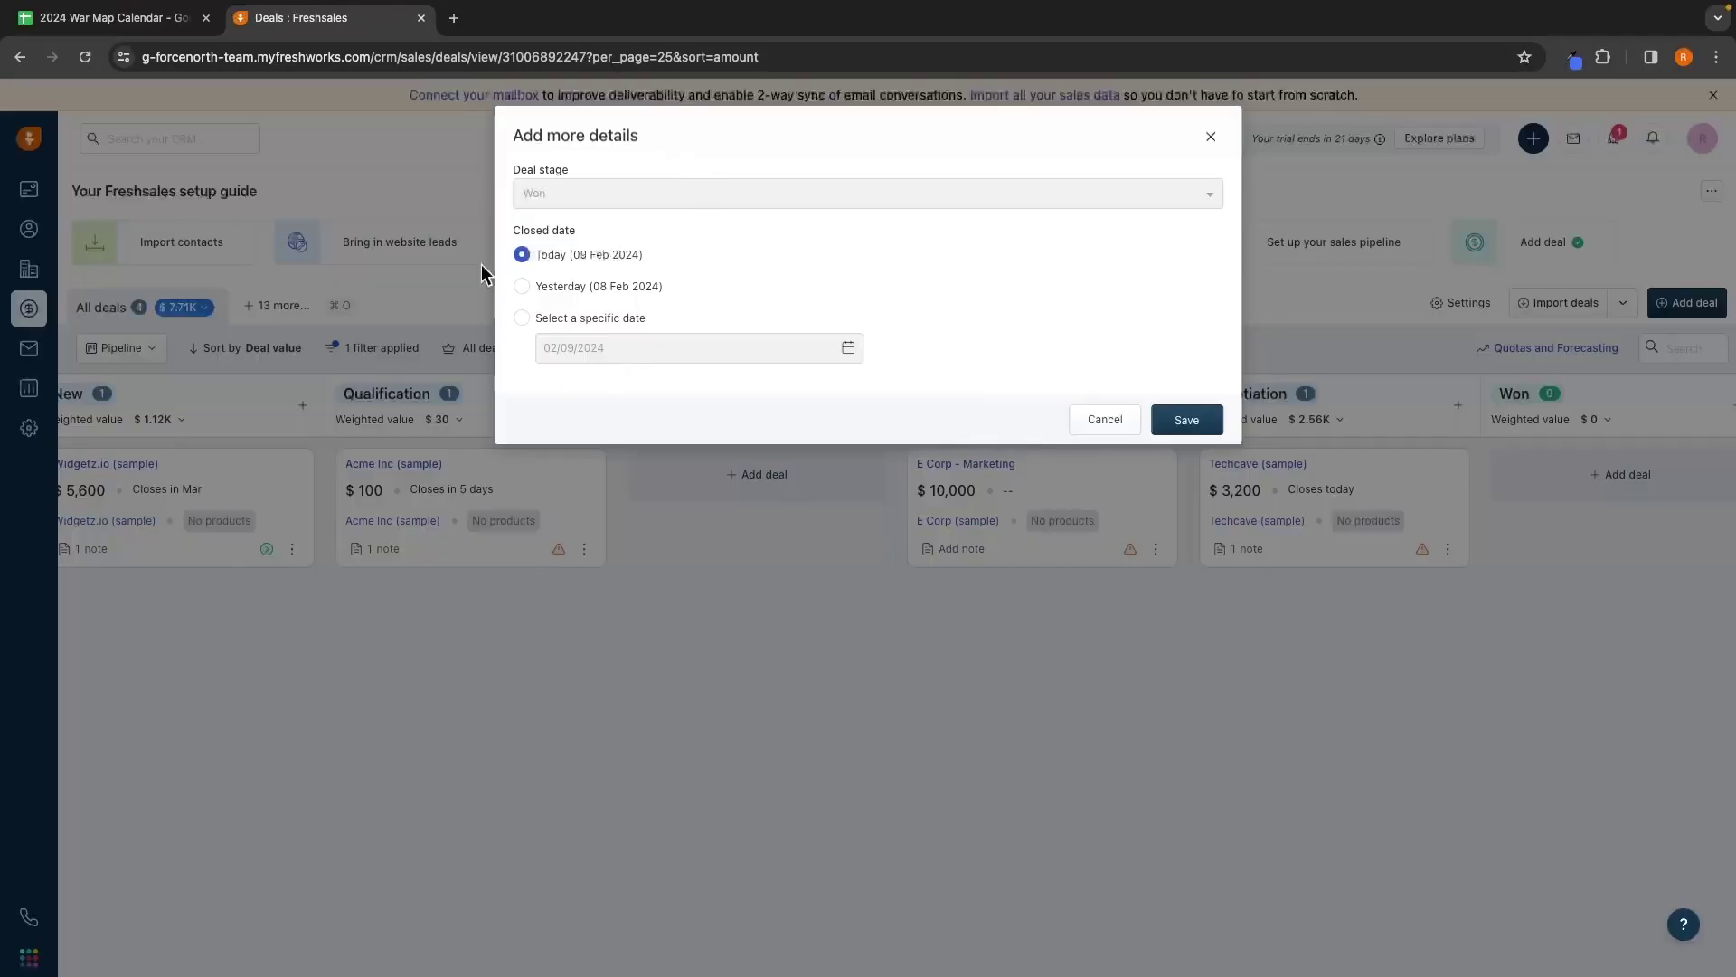
# Step: Save the deal in the Won stage with today's date, 09 Feb 2024, as its closed date
pyautogui.click(1185, 415)
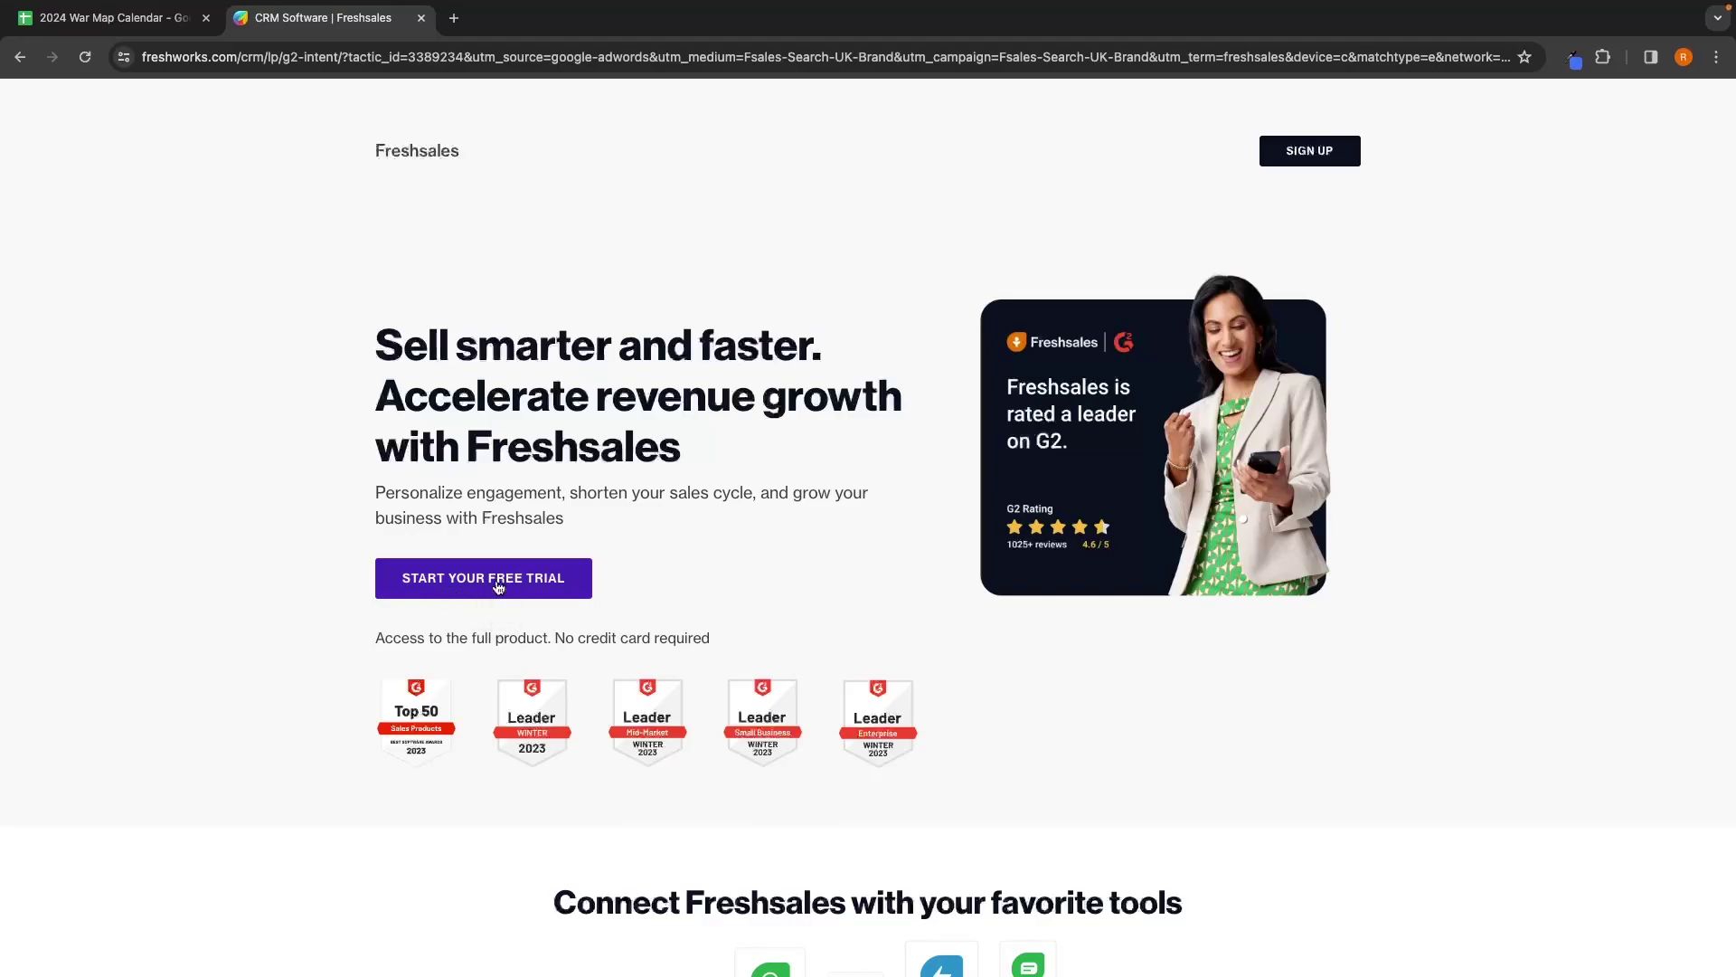
# Step: Start the Freshsales free trial from the product landing page
pyautogui.click(442, 588)
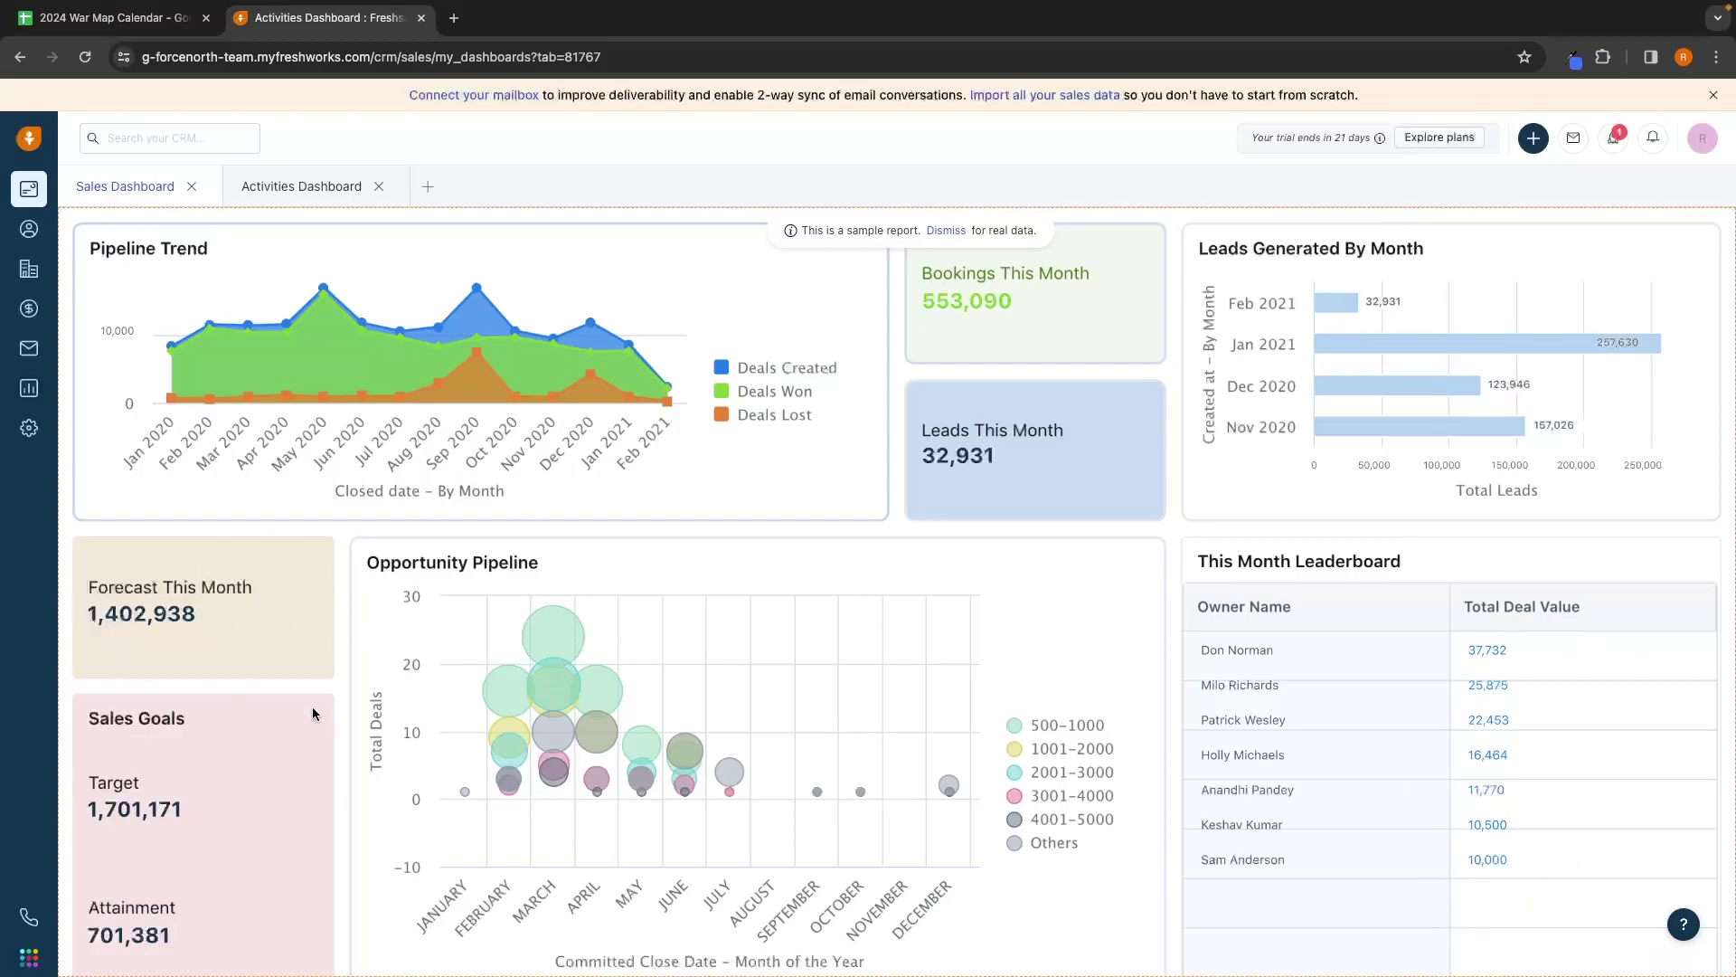
# Step: Dismiss the sample report on the Sales Dashboard so it uses real data
pyautogui.click(946, 231)
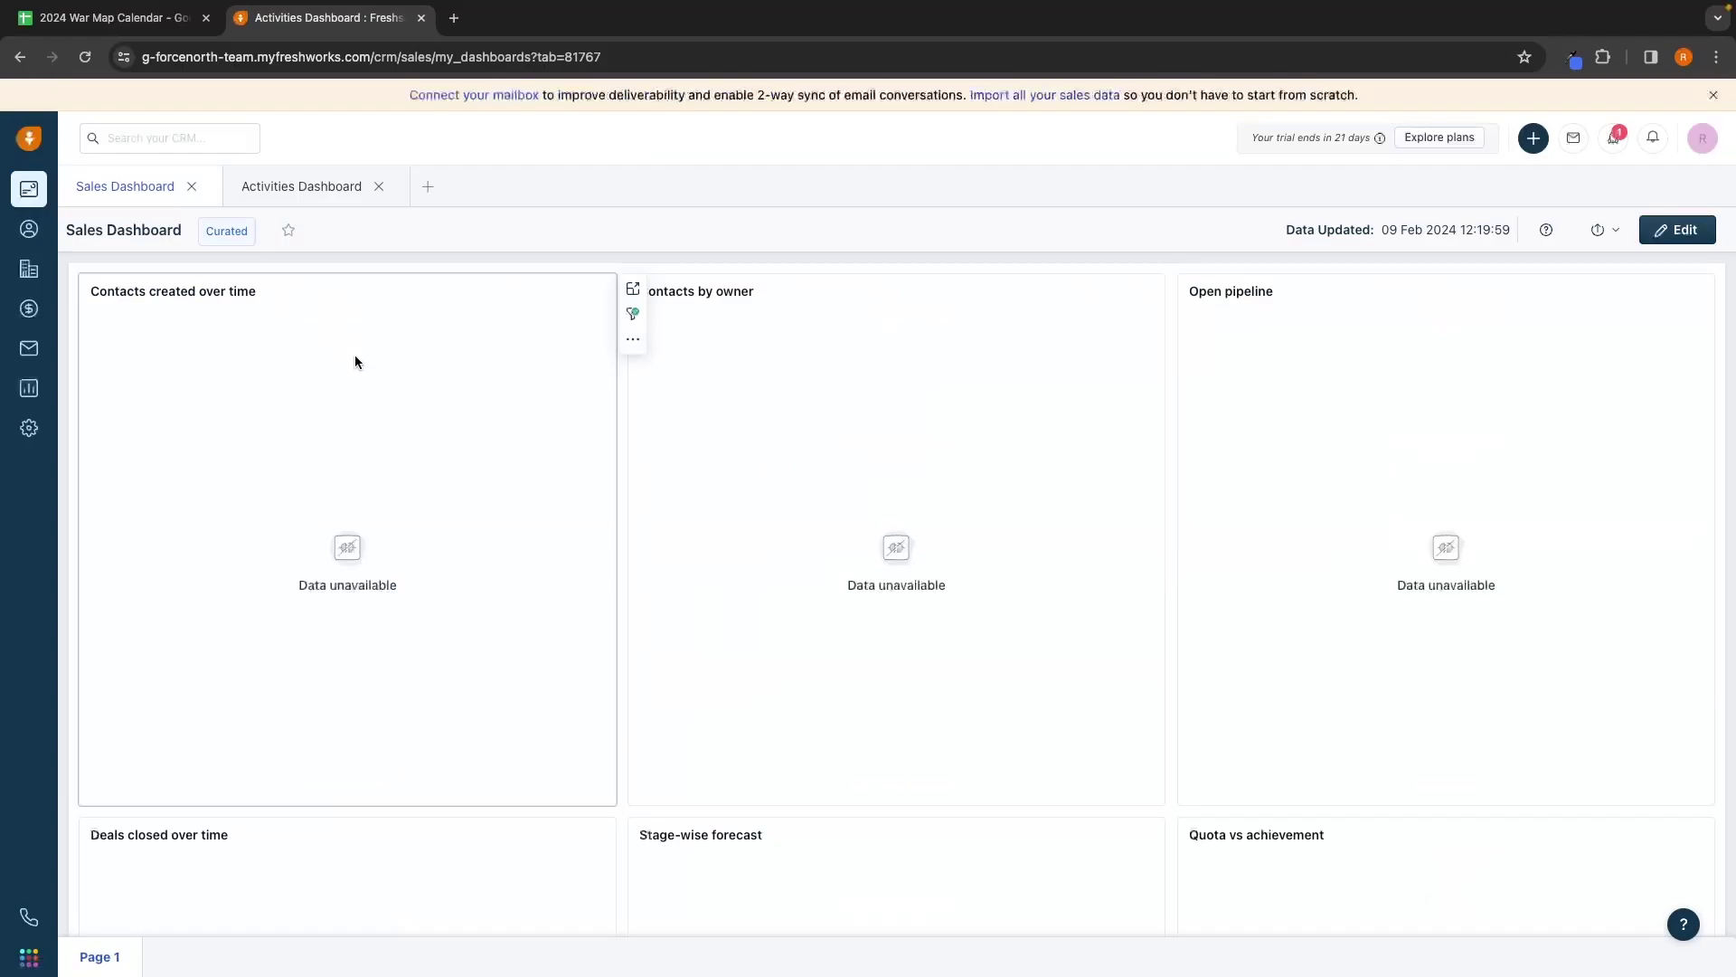
# Step: Open the contacts list and examine the key factors behind the first contact's score
pyautogui.click(24, 235)
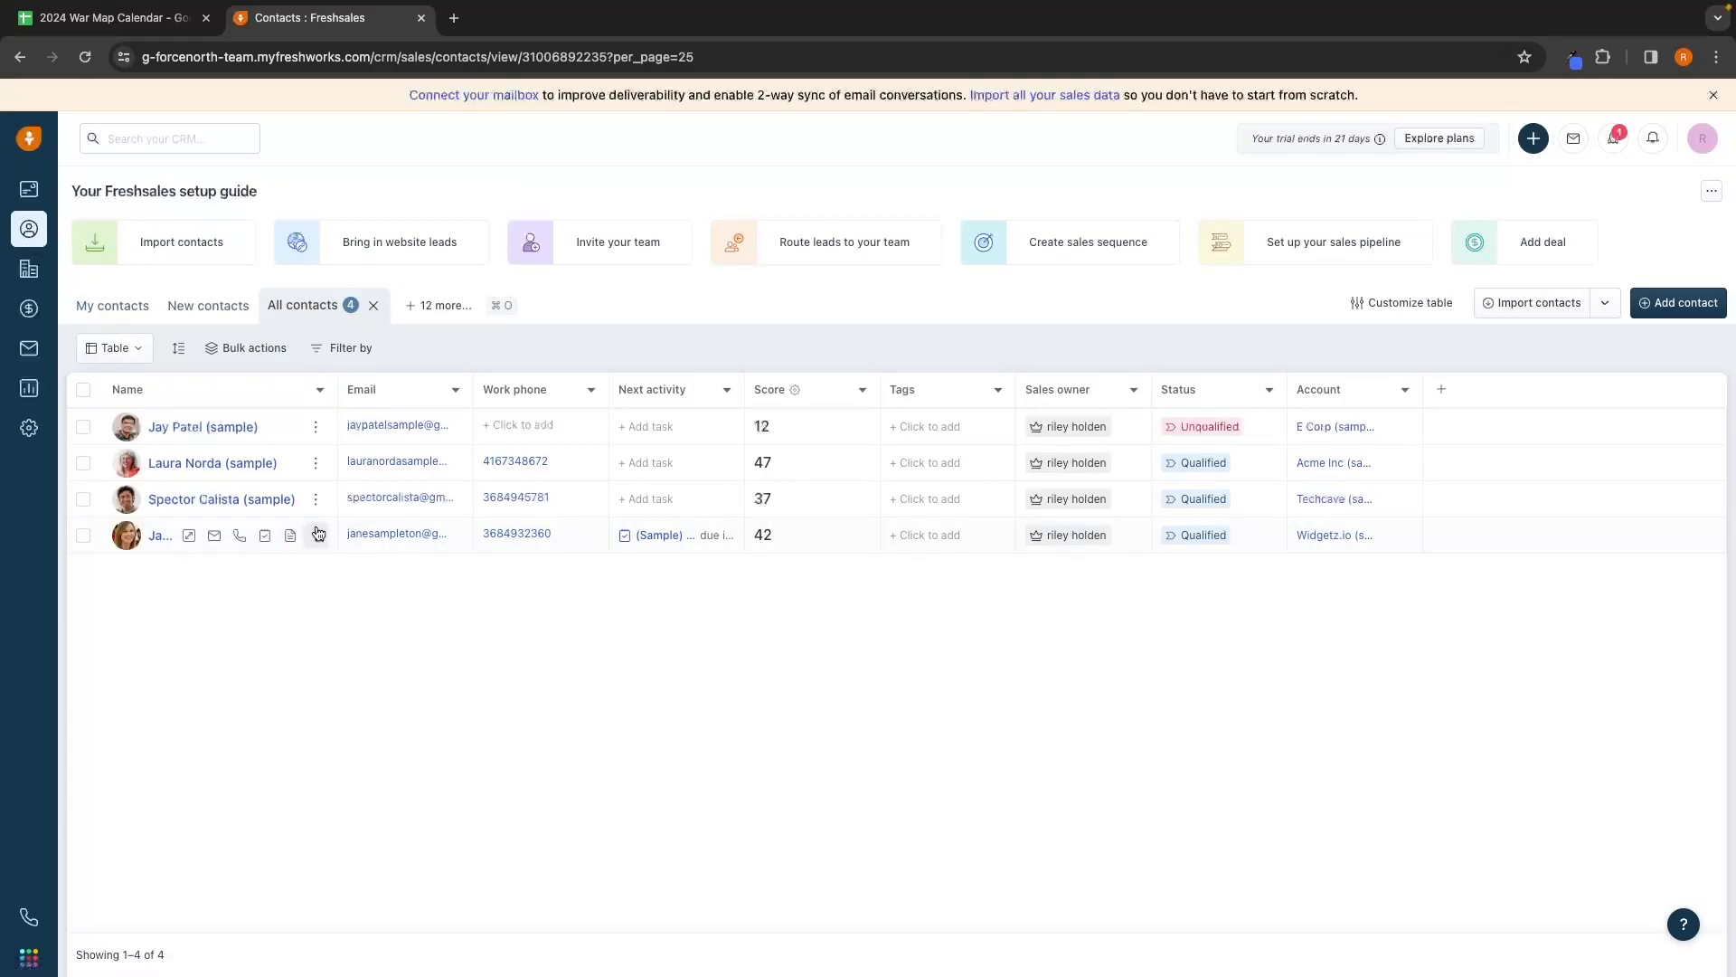
pyautogui.moveTo(199, 462)
pyautogui.moveTo(801, 414)
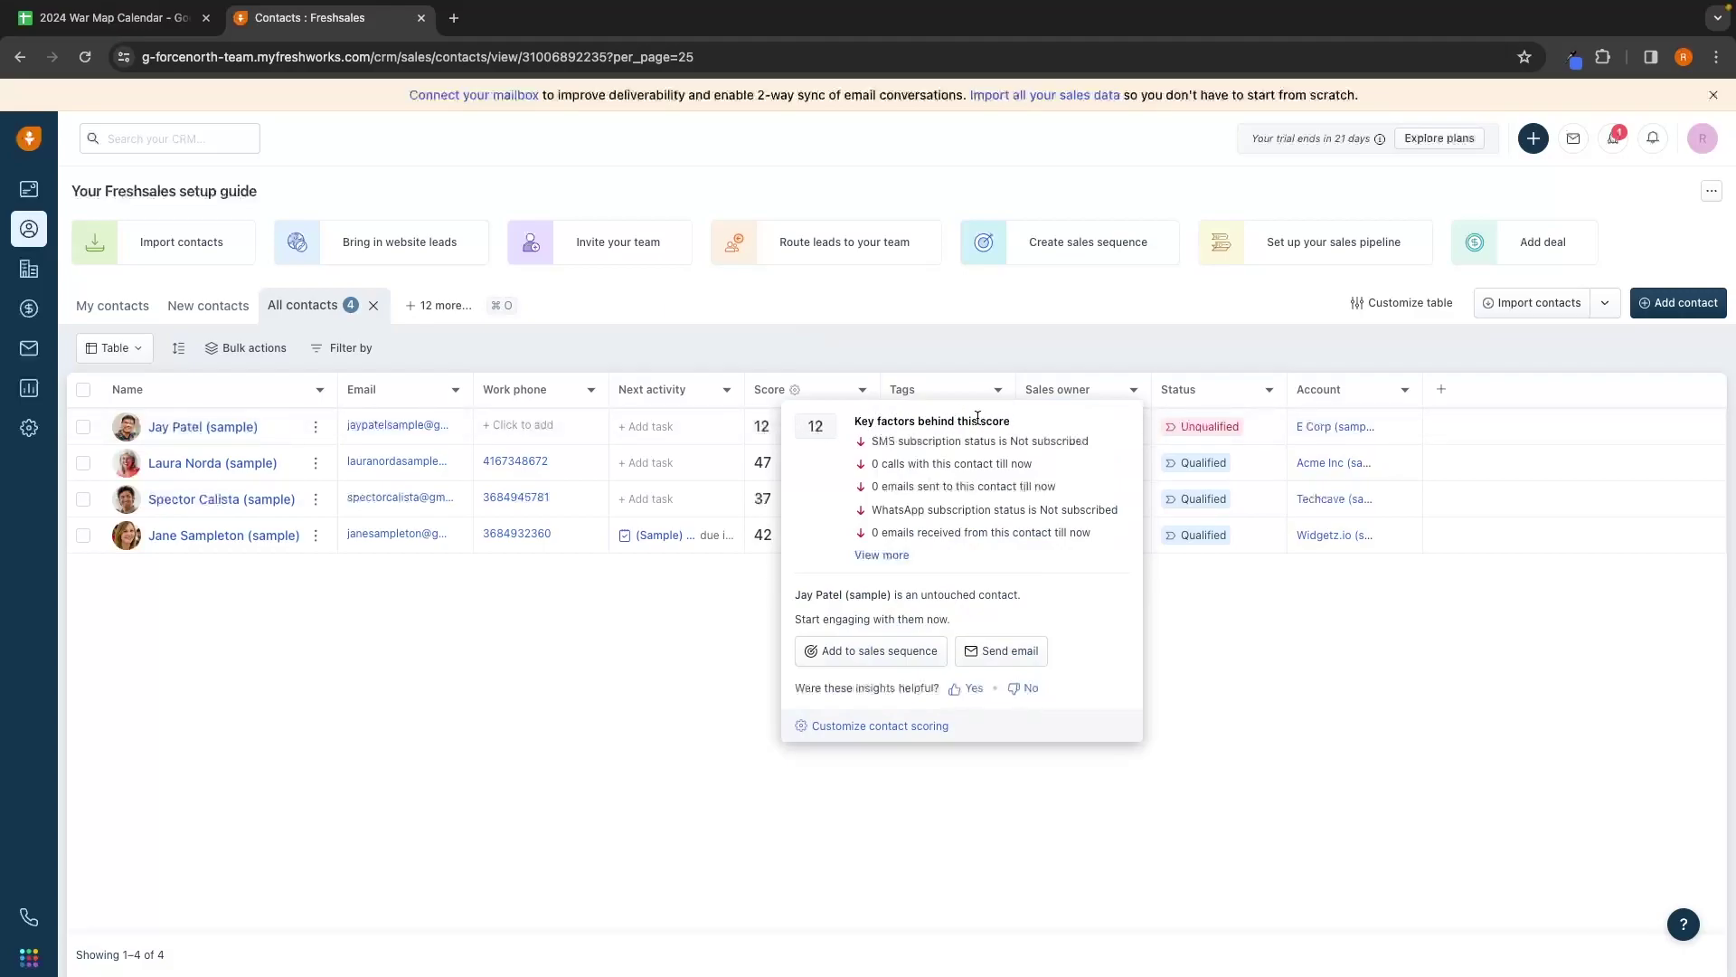
pyautogui.moveTo(870, 442); pyautogui.dragTo(1065, 446)
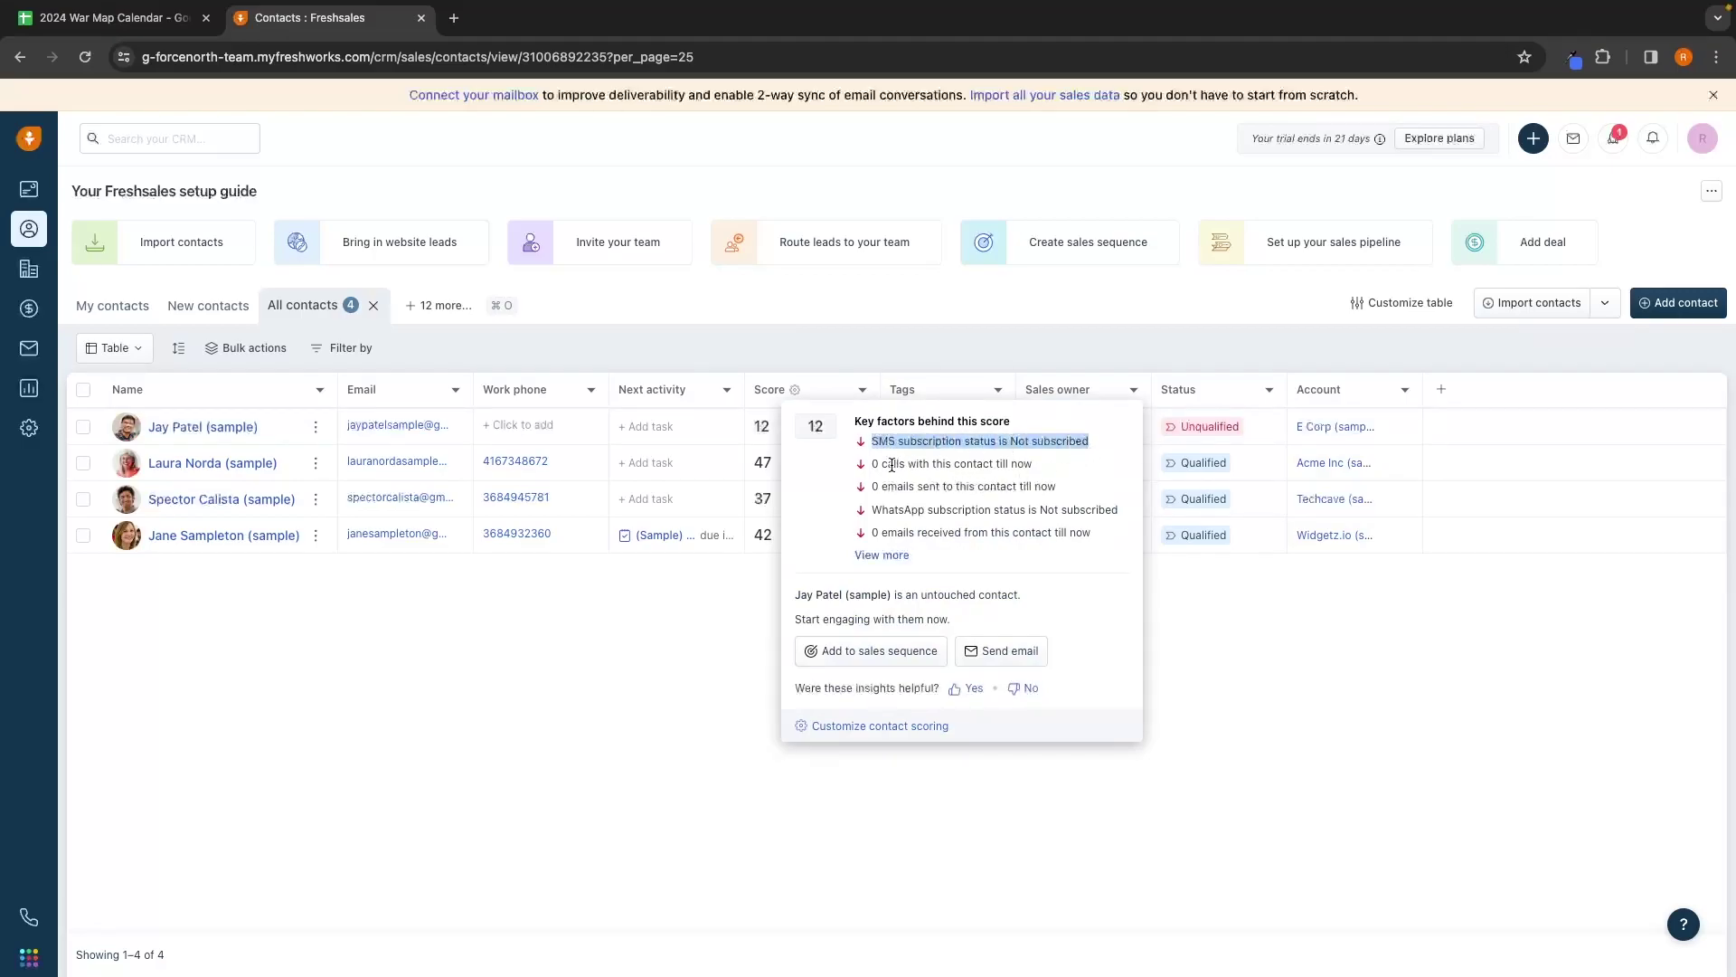
pyautogui.moveTo(873, 464); pyautogui.dragTo(1067, 469)
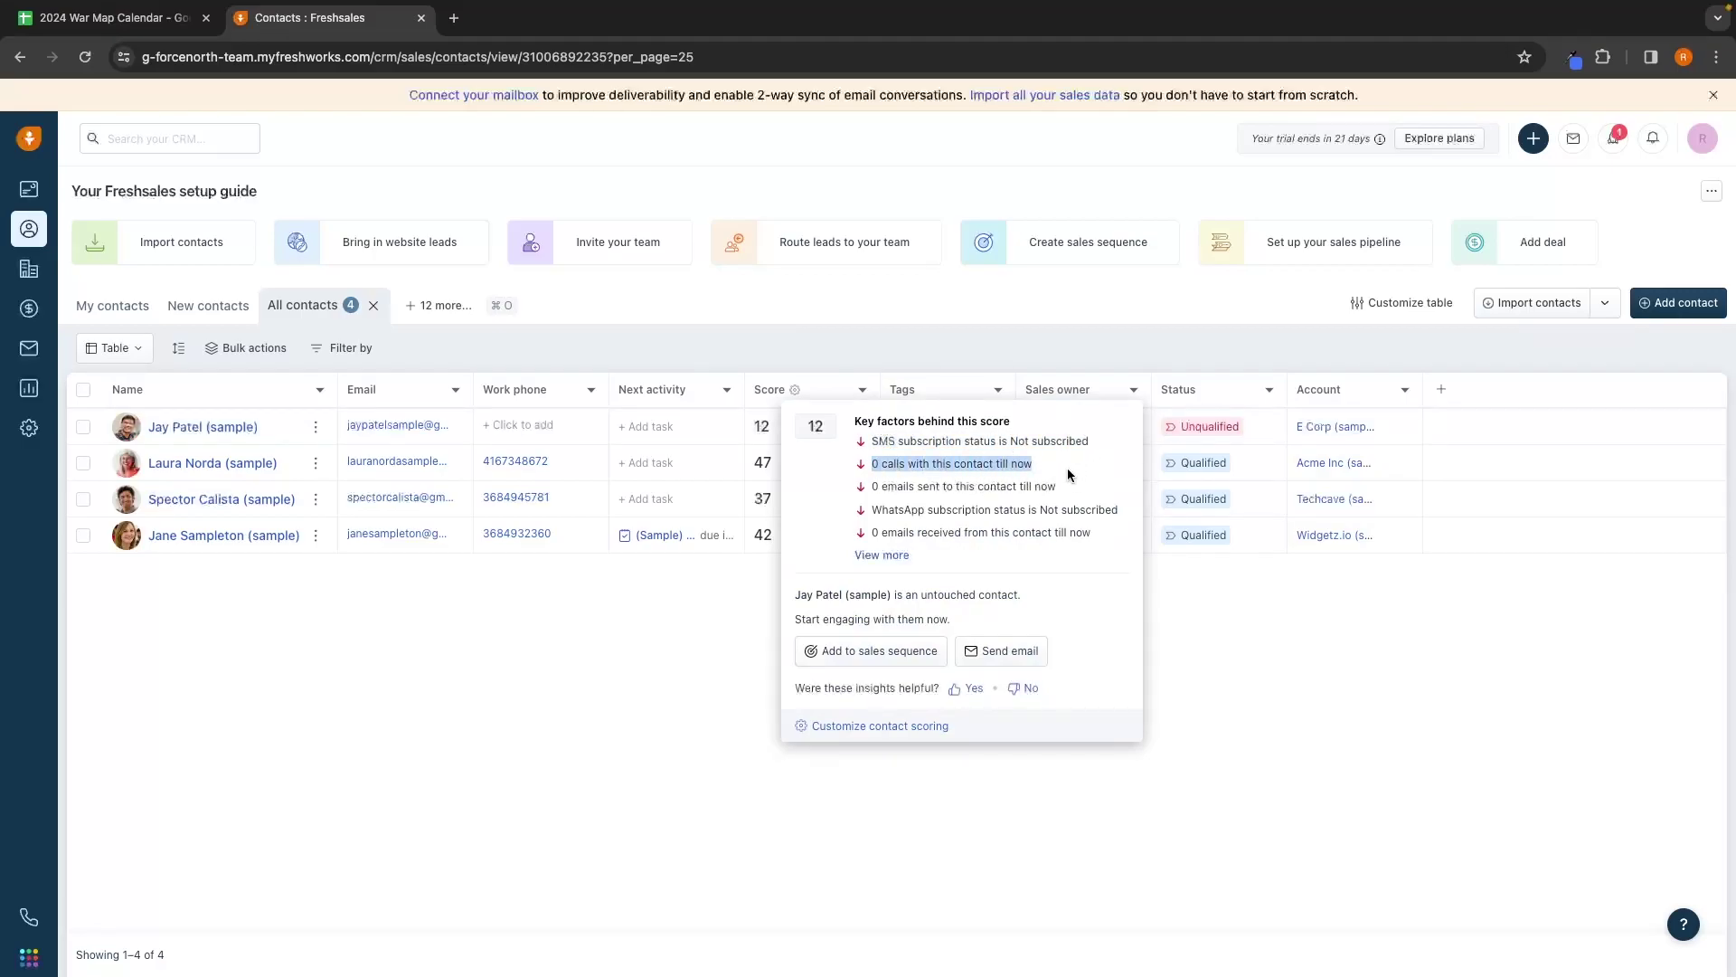
pyautogui.click(873, 487)
pyautogui.moveTo(874, 486); pyautogui.dragTo(1072, 481)
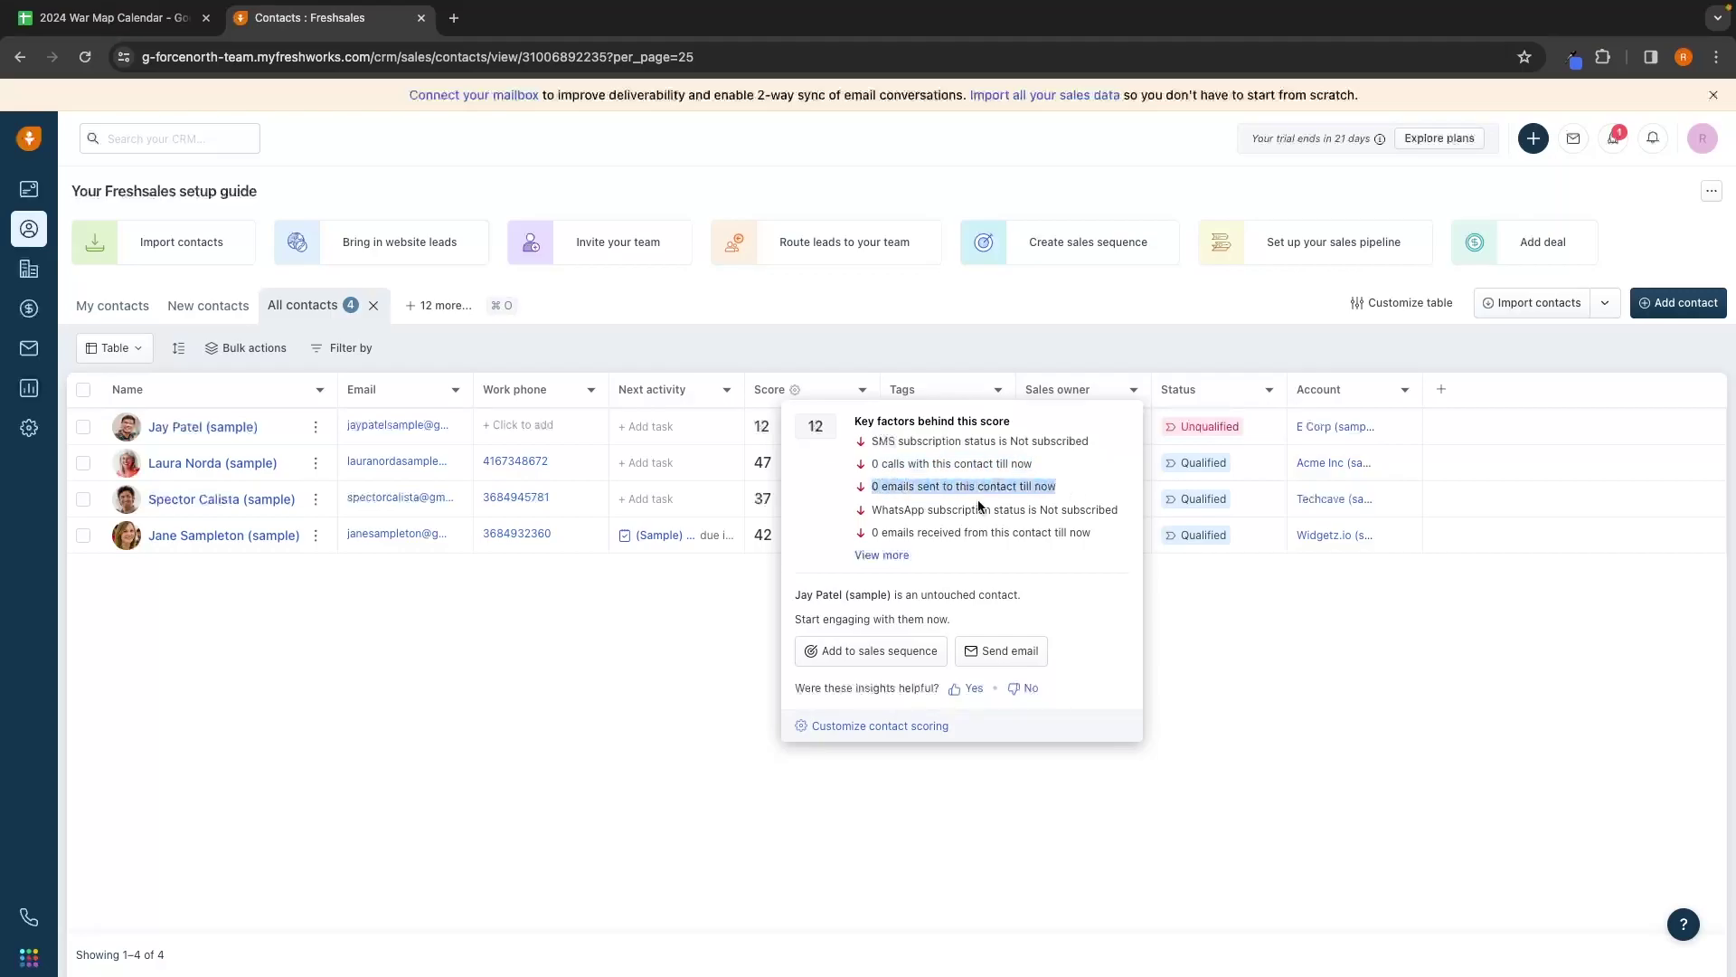
pyautogui.click(874, 510)
pyautogui.moveTo(872, 509); pyautogui.dragTo(1136, 503)
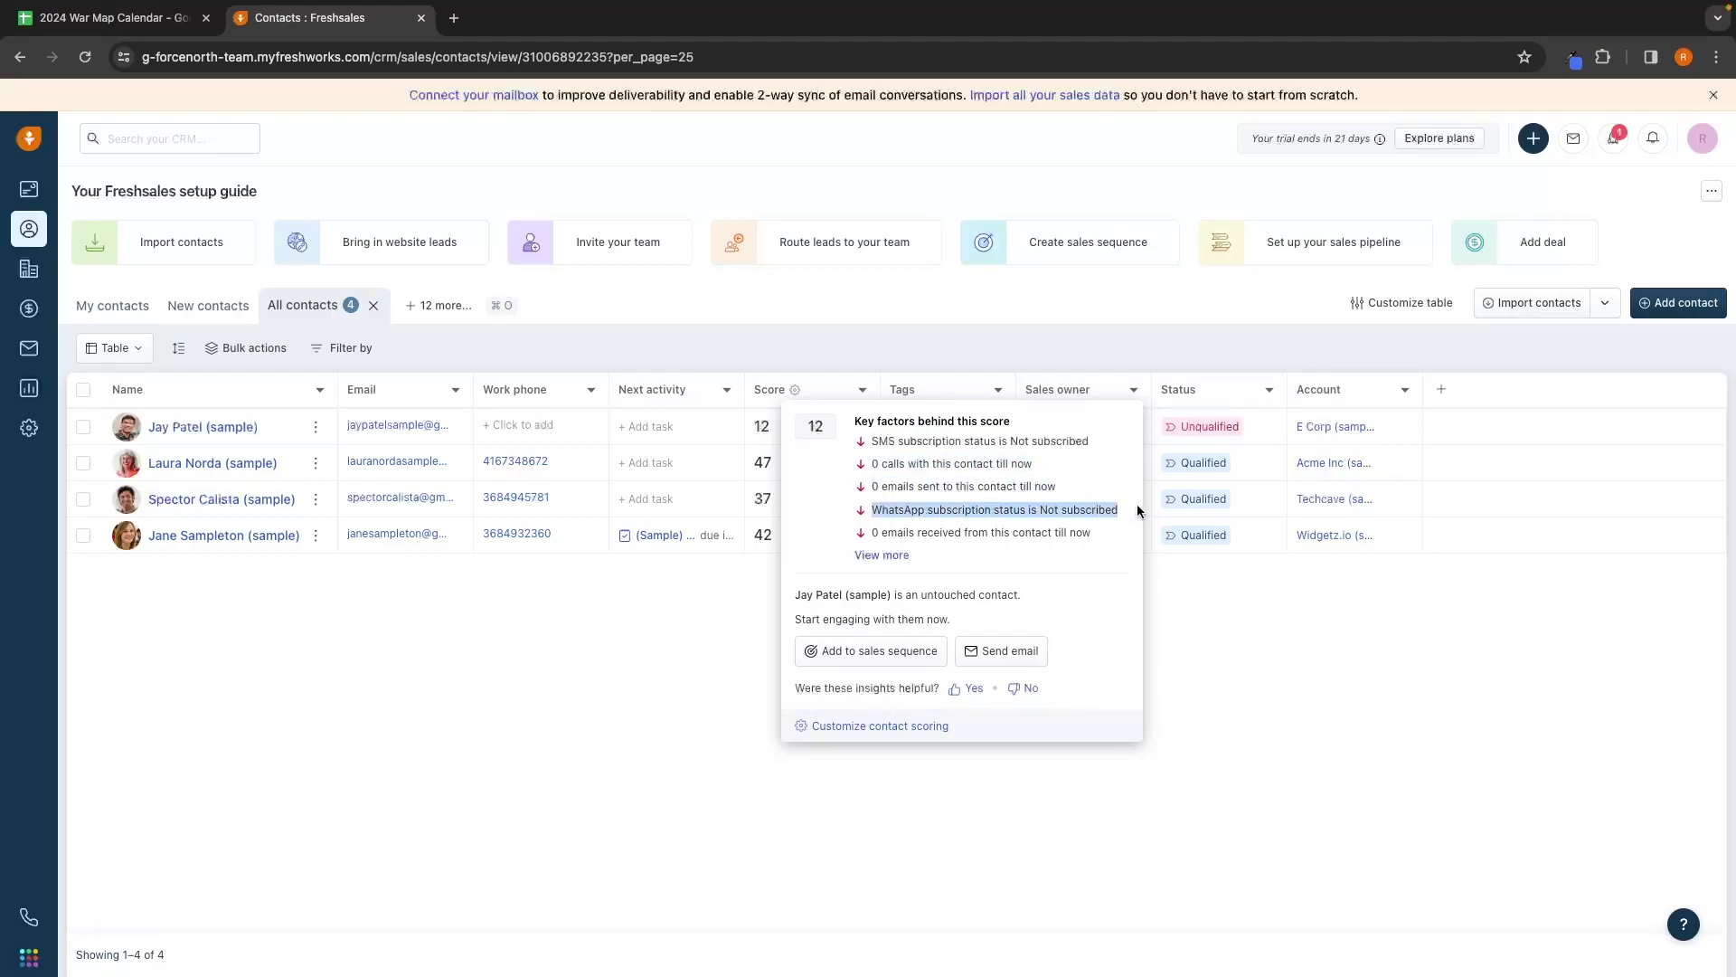
pyautogui.click(877, 532)
pyautogui.moveTo(877, 532); pyautogui.dragTo(1092, 537)
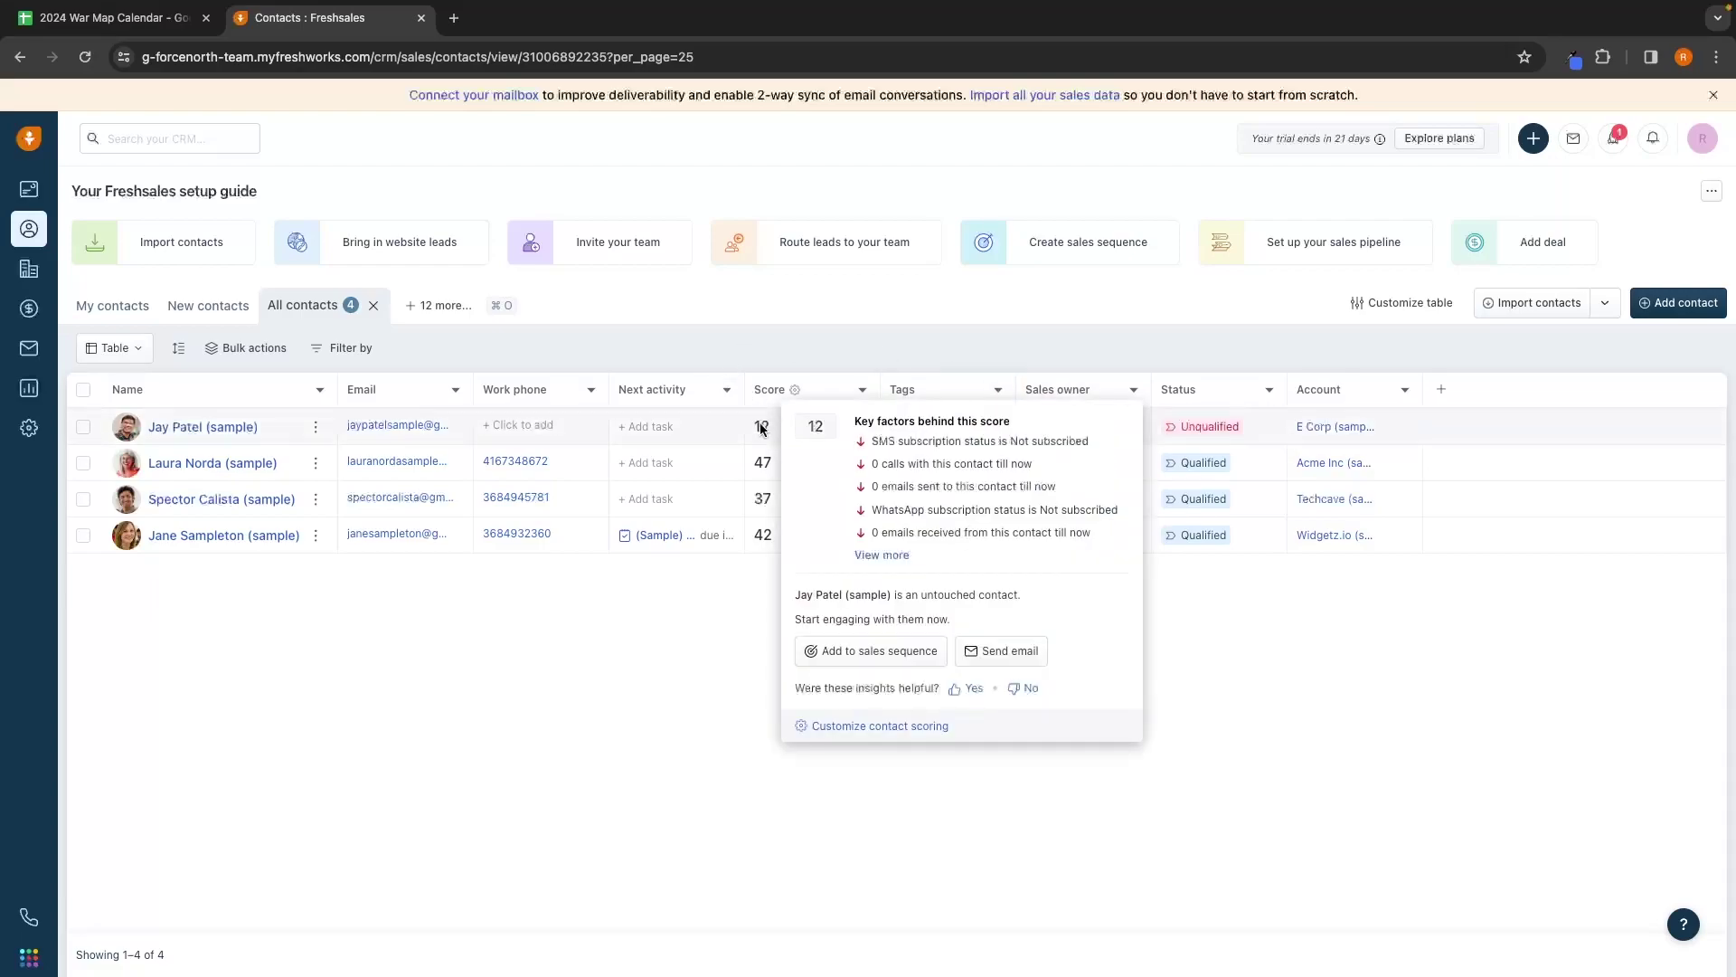
# Step: Examine the key factors behind the second contact's score, including city, country and job title
pyautogui.moveTo(762, 463)
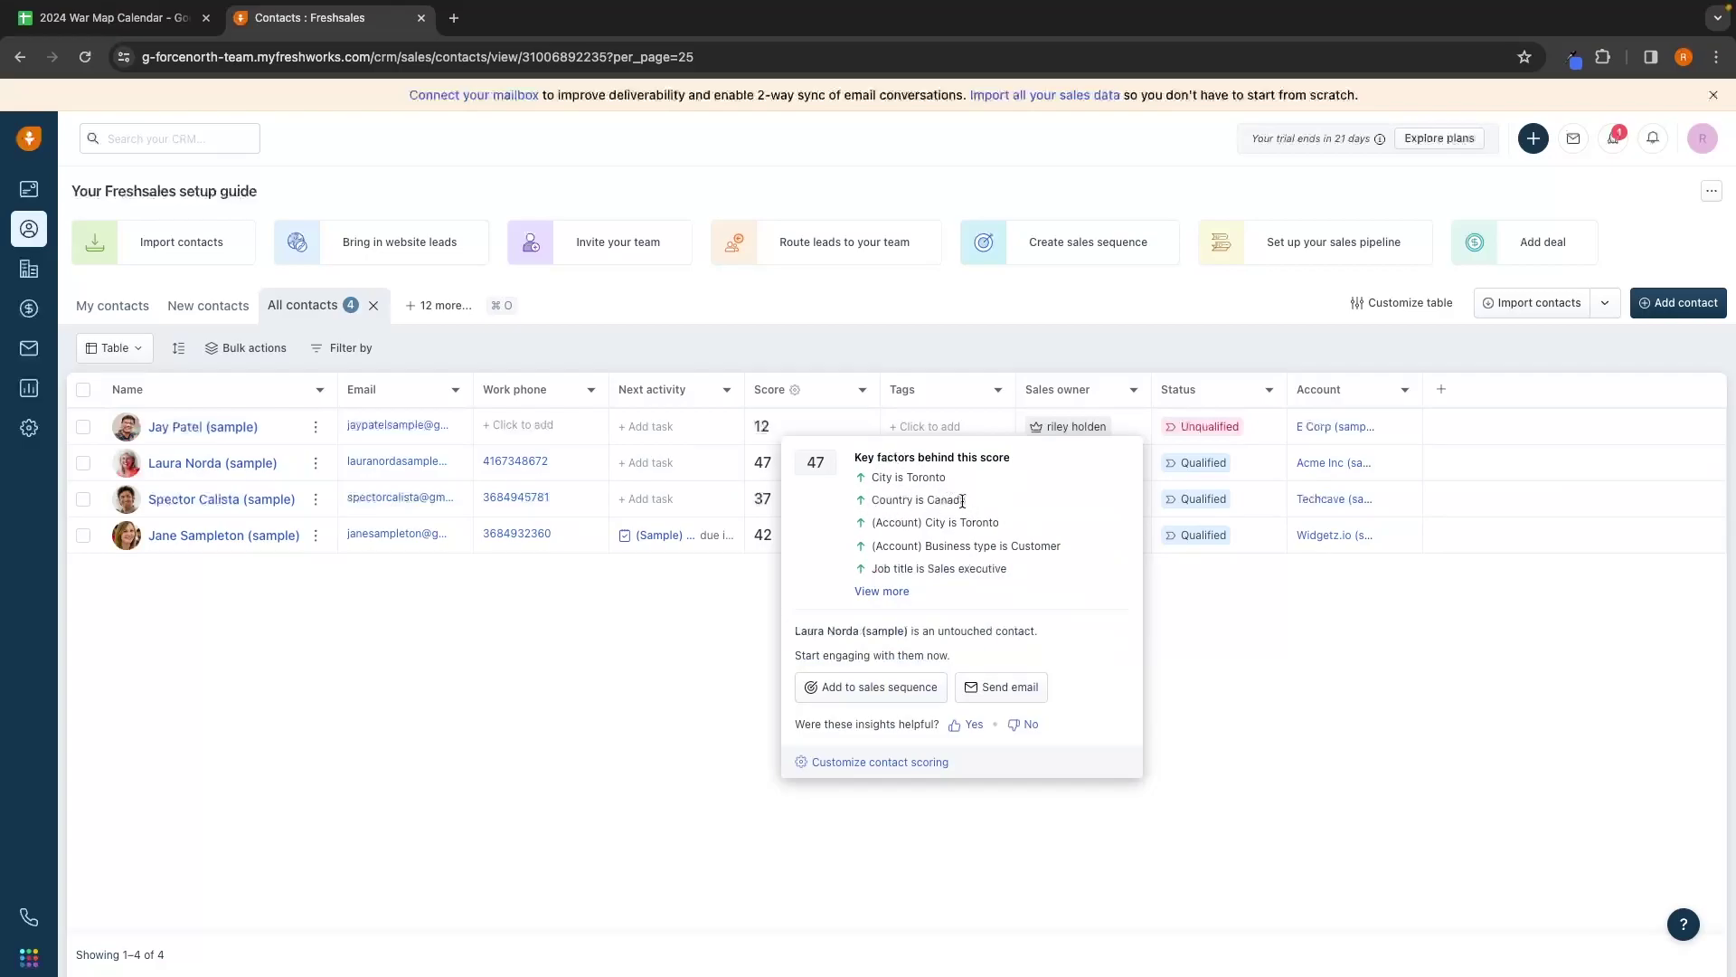
pyautogui.moveTo(875, 523); pyautogui.dragTo(920, 524)
pyautogui.click(914, 522)
pyautogui.click(918, 500)
pyautogui.moveTo(866, 566); pyautogui.dragTo(1013, 567)
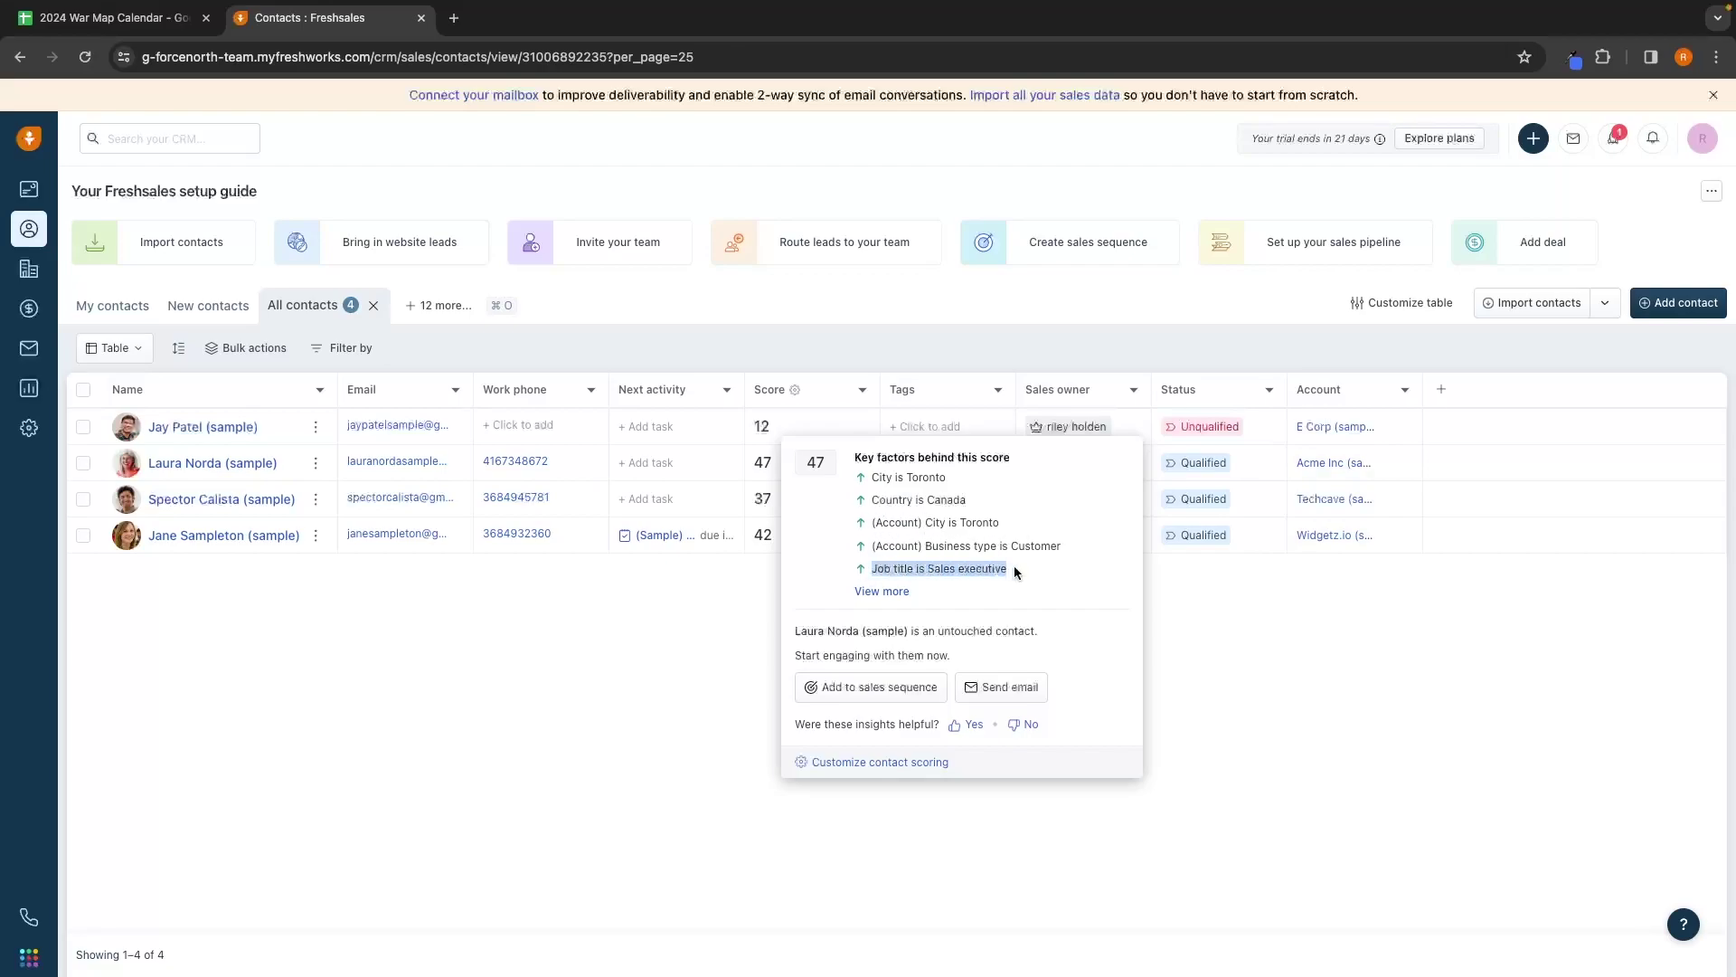
pyautogui.click(1013, 563)
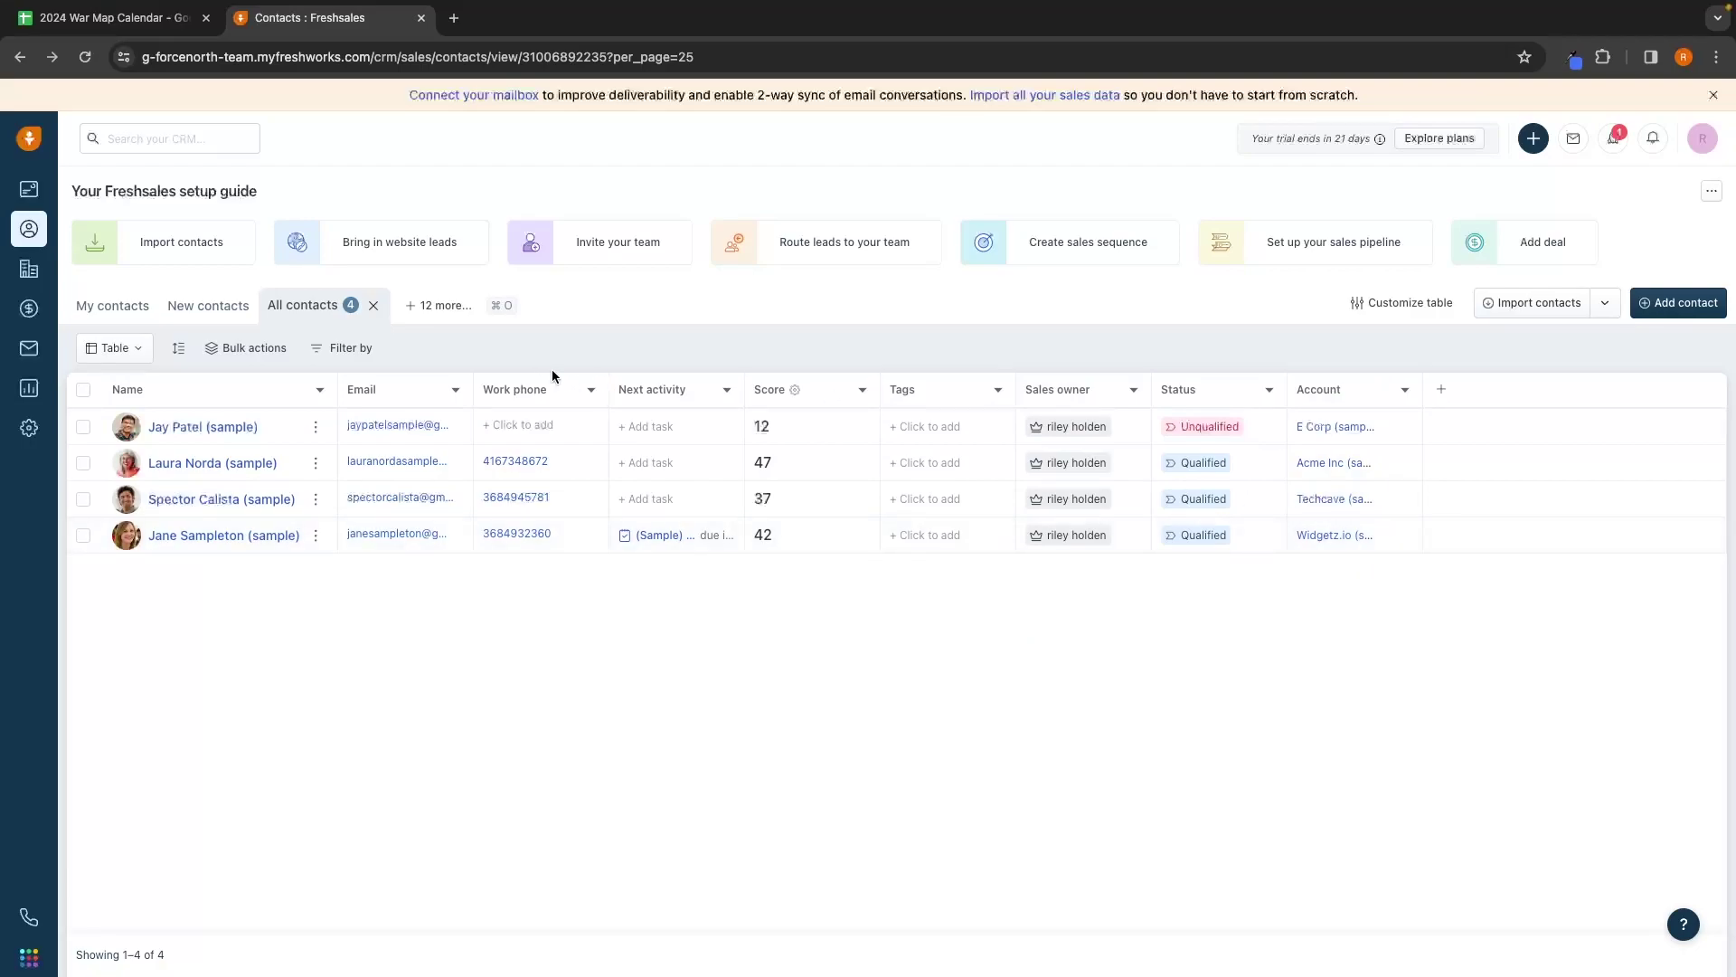
# Step: Look through the quick actions and additional actions available for the first contact in the list
pyautogui.moveTo(188, 434)
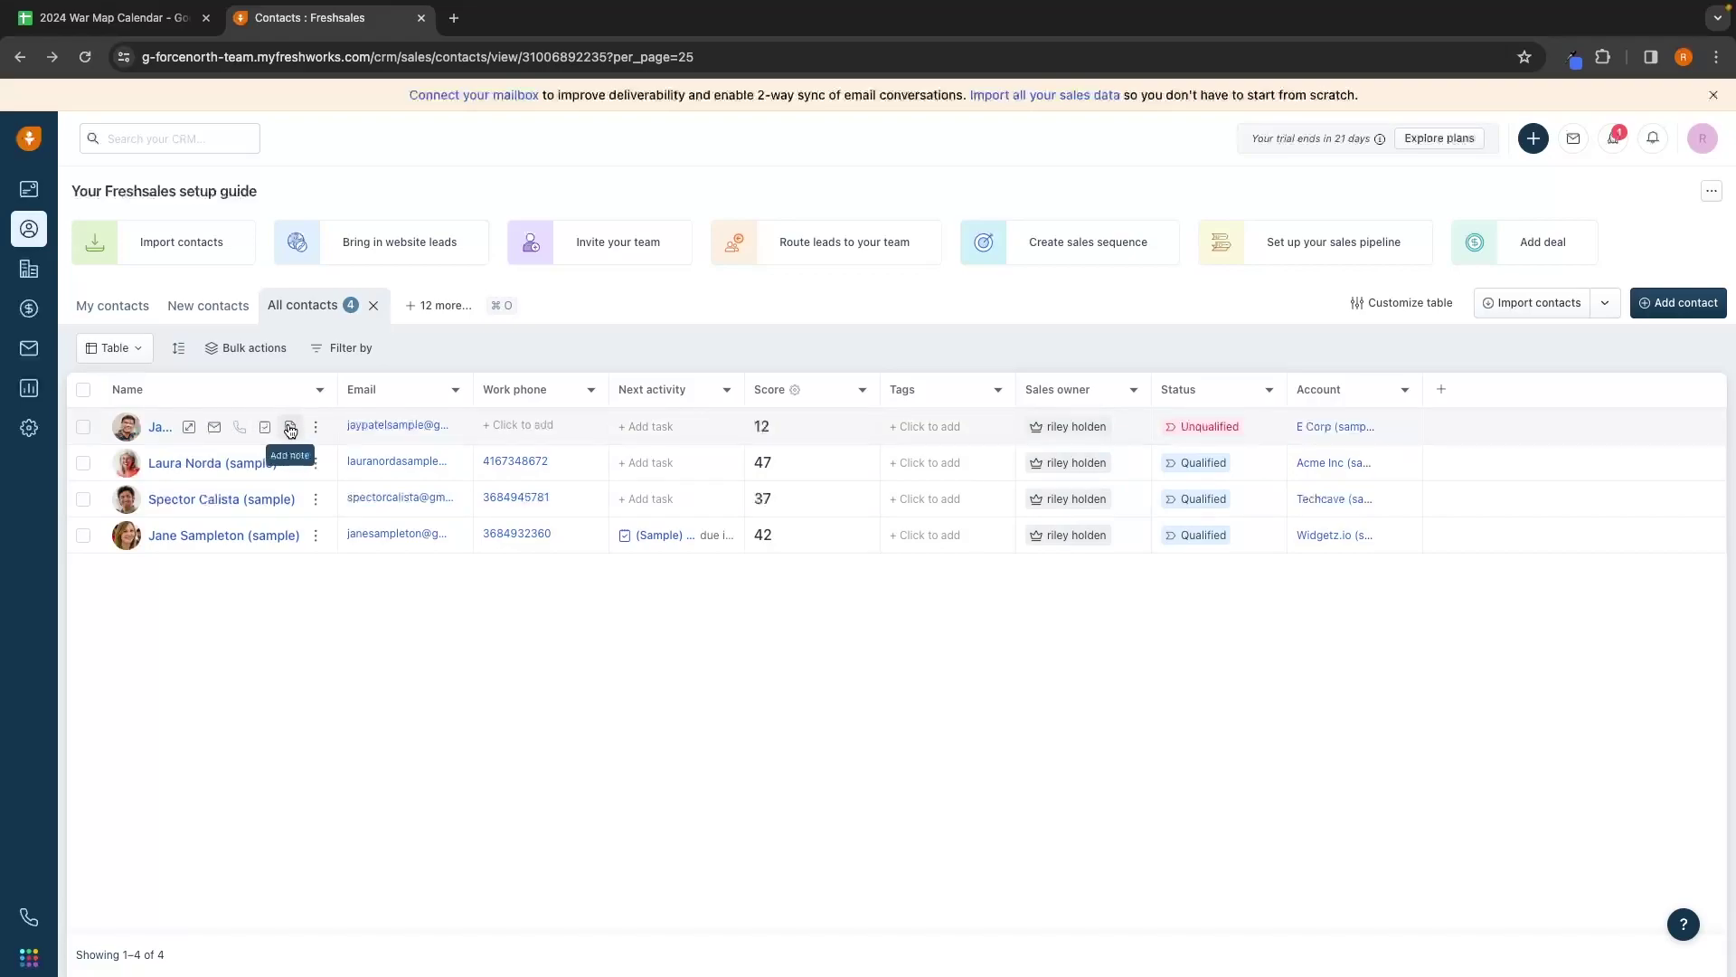
pyautogui.click(316, 427)
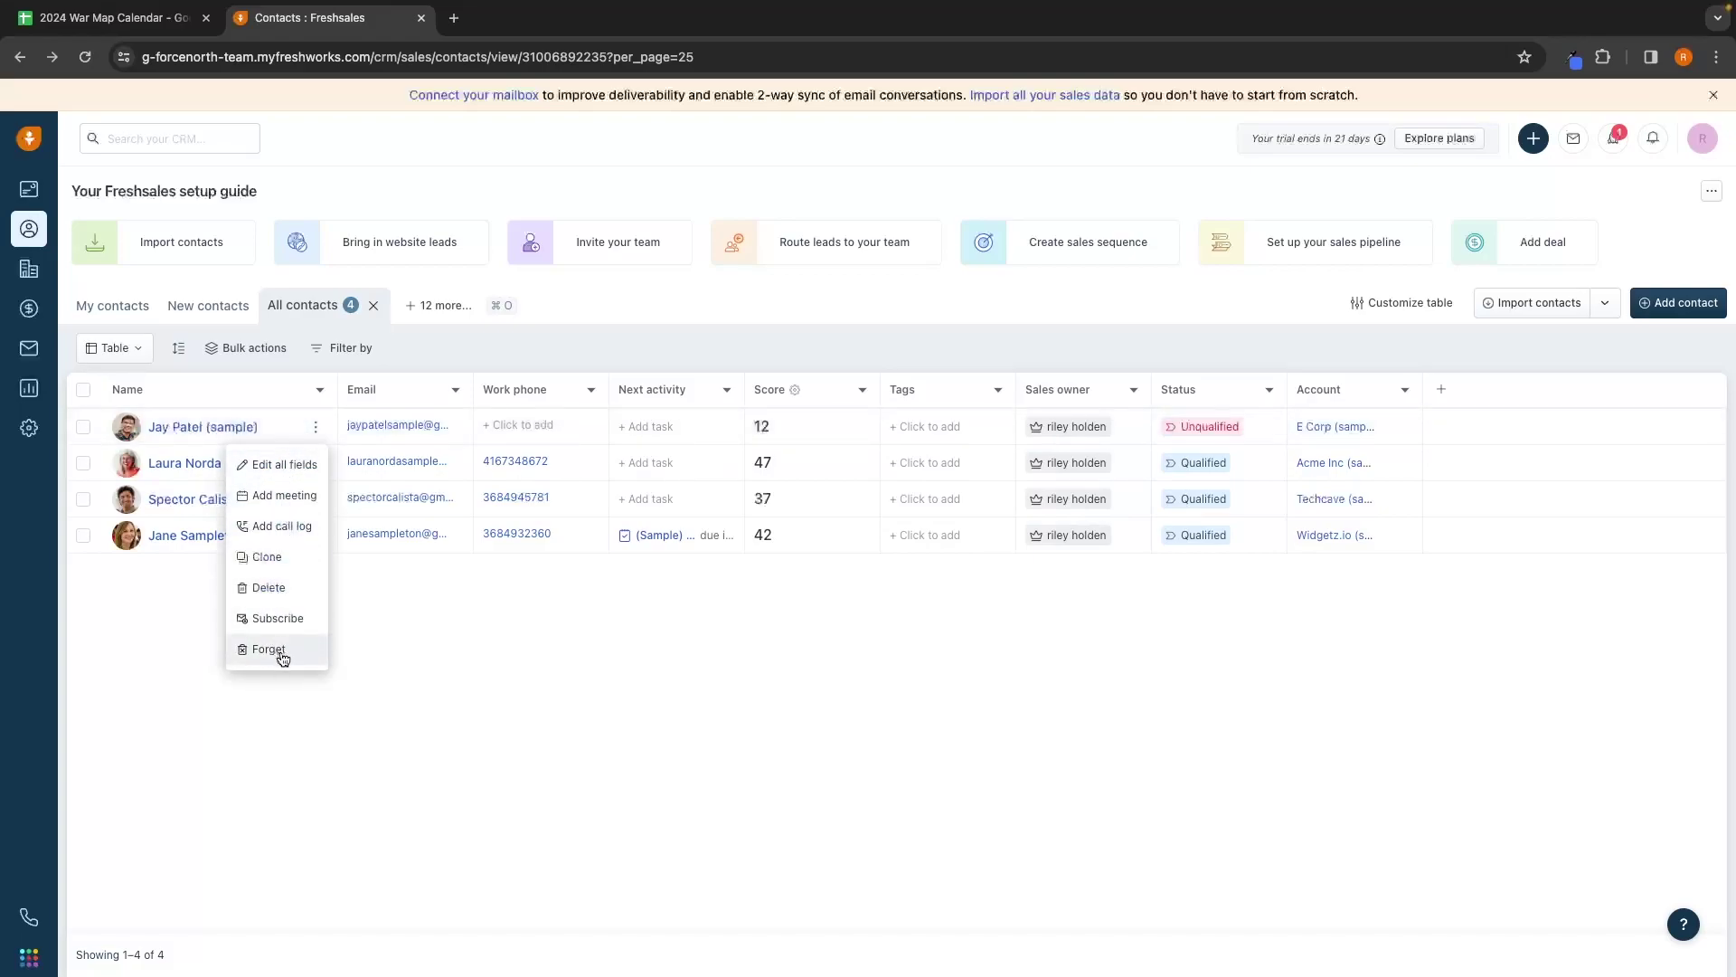
pyautogui.click(402, 674)
# Step: Open the first contact's record and review the available lifecycle stage, status and lost reason options without changing them
pyautogui.click(192, 426)
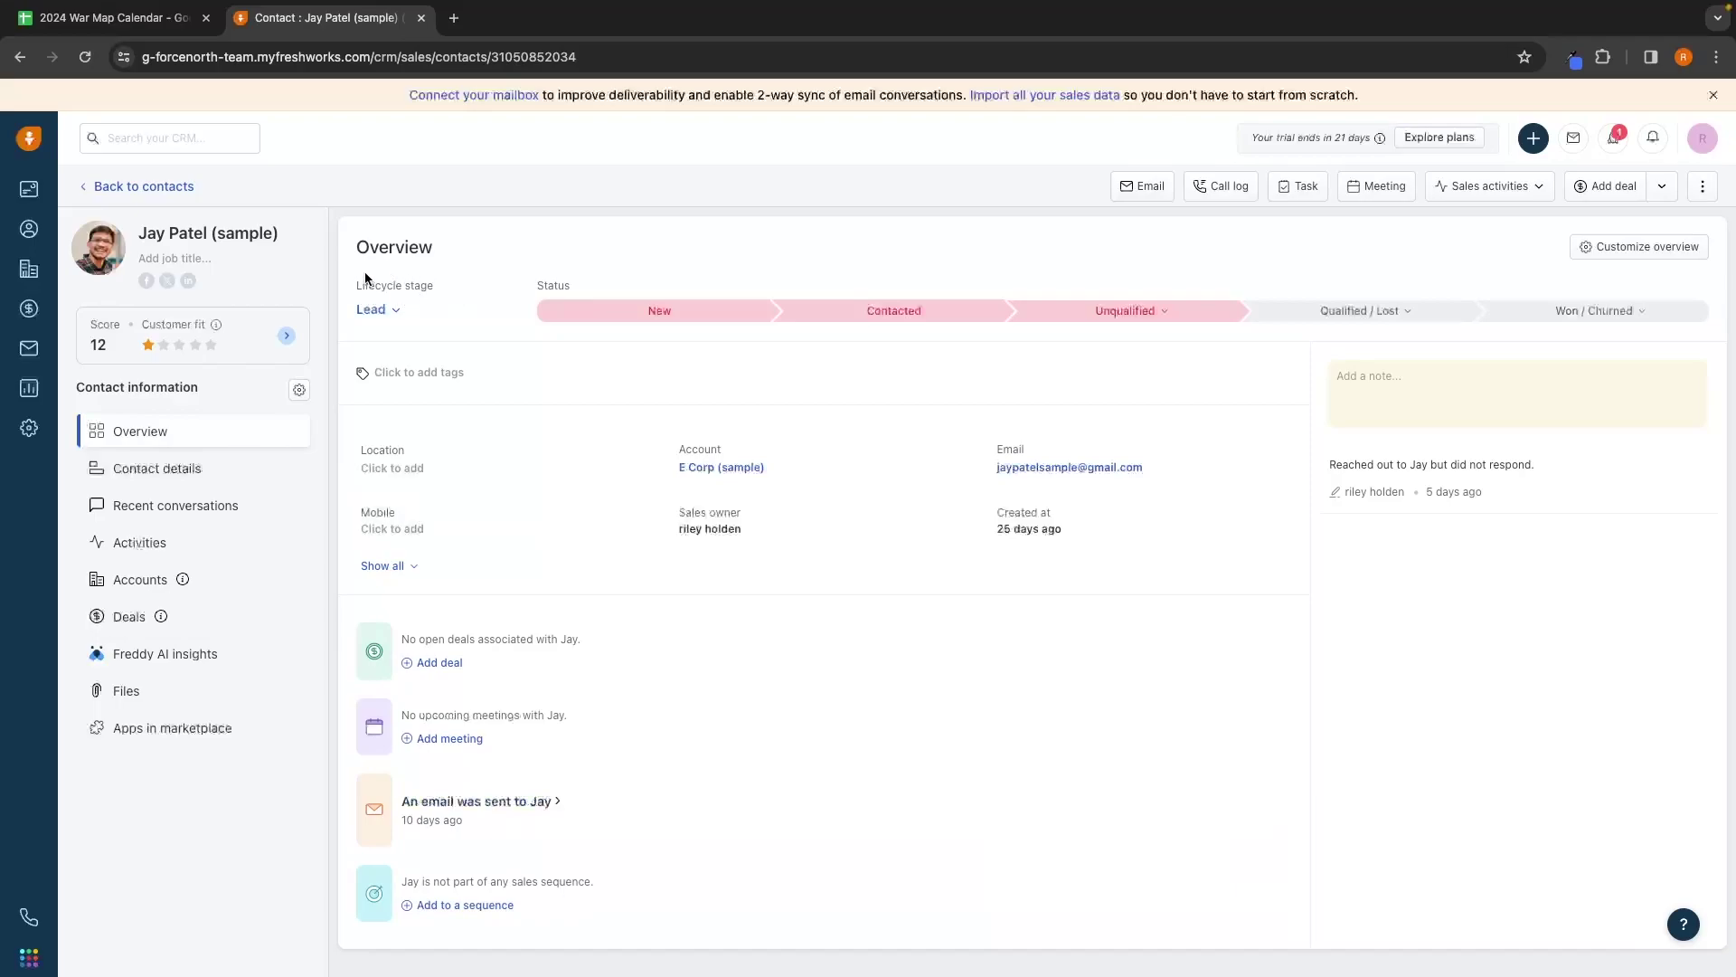
pyautogui.click(378, 311)
pyautogui.click(414, 320)
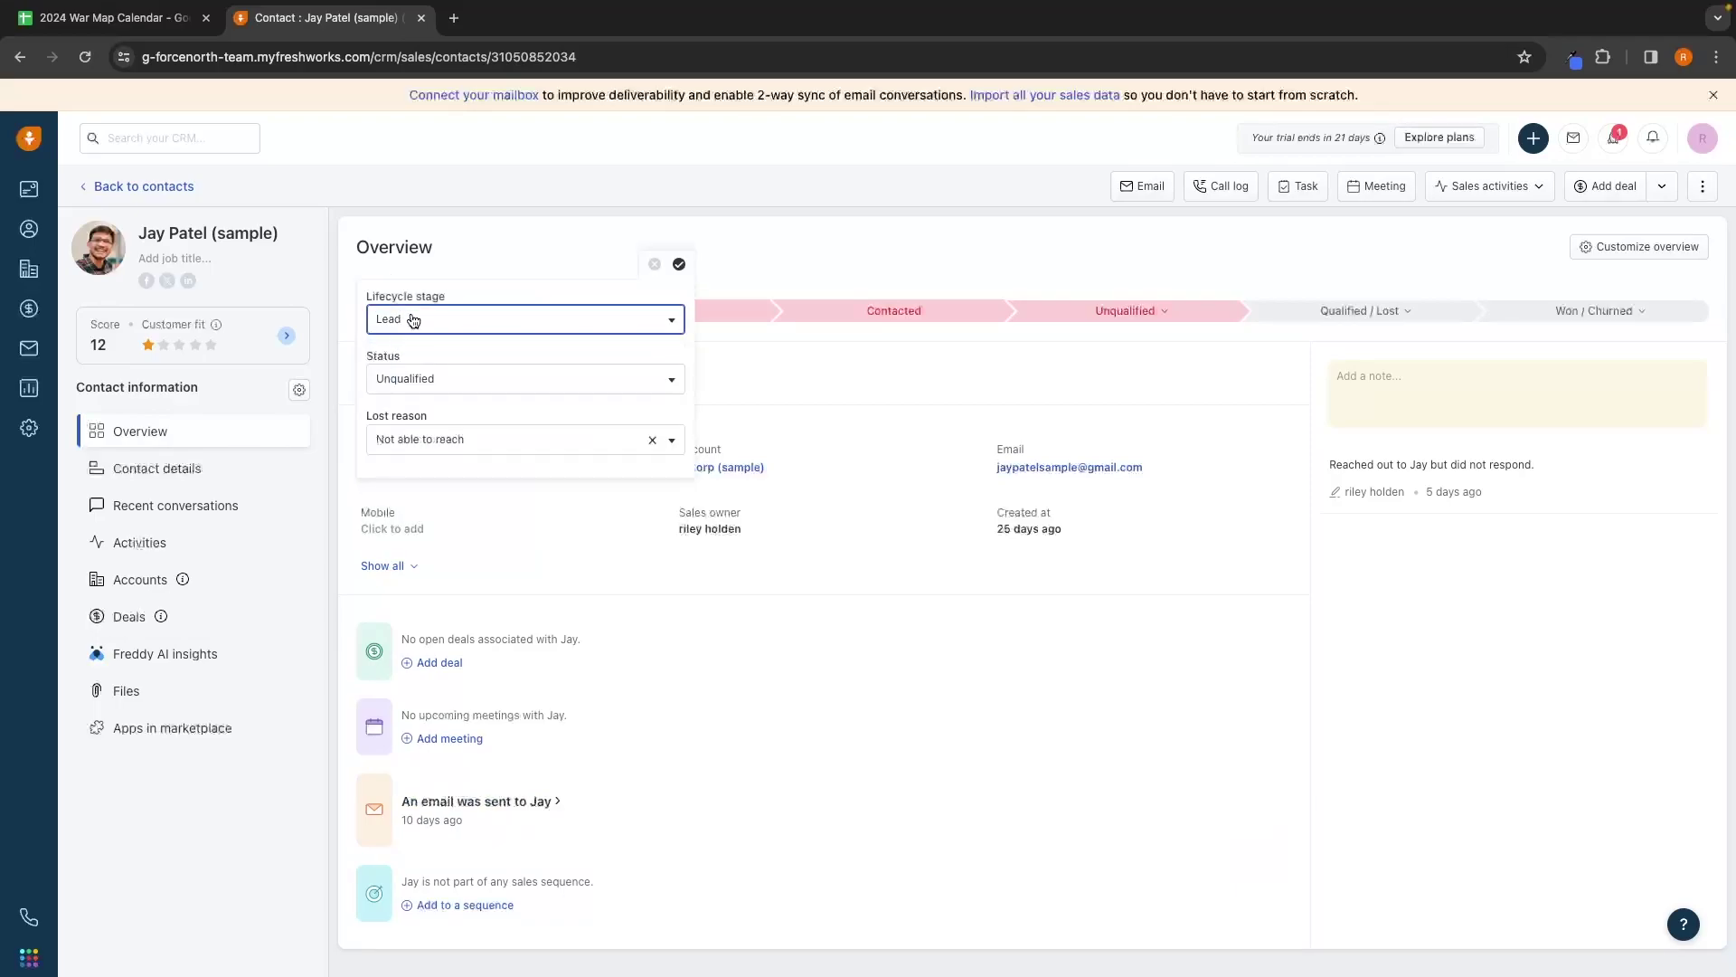
pyautogui.click(414, 320)
pyautogui.scroll(-1, 438, 409)
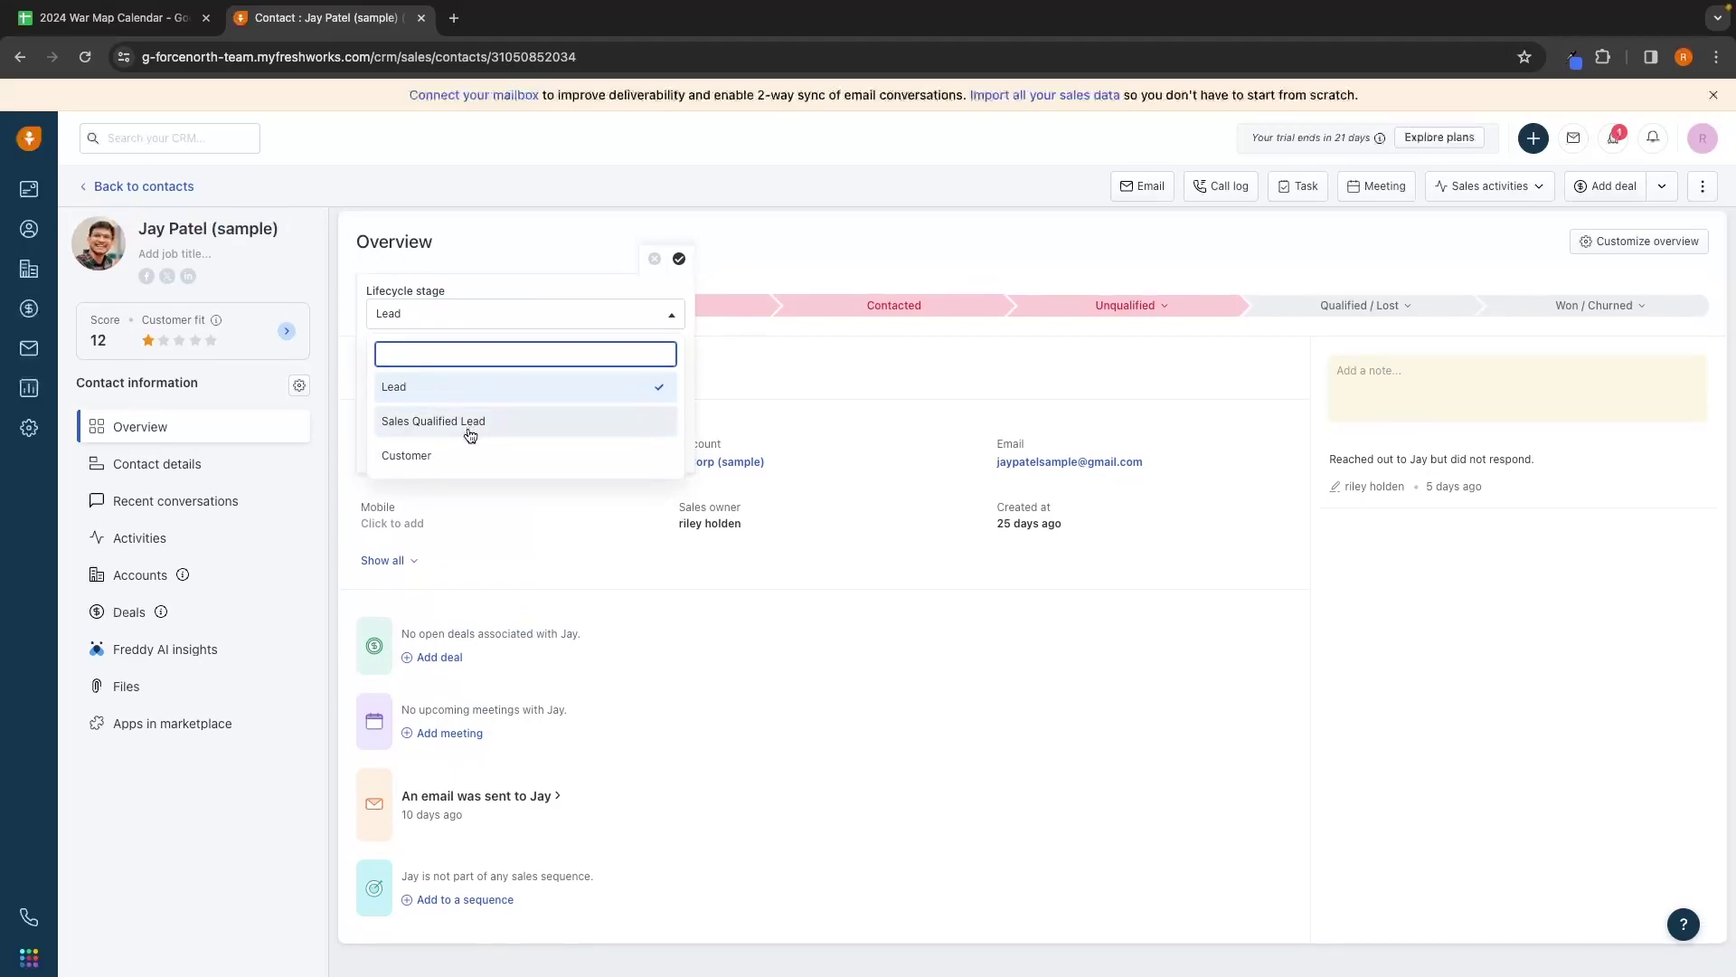
pyautogui.click(485, 279)
pyautogui.click(405, 371)
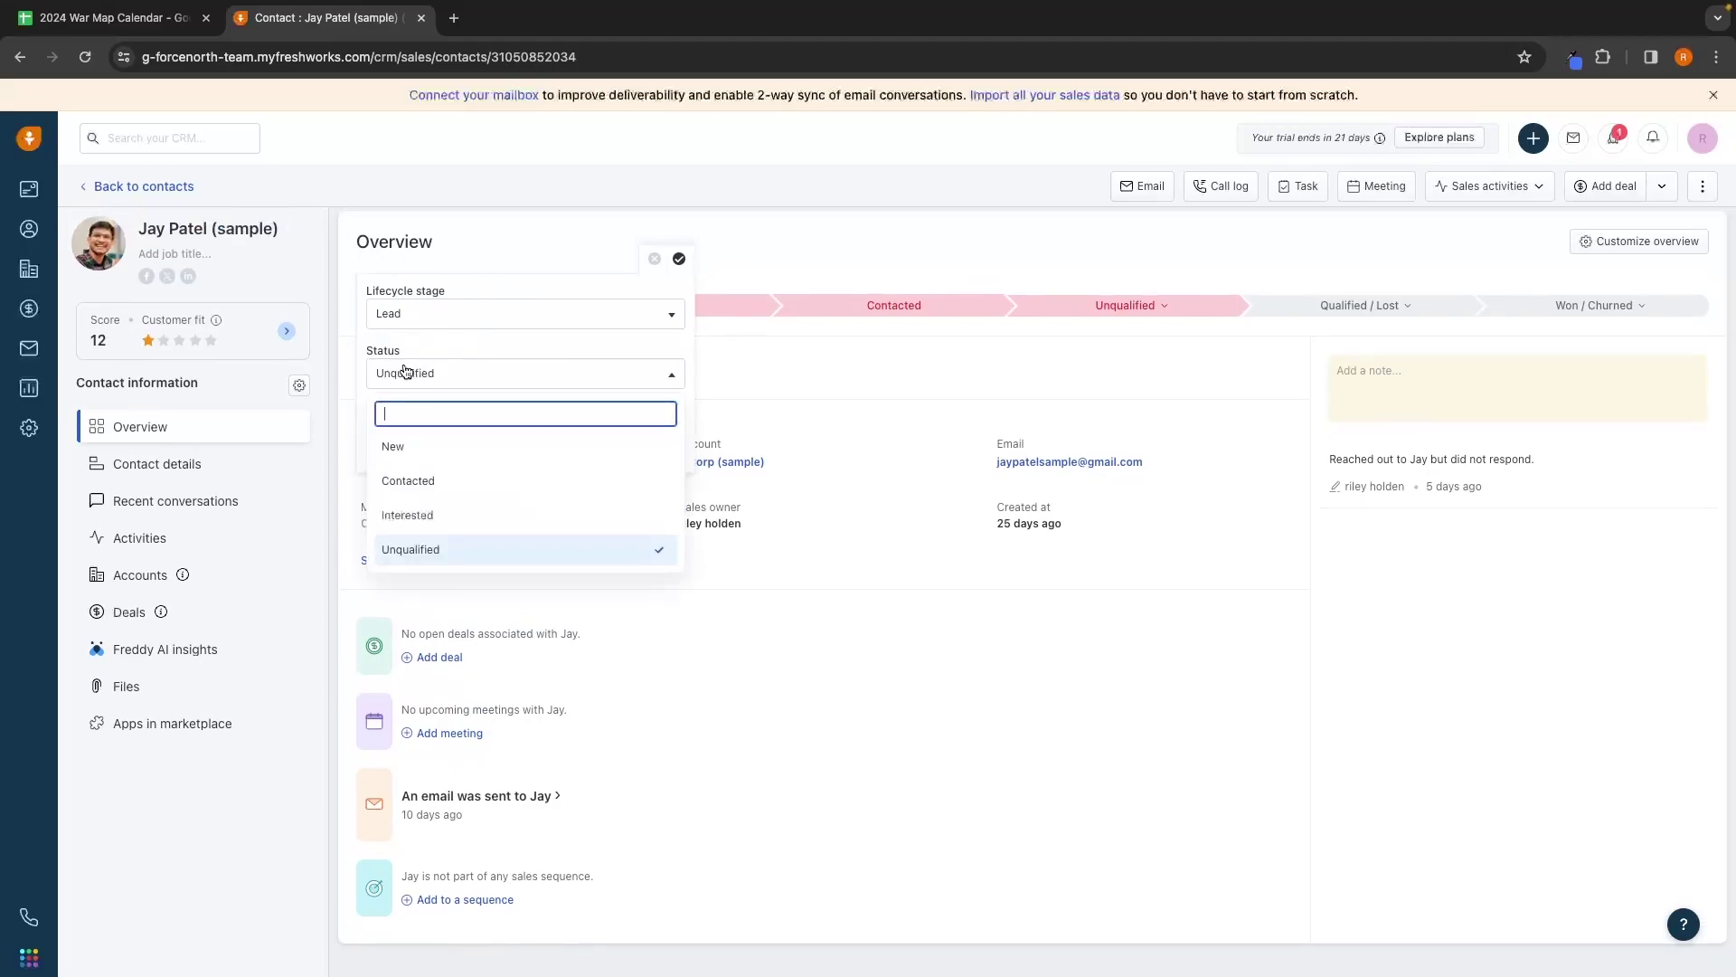
pyautogui.click(466, 351)
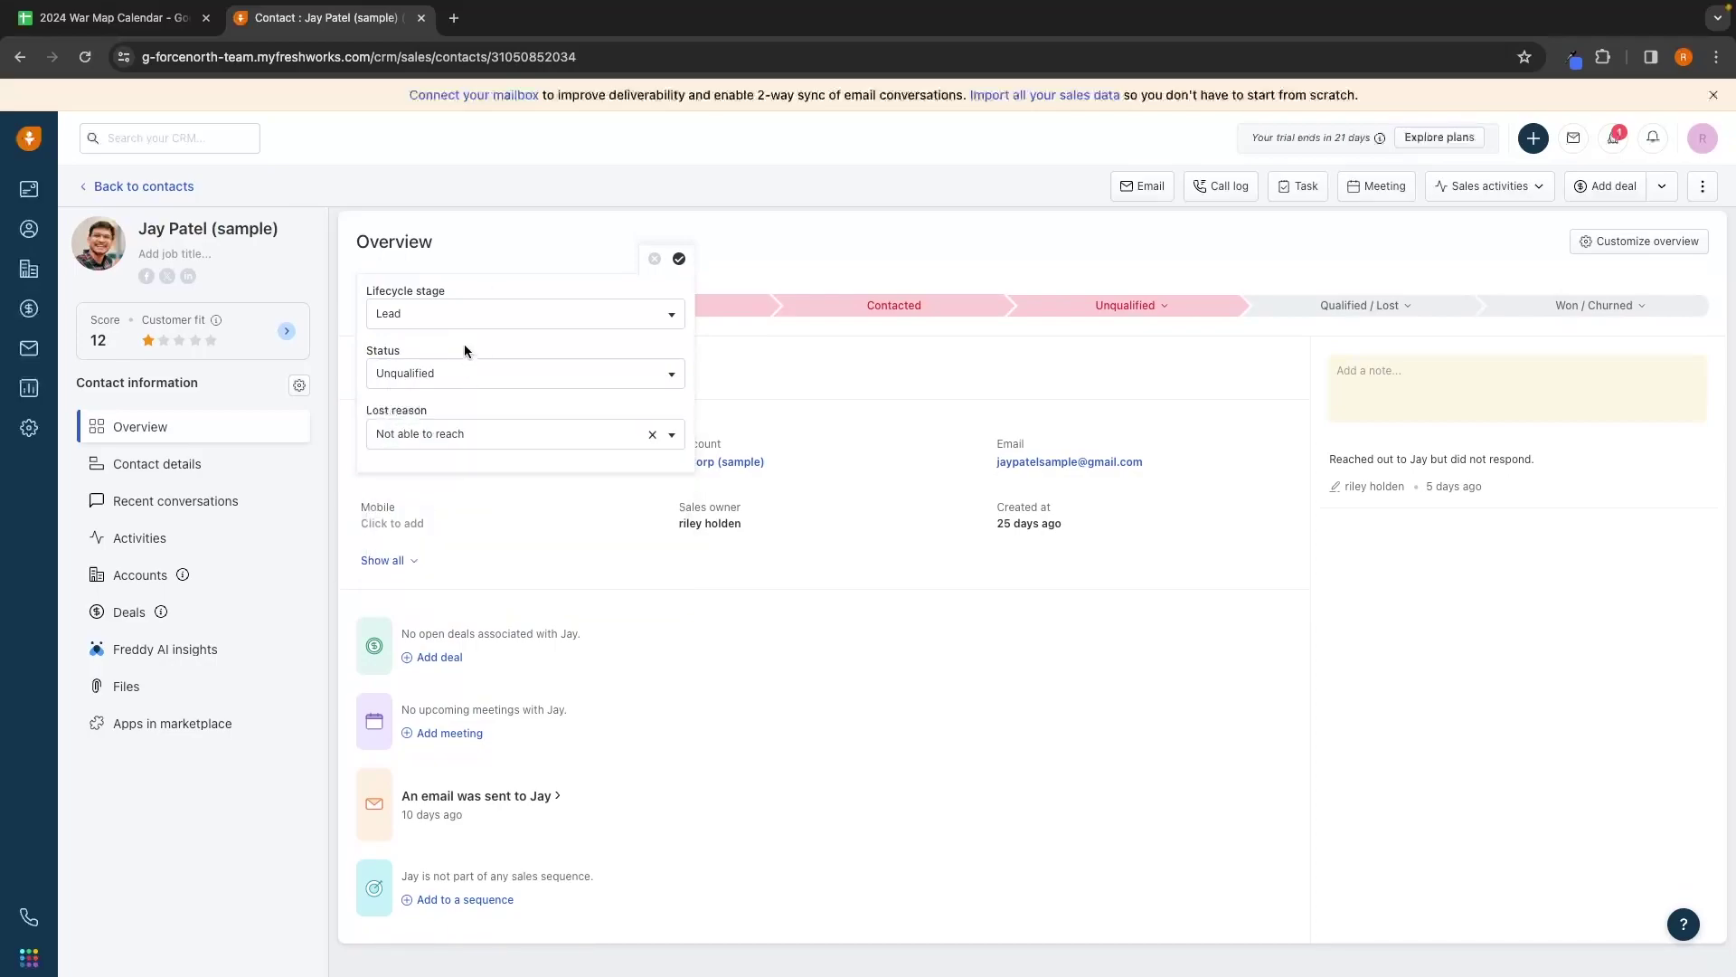
pyautogui.click(412, 435)
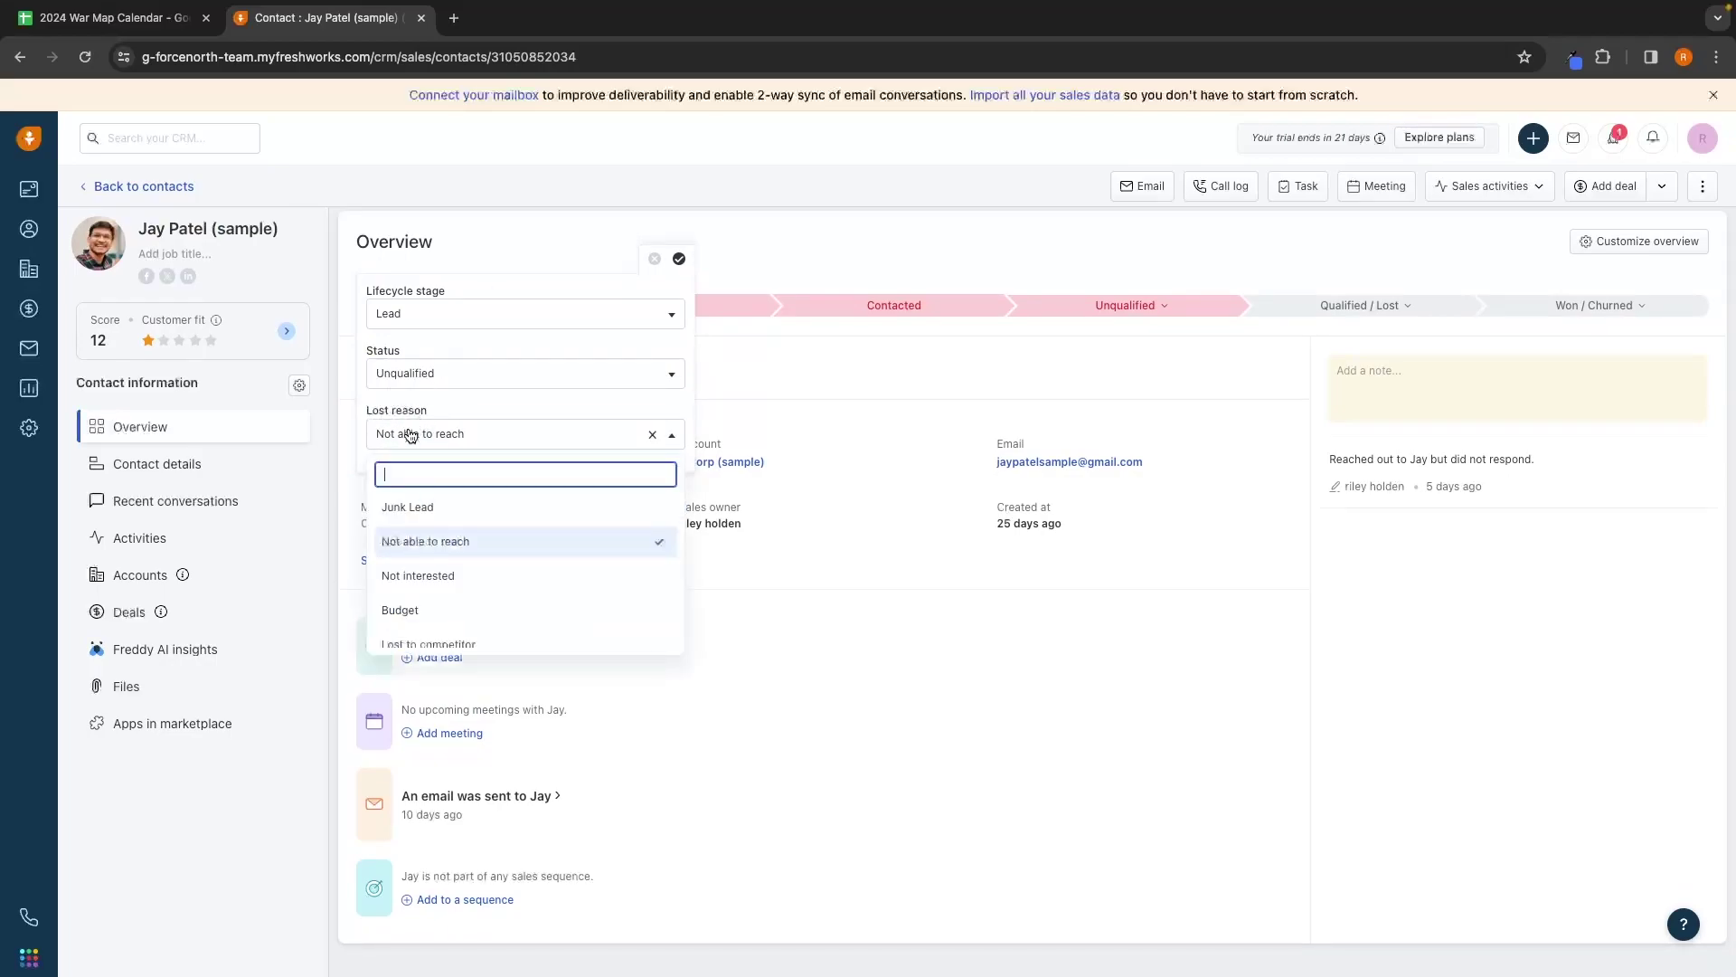
pyautogui.click(455, 409)
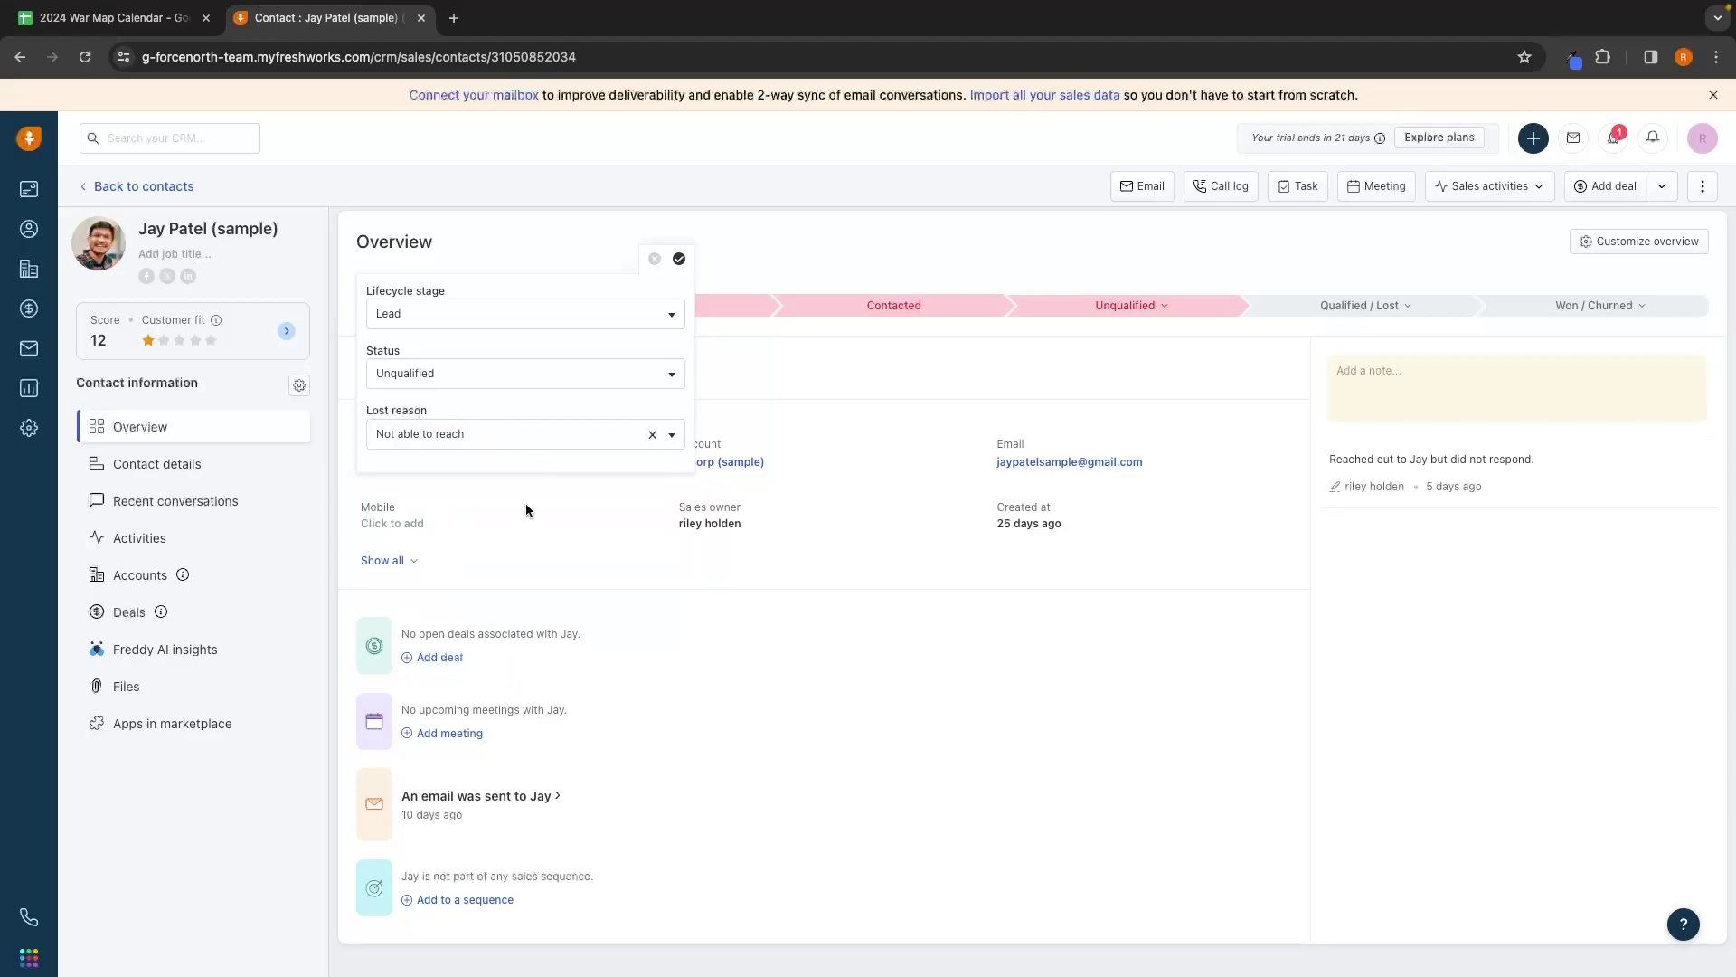
pyautogui.click(526, 509)
pyautogui.click(447, 392)
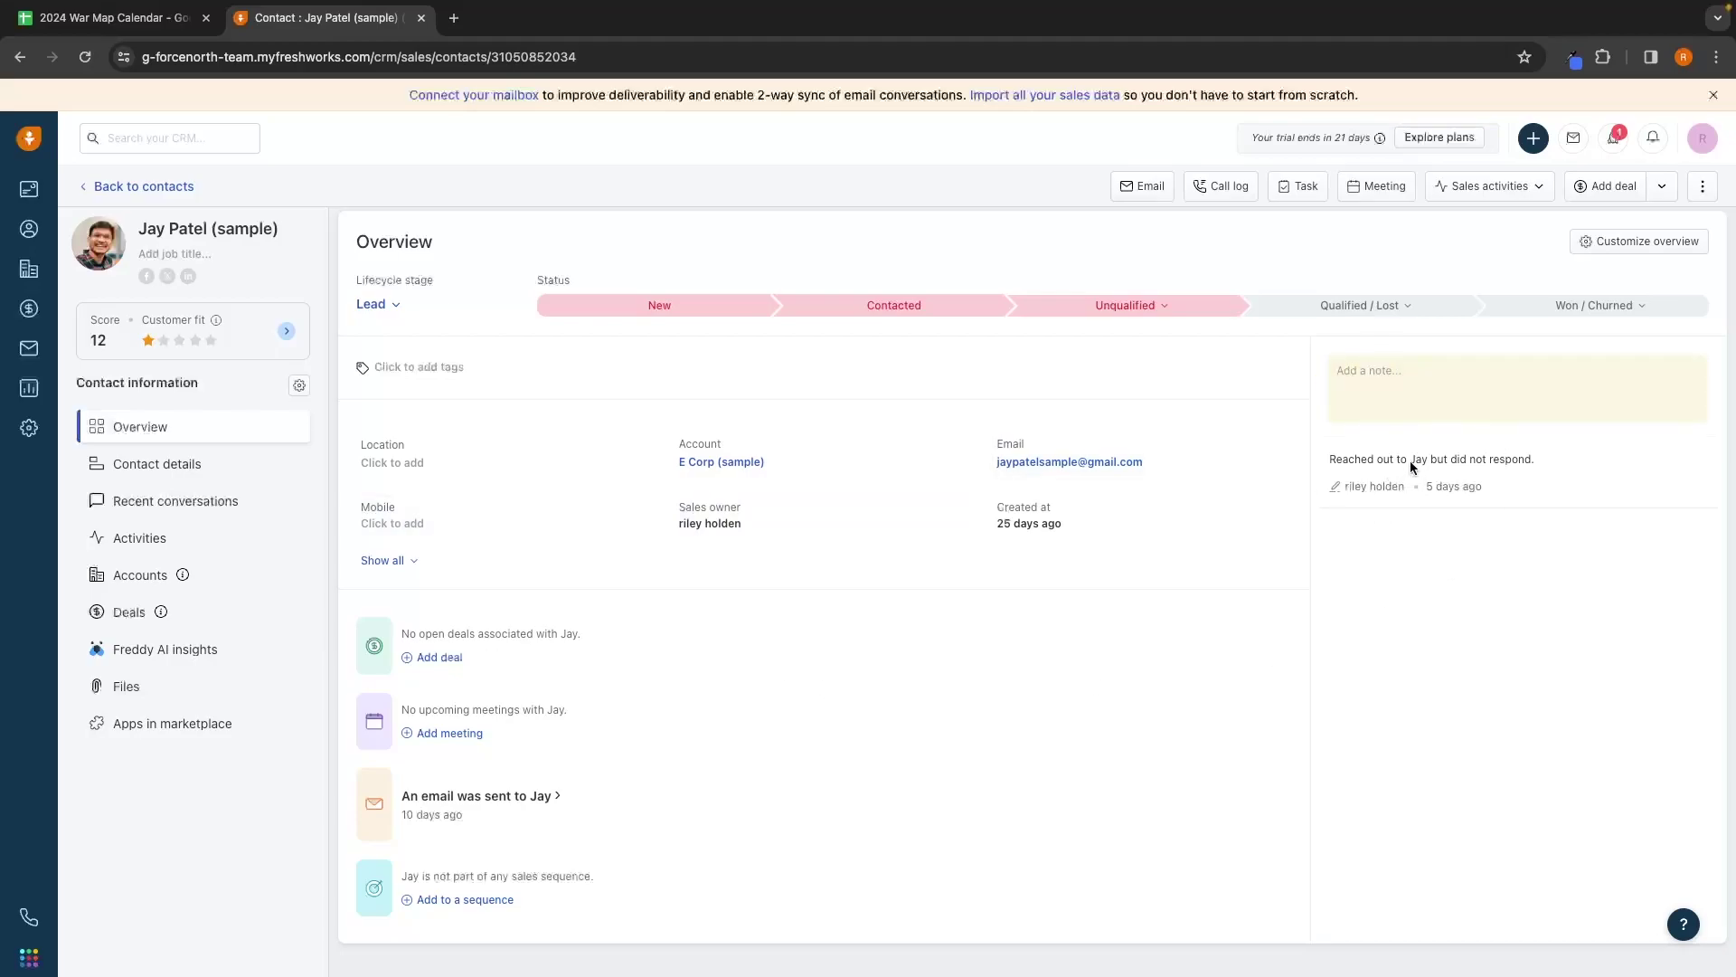
# Step: Read the existing note on the contact's overview and check the field for adding a new note
pyautogui.moveTo(1447, 486)
pyautogui.moveTo(1326, 461); pyautogui.dragTo(1539, 456)
pyautogui.click(1542, 455)
pyautogui.click(1441, 393)
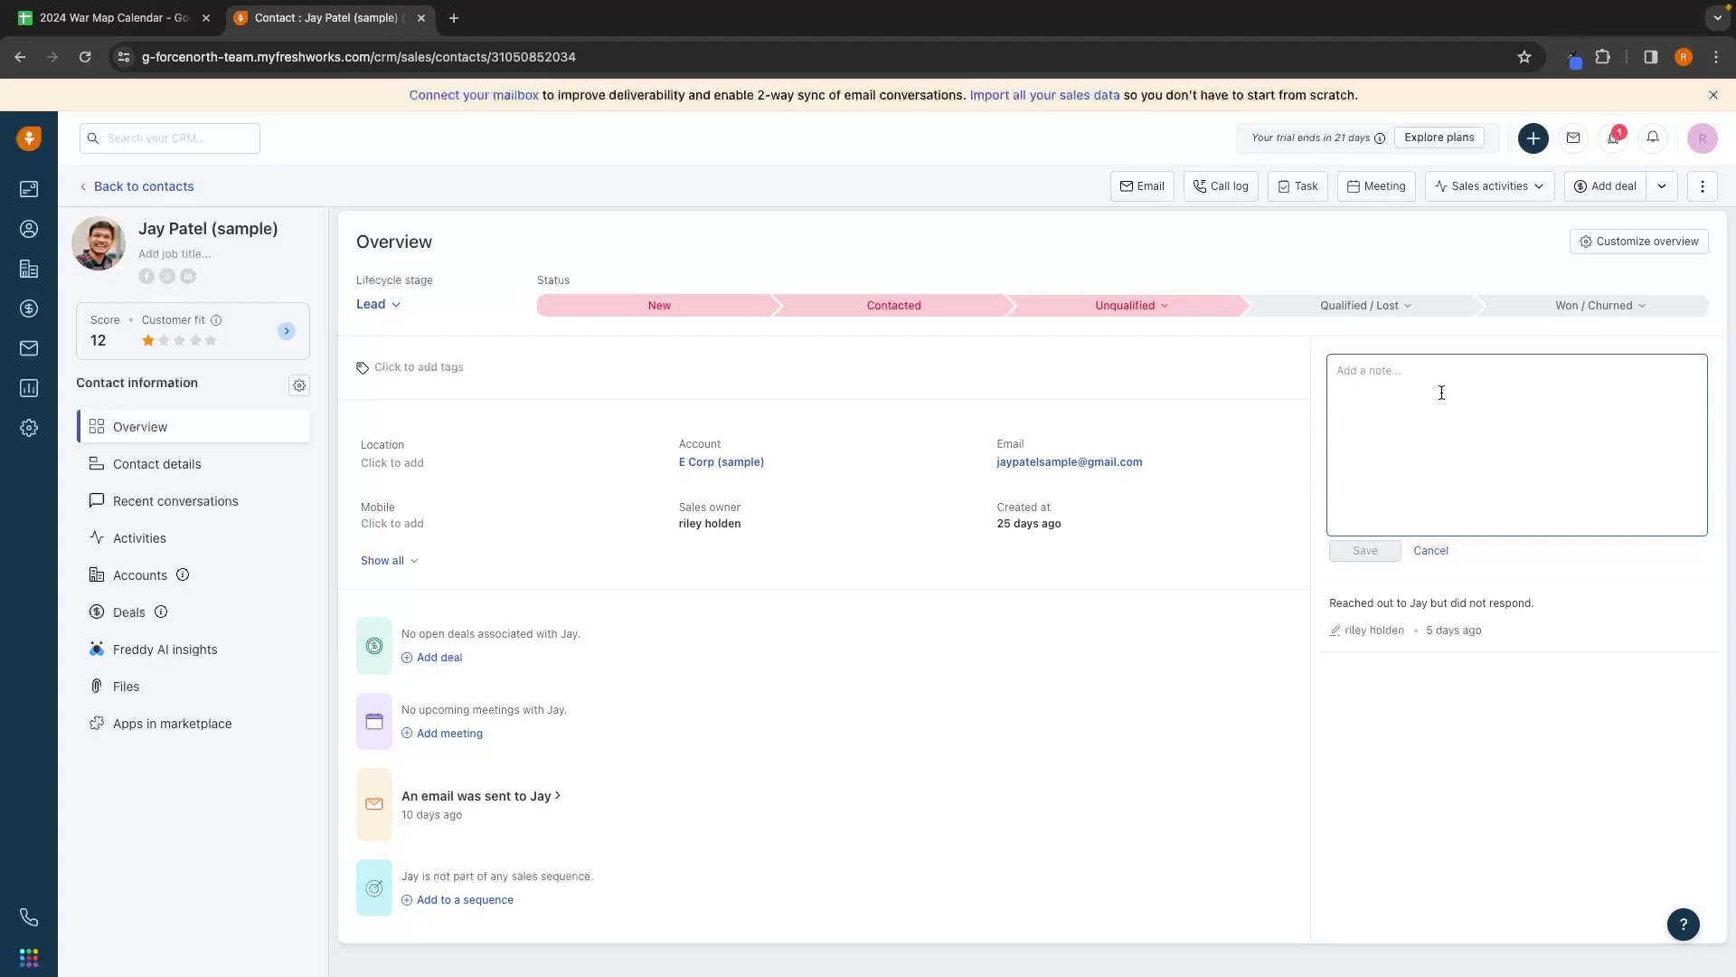
pyautogui.click(819, 342)
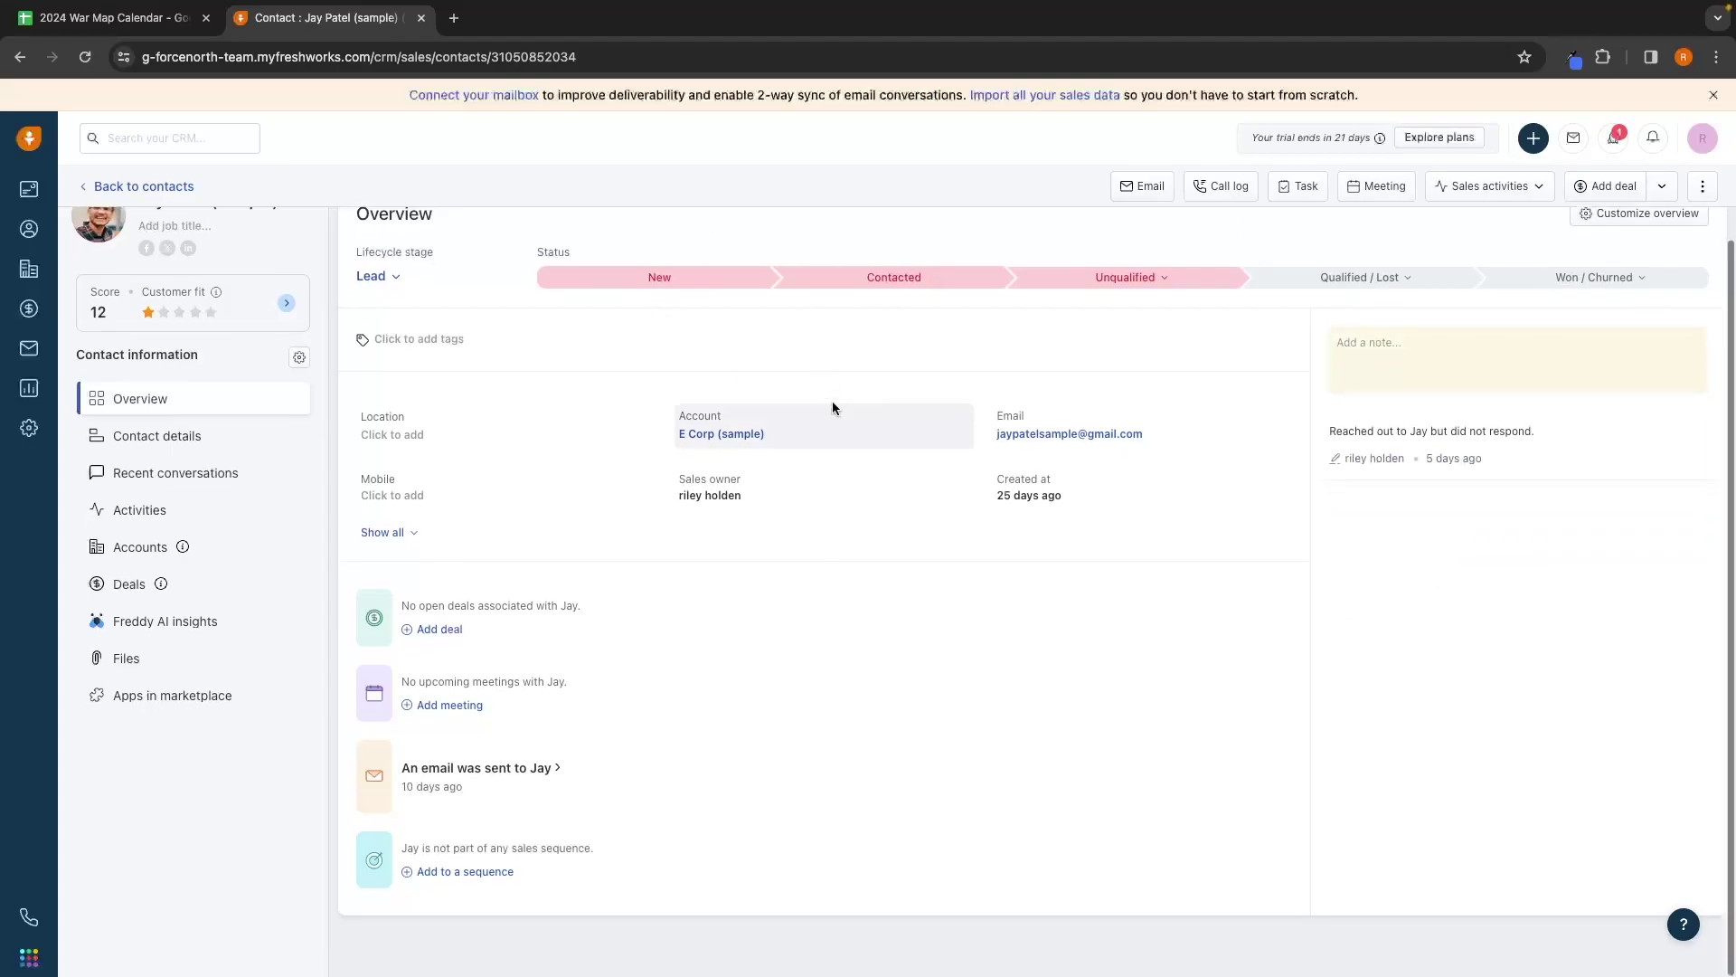
# Step: Set the contact's lifecycle stage to Sales Qualified Lead and the status to Qualified, and save the change
pyautogui.click(398, 312)
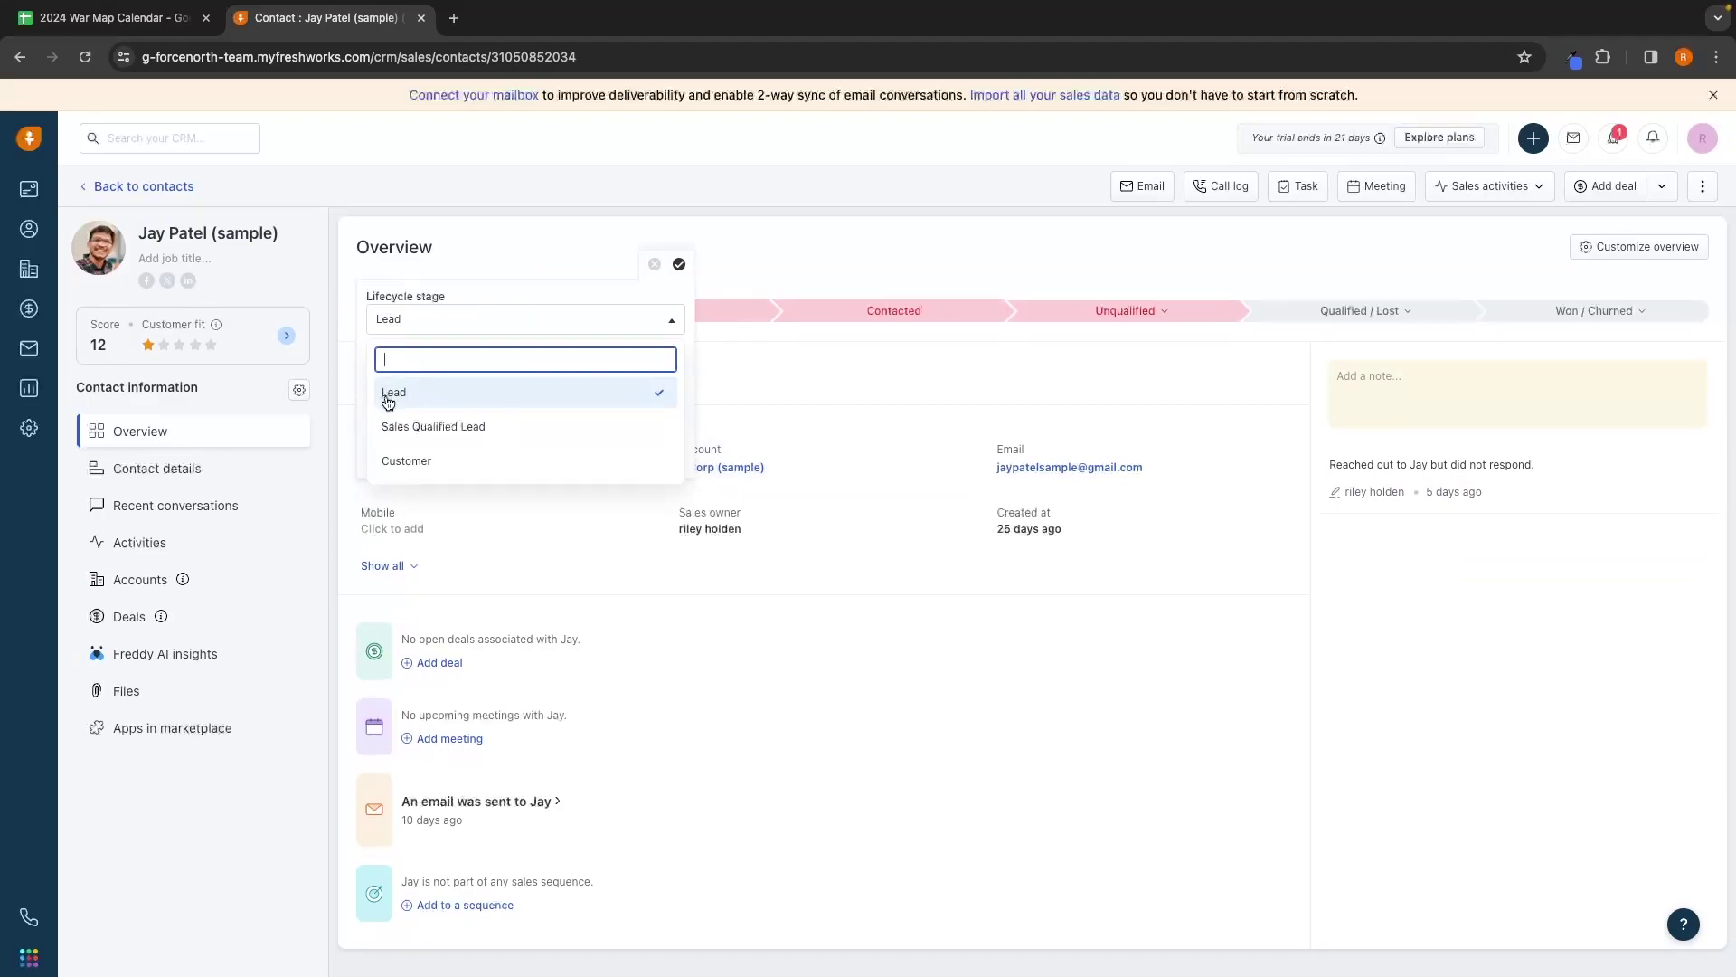
pyautogui.click(422, 426)
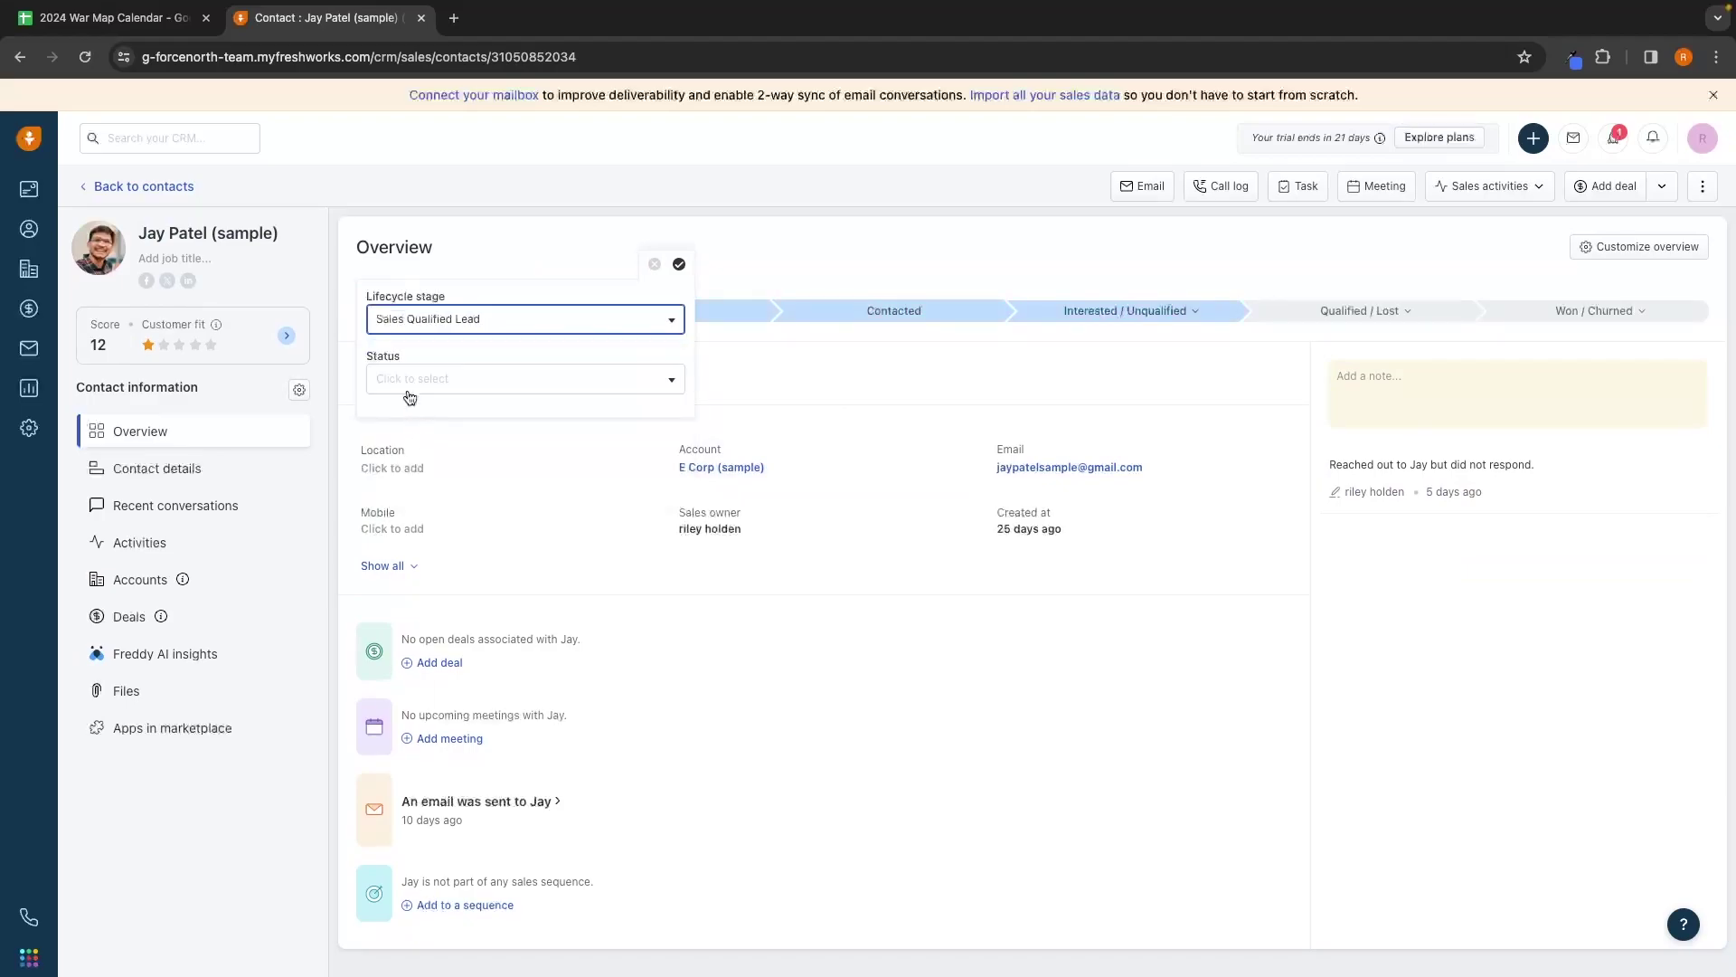
pyautogui.click(437, 366)
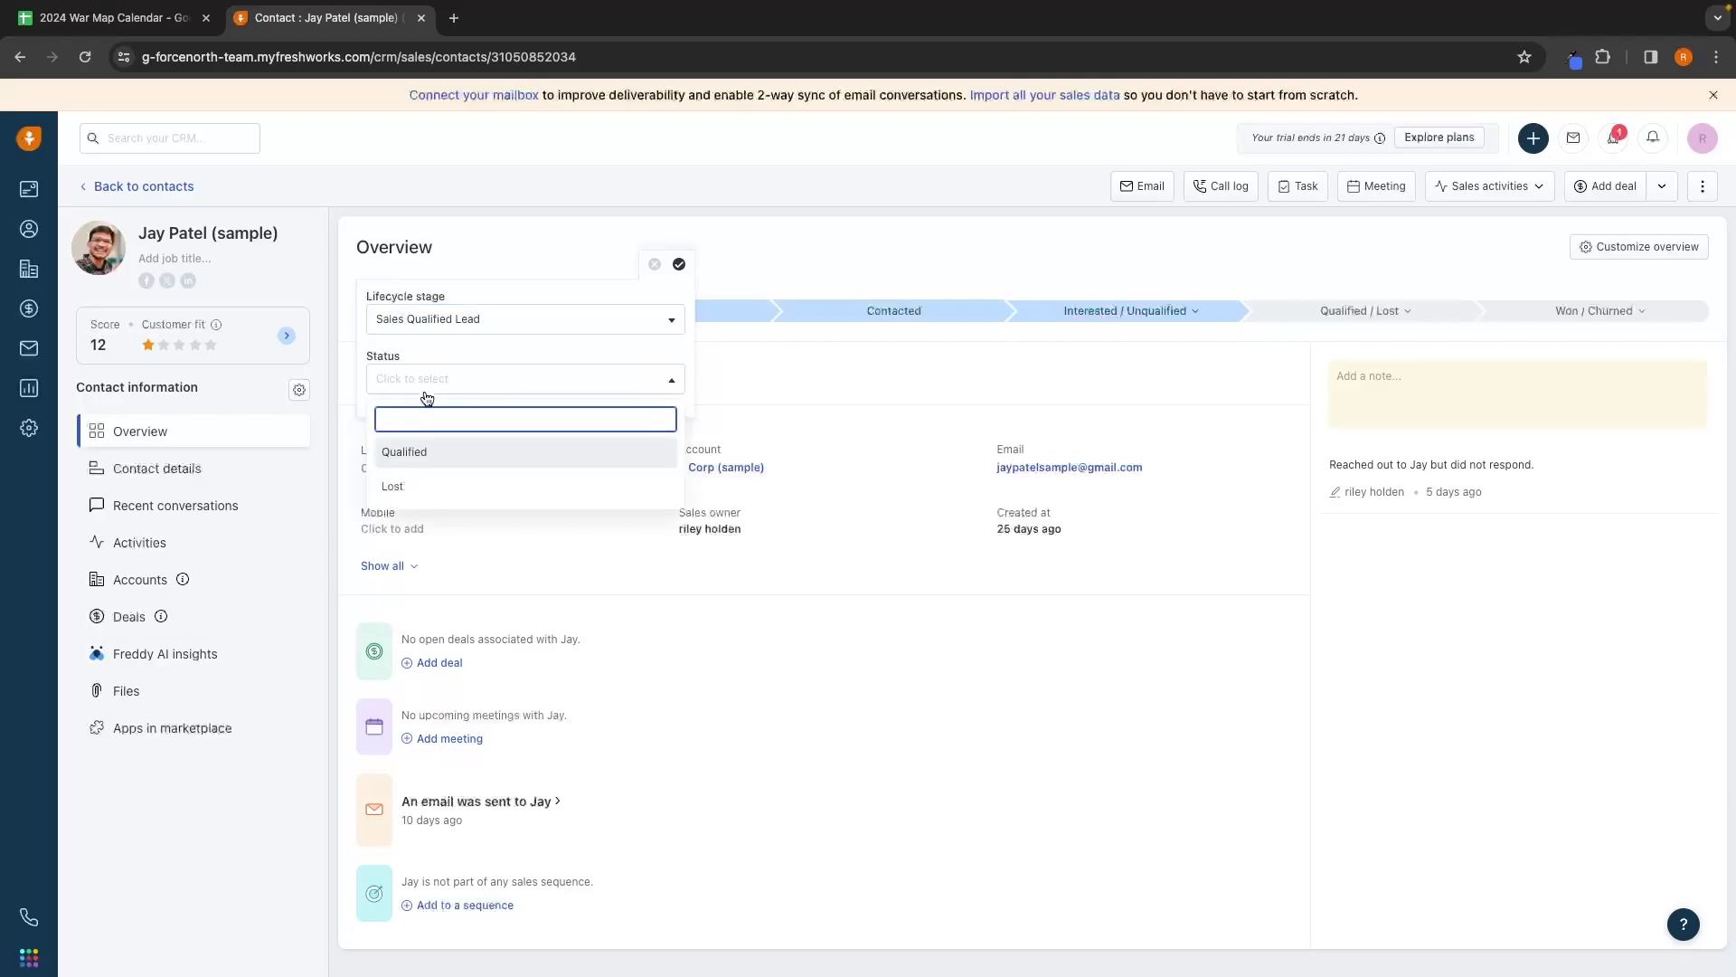
pyautogui.click(407, 450)
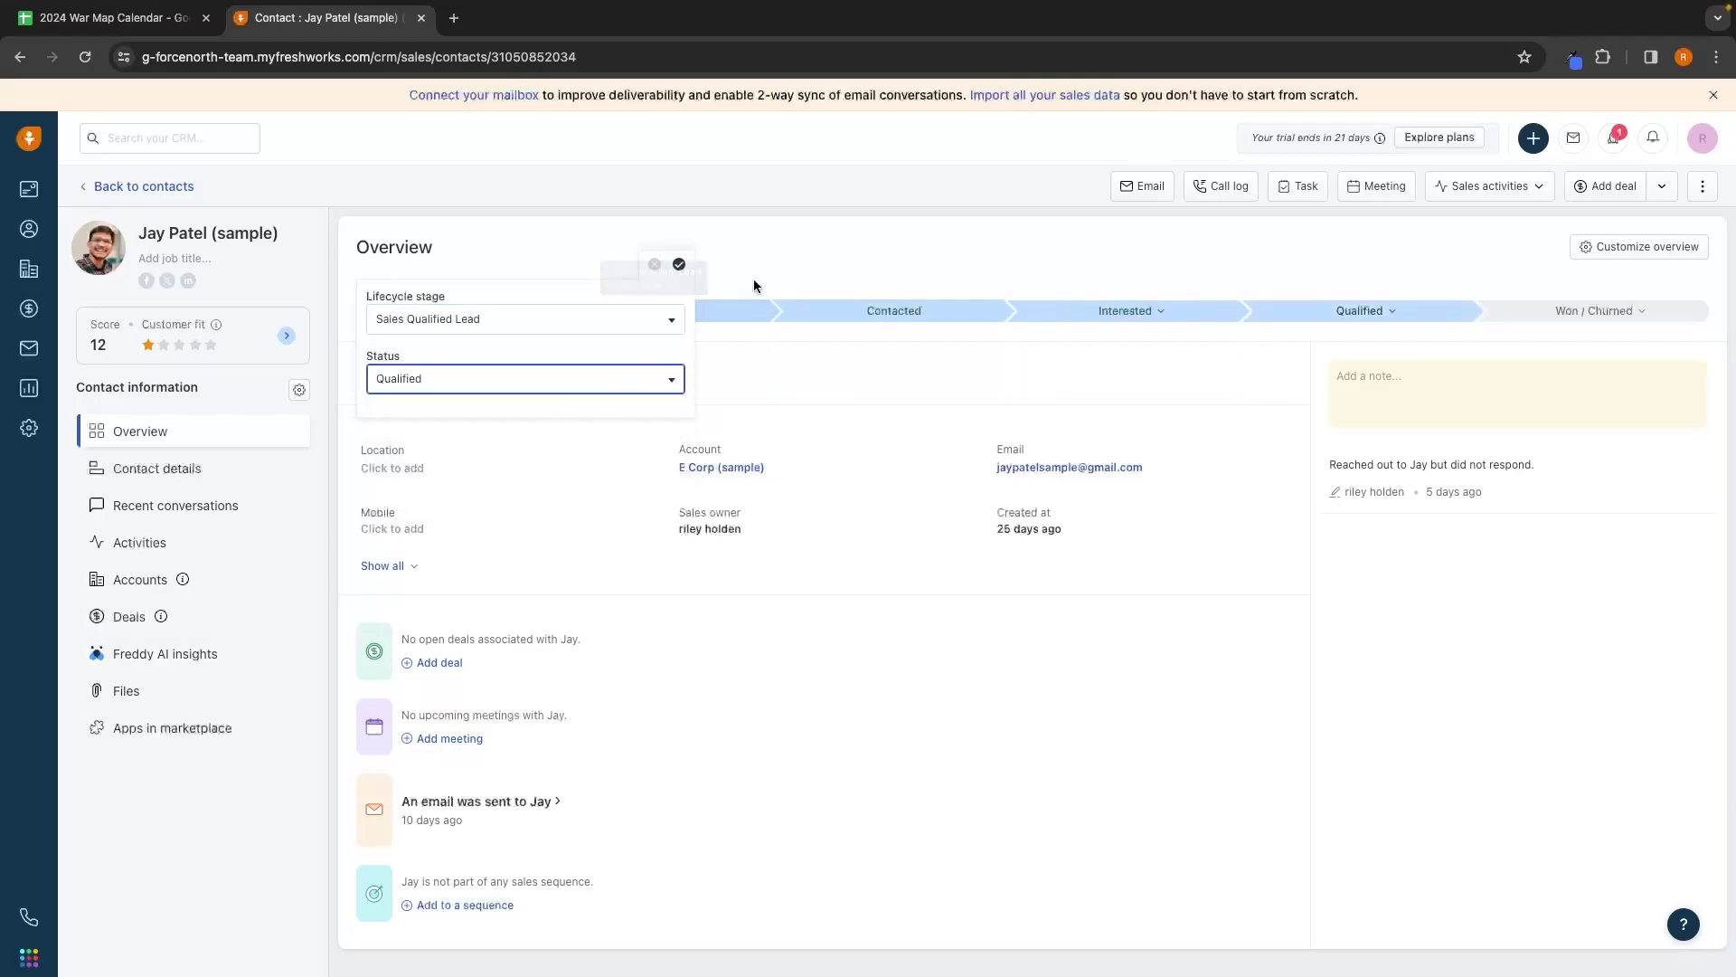
pyautogui.click(679, 265)
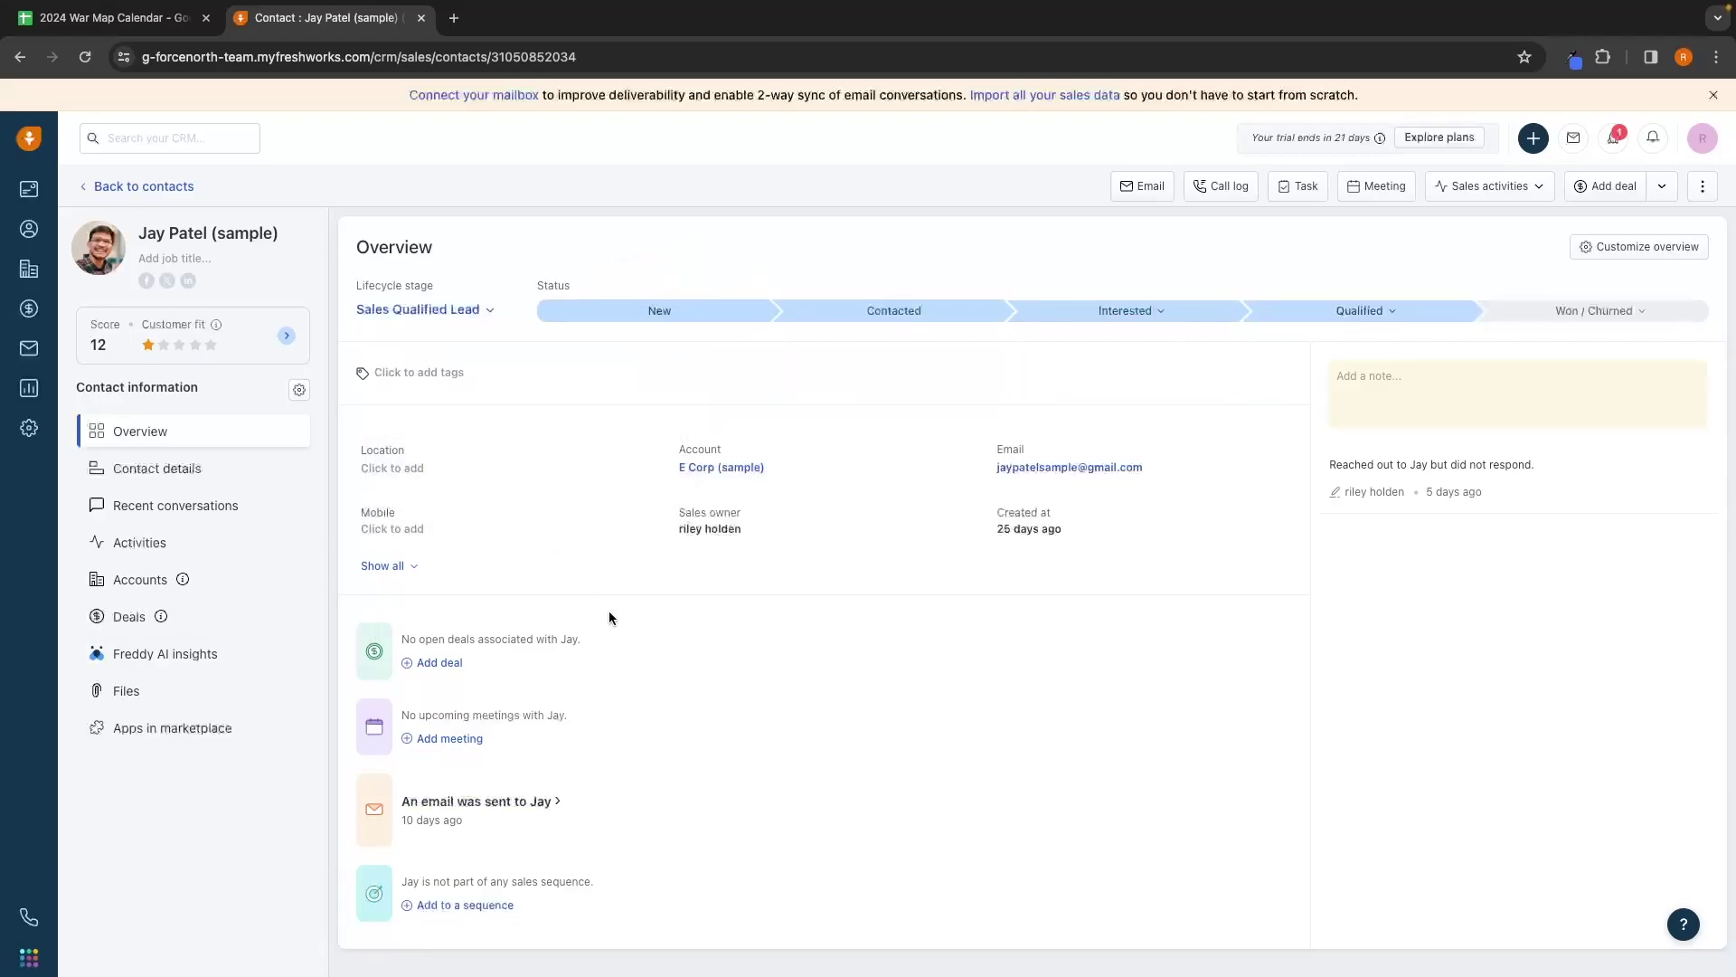
# Step: Add and save a note on the contact saying a call just took place and he is interested in our marketing services
pyautogui.click(1456, 406)
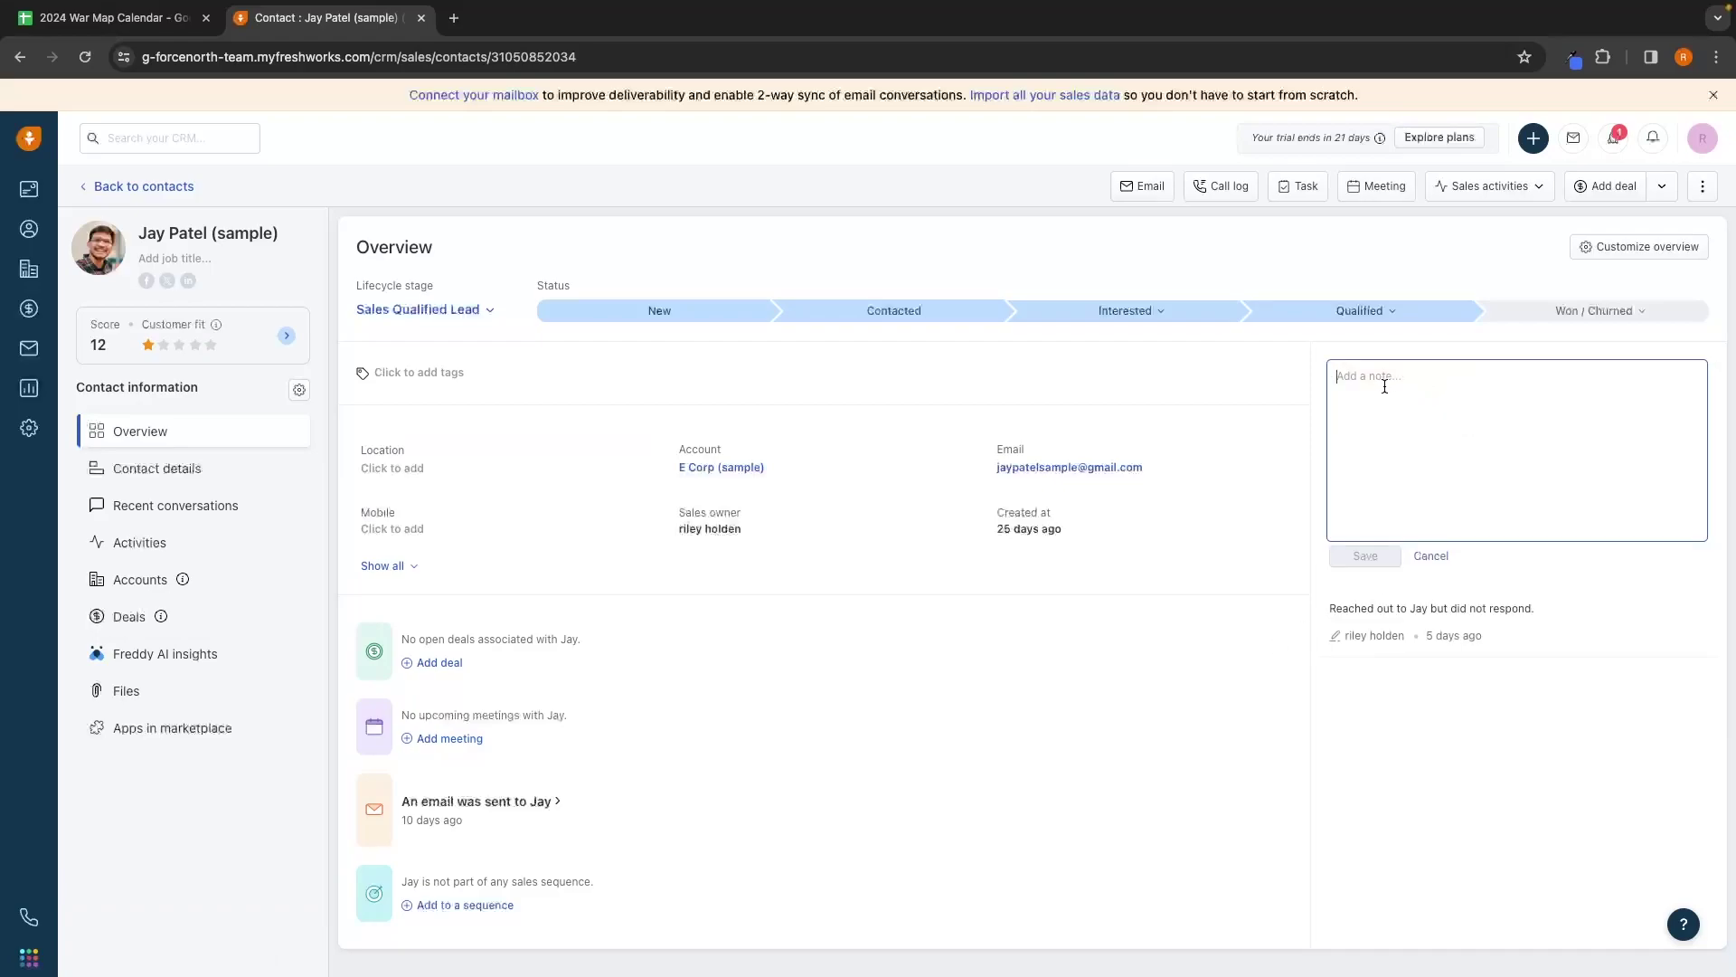
pyautogui.write('Just had a call with Jay and he is interested in our marketing services')
pyautogui.moveTo(1337, 380); pyautogui.dragTo(1698, 378)
pyautogui.click(1697, 376)
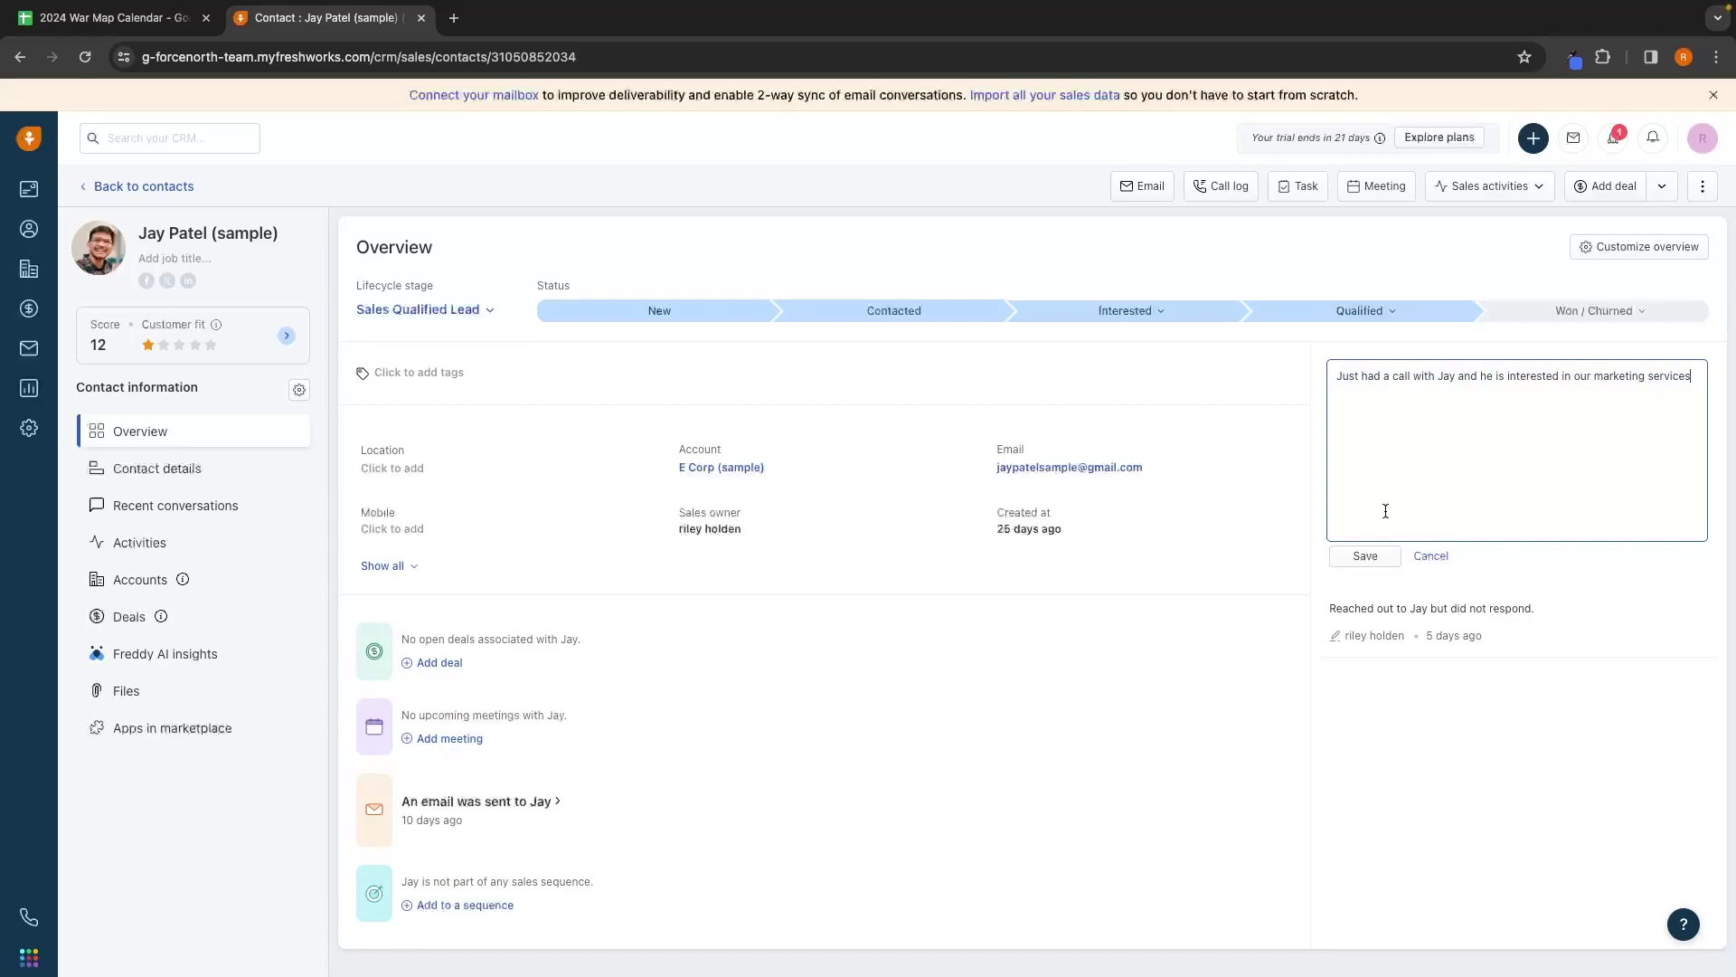
pyautogui.click(1366, 556)
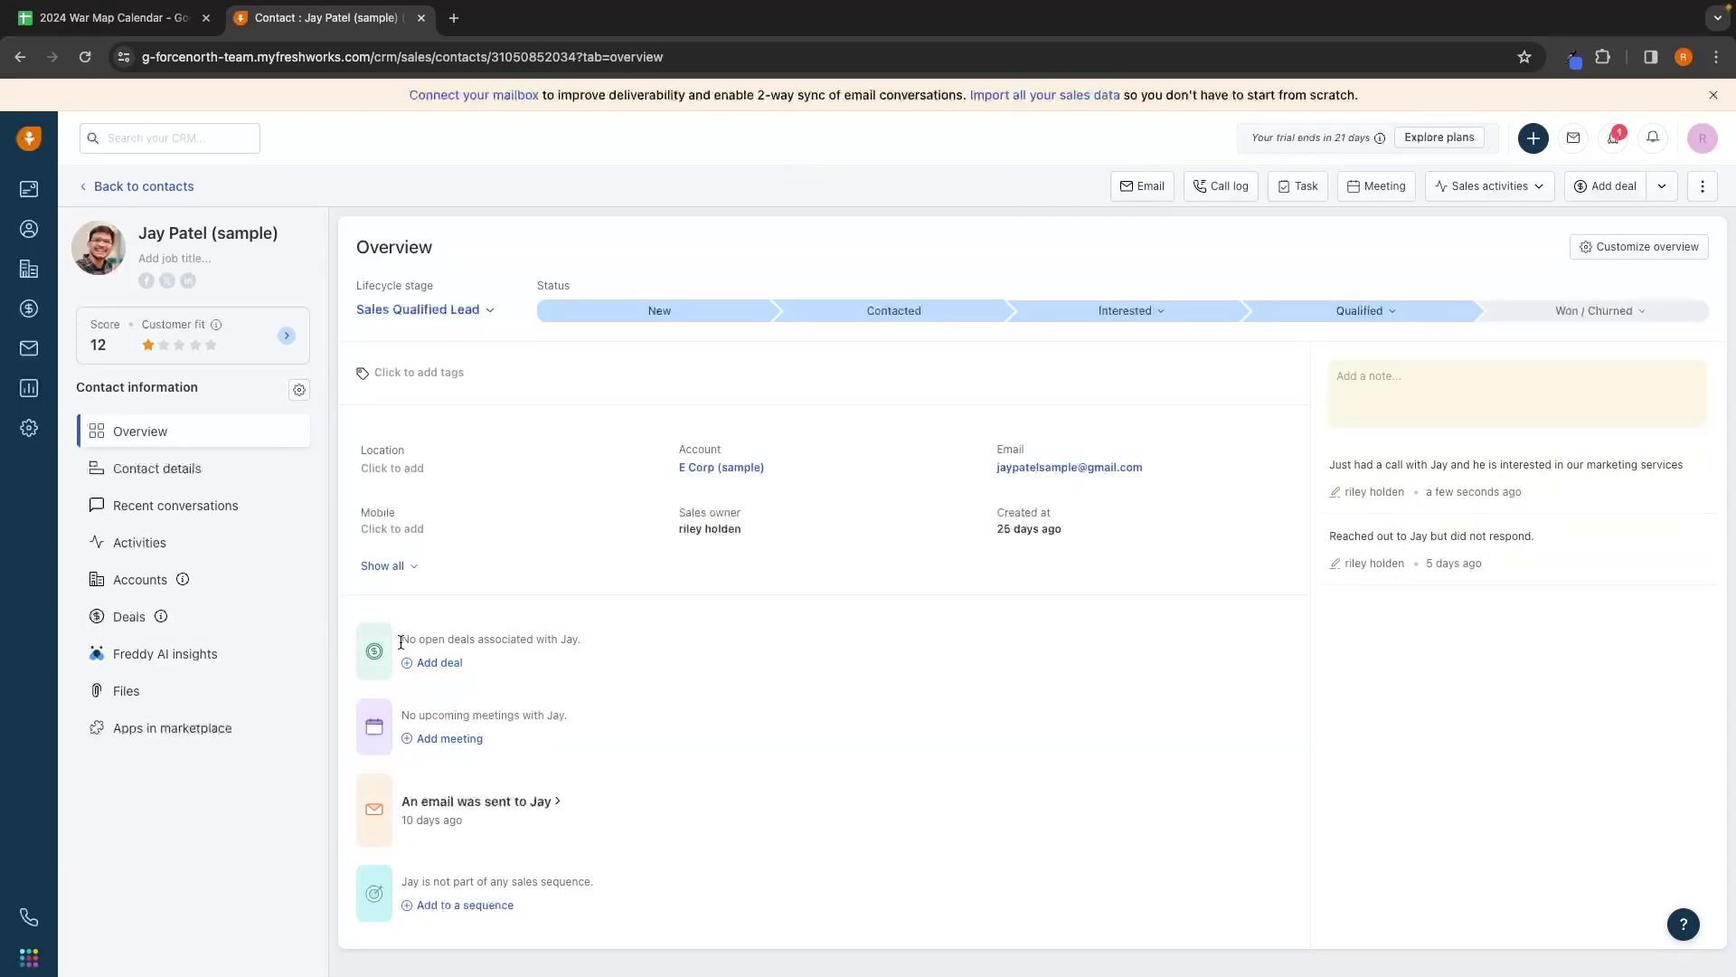
# Step: Check the contact's overview for associated open deals and upcoming meetings
pyautogui.moveTo(400, 642); pyautogui.dragTo(581, 644)
pyautogui.click(588, 639)
pyautogui.moveTo(401, 717); pyautogui.dragTo(588, 714)
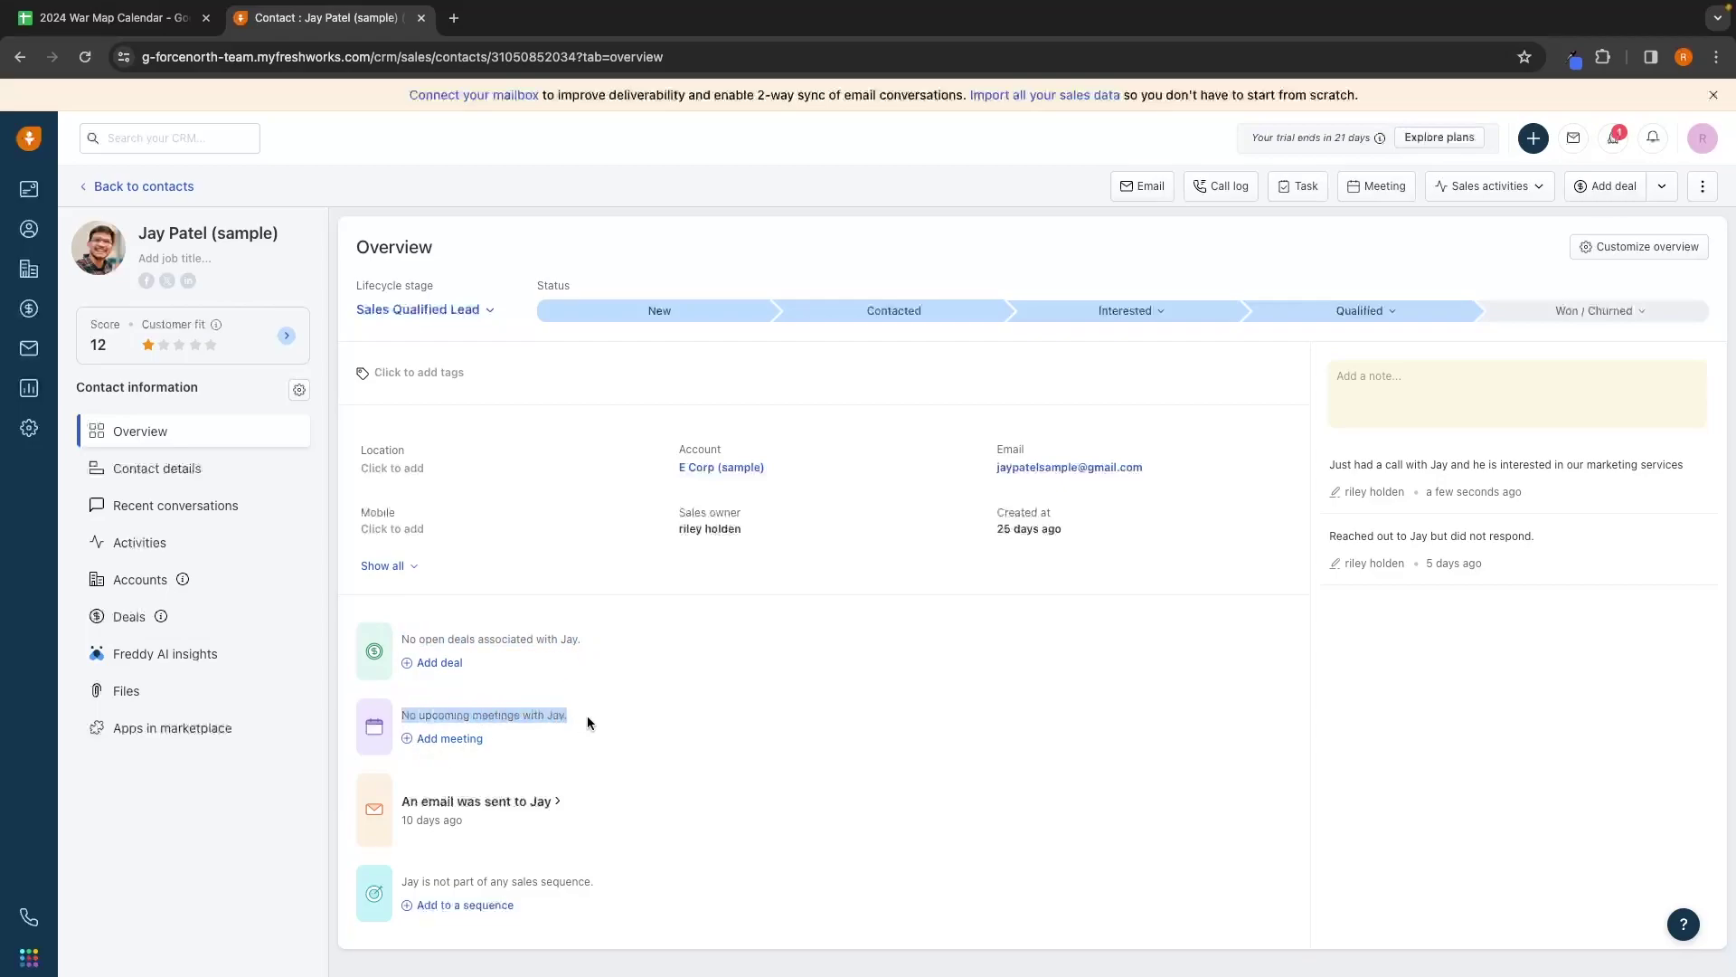
pyautogui.click(588, 715)
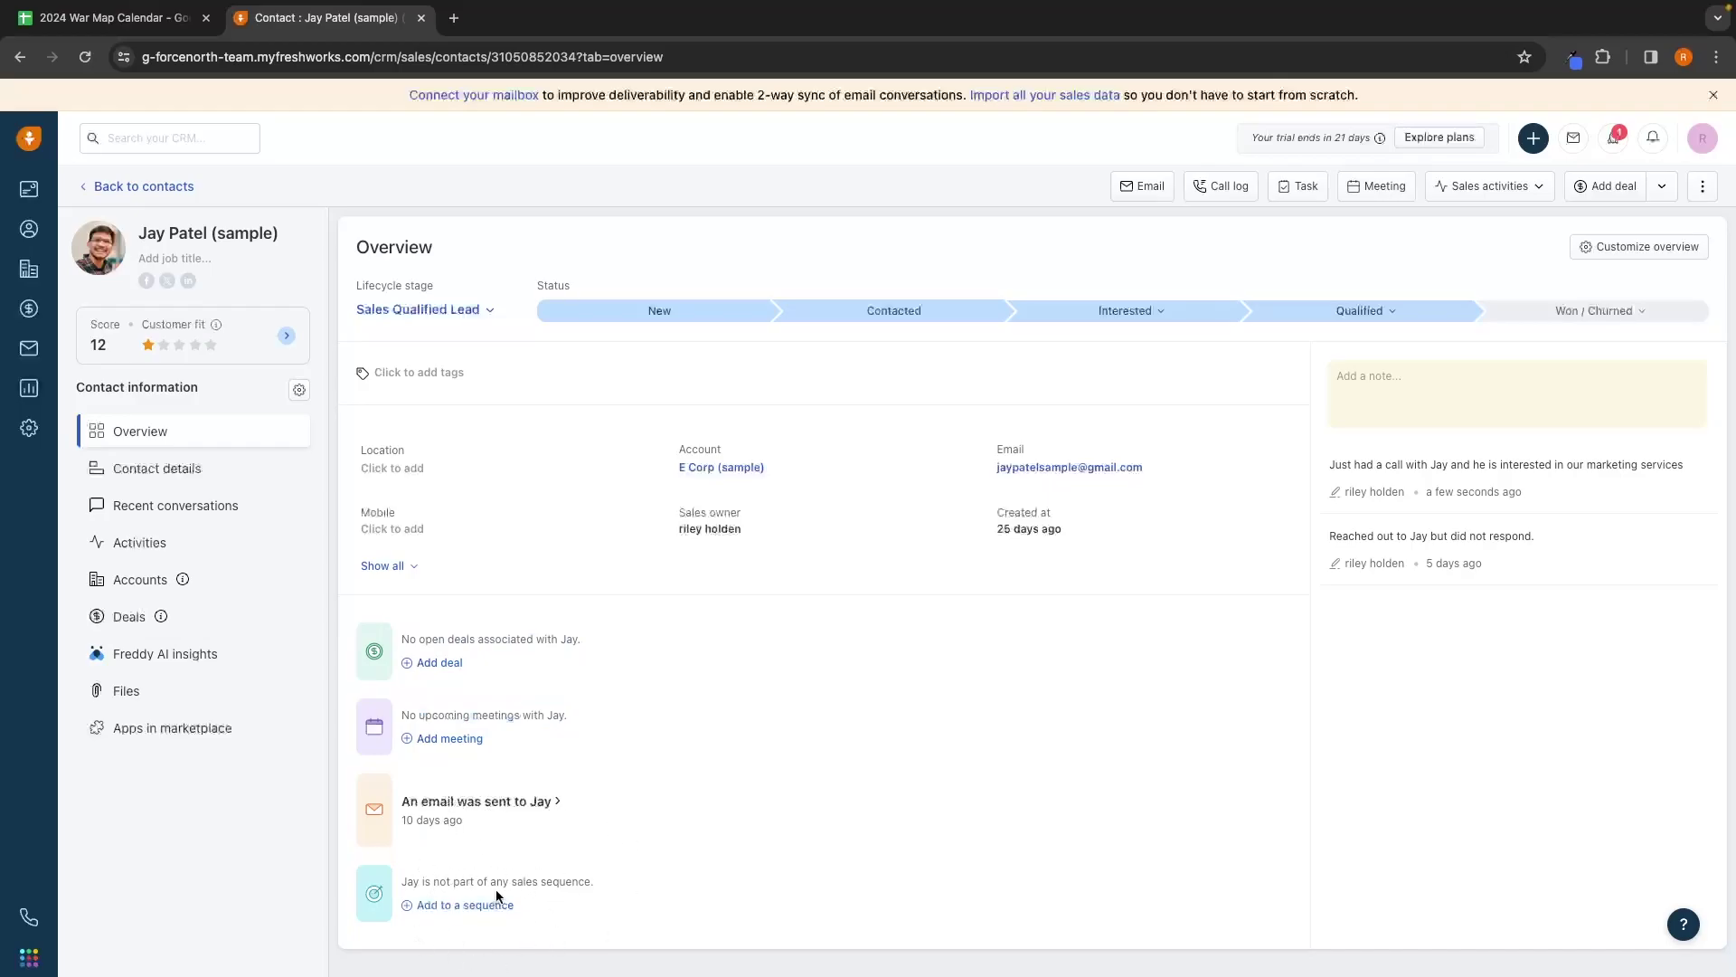
# Step: Start a new deal for the contact with deal type New and the deal name E Corp - Marketing
pyautogui.click(440, 663)
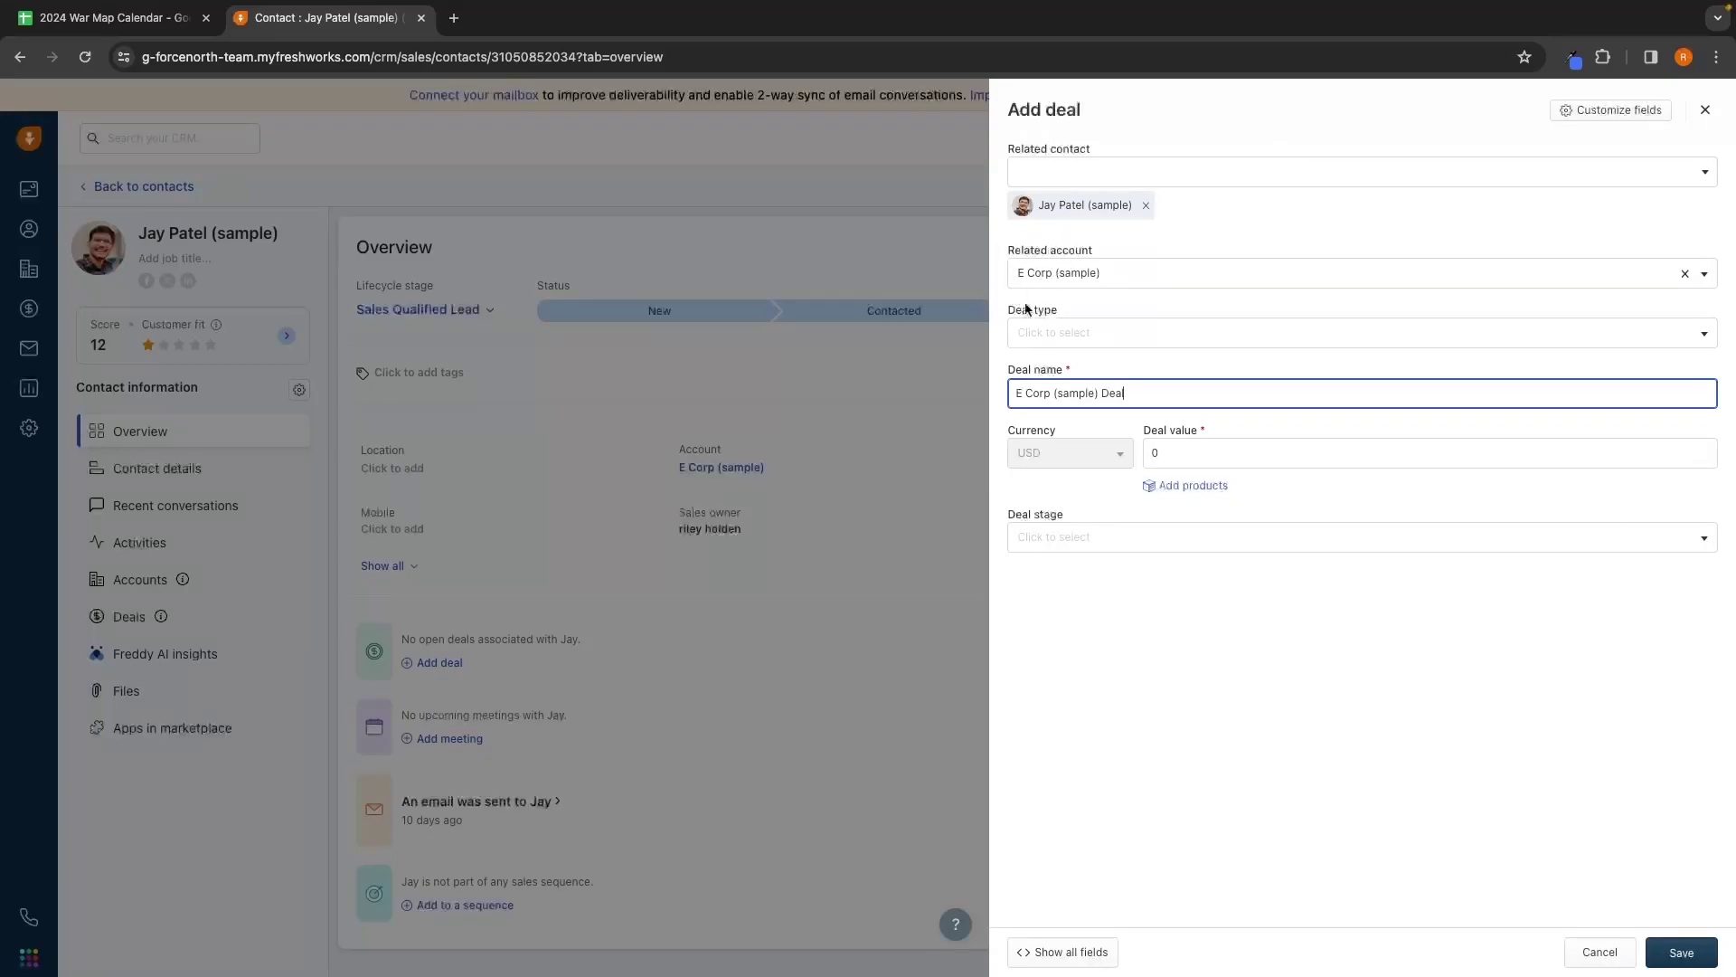
pyautogui.click(1045, 332)
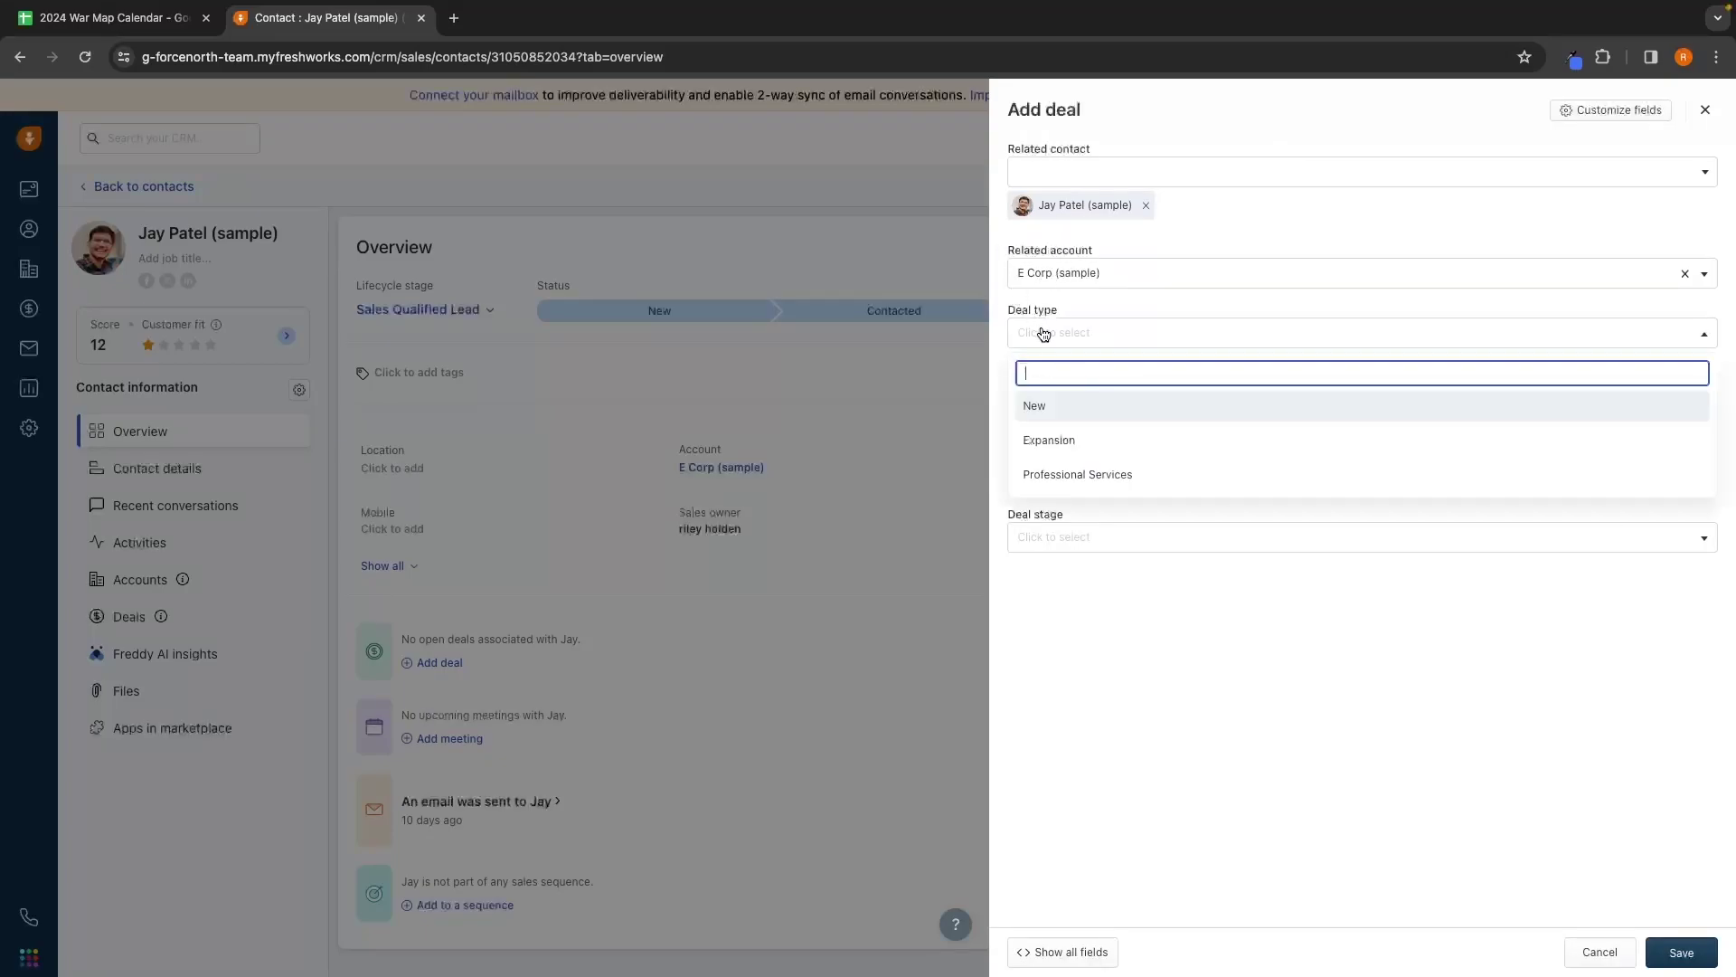
pyautogui.click(1054, 404)
pyautogui.moveTo(1201, 401); pyautogui.dragTo(1053, 395)
pyautogui.press('BackSpace')
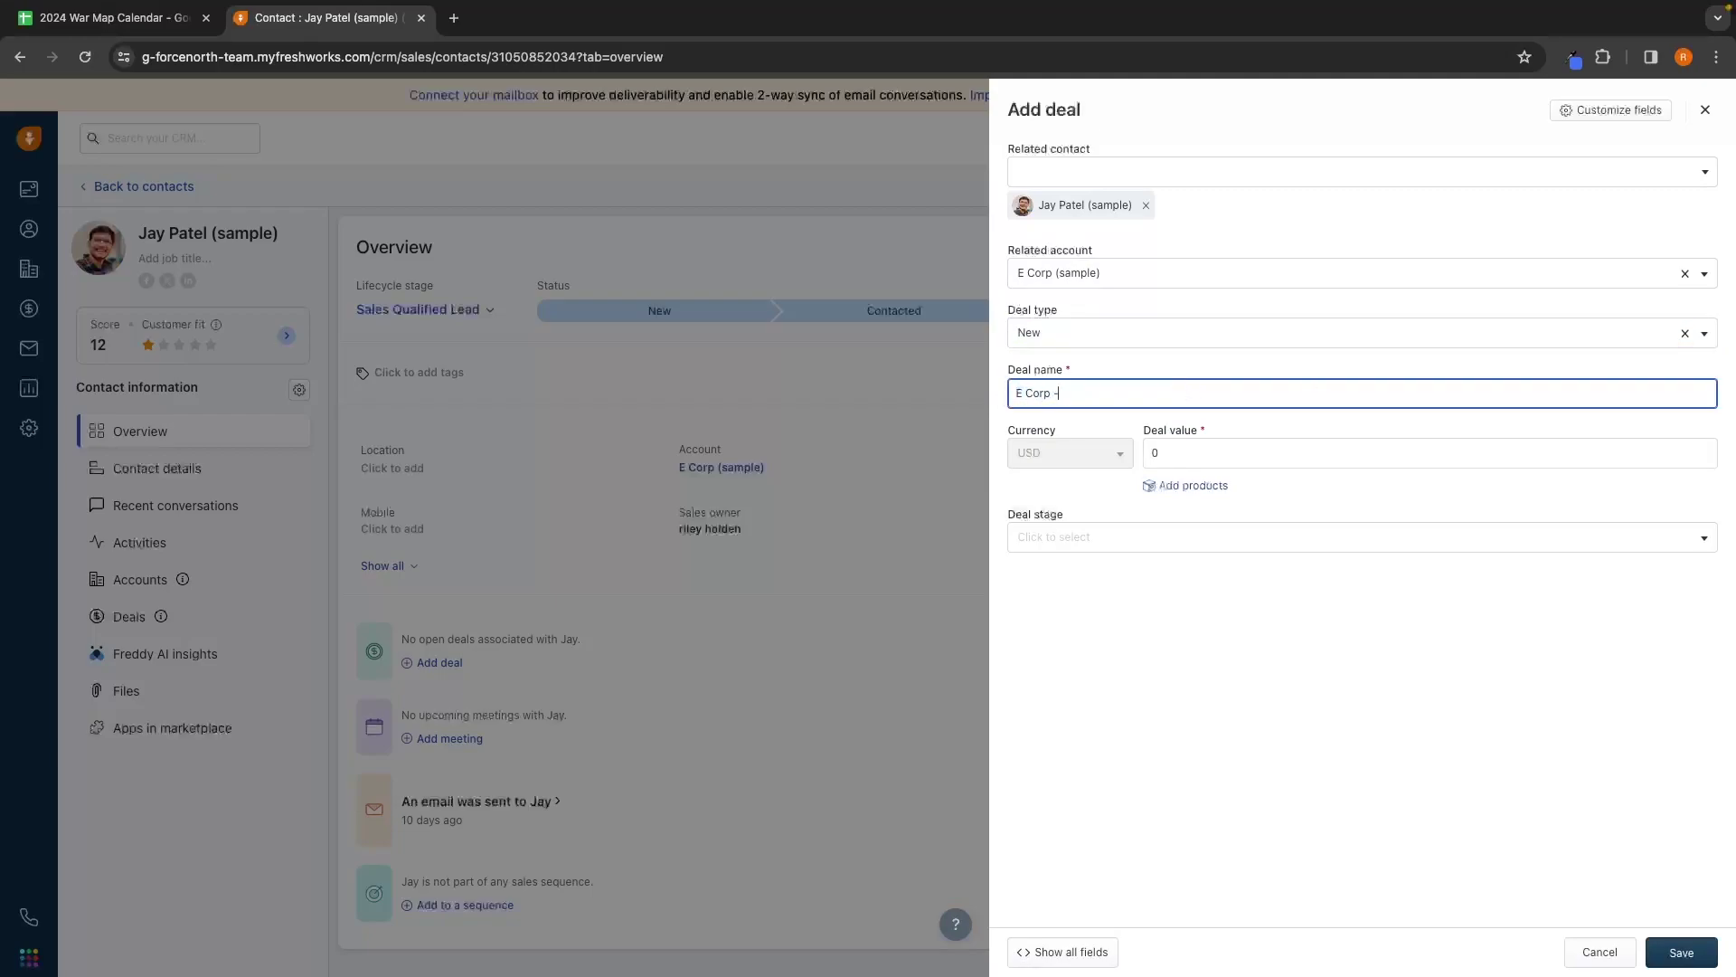
pyautogui.write('- Marketing')
# Step: Set the deal value to 10000 and the deal stage to Qualification, and save the deal
pyautogui.click(1152, 453)
pyautogui.write('10000')
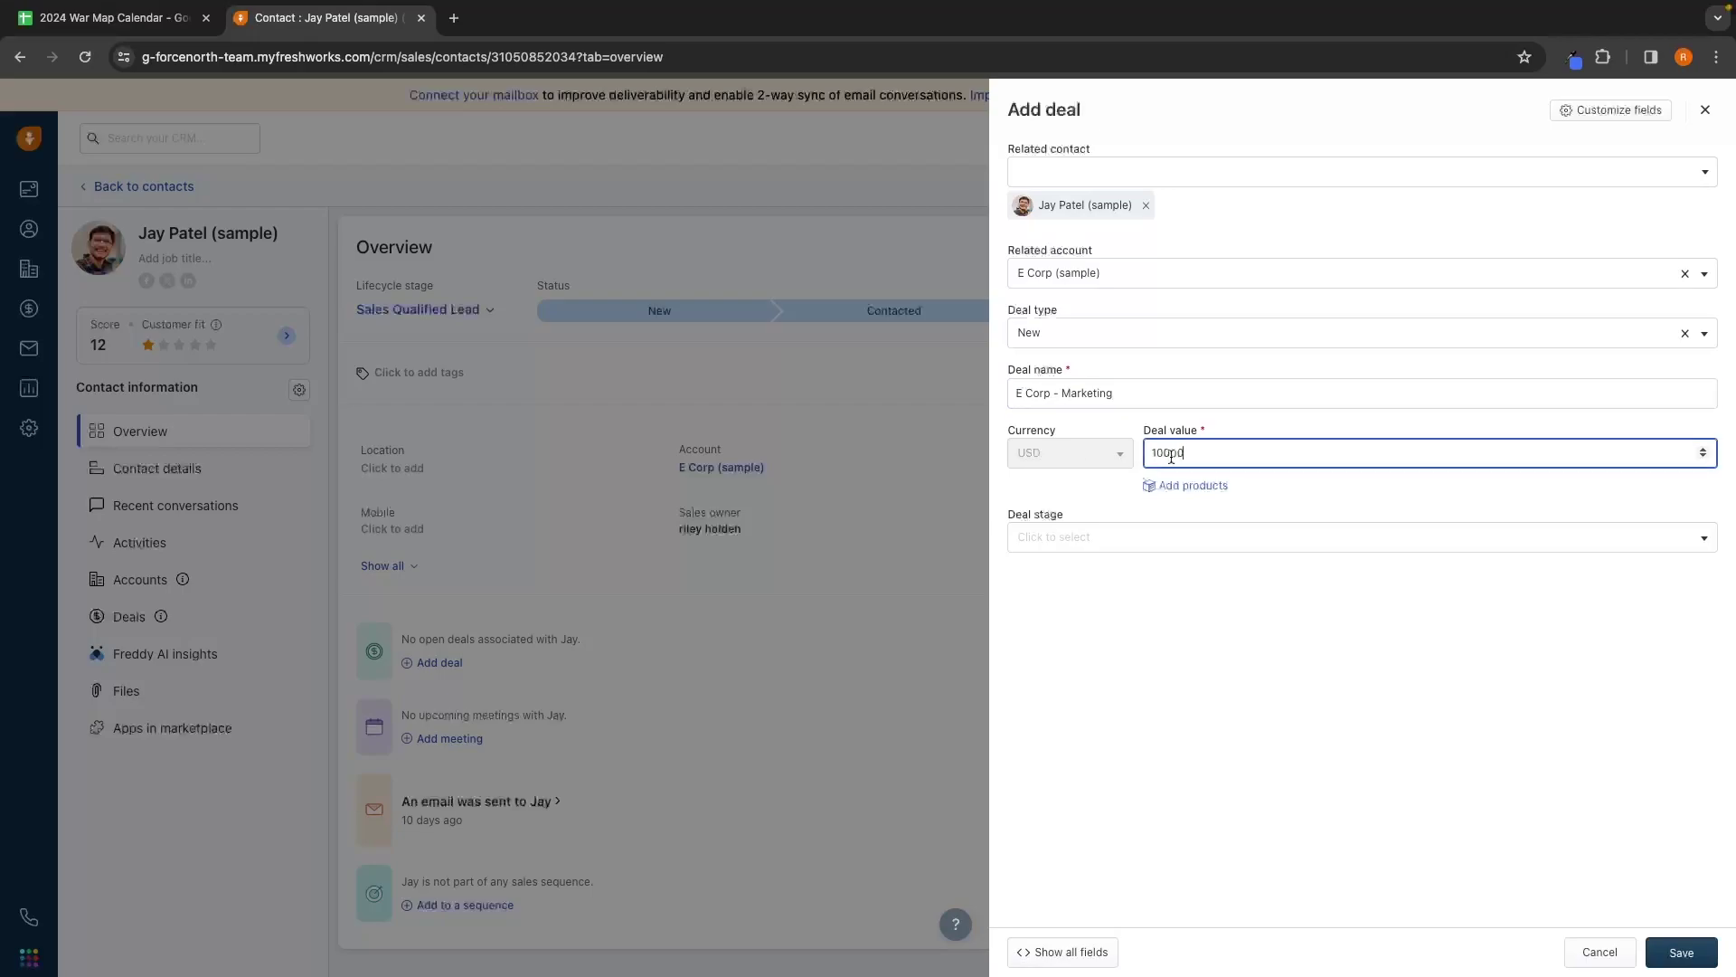
pyautogui.click(1124, 543)
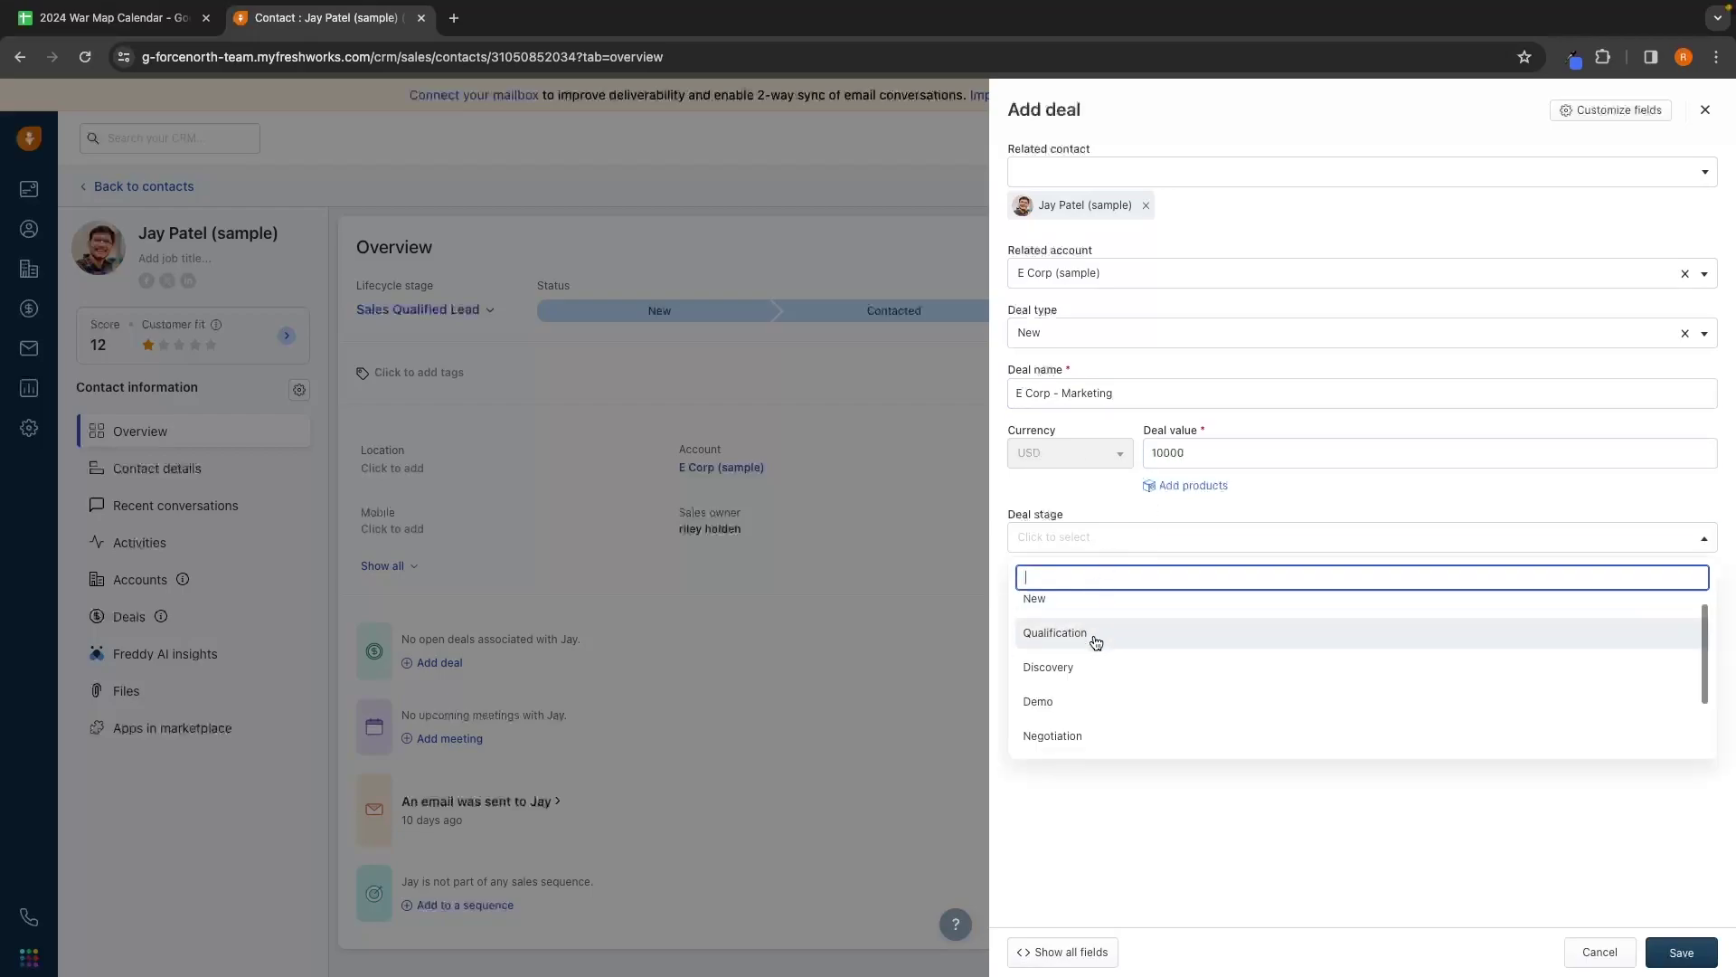
pyautogui.scroll(-1, 1096, 641)
pyautogui.scroll(1, 1093, 640)
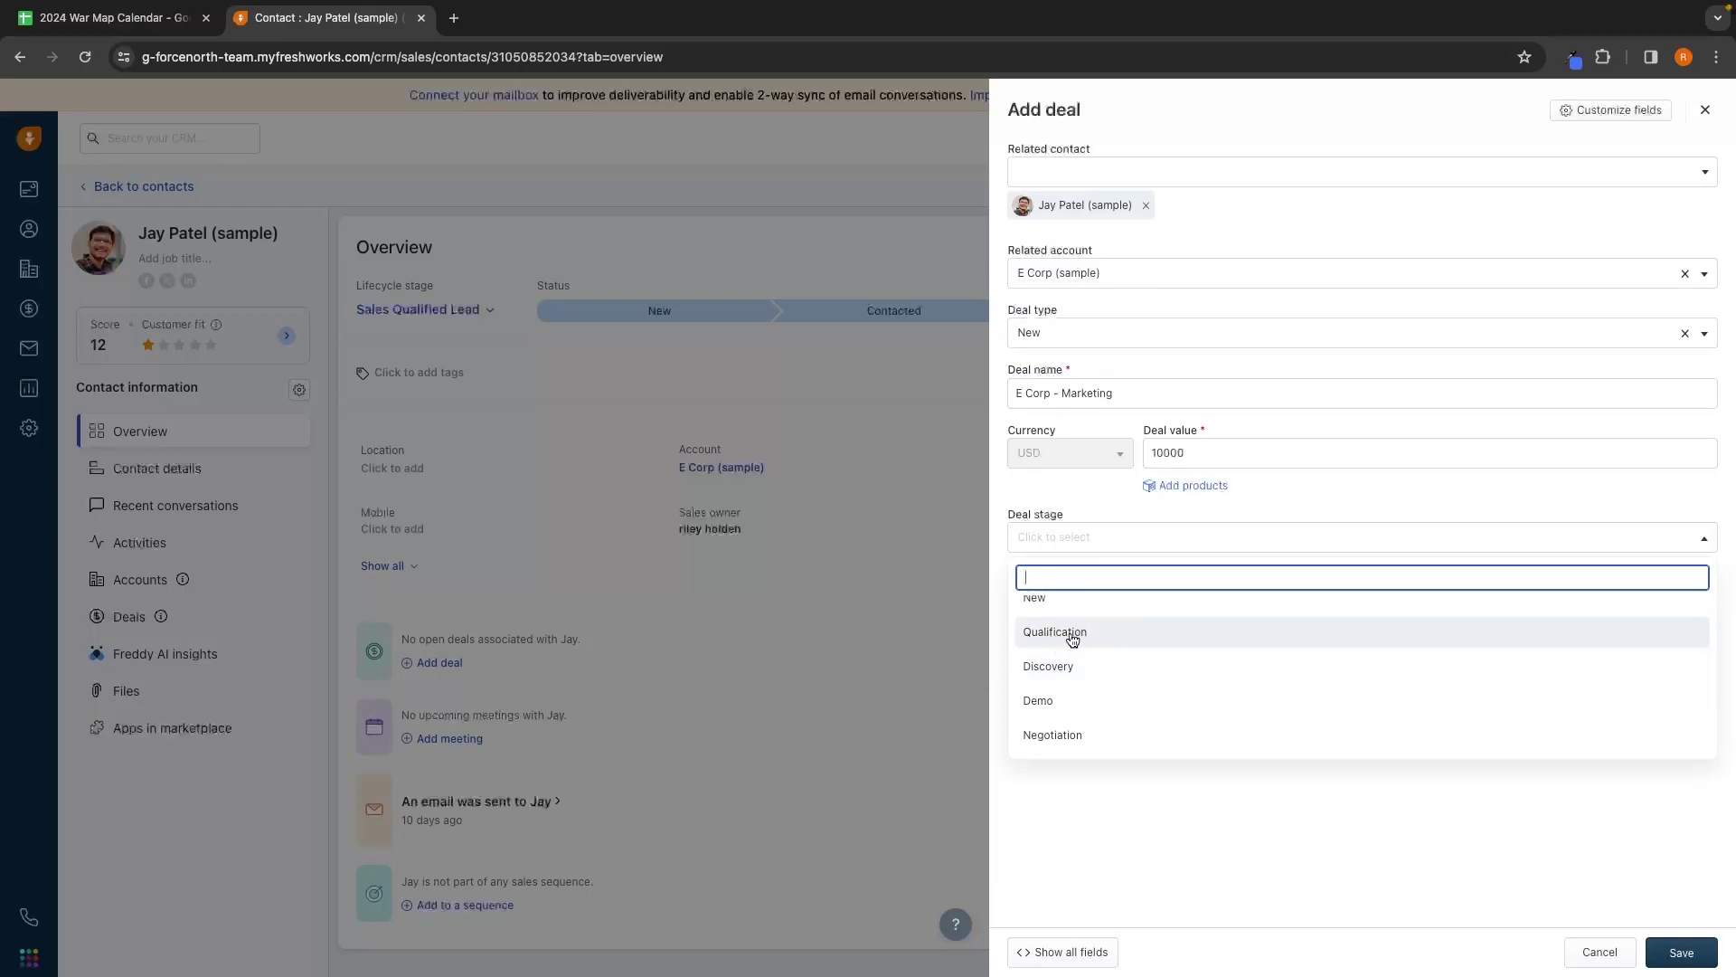
pyautogui.click(1073, 634)
pyautogui.click(1671, 940)
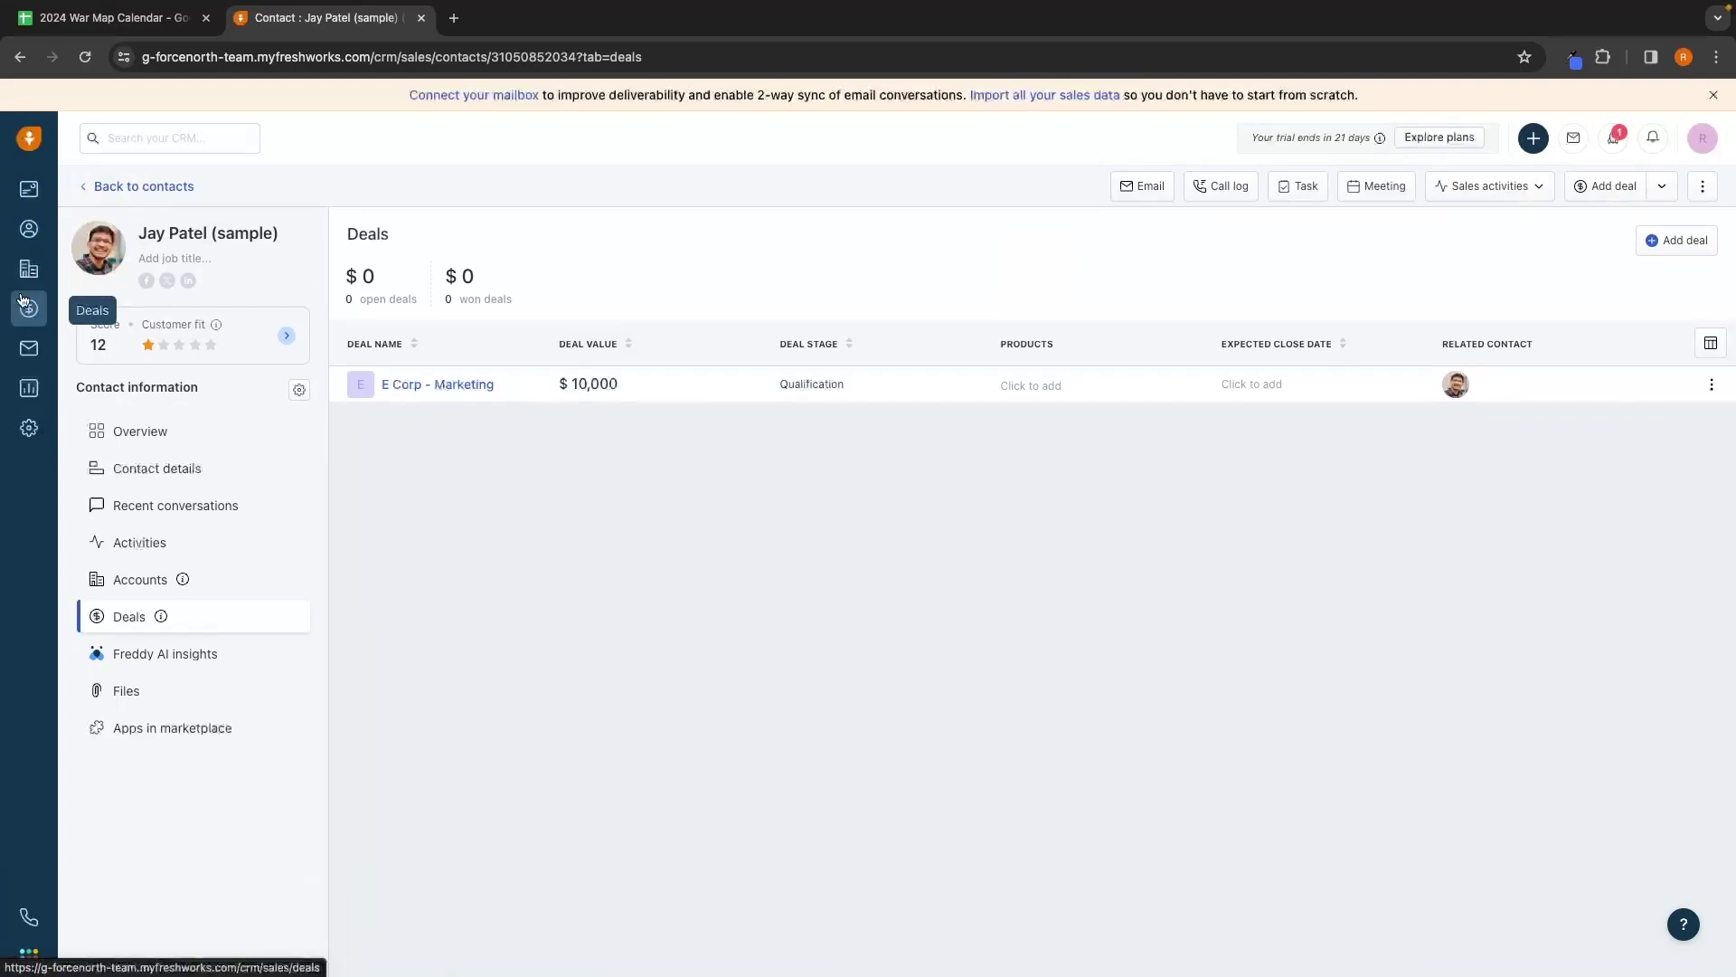
# Step: Review the contact's details and recent conversations, and check the overview for open deals and upcoming meetings
pyautogui.click(127, 463)
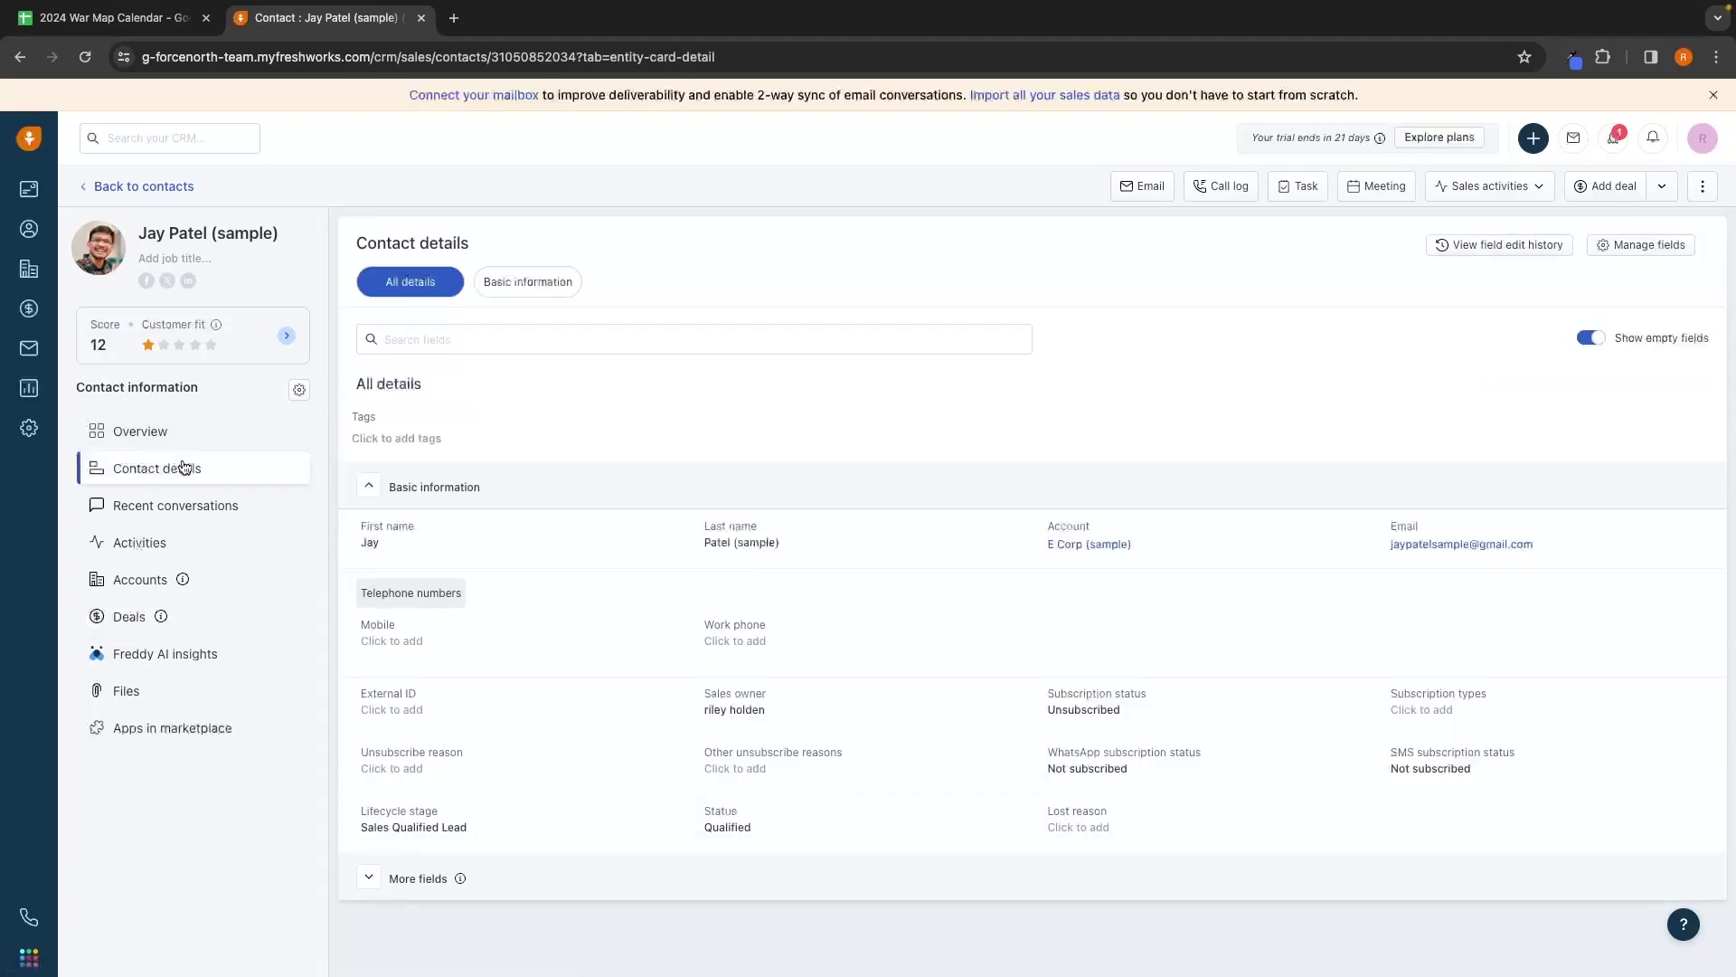
pyautogui.click(199, 506)
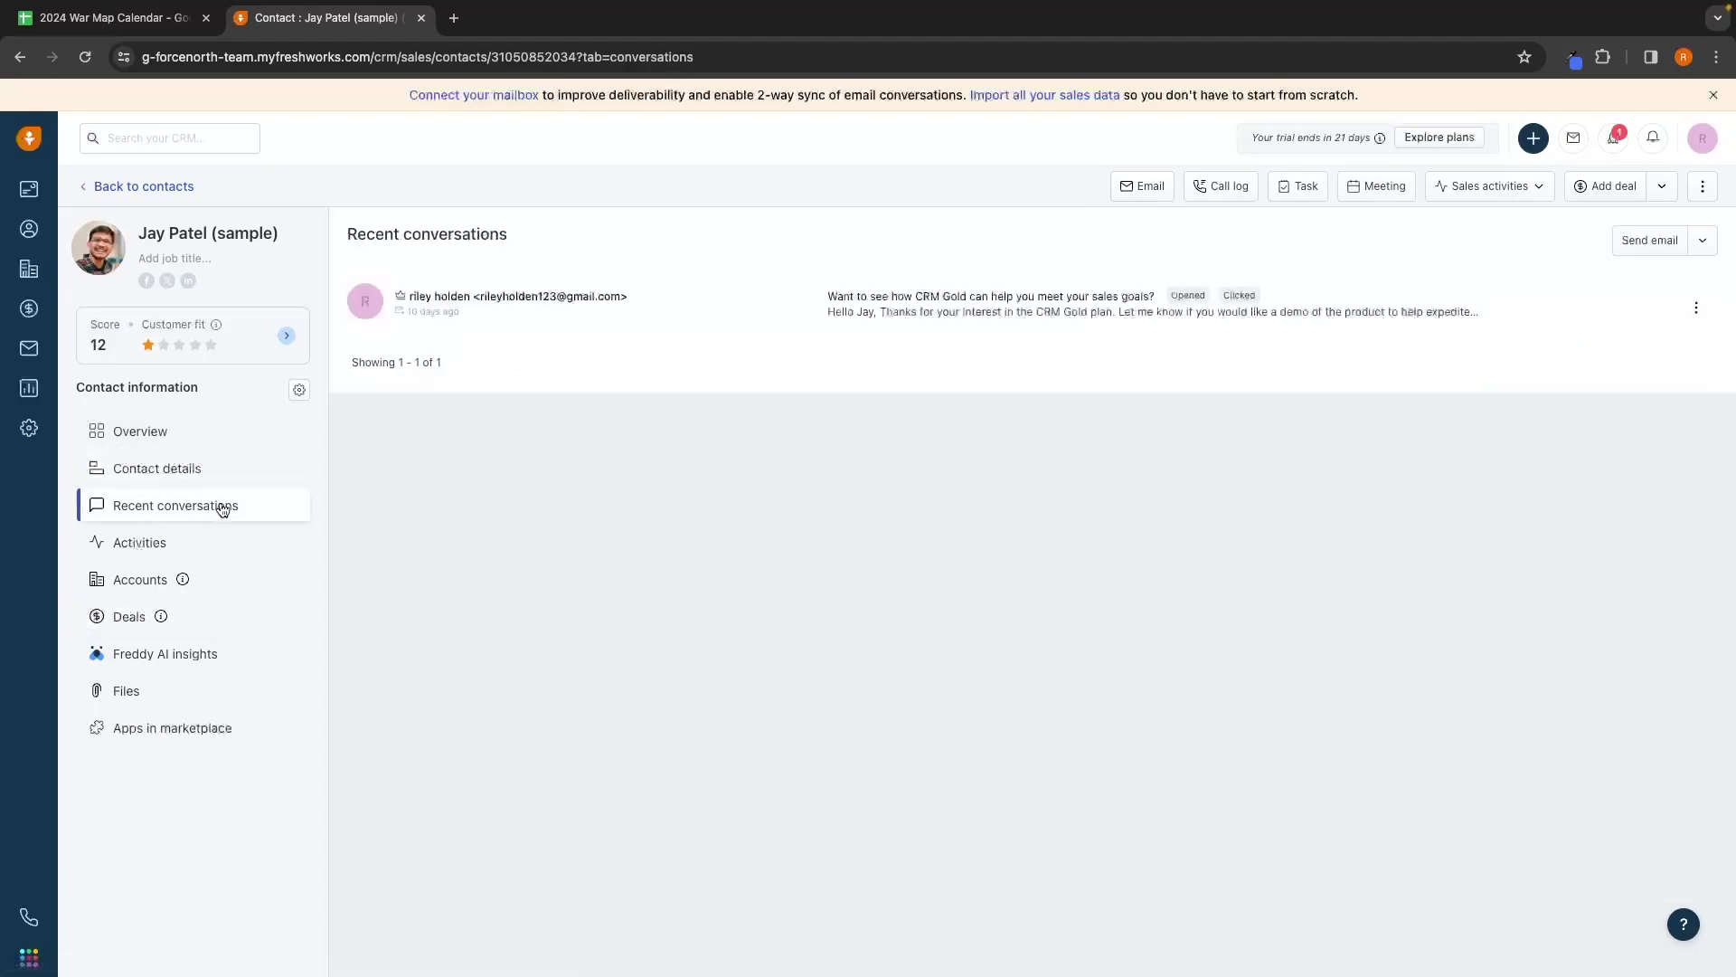
pyautogui.click(174, 432)
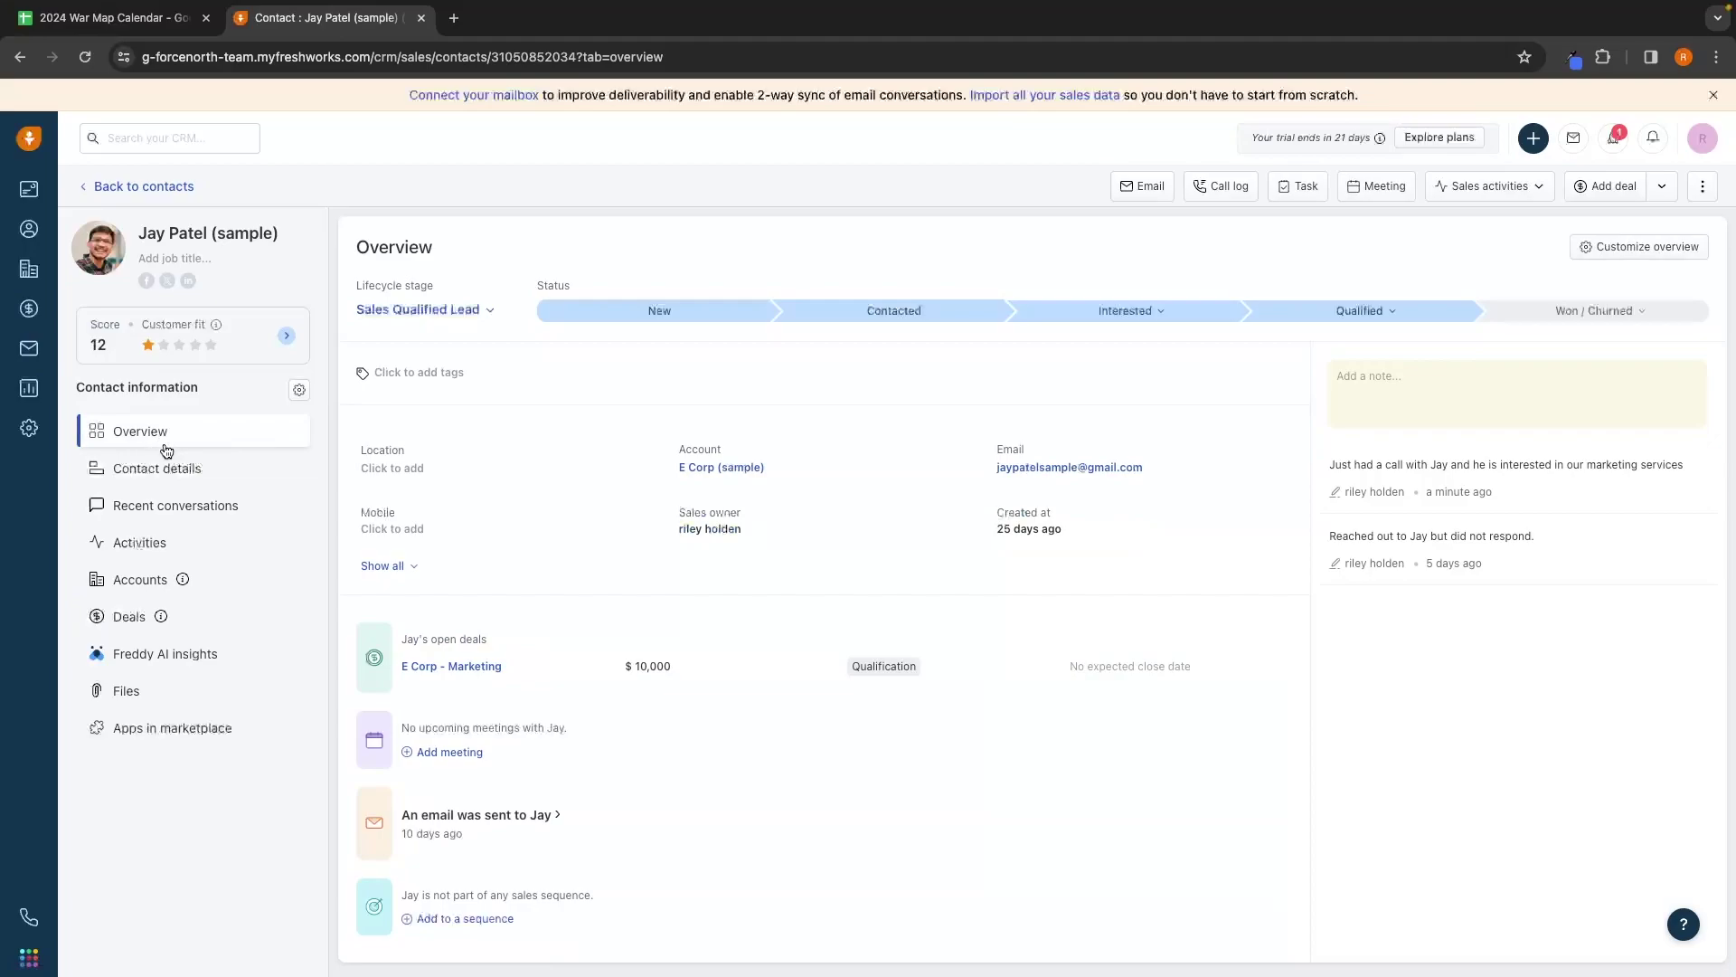
pyautogui.scroll(-1, 495, 523)
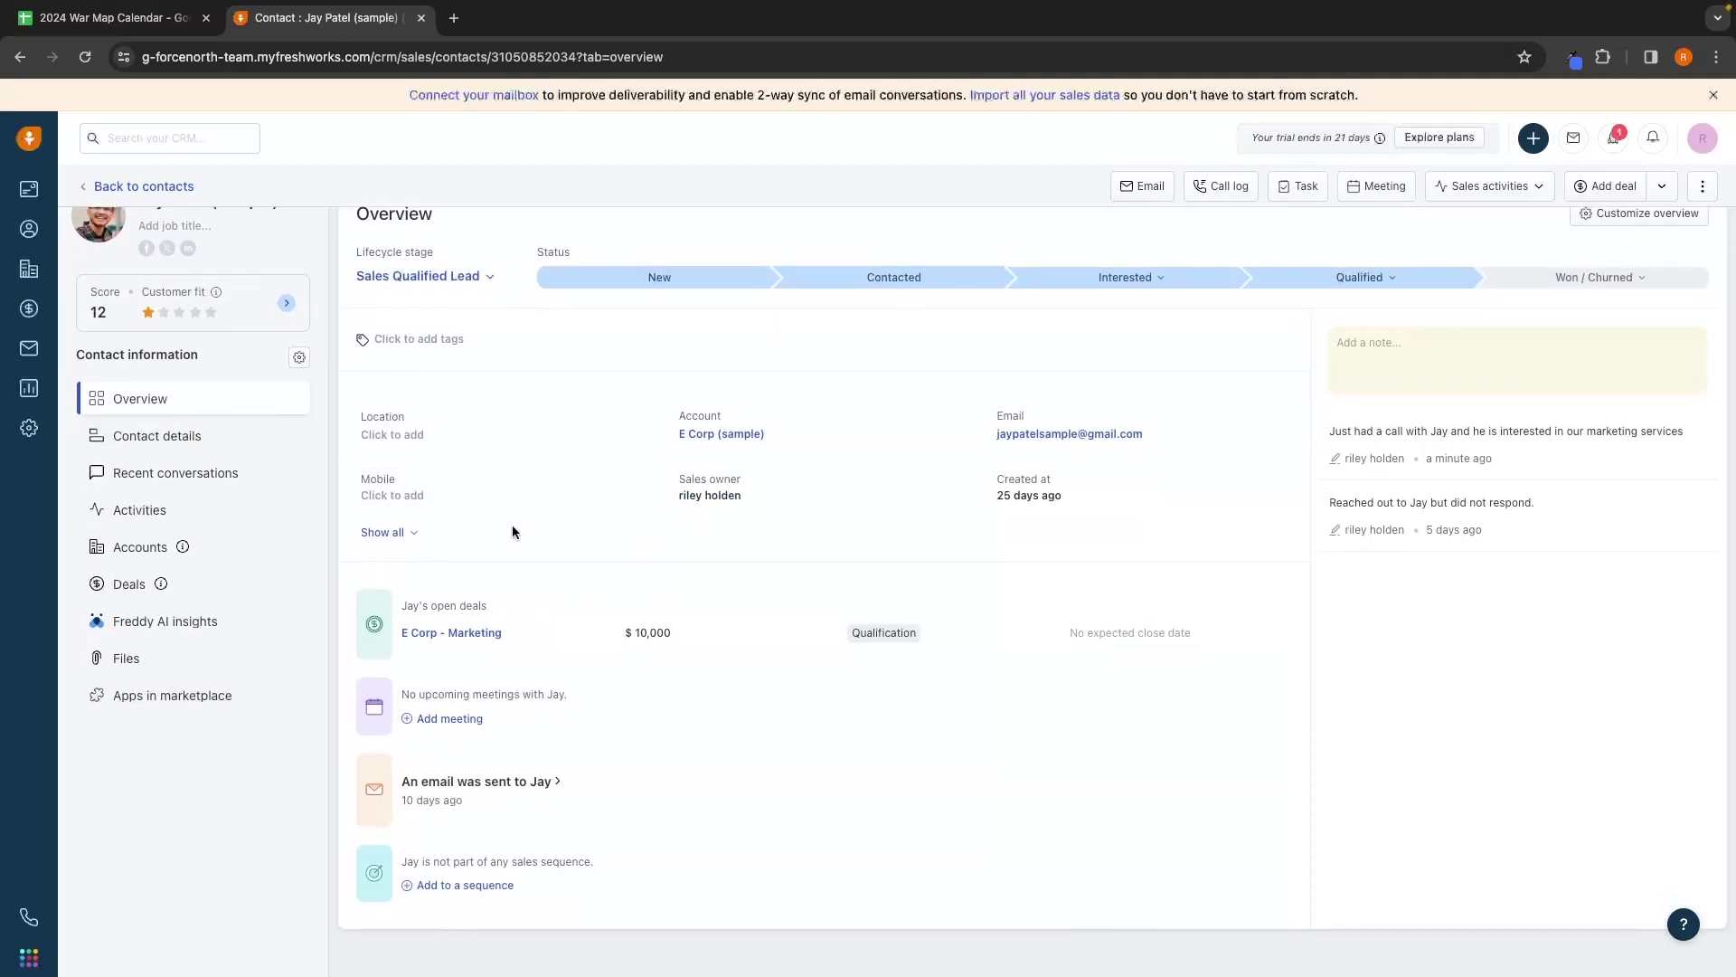
pyautogui.moveTo(401, 695); pyautogui.dragTo(577, 694)
pyautogui.click(577, 693)
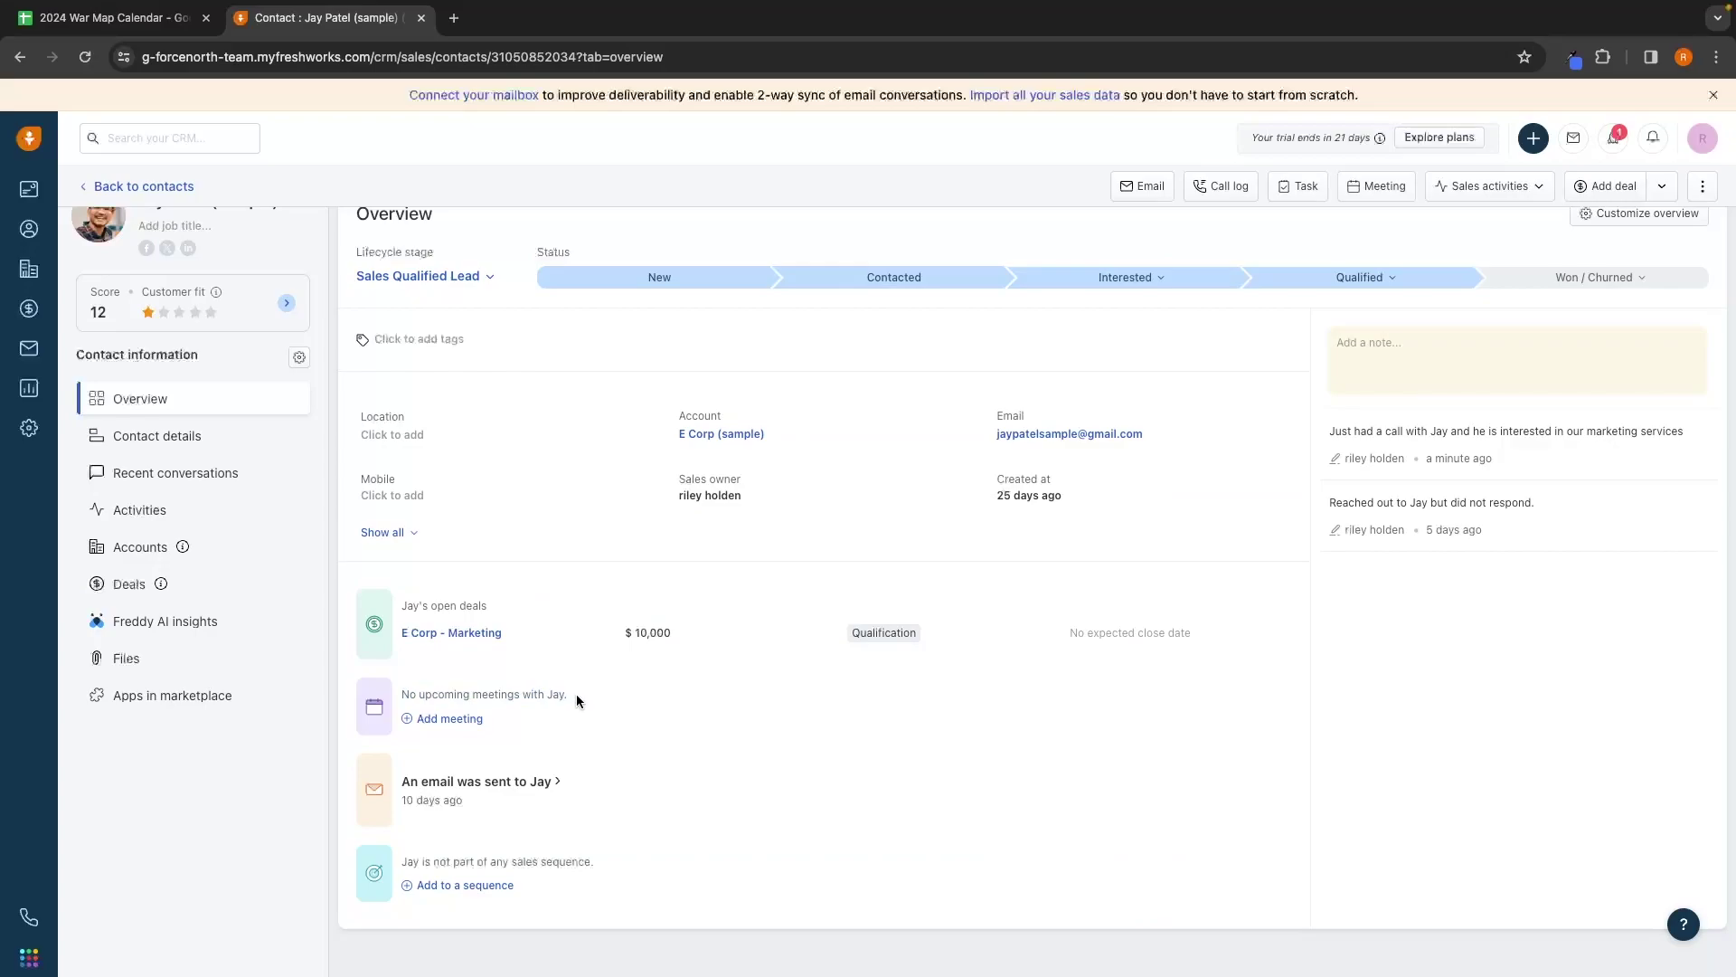
# Step: Start a new meeting for the contact titled Sales call, dated 02/16/2024
pyautogui.click(441, 720)
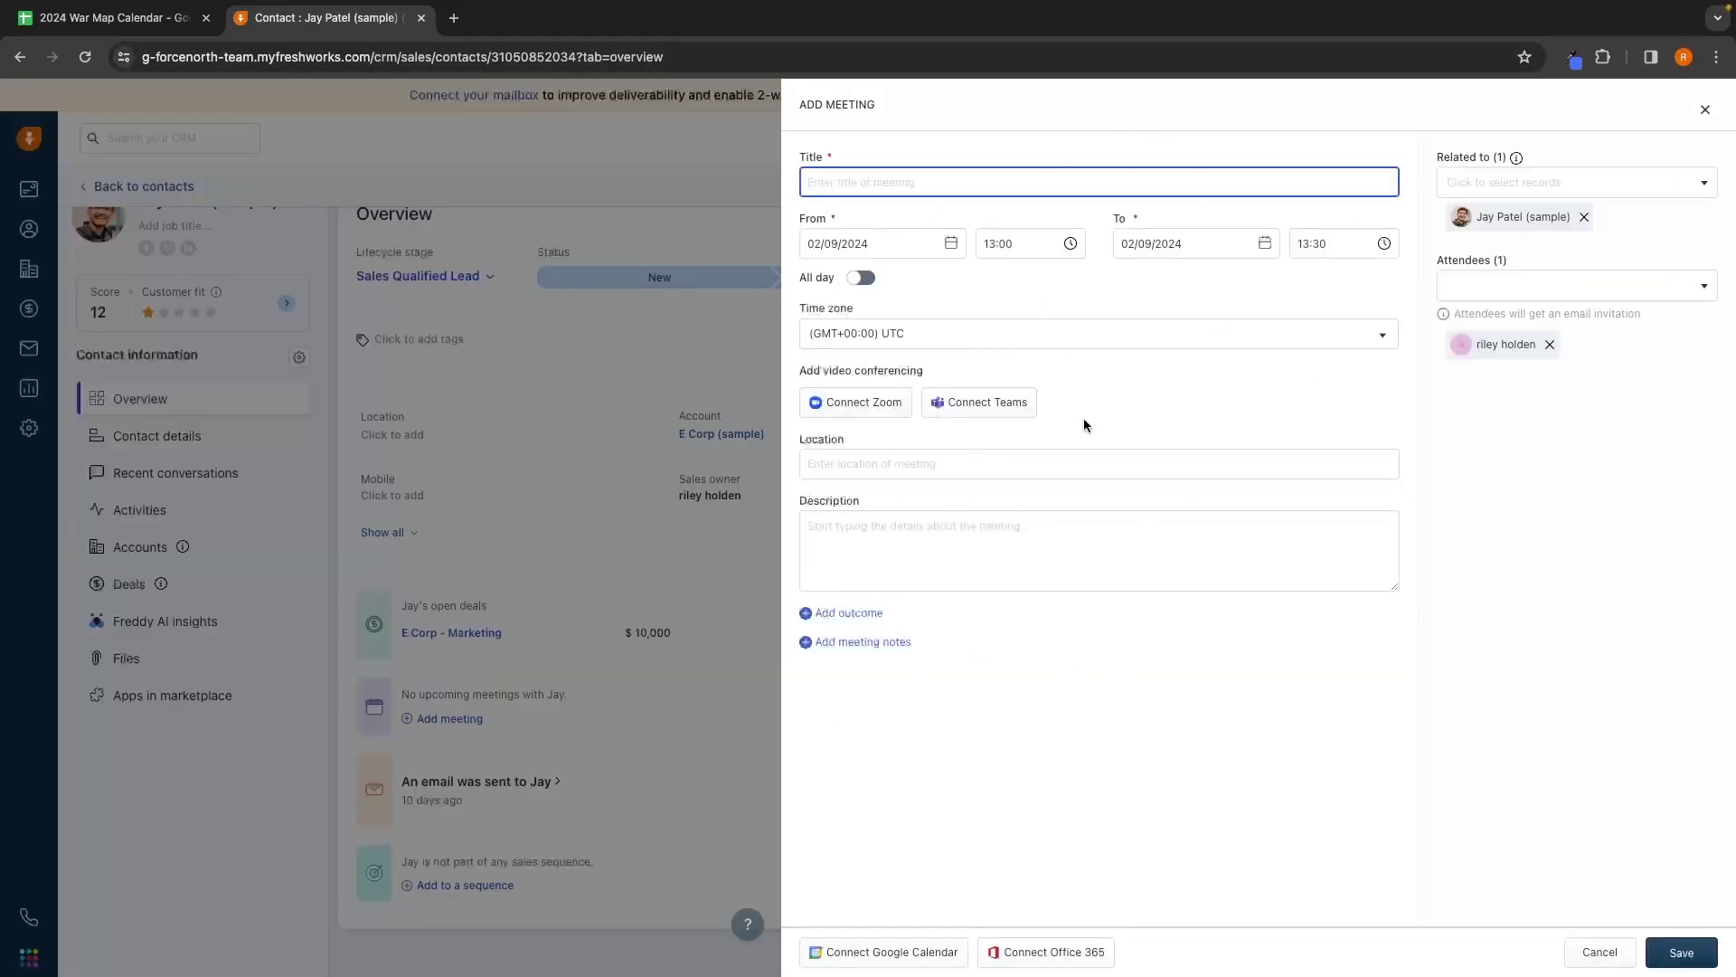
pyautogui.write('Sales call')
pyautogui.click(870, 238)
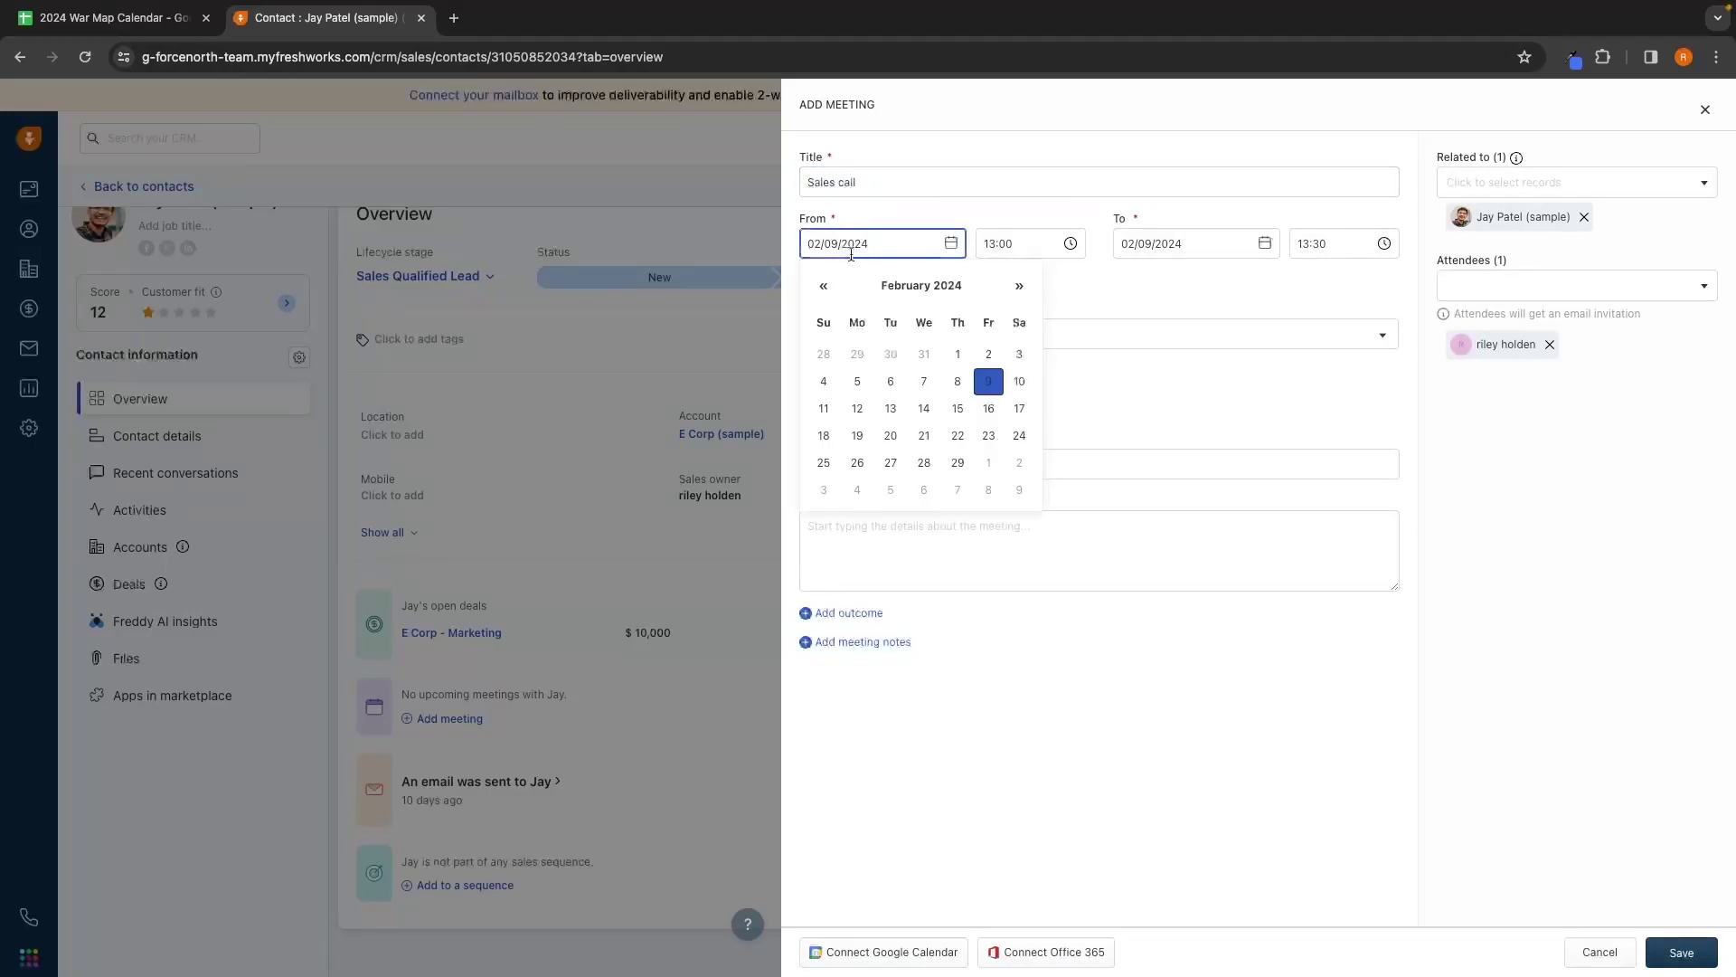
pyautogui.click(989, 409)
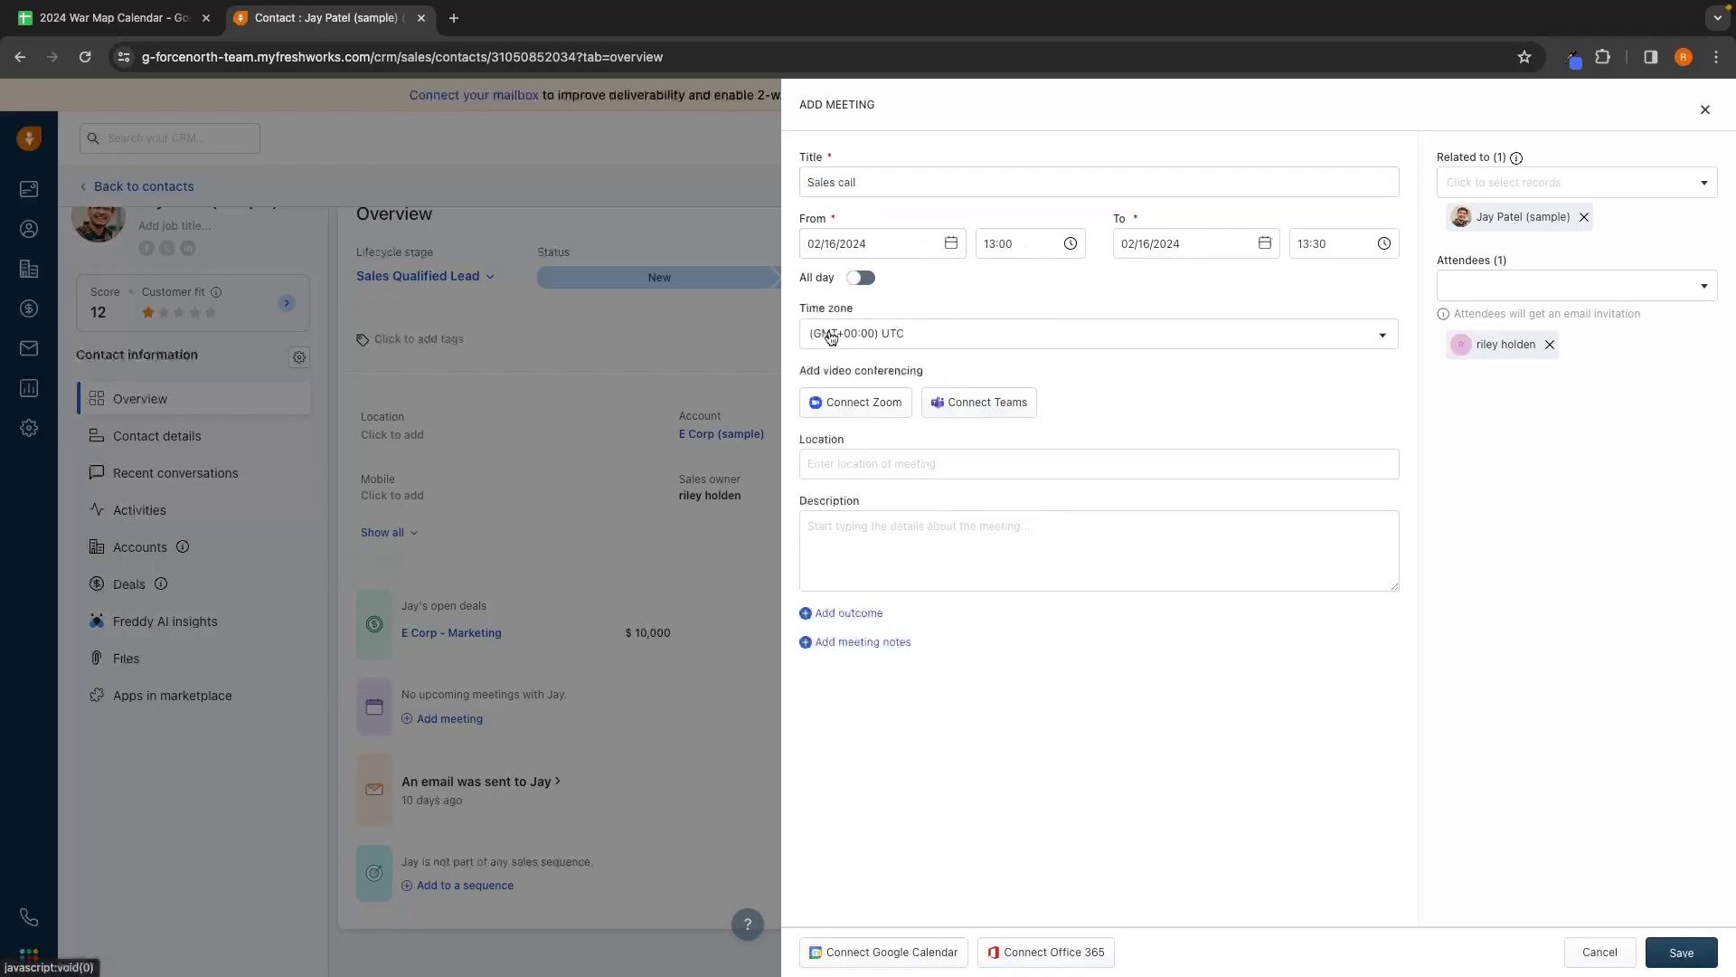
# Step: Check the meeting's video conferencing options by viewing the Zoom sign-in page, and return to the meeting form
pyautogui.moveTo(797, 372); pyautogui.dragTo(940, 377)
pyautogui.click(941, 376)
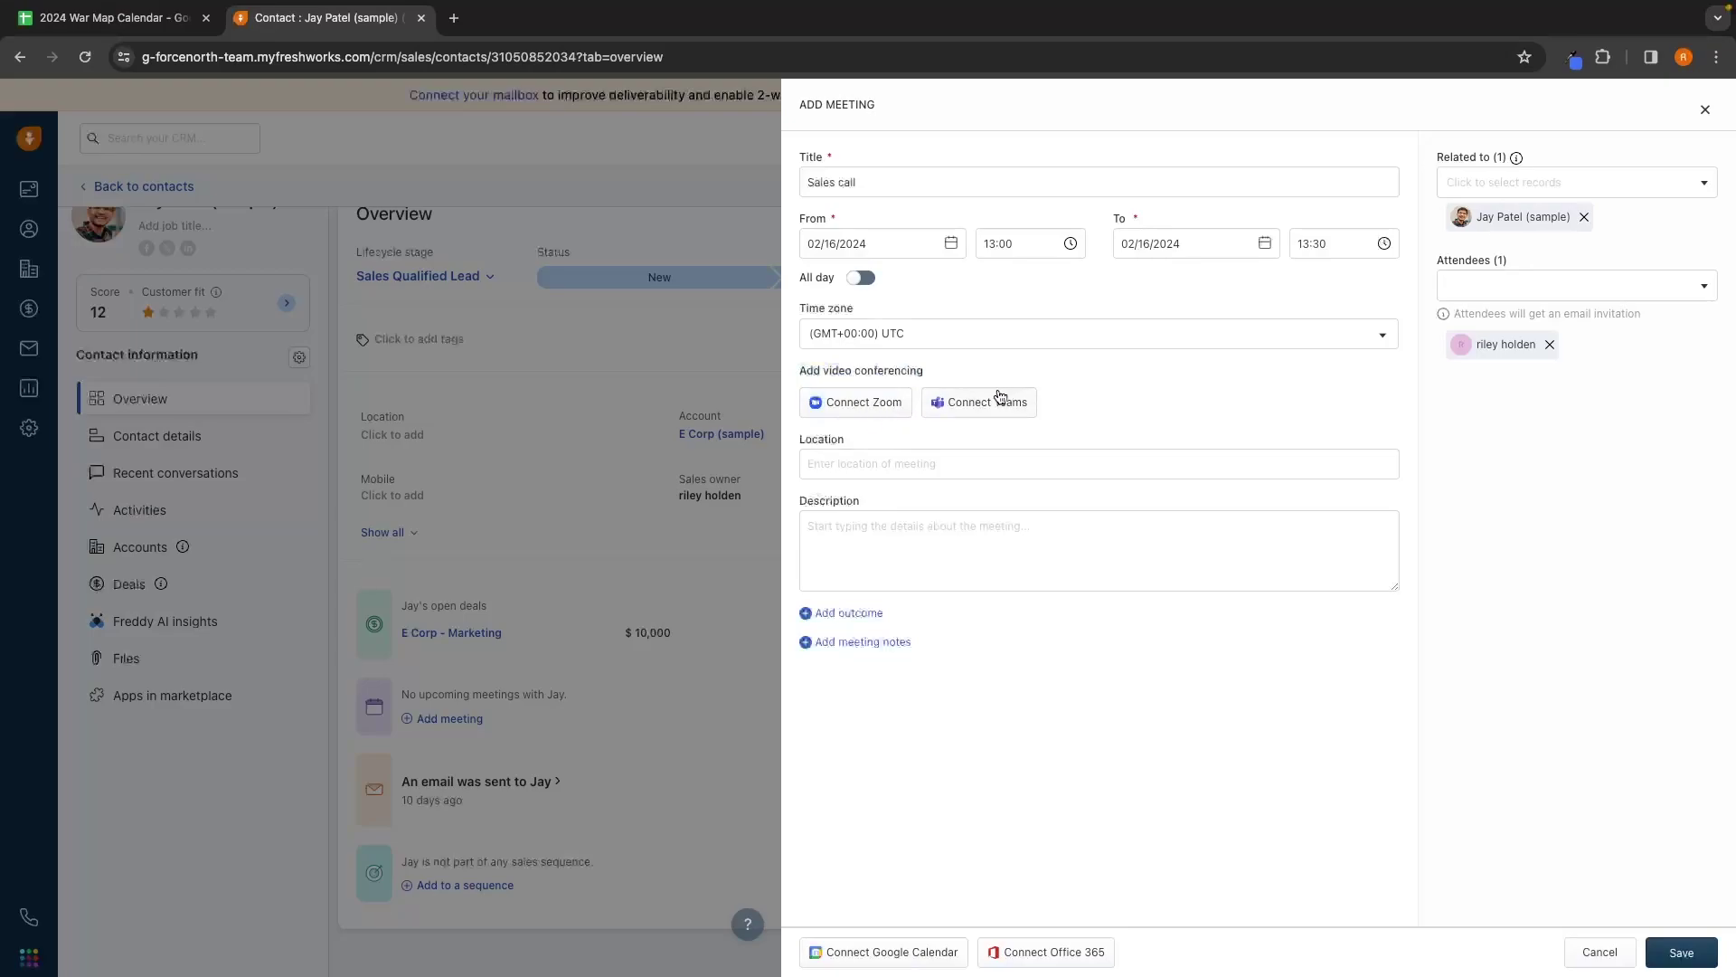
pyautogui.click(883, 405)
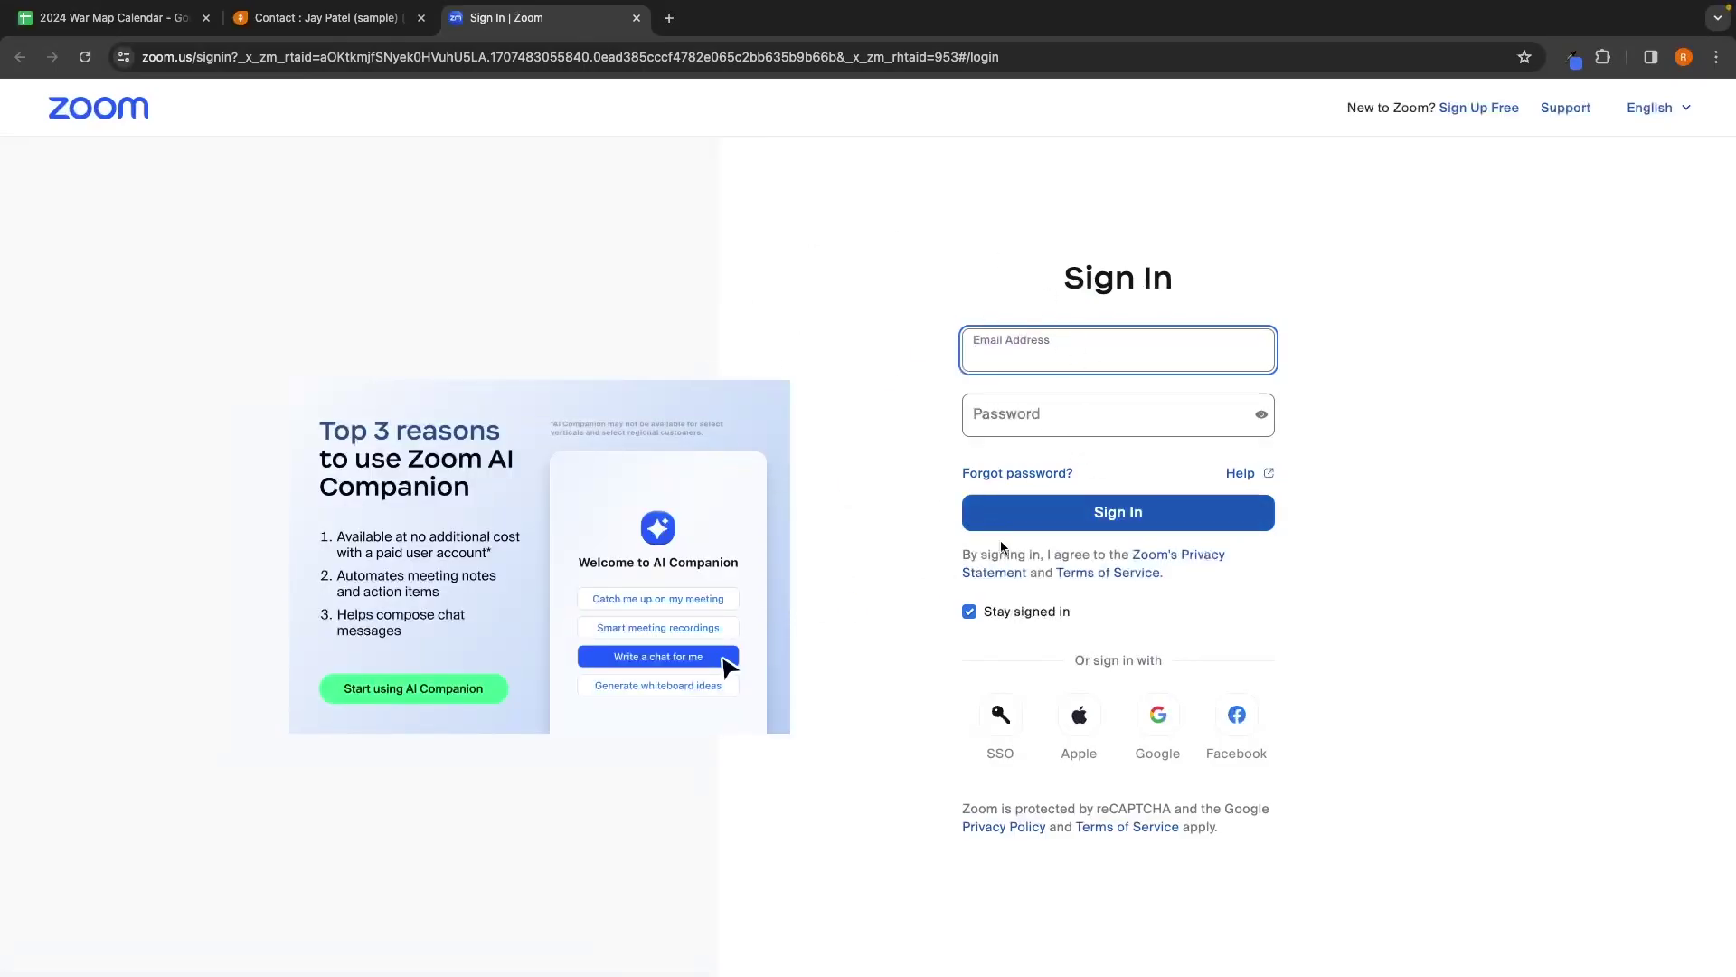
pyautogui.click(637, 18)
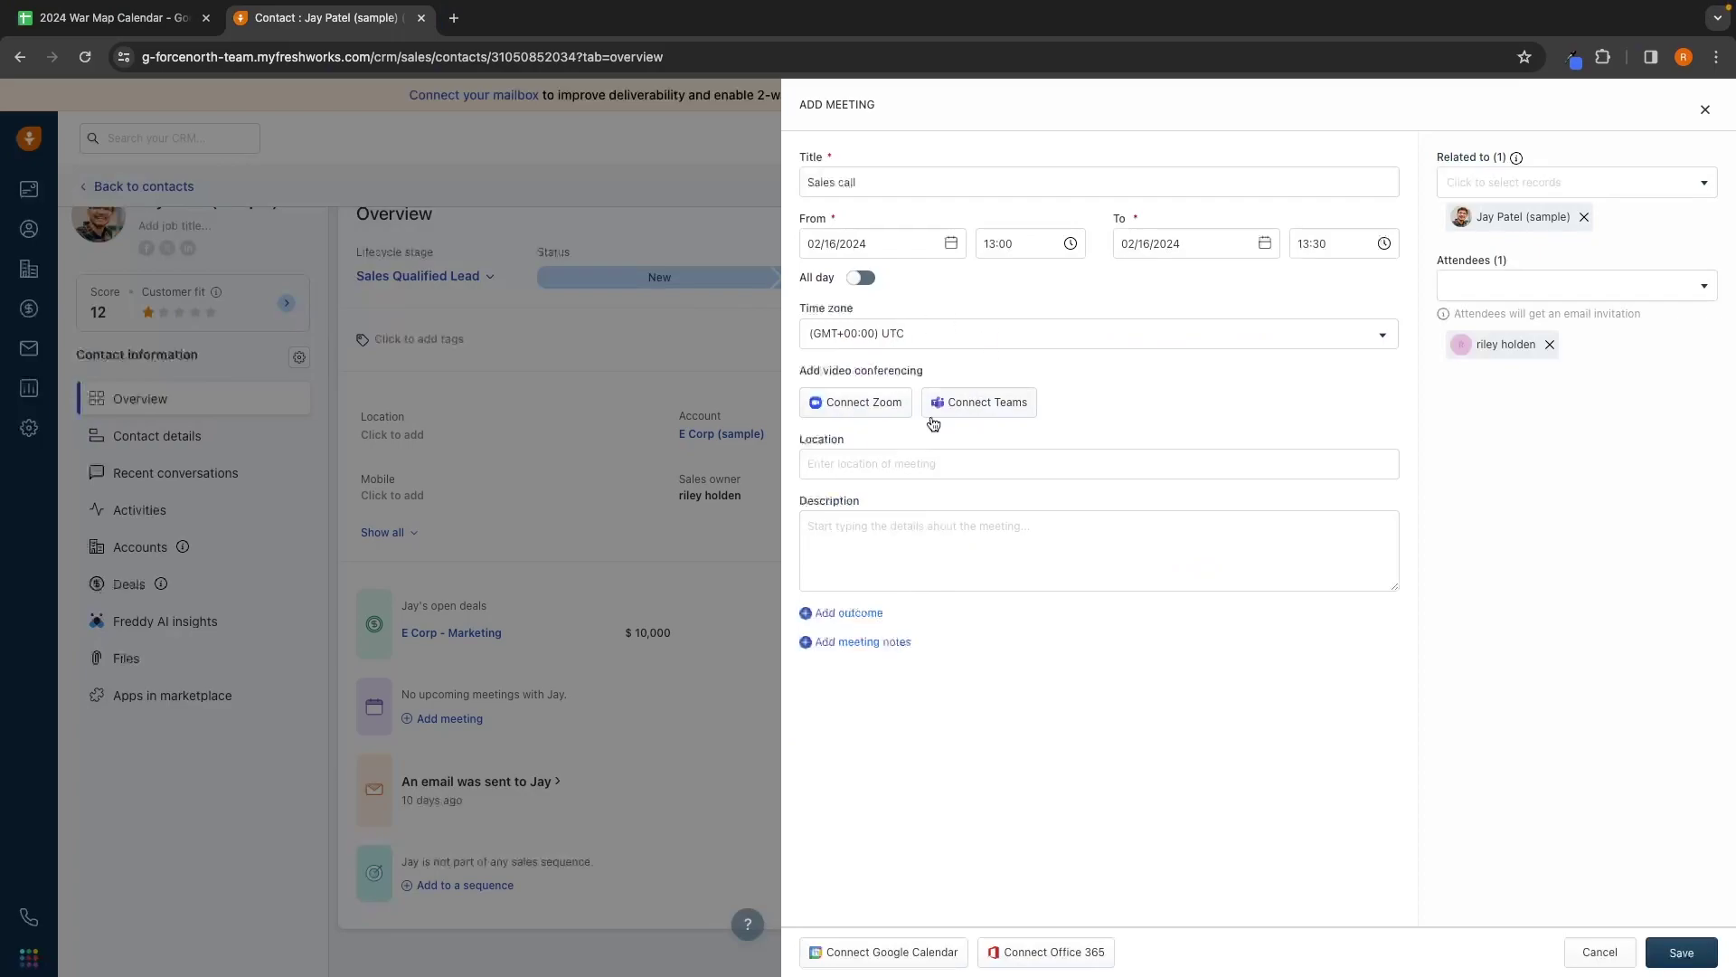
# Step: Set the meeting location to Zoom, leave the description empty, and save the meeting
pyautogui.click(888, 456)
pyautogui.write('Zoom')
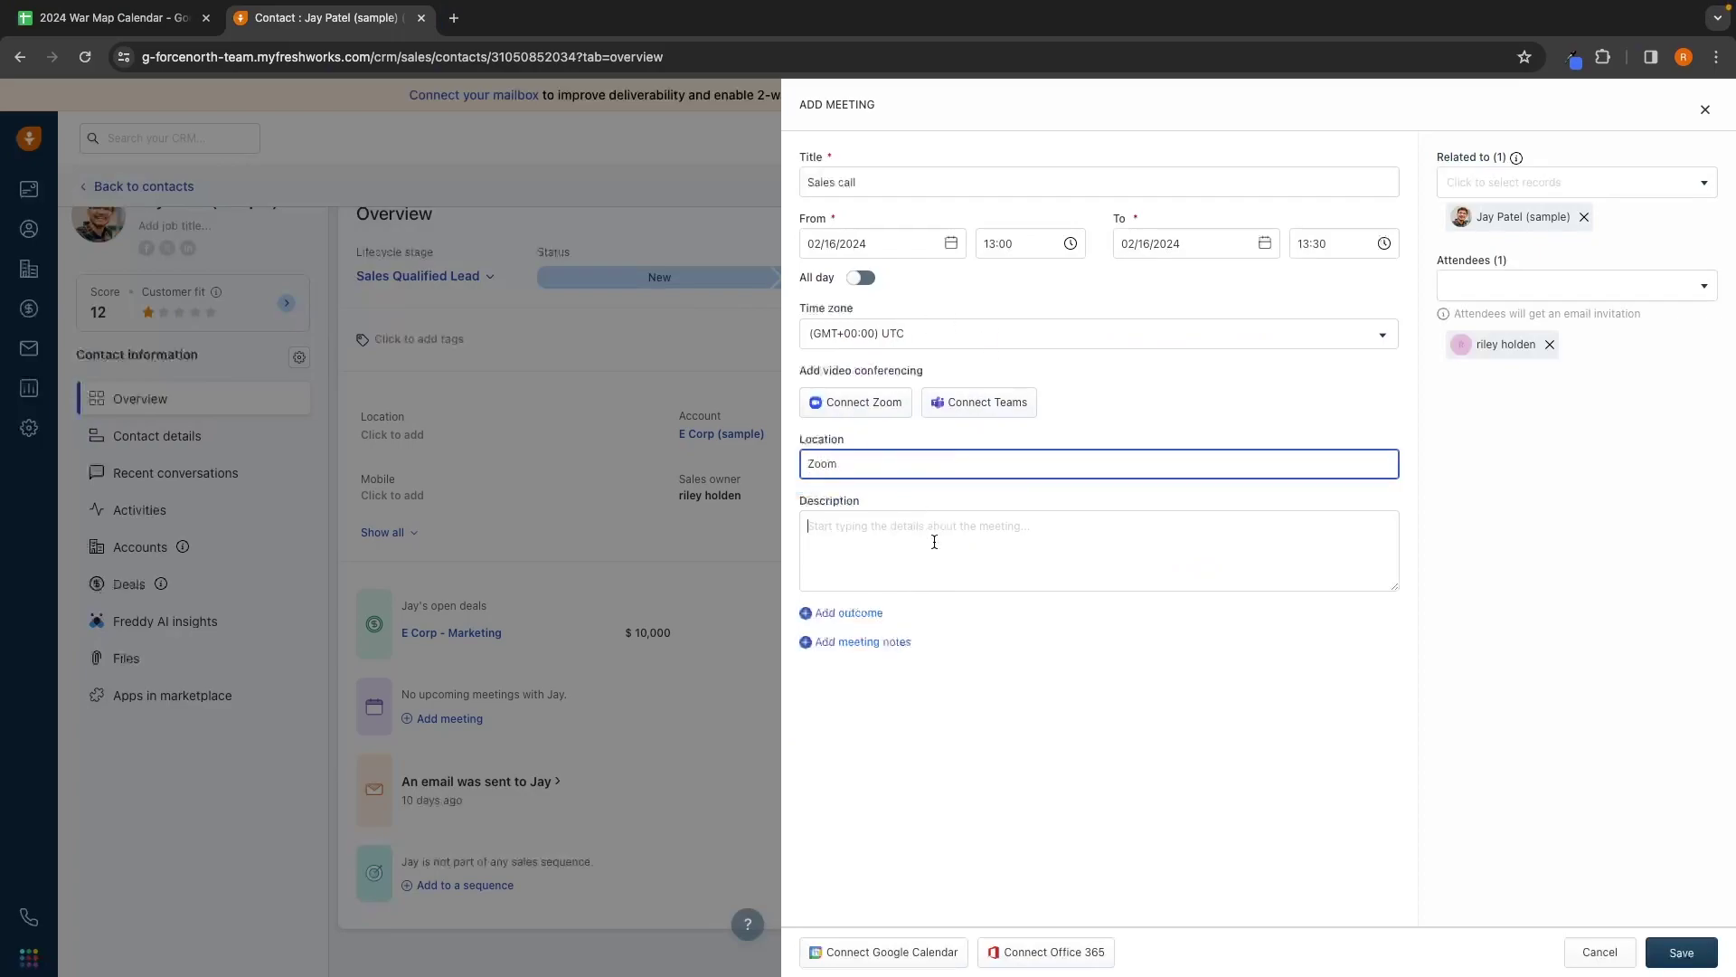
pyautogui.click(935, 542)
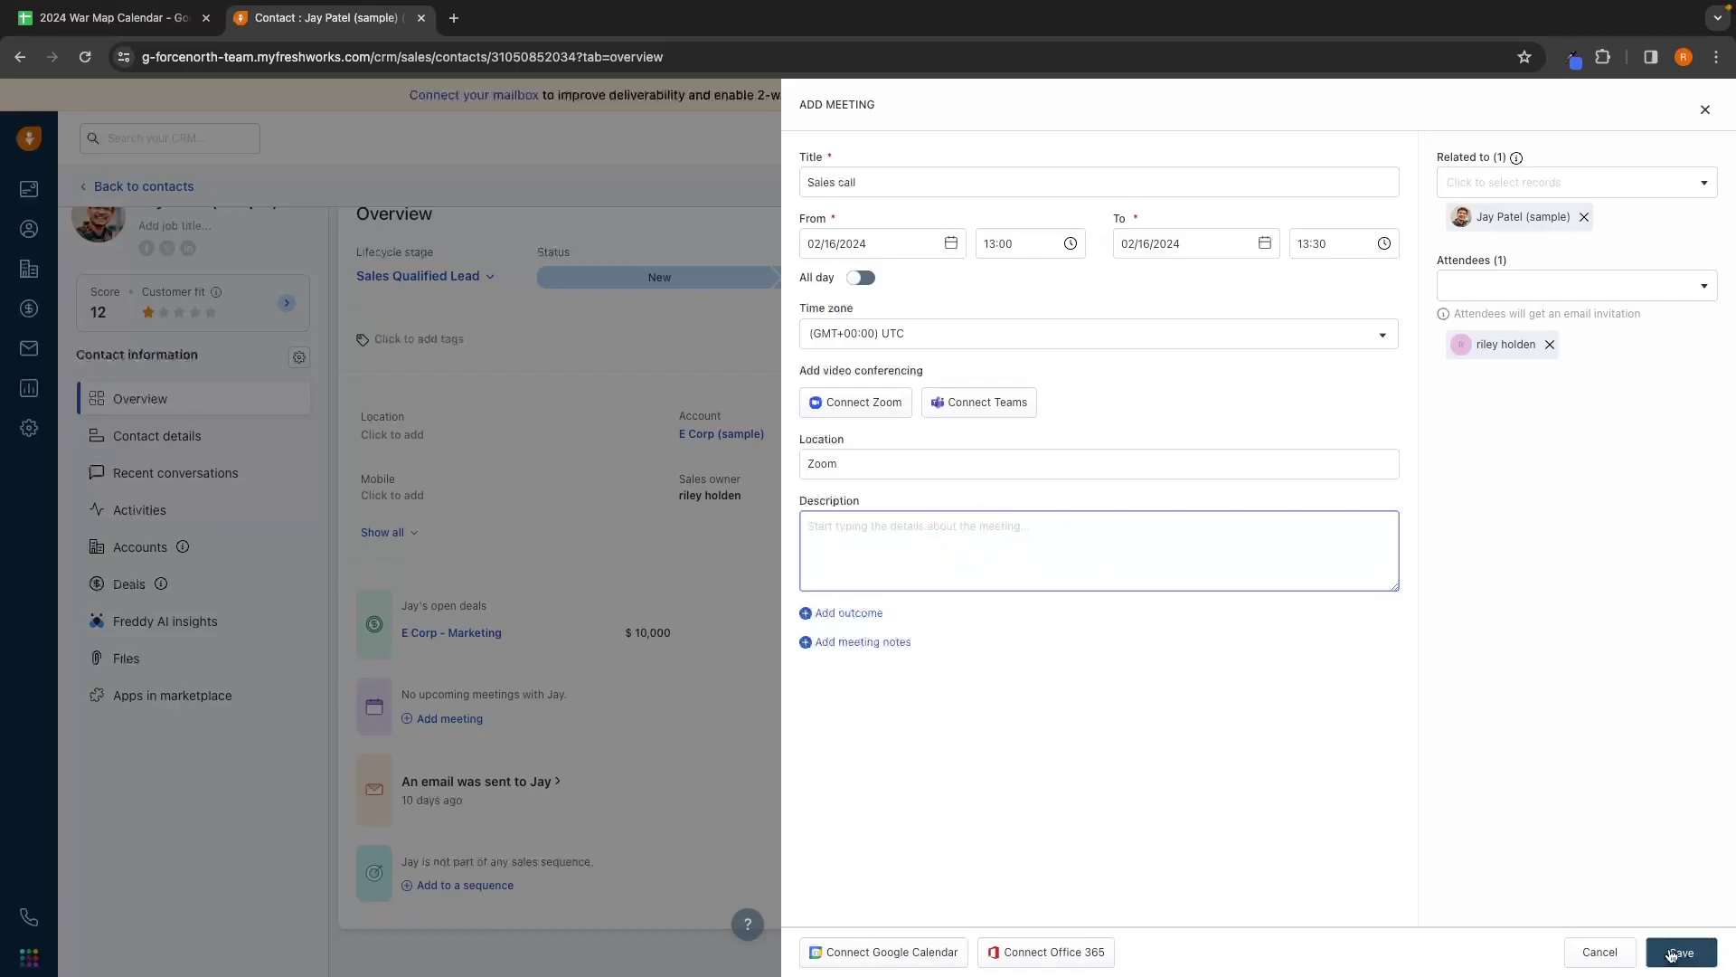
pyautogui.click(1677, 953)
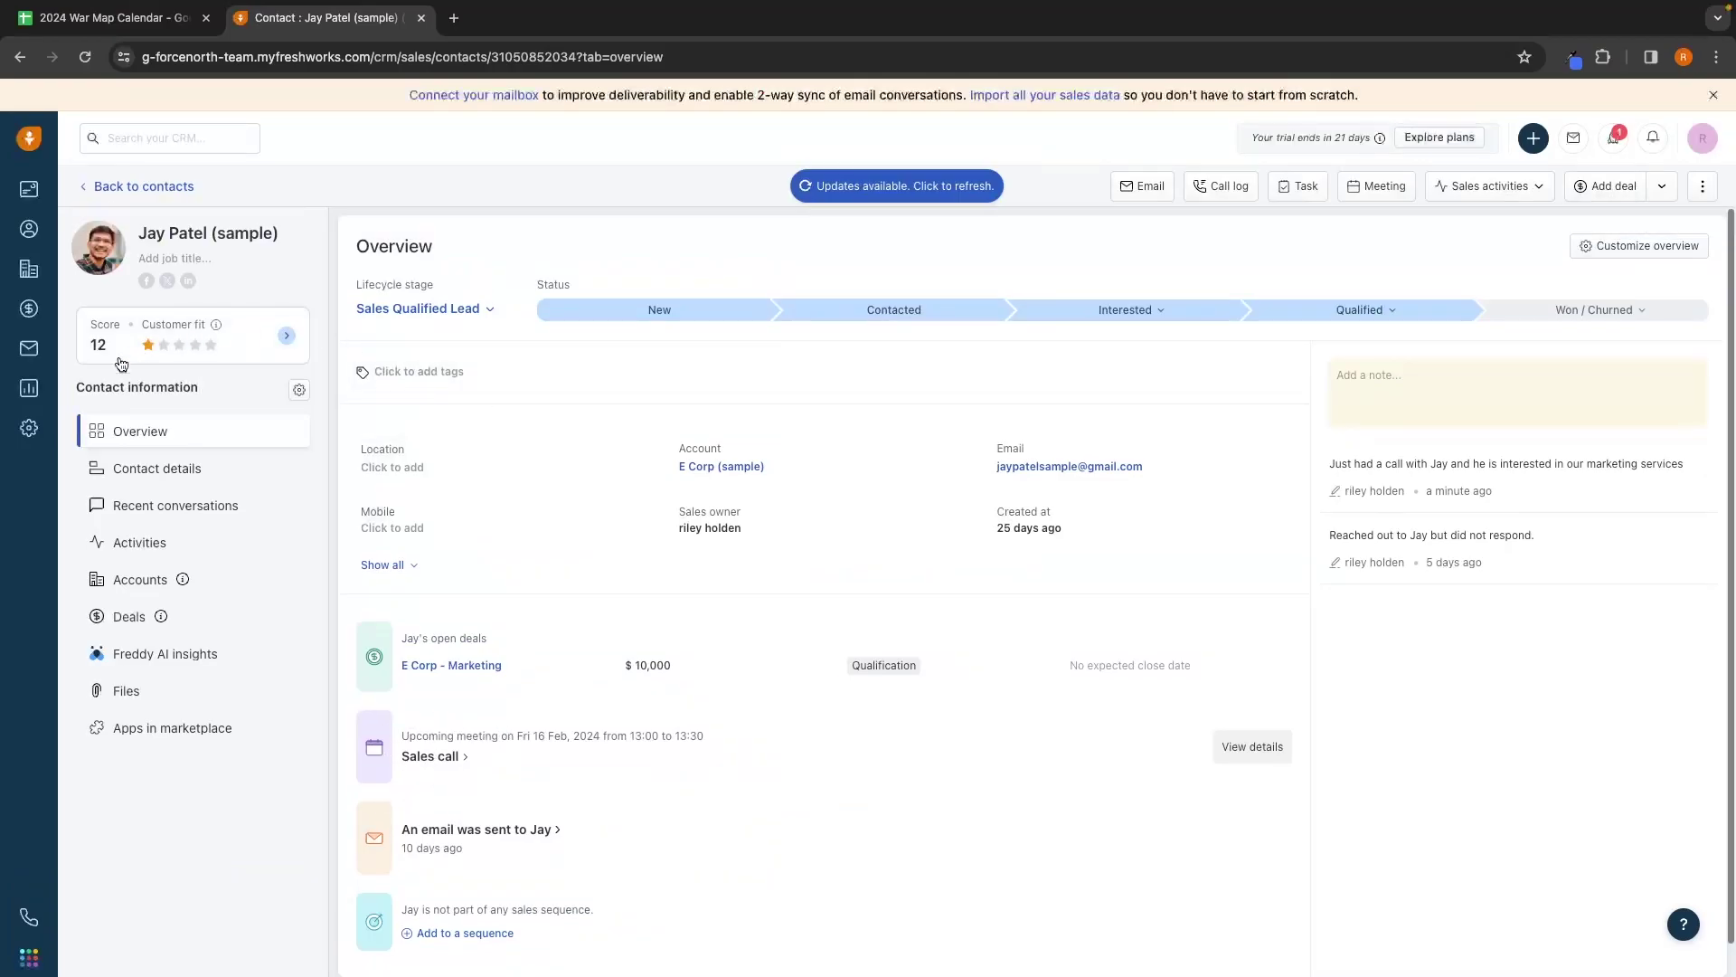
# Step: Start a new email from the contact's recent conversations and read its notice about connecting the mailbox
pyautogui.click(172, 474)
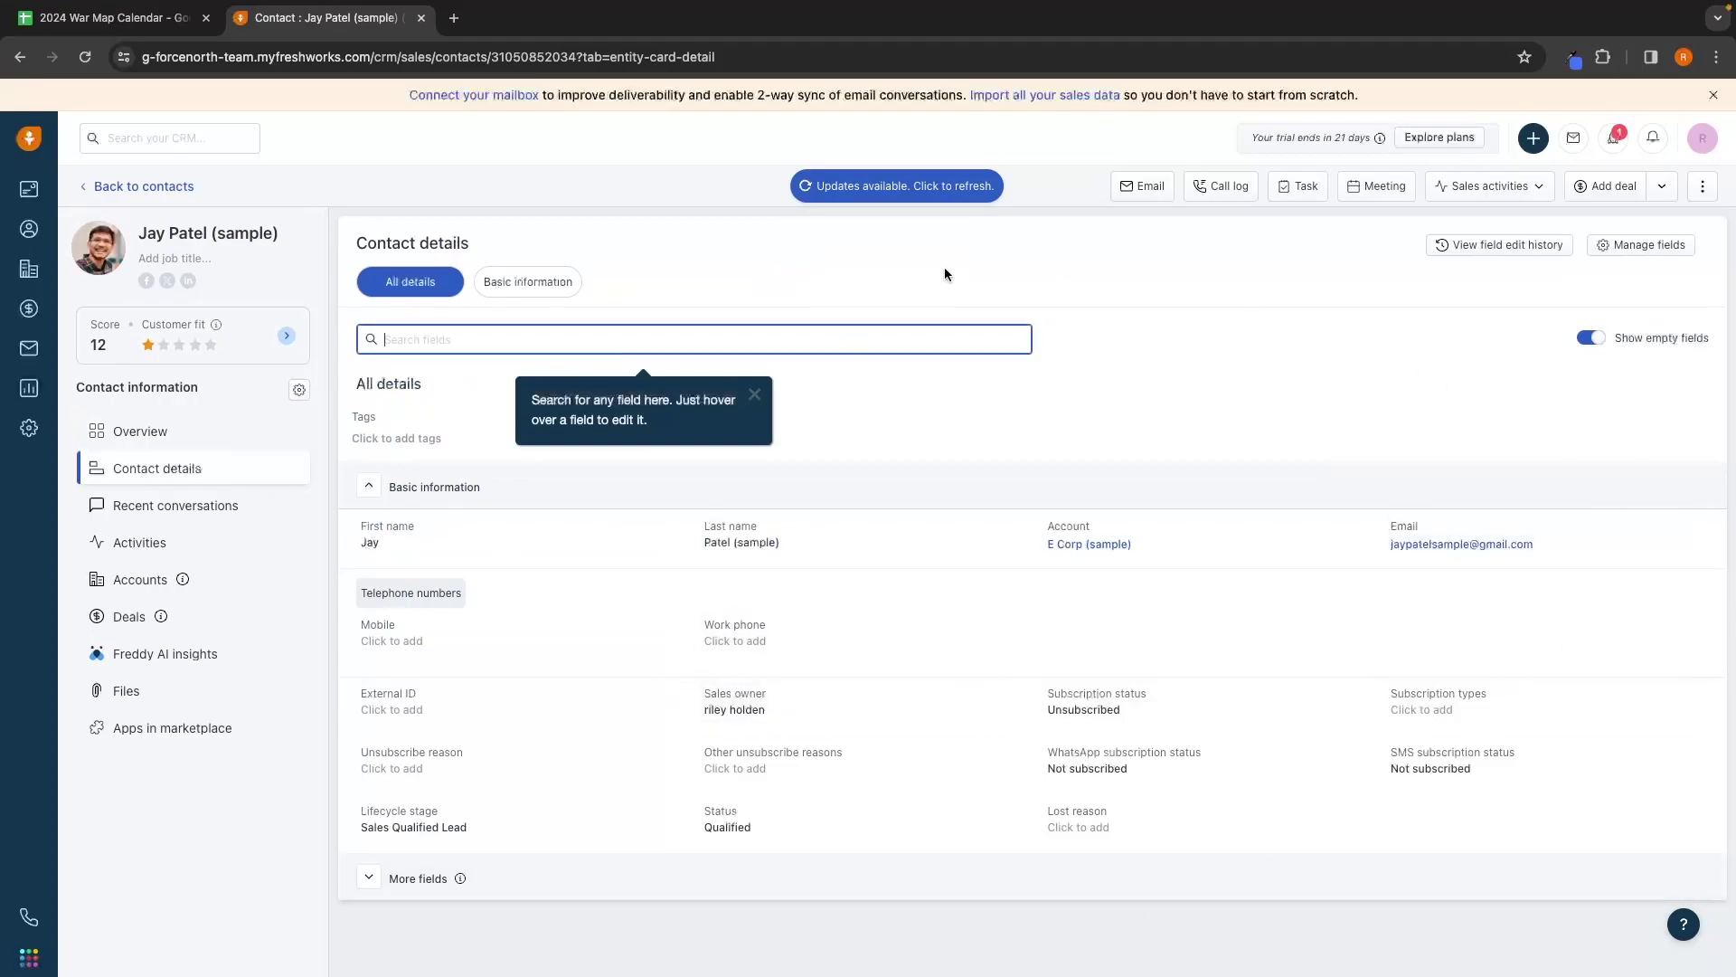
pyautogui.click(218, 511)
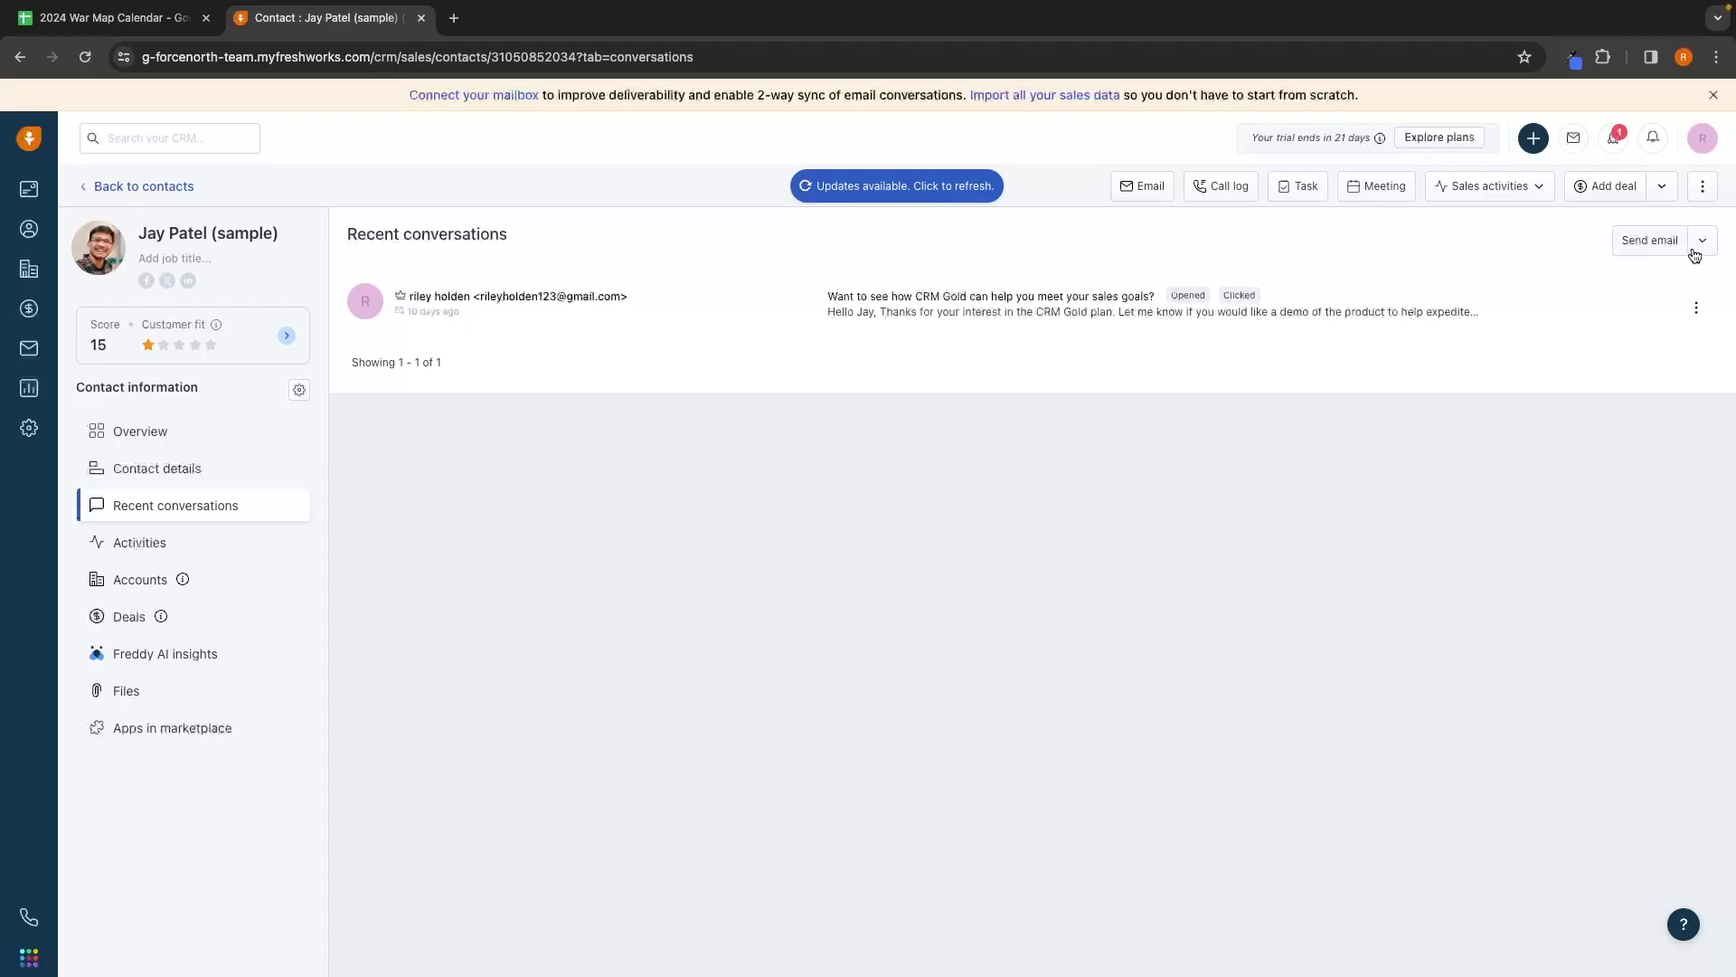
pyautogui.click(1648, 248)
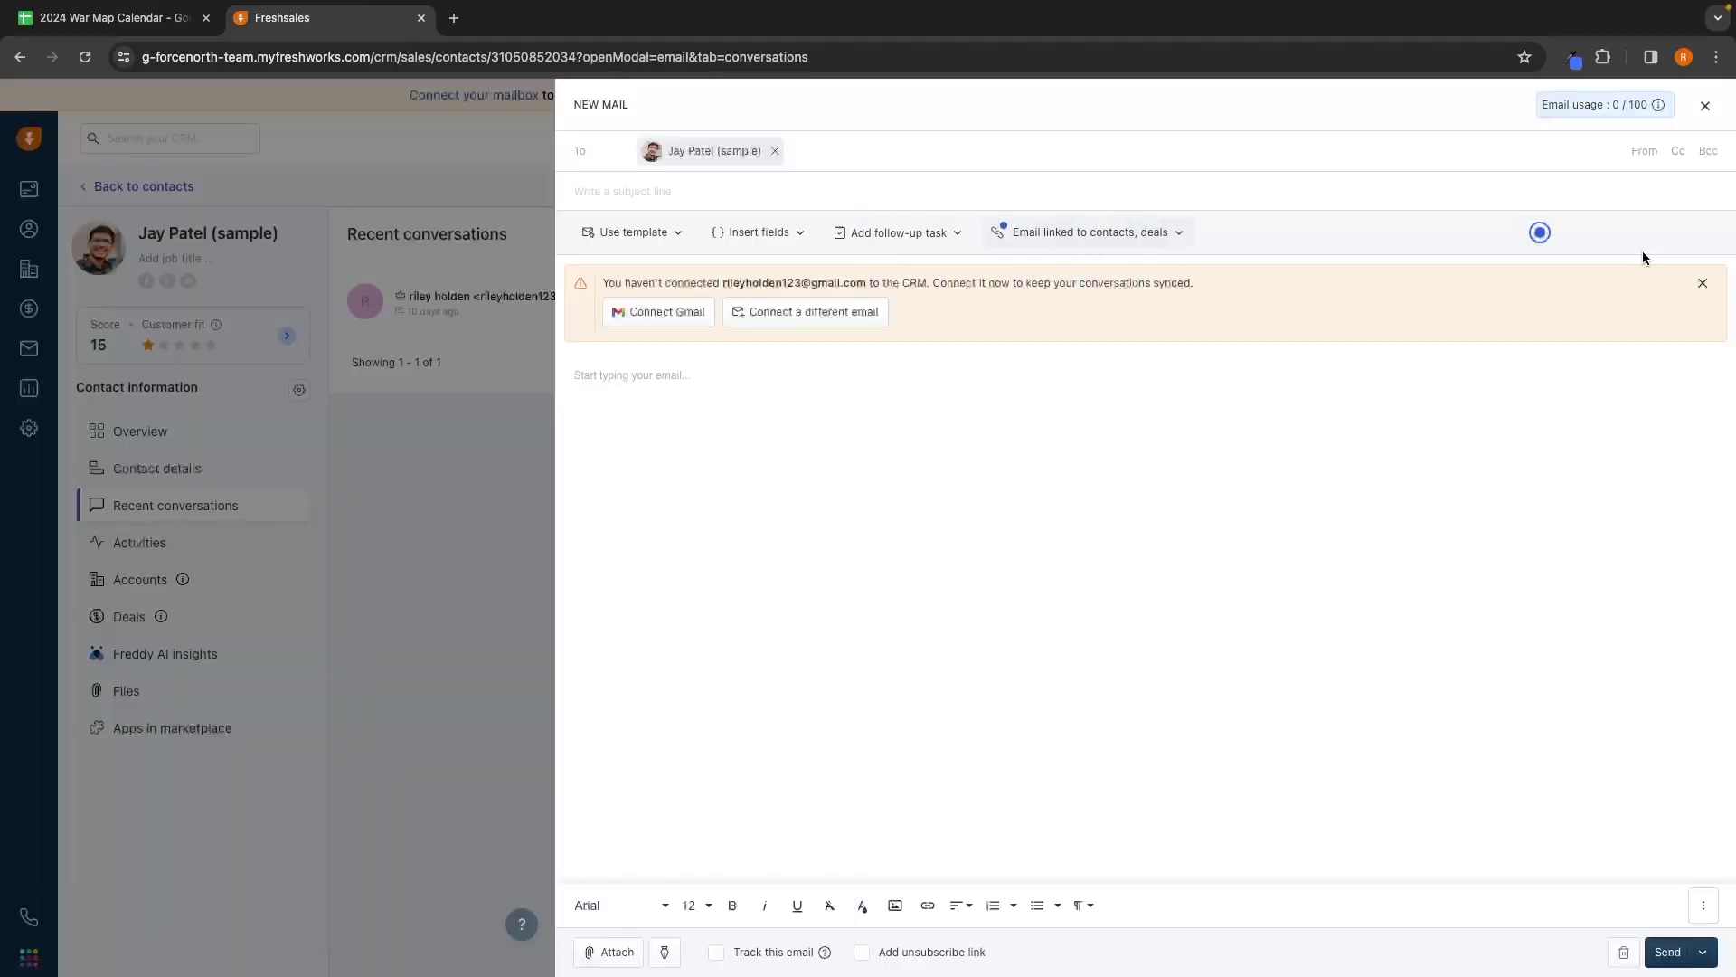
pyautogui.moveTo(806, 284); pyautogui.dragTo(1087, 293)
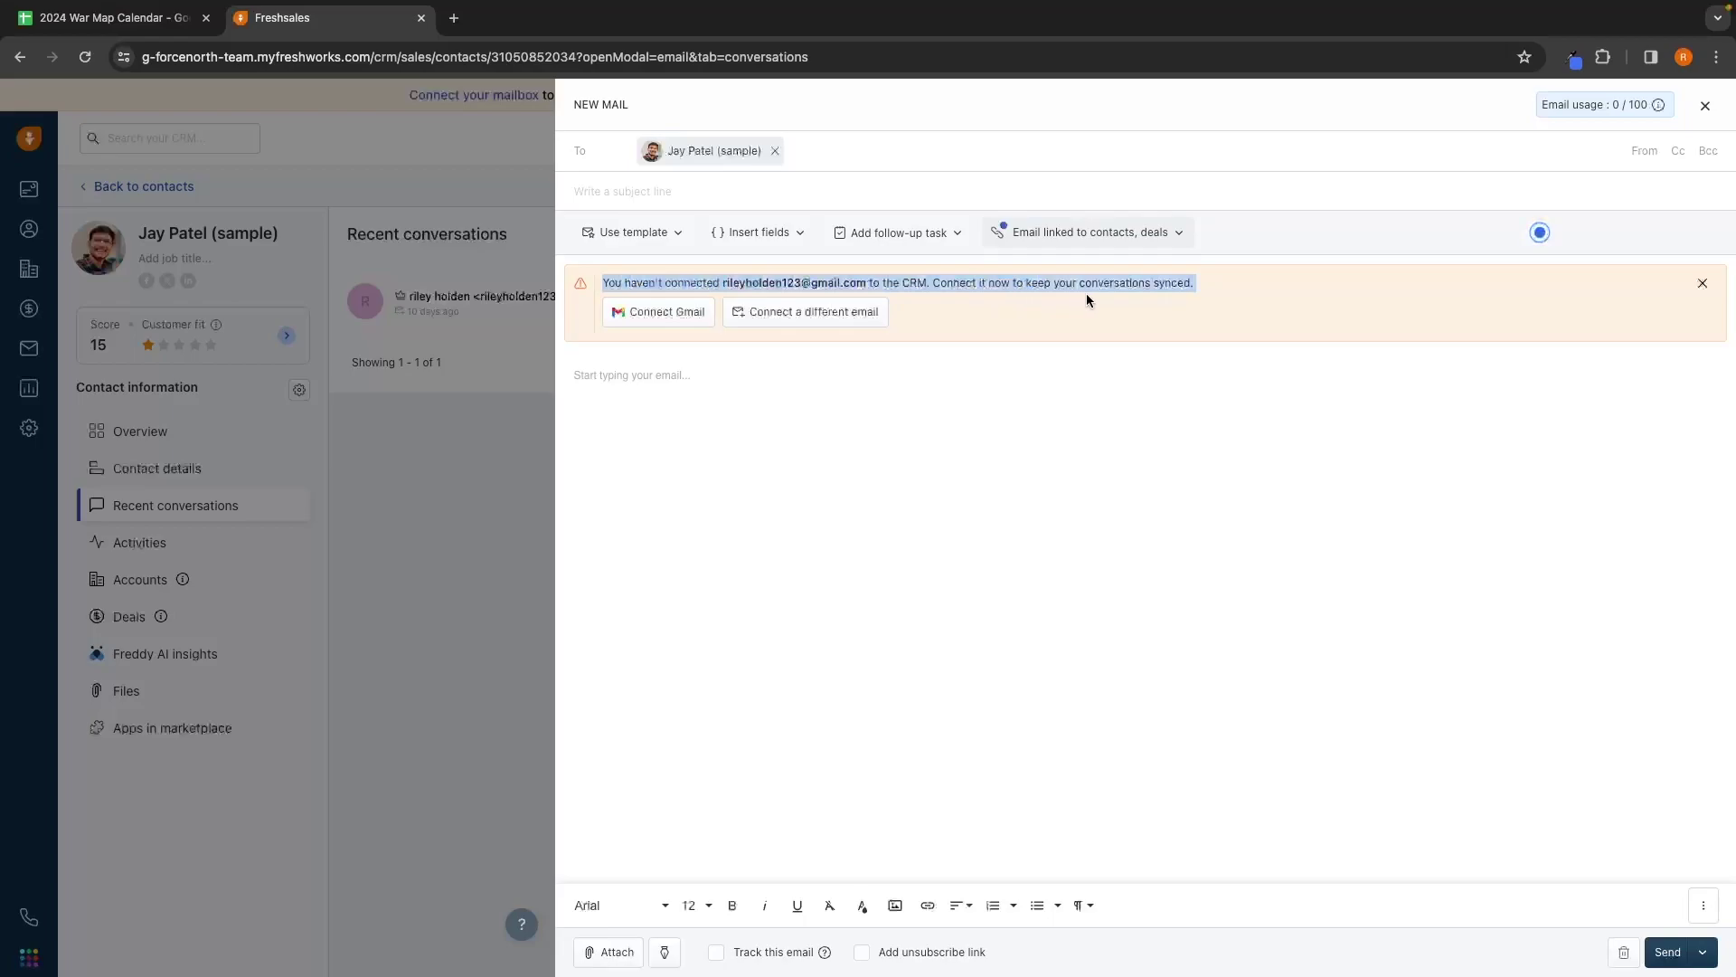
pyautogui.click(1188, 292)
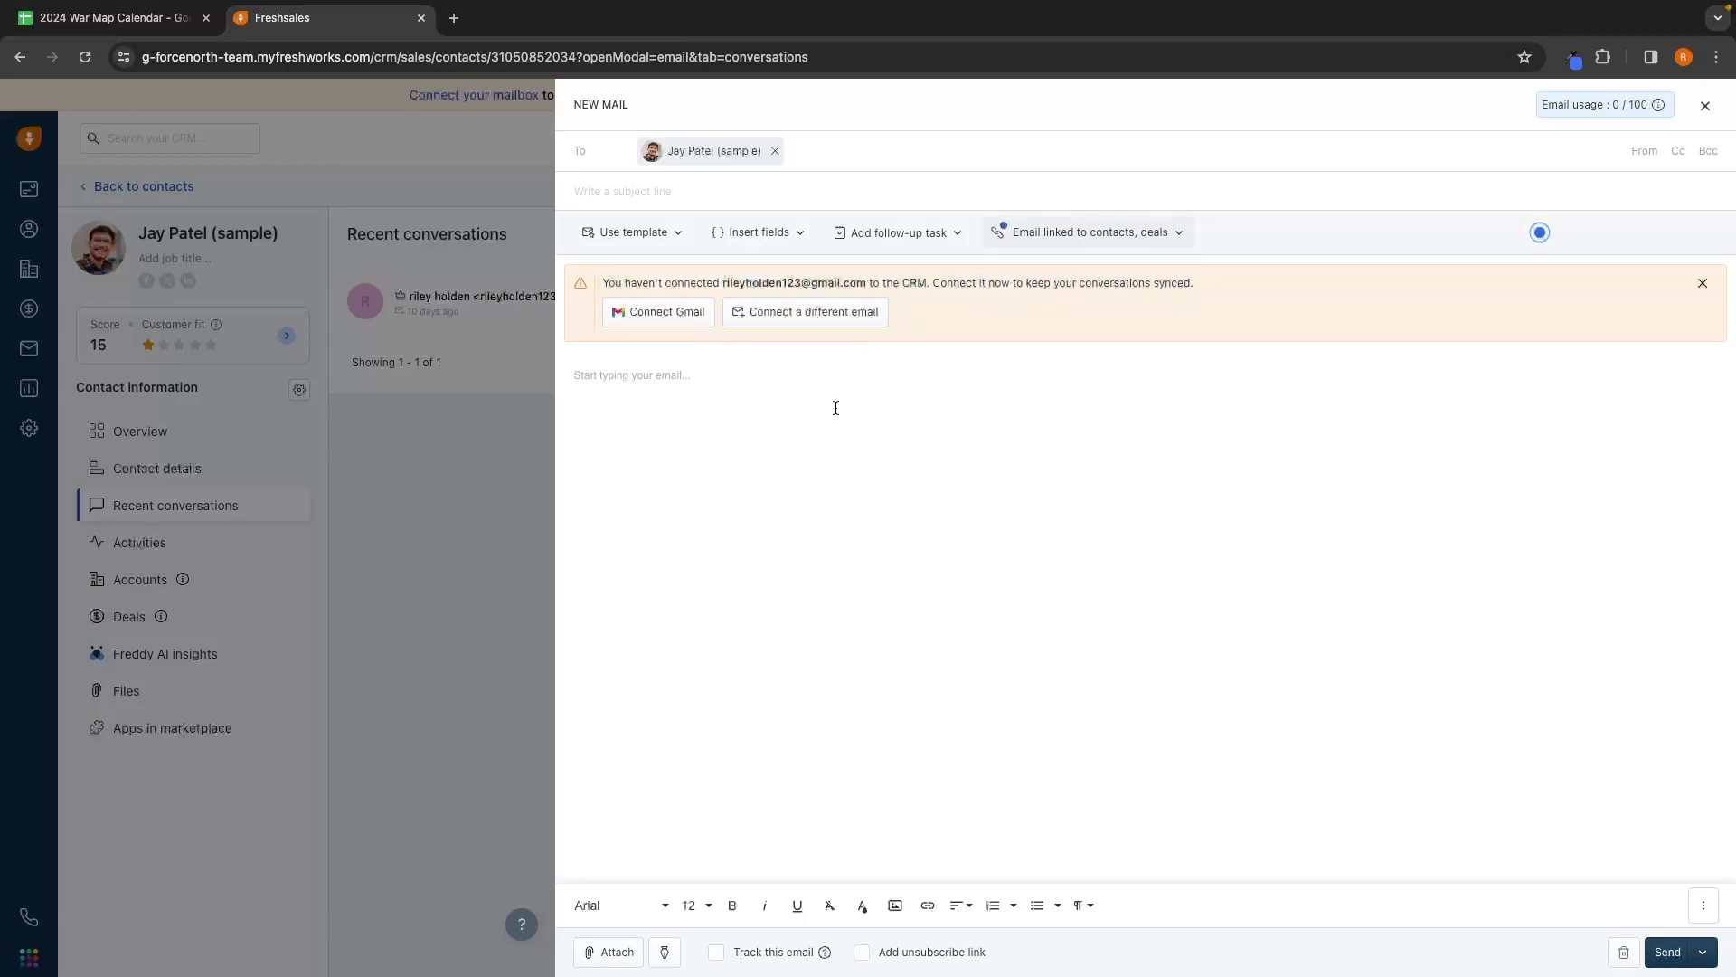
# Step: Give the email the subject Marketing Proposal and fill the body with three lines of placeholder text
pyautogui.click(739, 199)
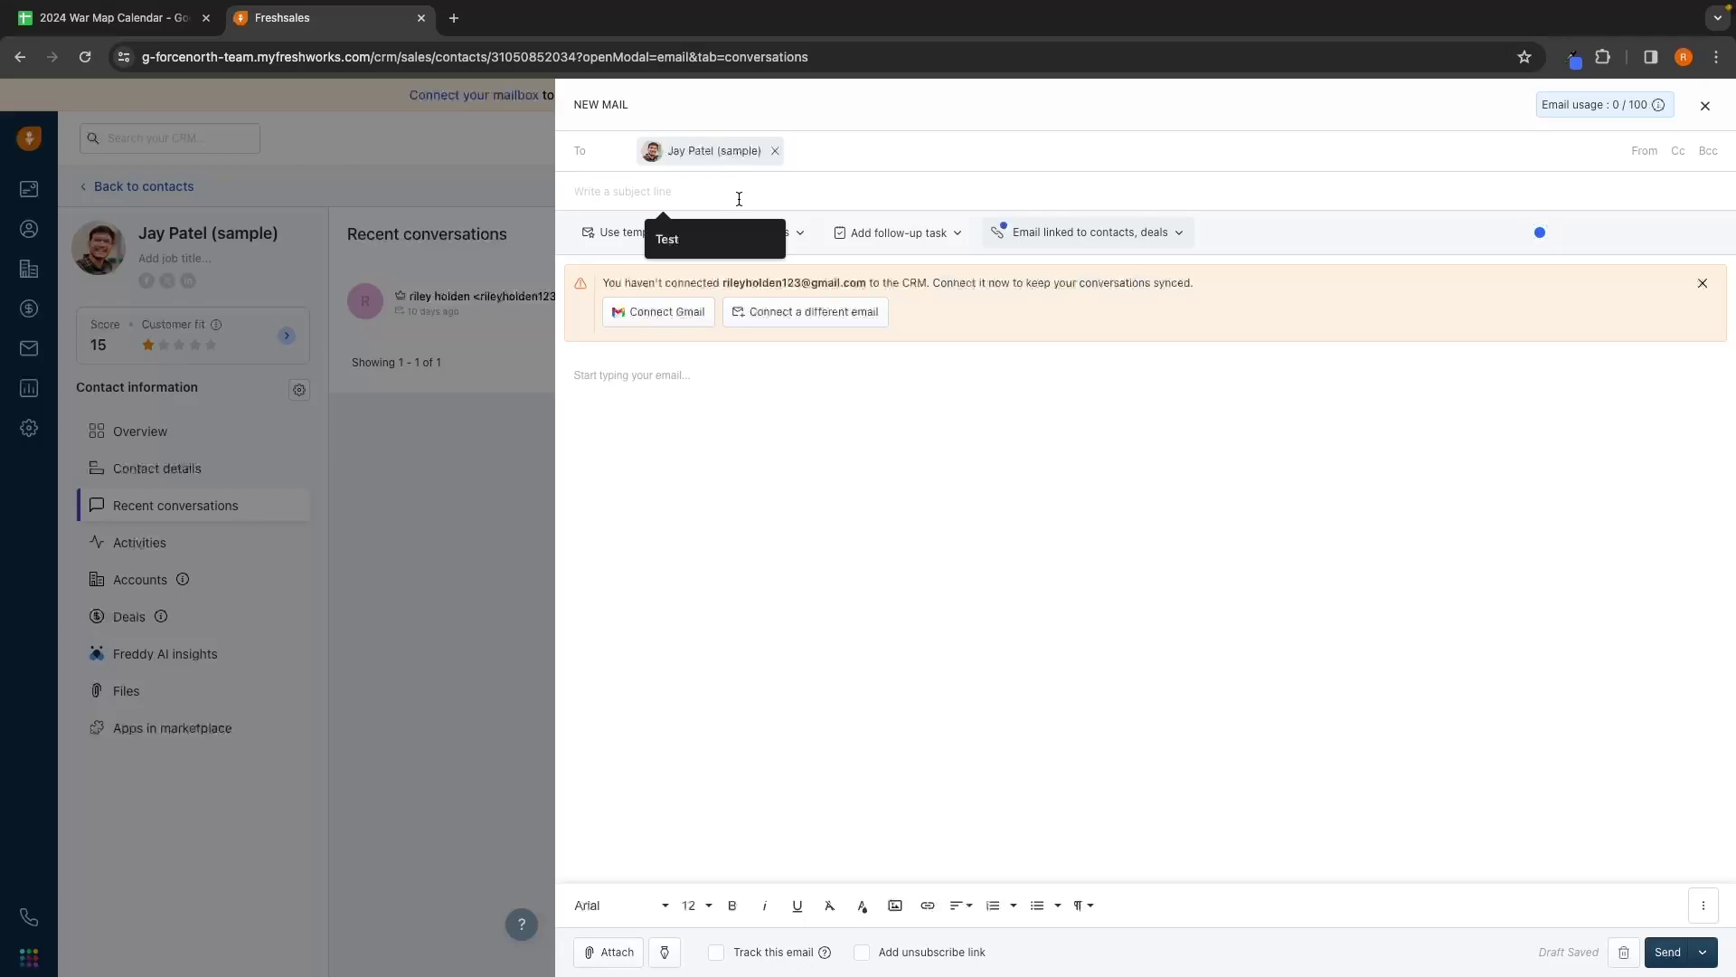
pyautogui.write('Marketing Proposal')
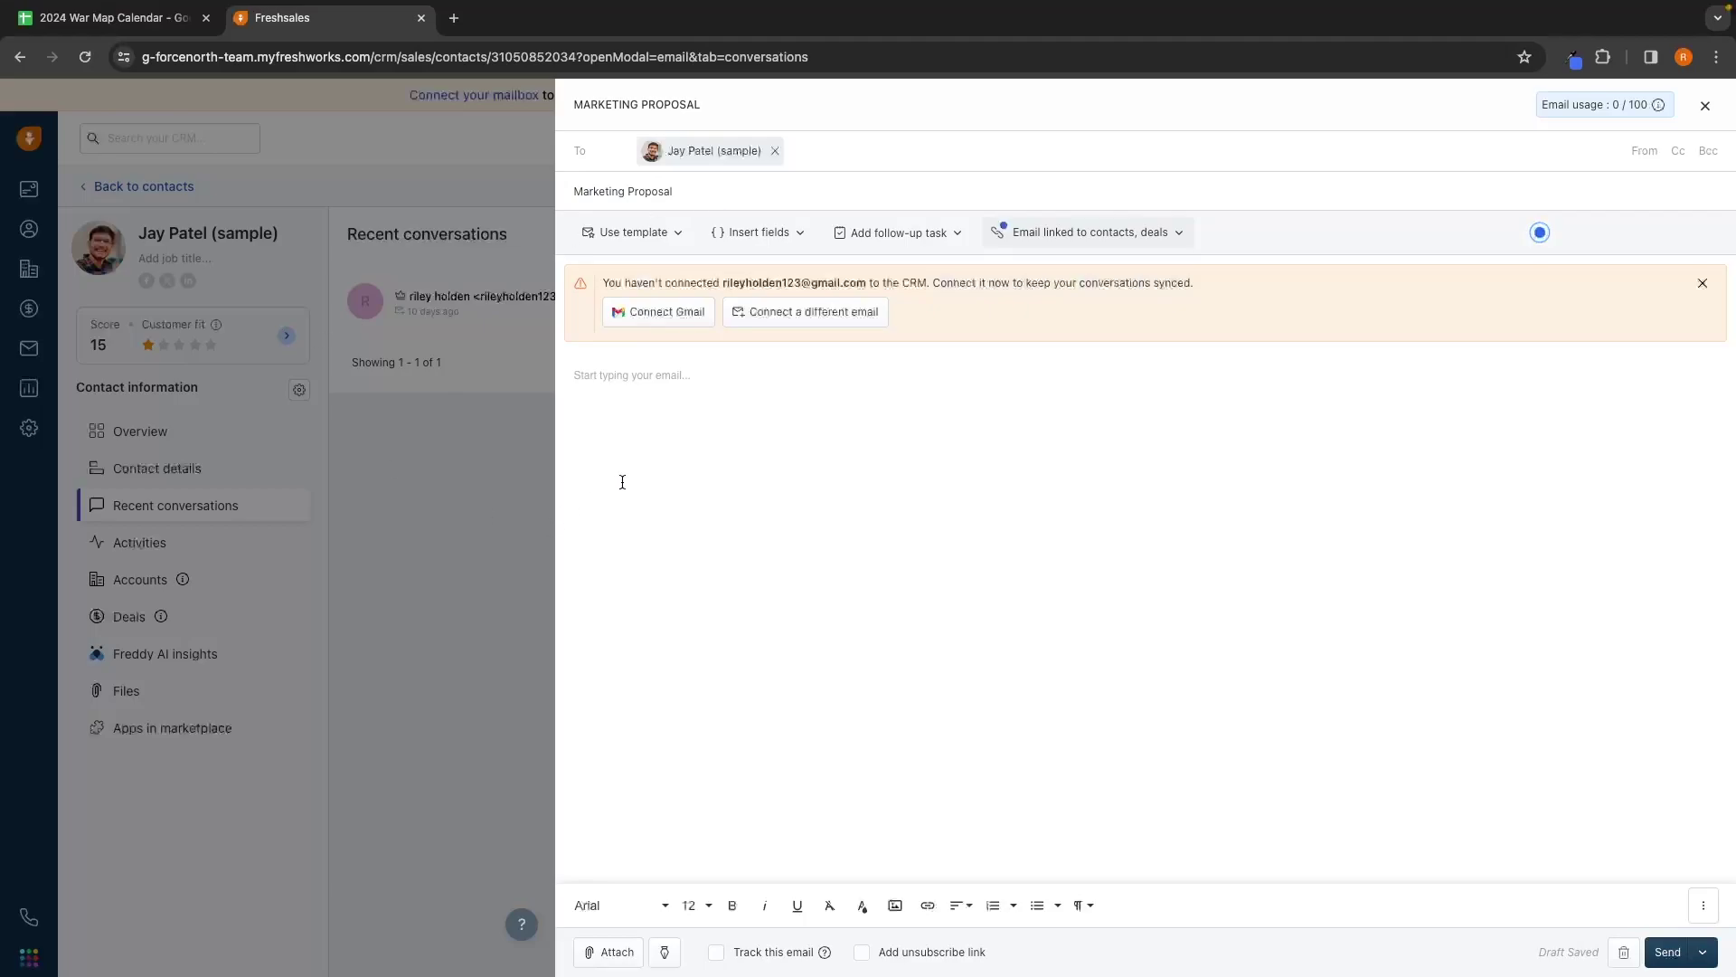
pyautogui.click(736, 387)
pyautogui.write('dkjgnkjfgnkjfgnbs')
pyautogui.press('Return')
pyautogui.write('sgjnhkjdsn')
pyautogui.press('Return')
pyautogui.write('ehlsjhtknt')
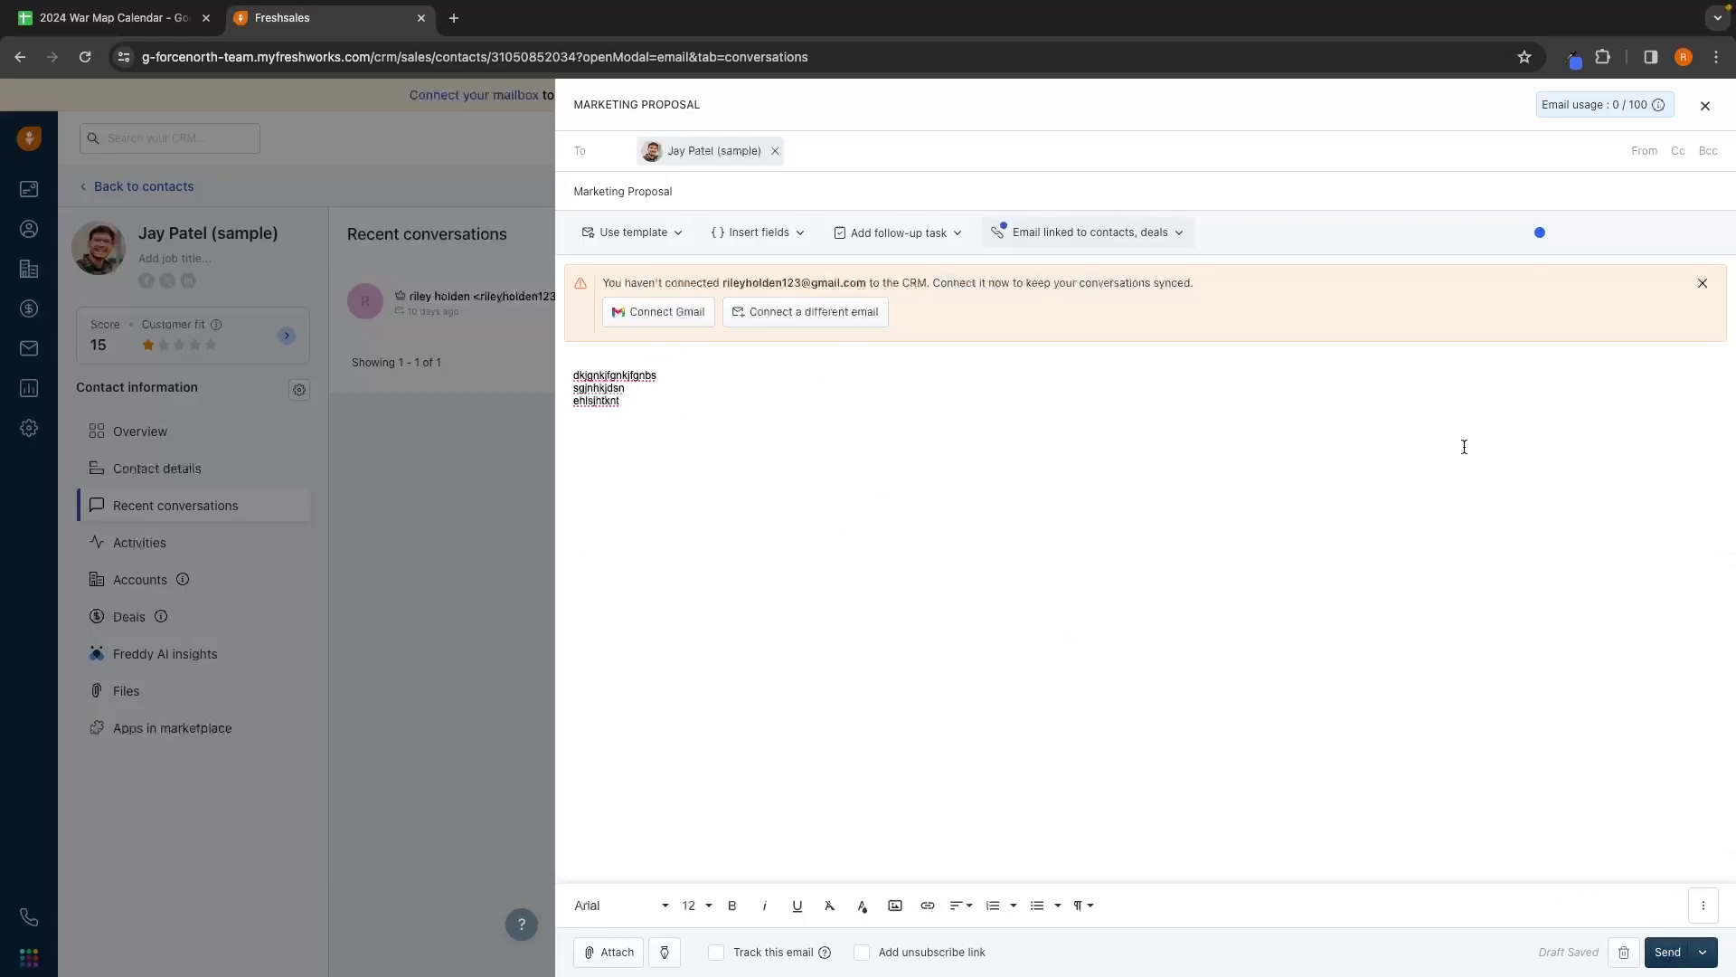
# Step: Leave the email draft and review the contact's activity timeline, associated accounts and files
pyautogui.click(124, 551)
pyautogui.click(124, 552)
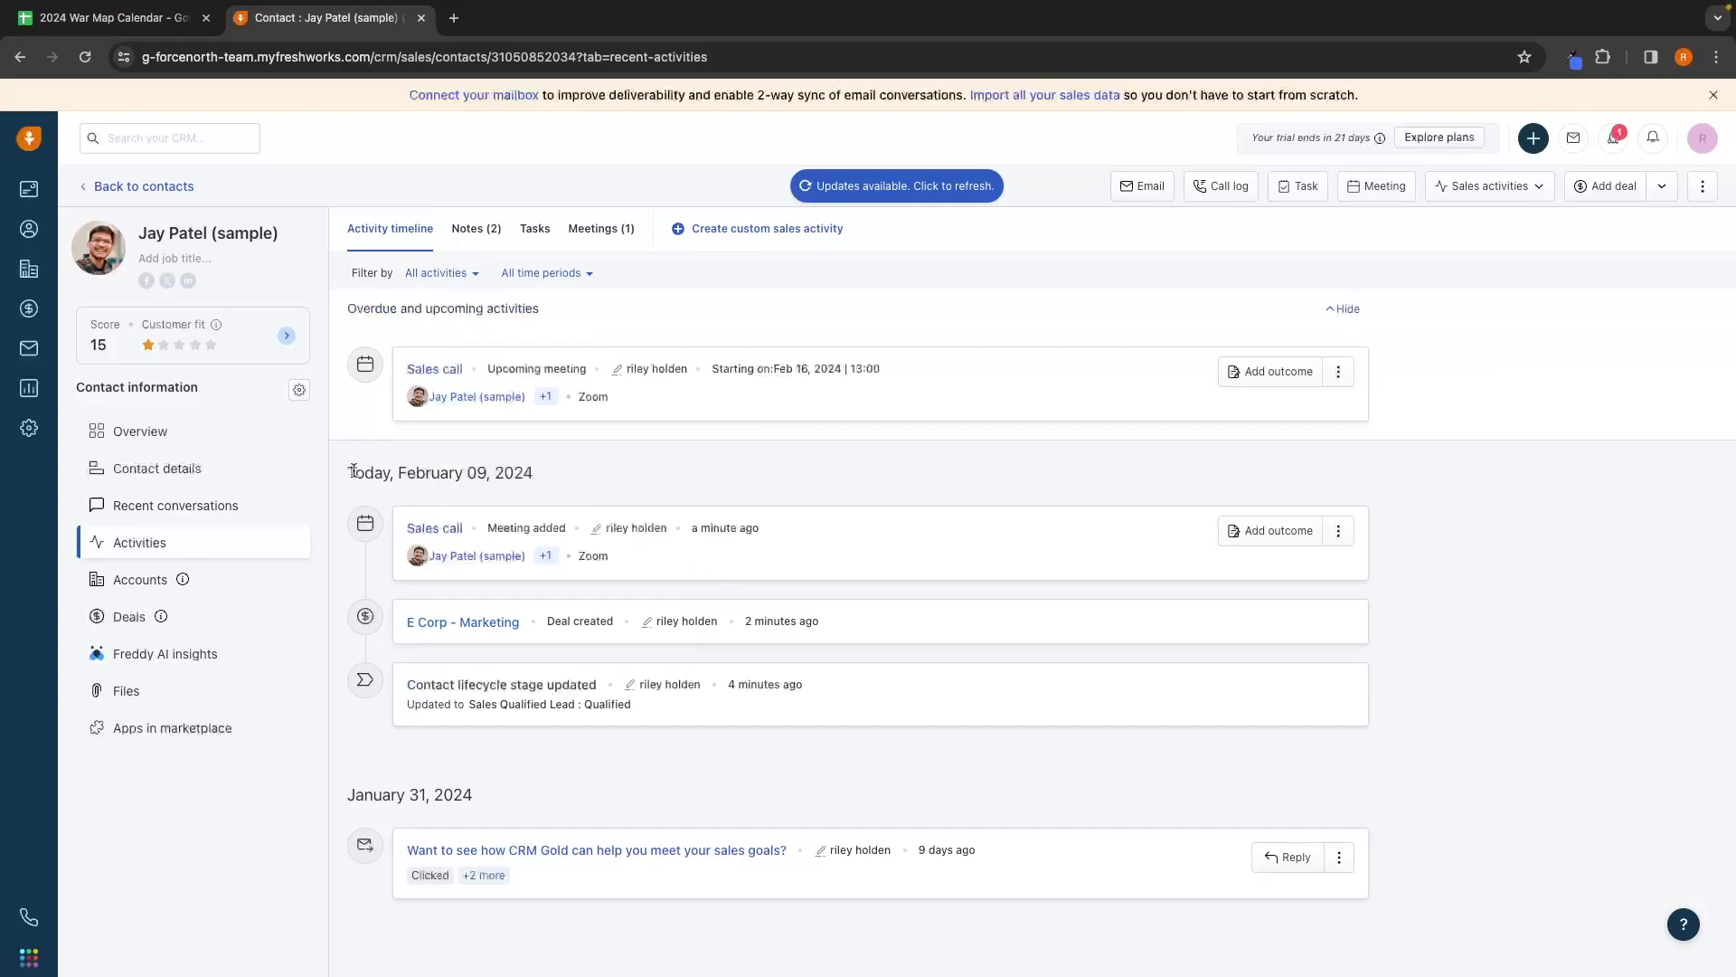
pyautogui.moveTo(348, 471); pyautogui.dragTo(544, 480)
pyautogui.click(546, 479)
pyautogui.click(257, 579)
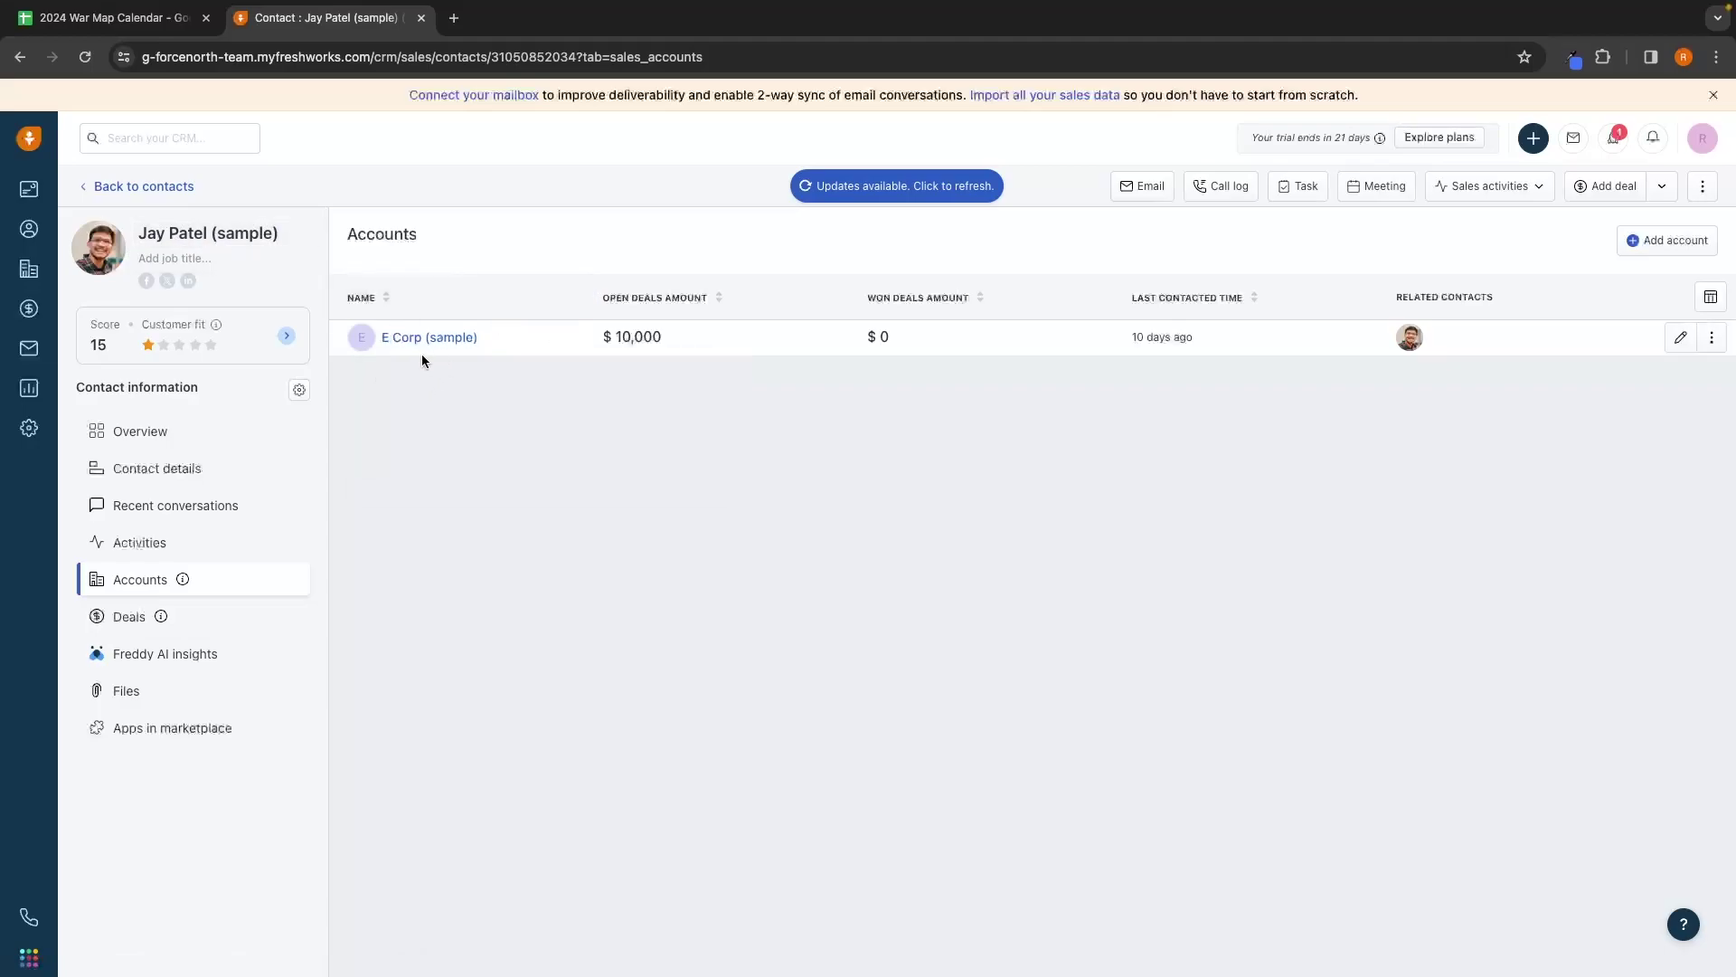
pyautogui.click(215, 692)
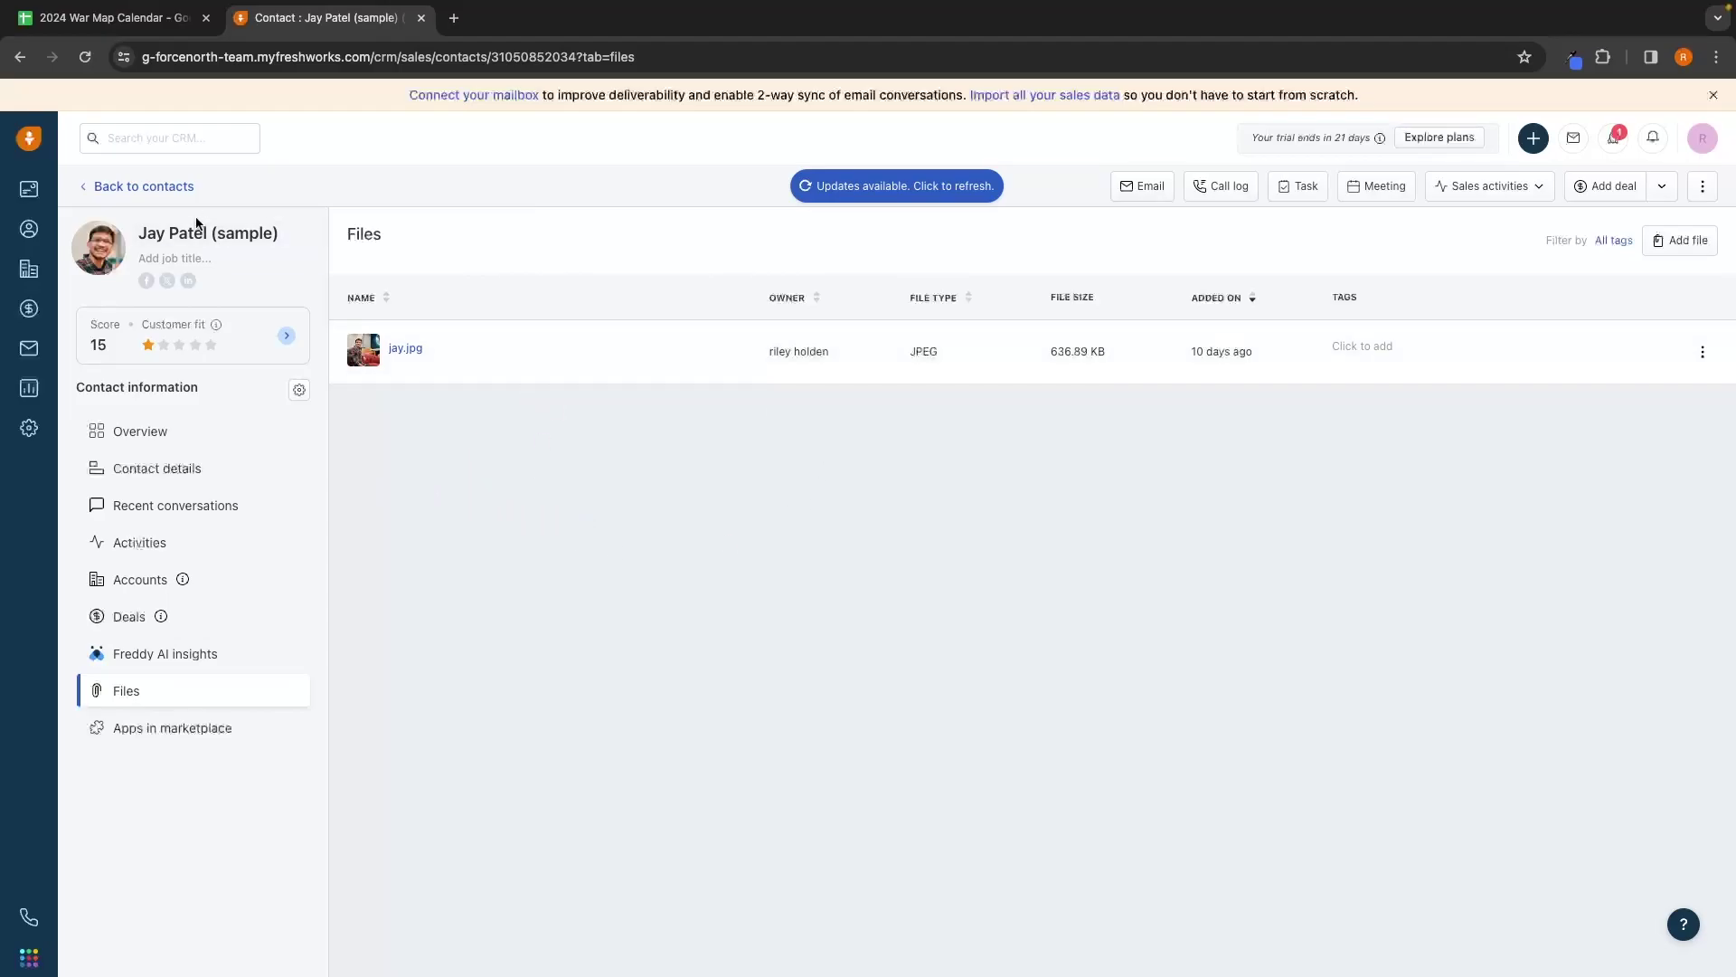
# Step: Return to the contacts list and view the email composer for the E Corp contact without sending anything
pyautogui.click(167, 187)
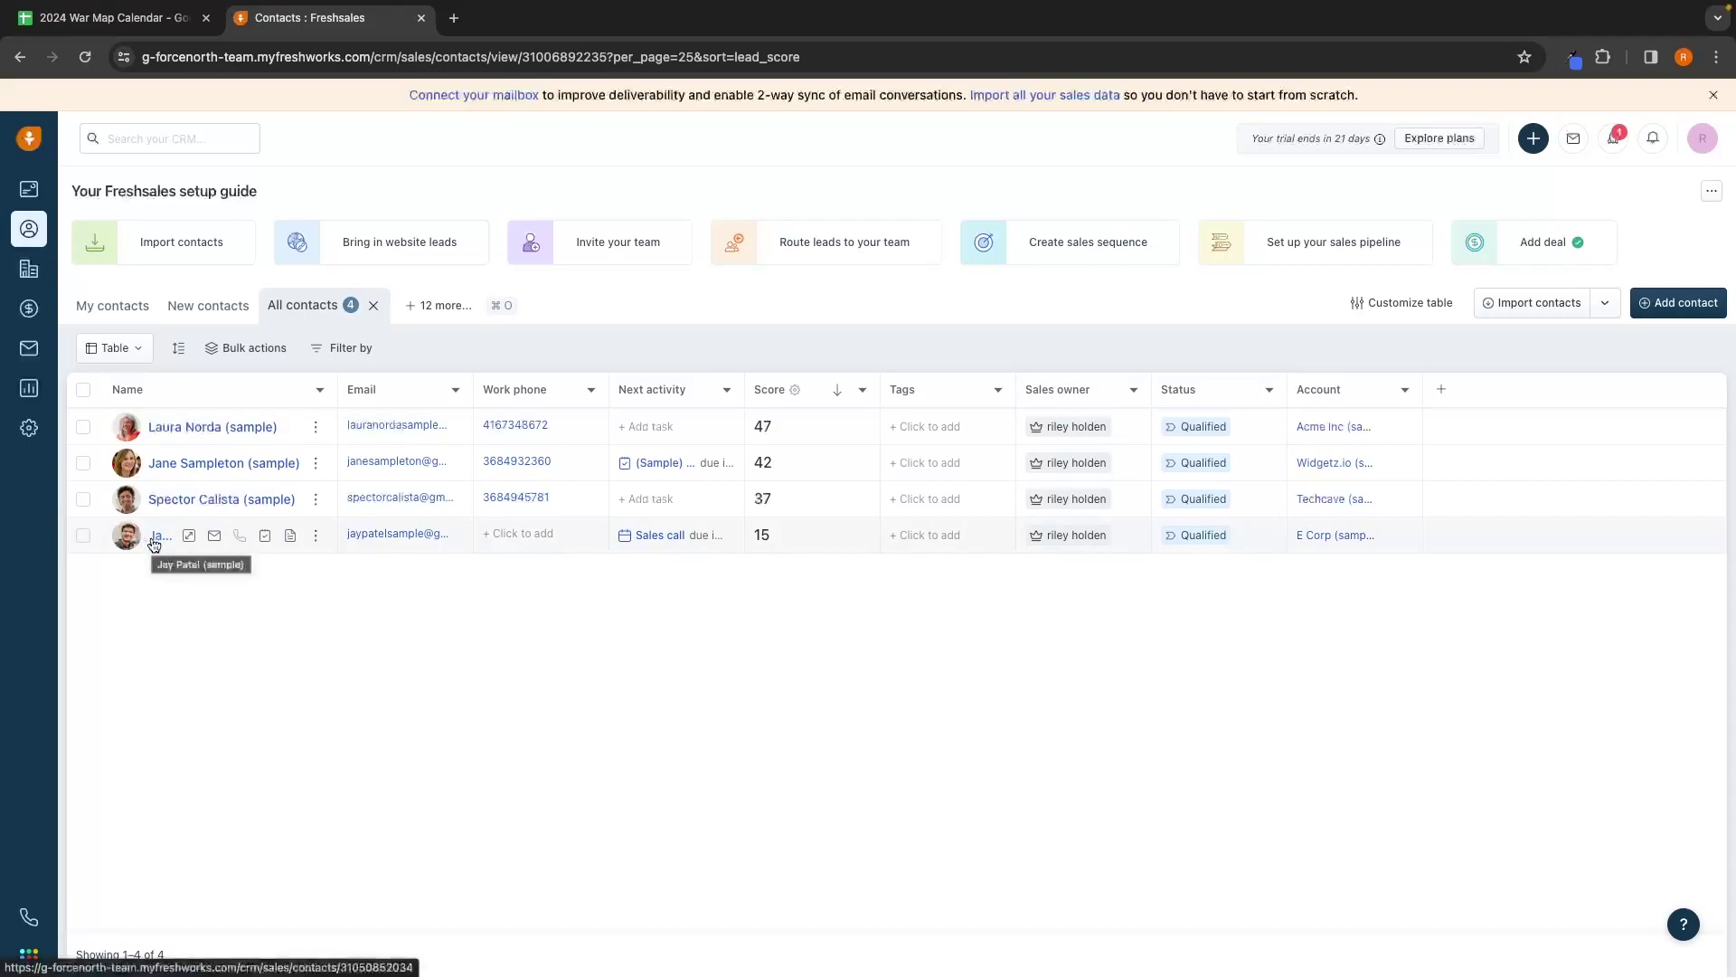
pyautogui.click(216, 539)
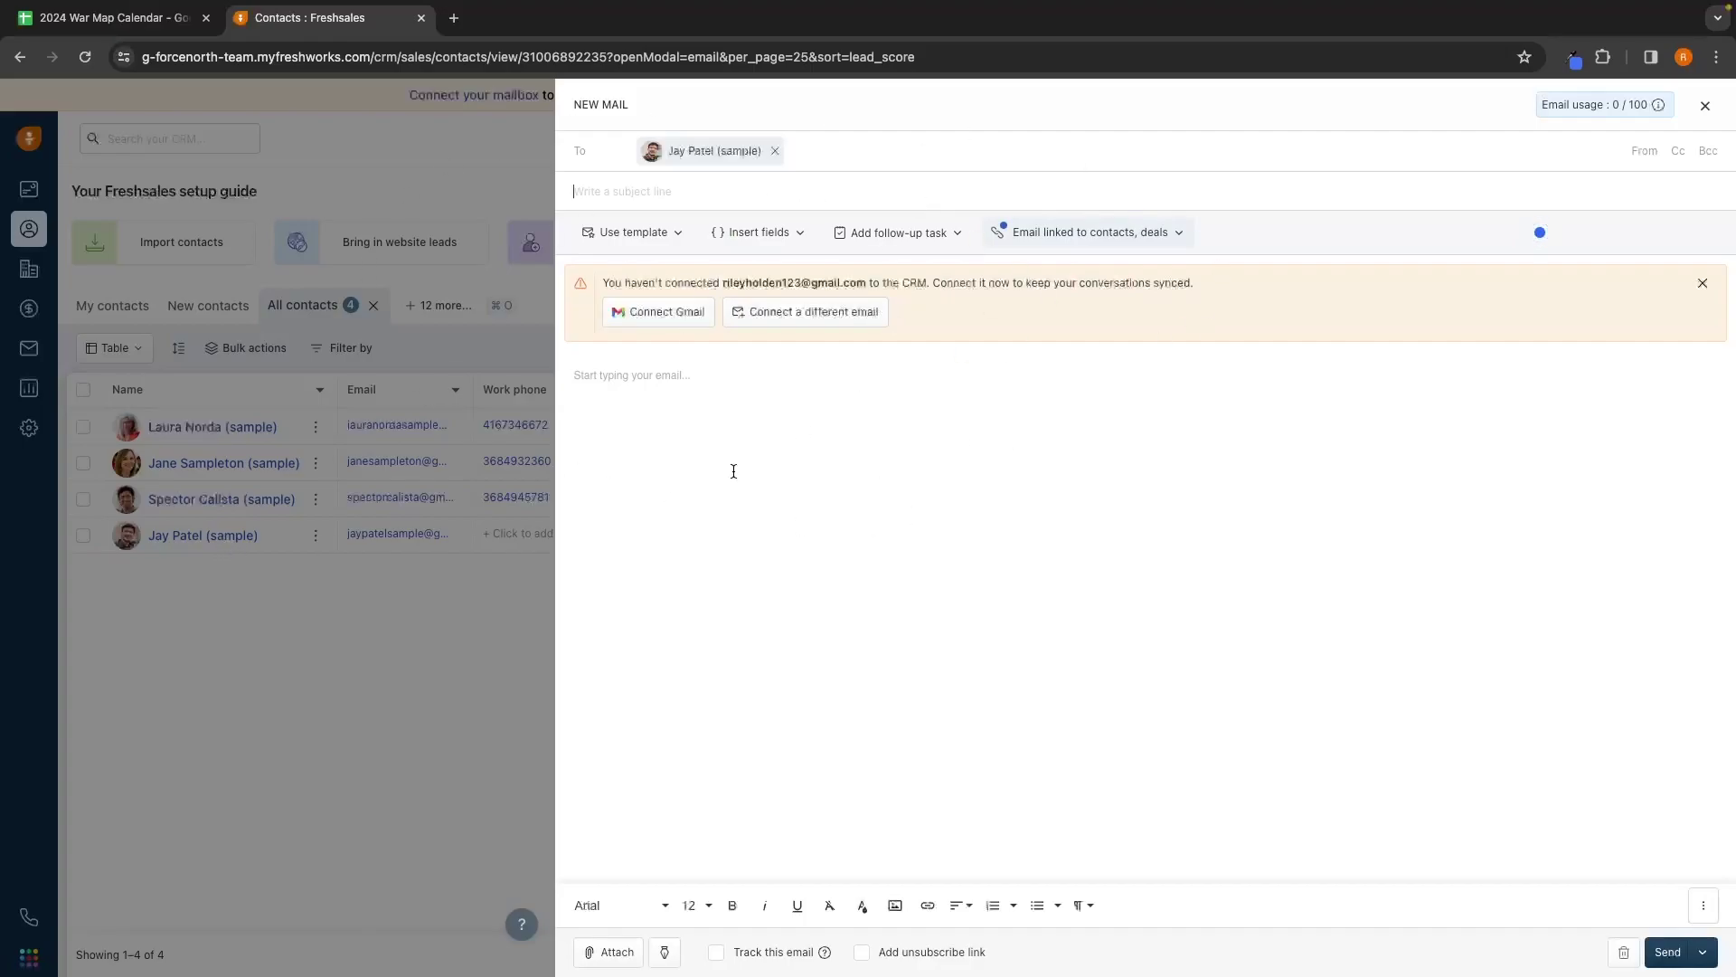
pyautogui.click(1705, 106)
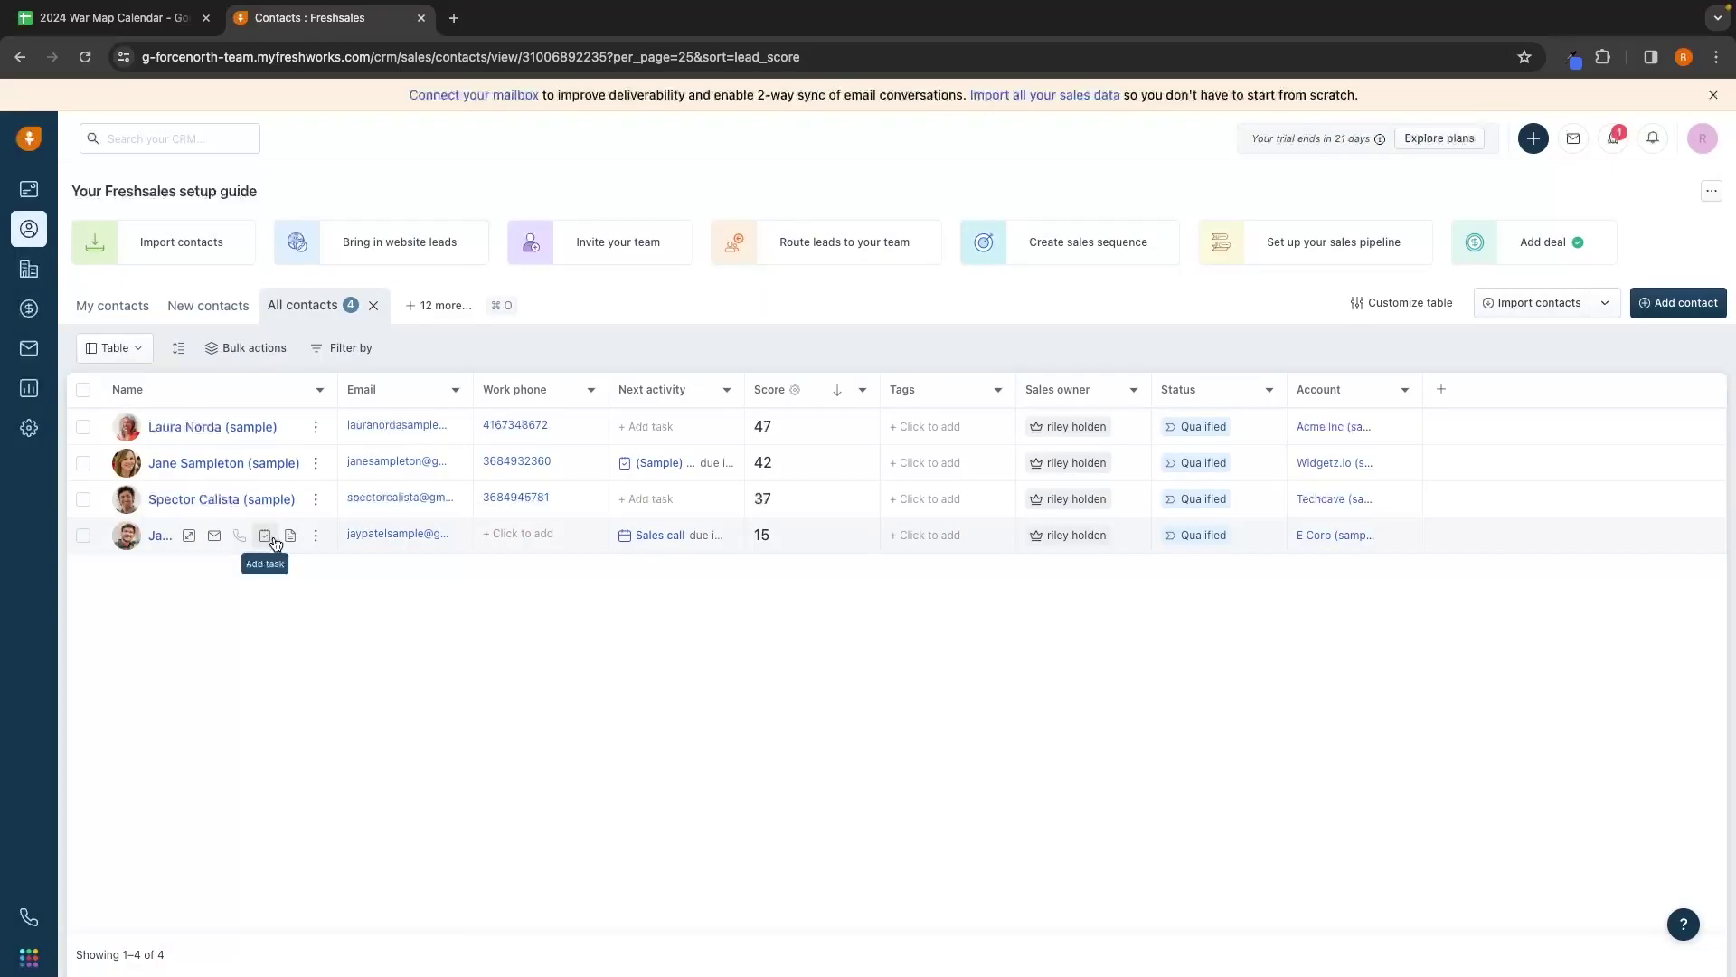
# Step: Draft a task for emailing the E Corp contact and discard it without saving
pyautogui.click(269, 539)
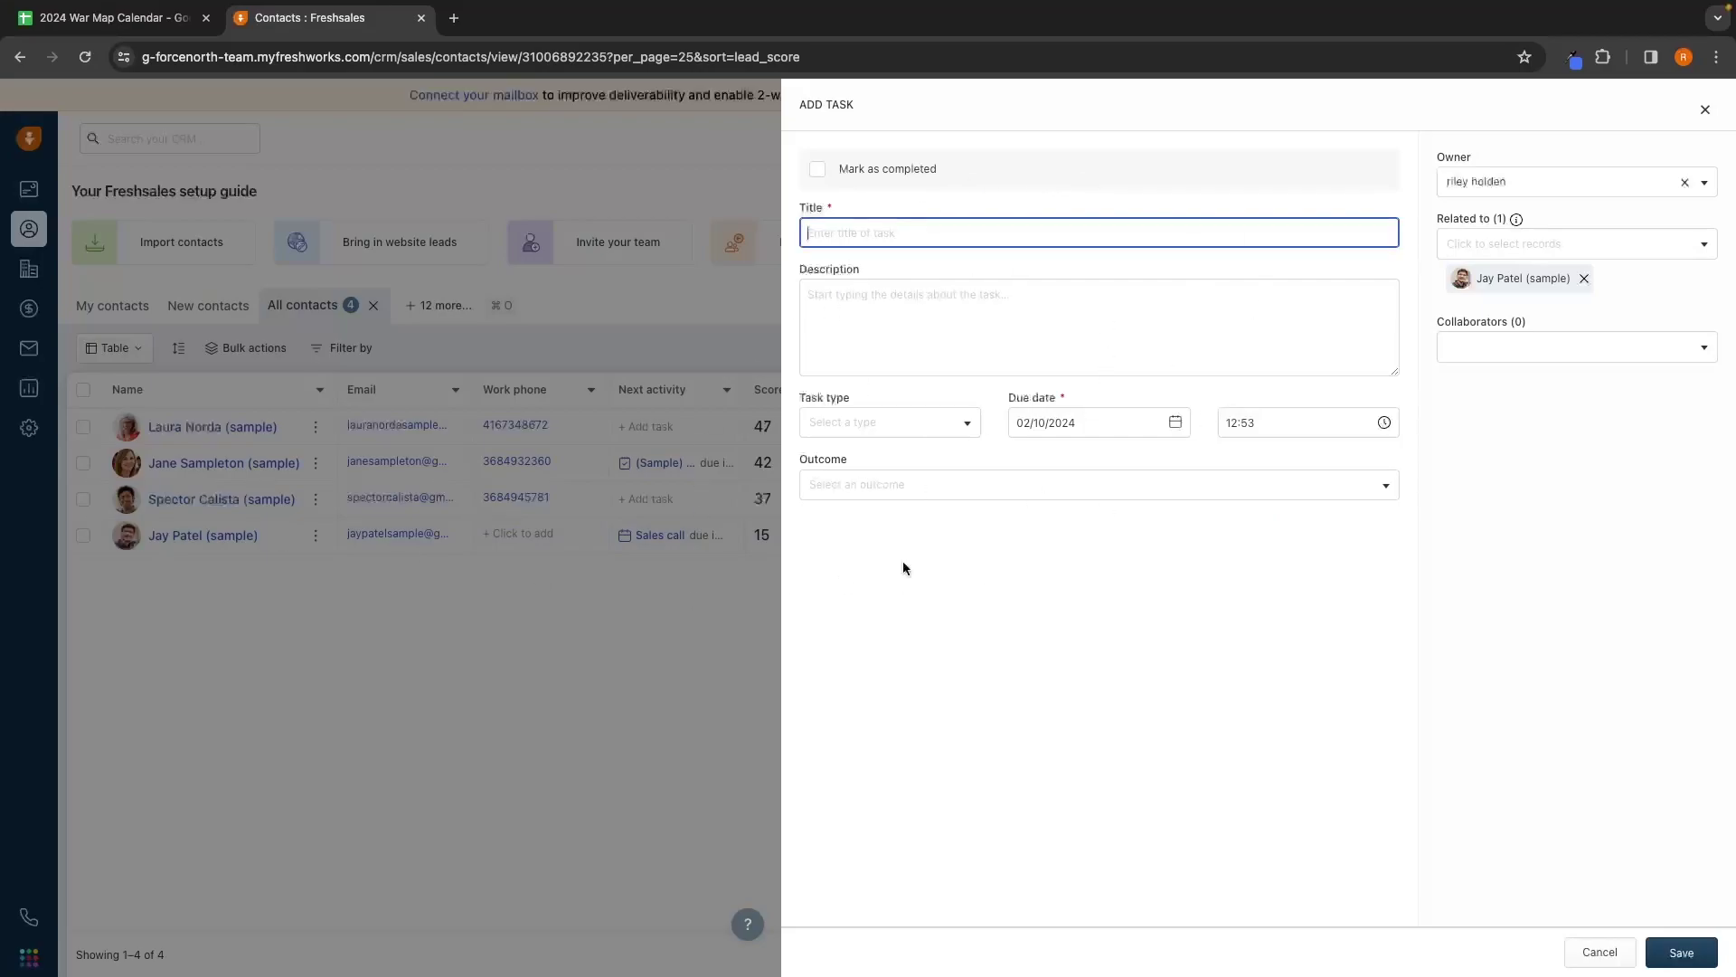
pyautogui.write('Email Jay')
pyautogui.hotkey('ctrl', 'a')
pyautogui.click(872, 287)
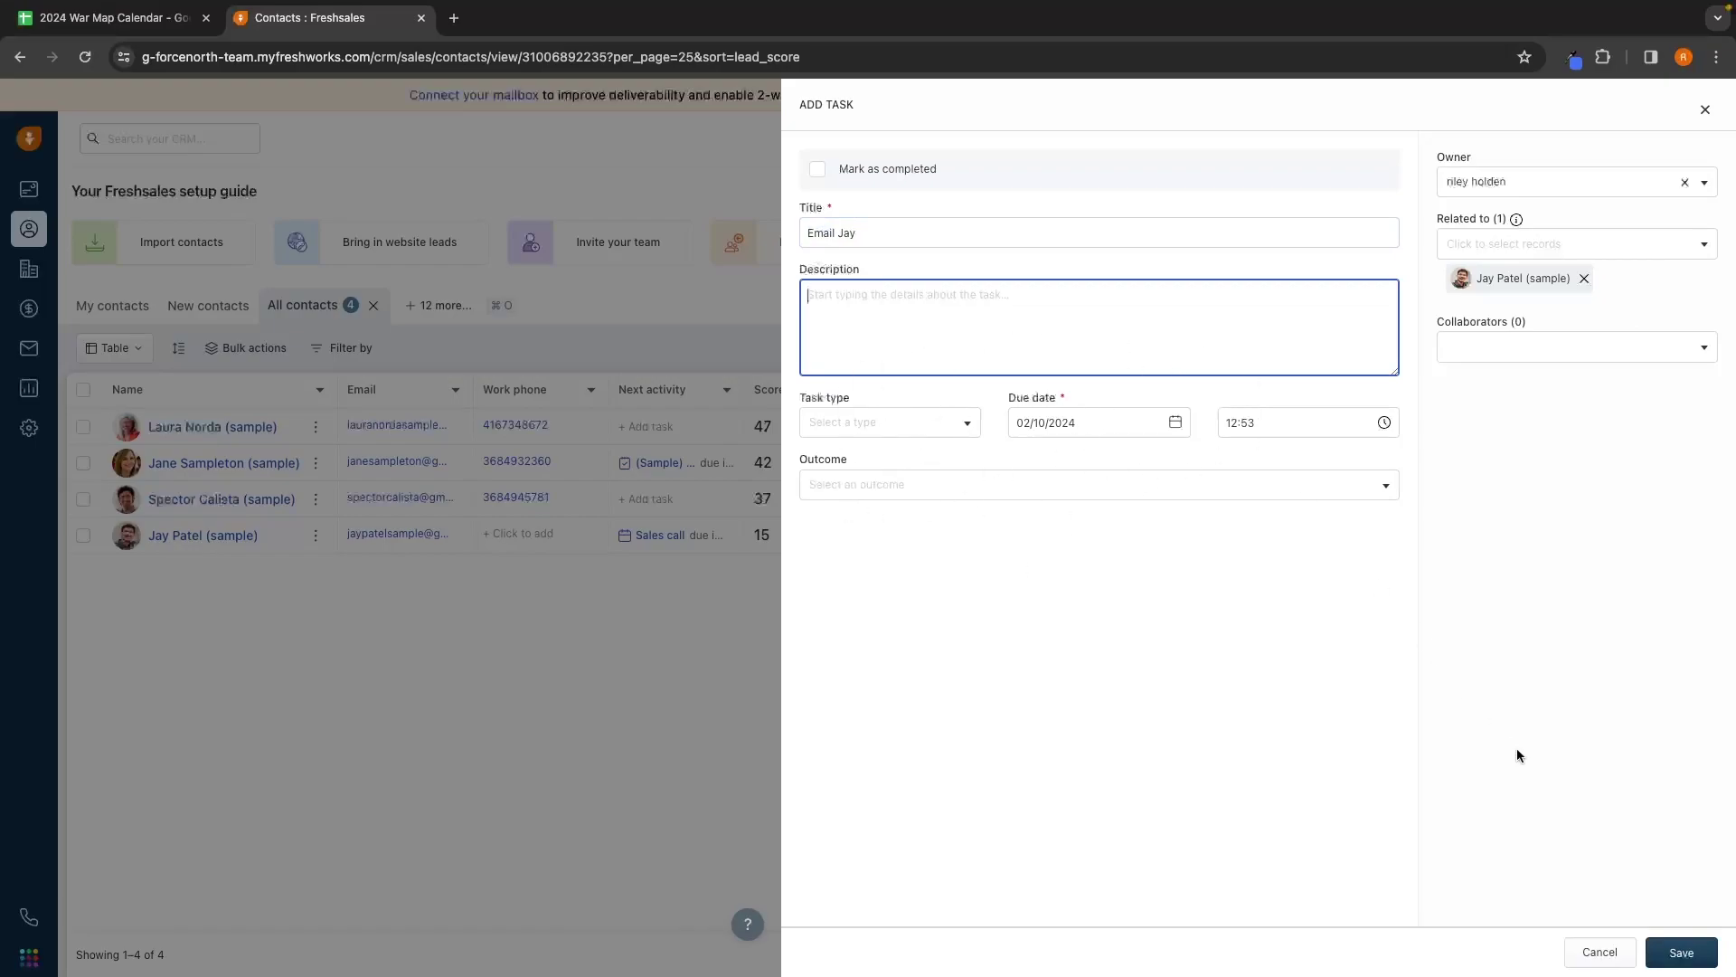
pyautogui.click(1706, 109)
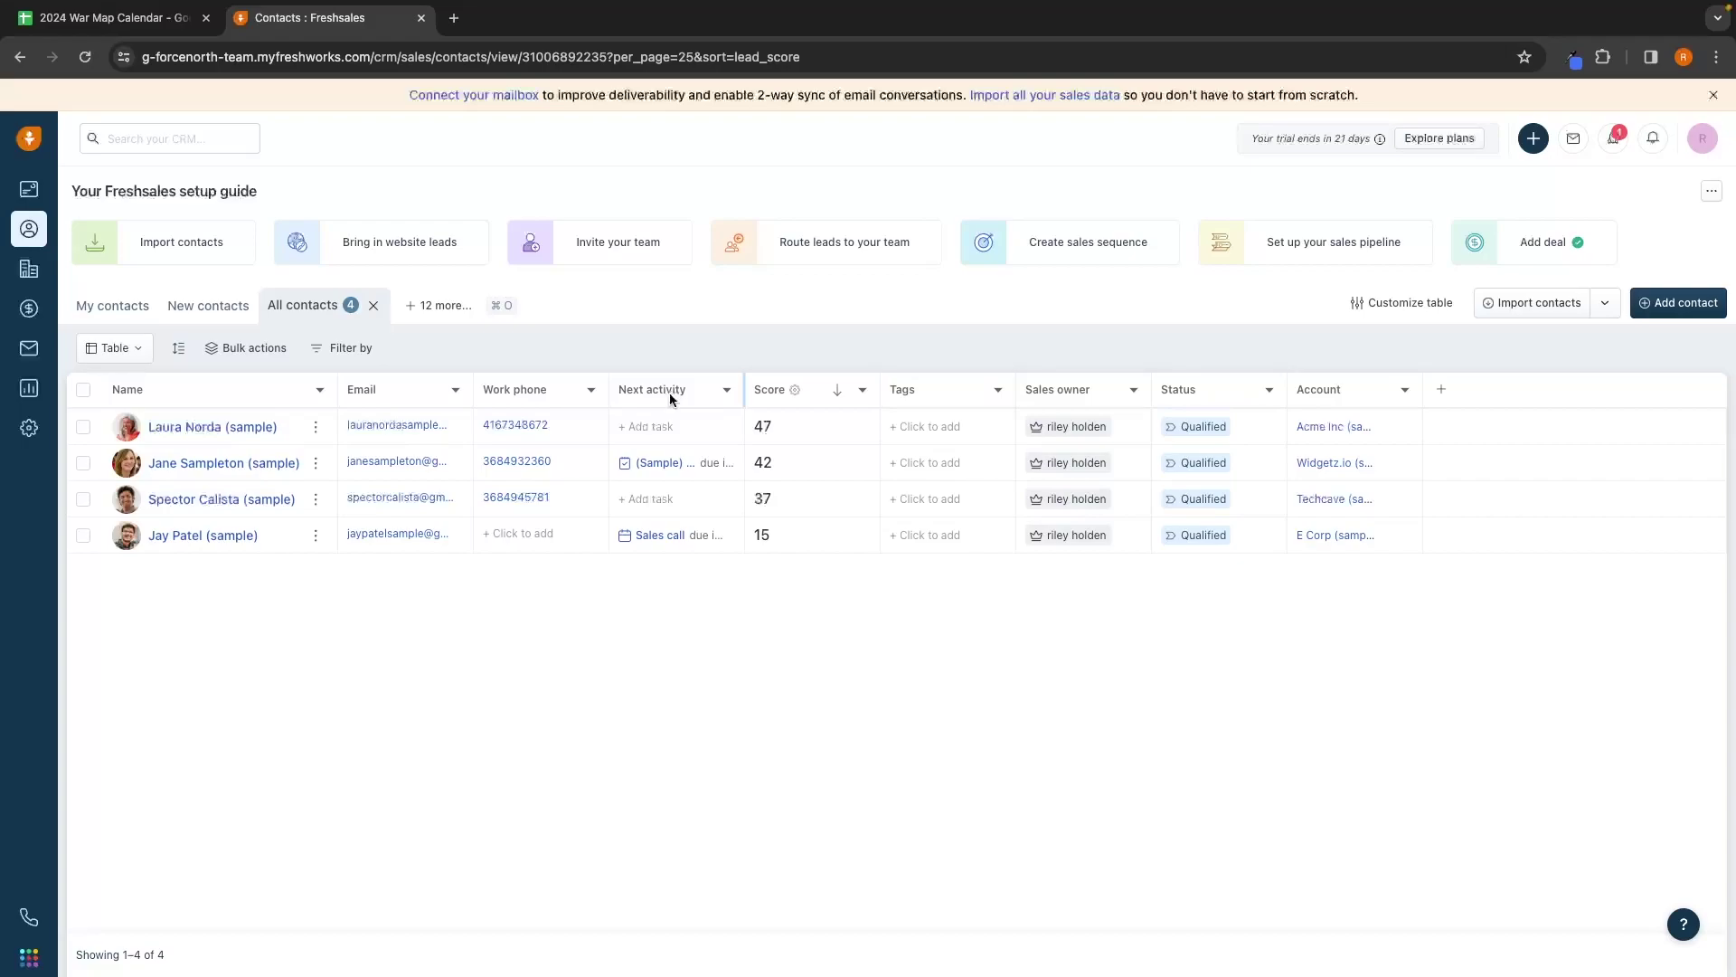
# Step: Review the E Corp contact's Sales call meeting and the key factors behind the Acme Inc and Techcave contacts' scores
pyautogui.click(660, 538)
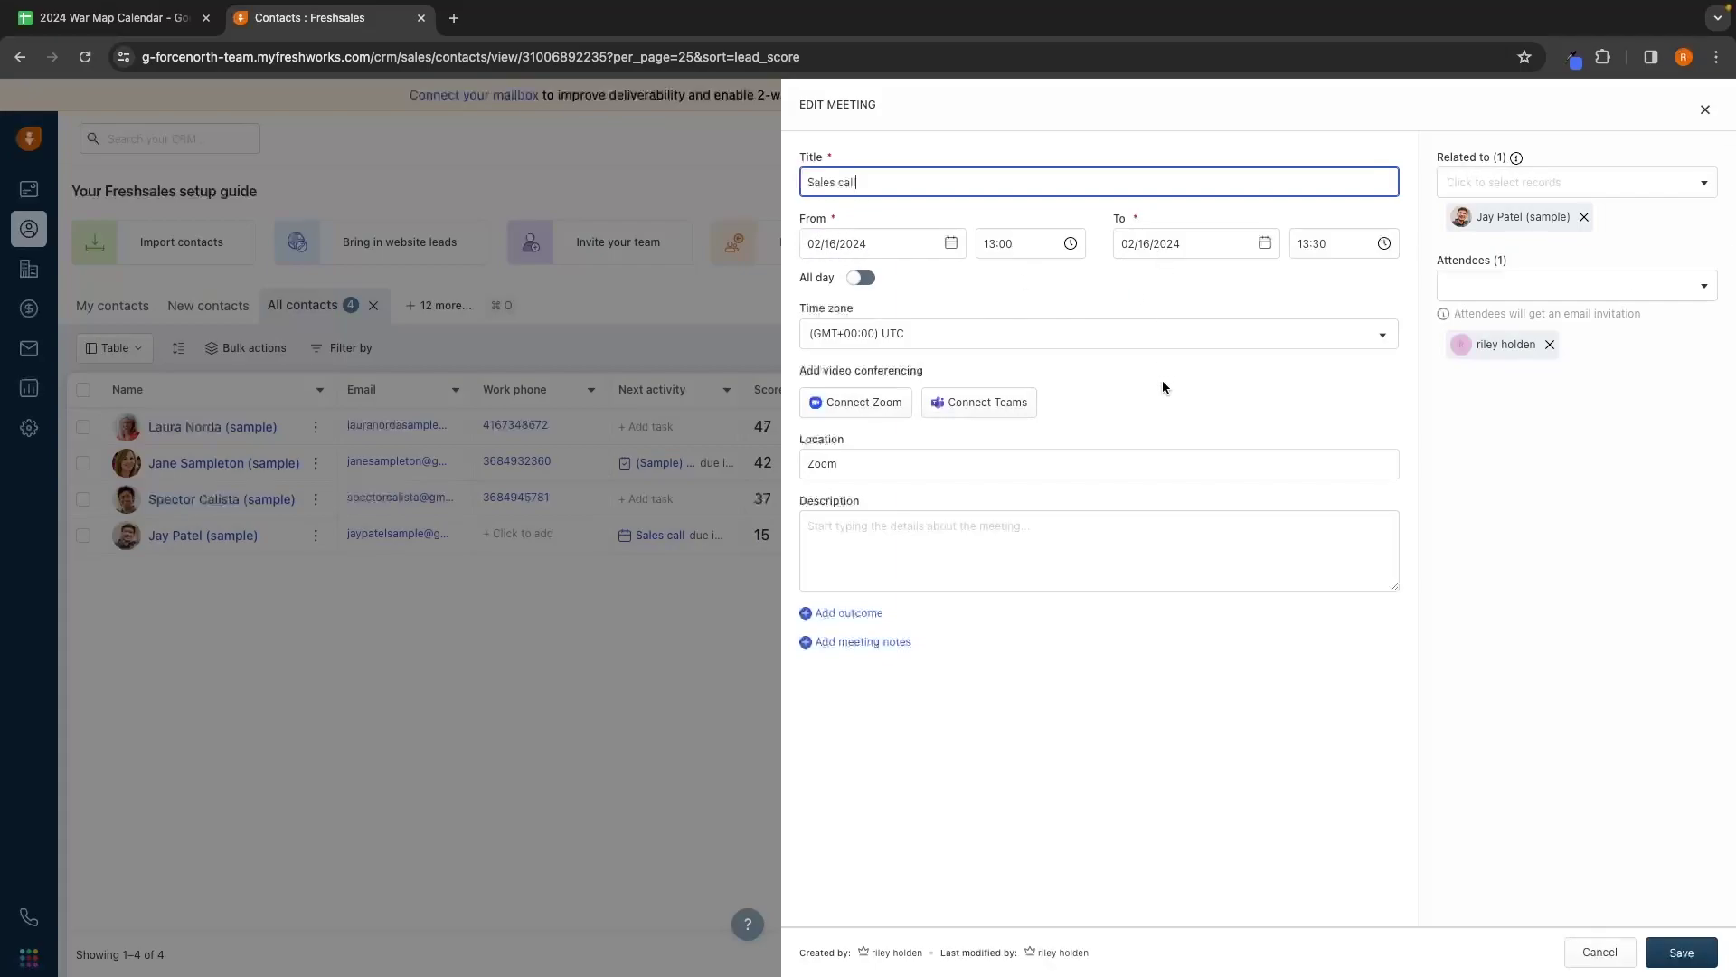
pyautogui.click(698, 683)
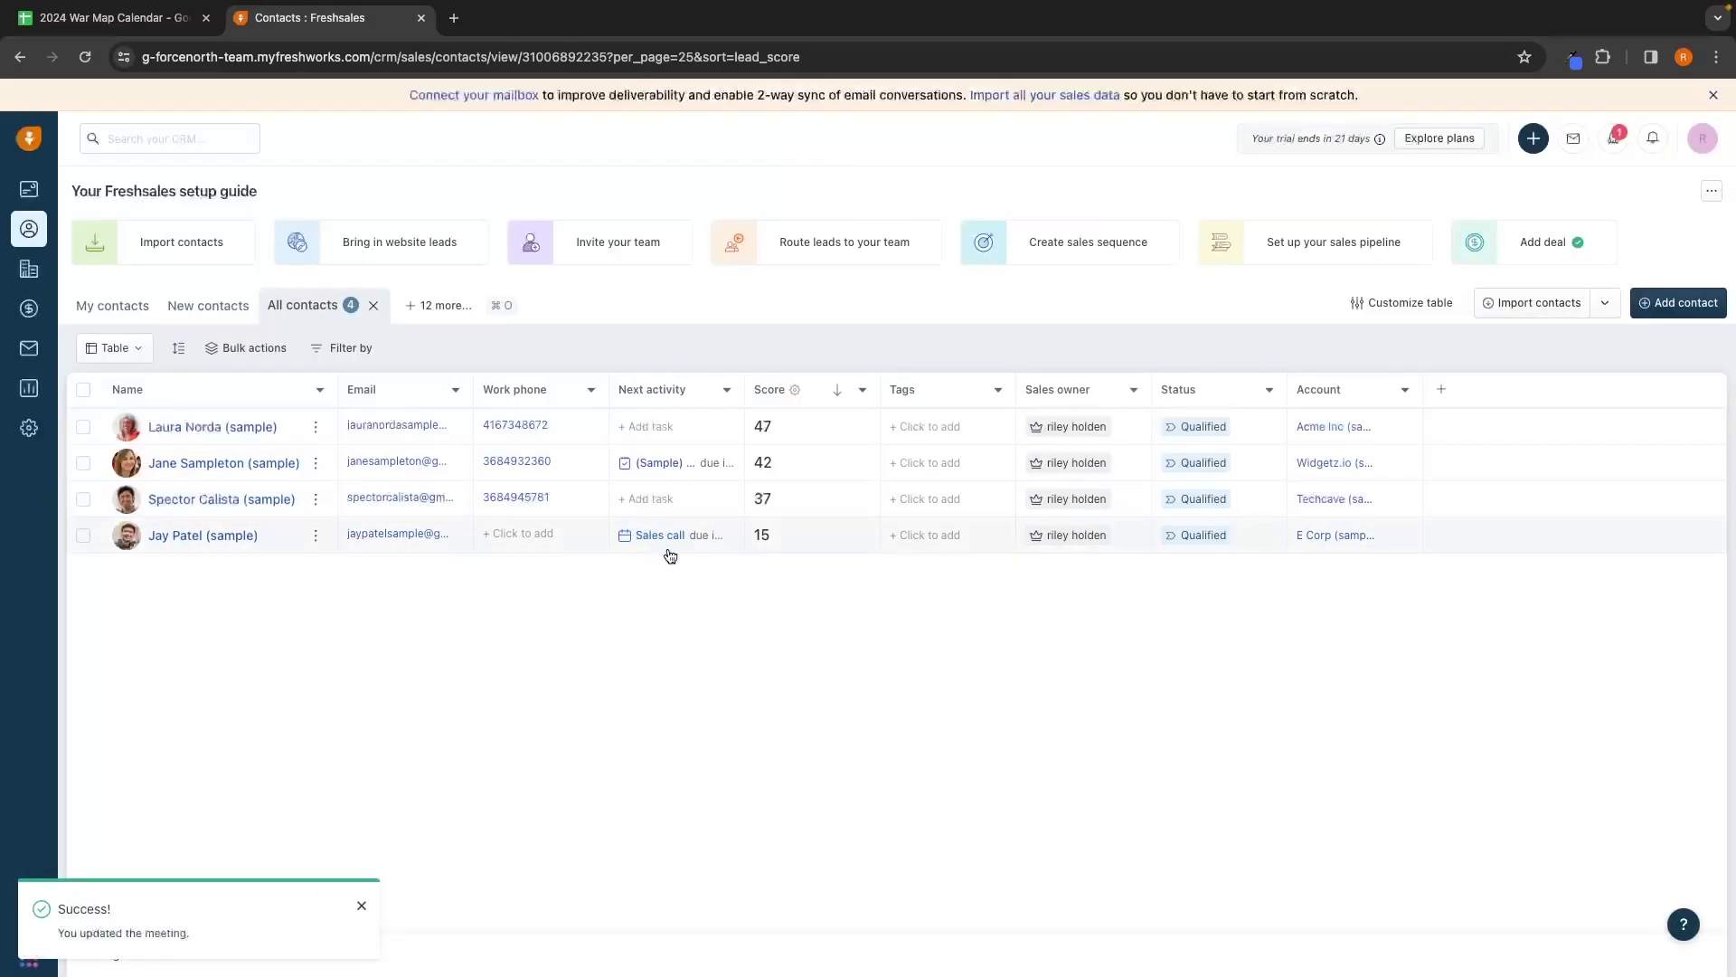
pyautogui.moveTo(766, 439)
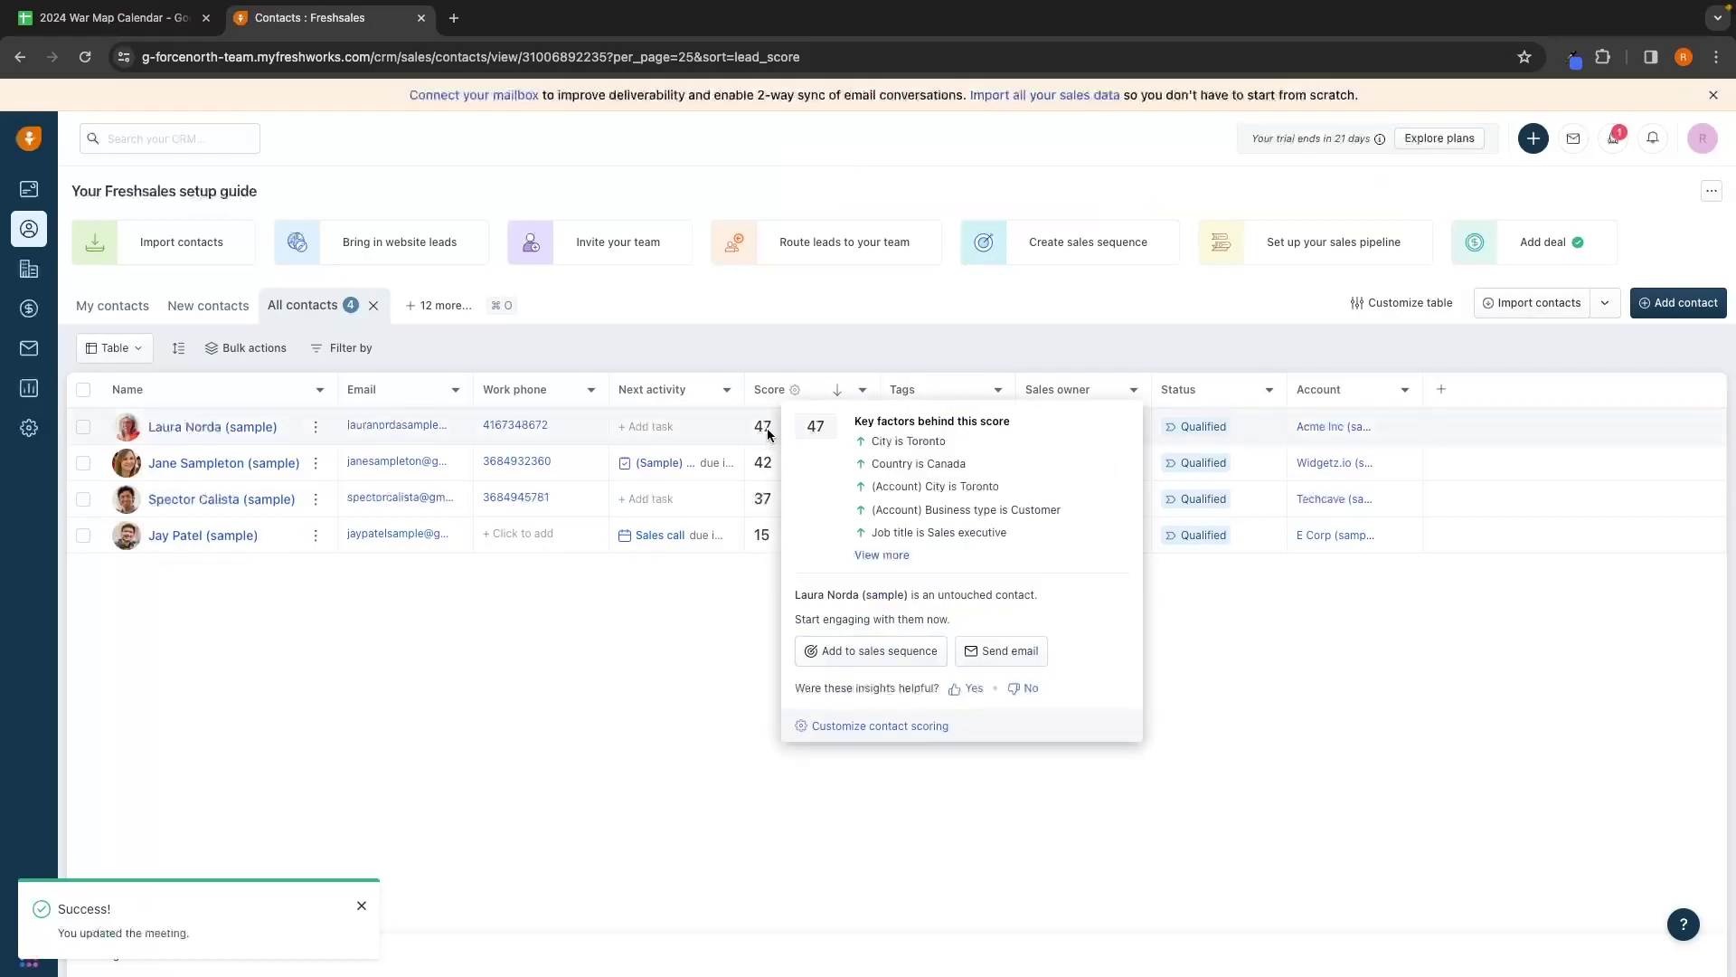
pyautogui.moveTo(770, 496)
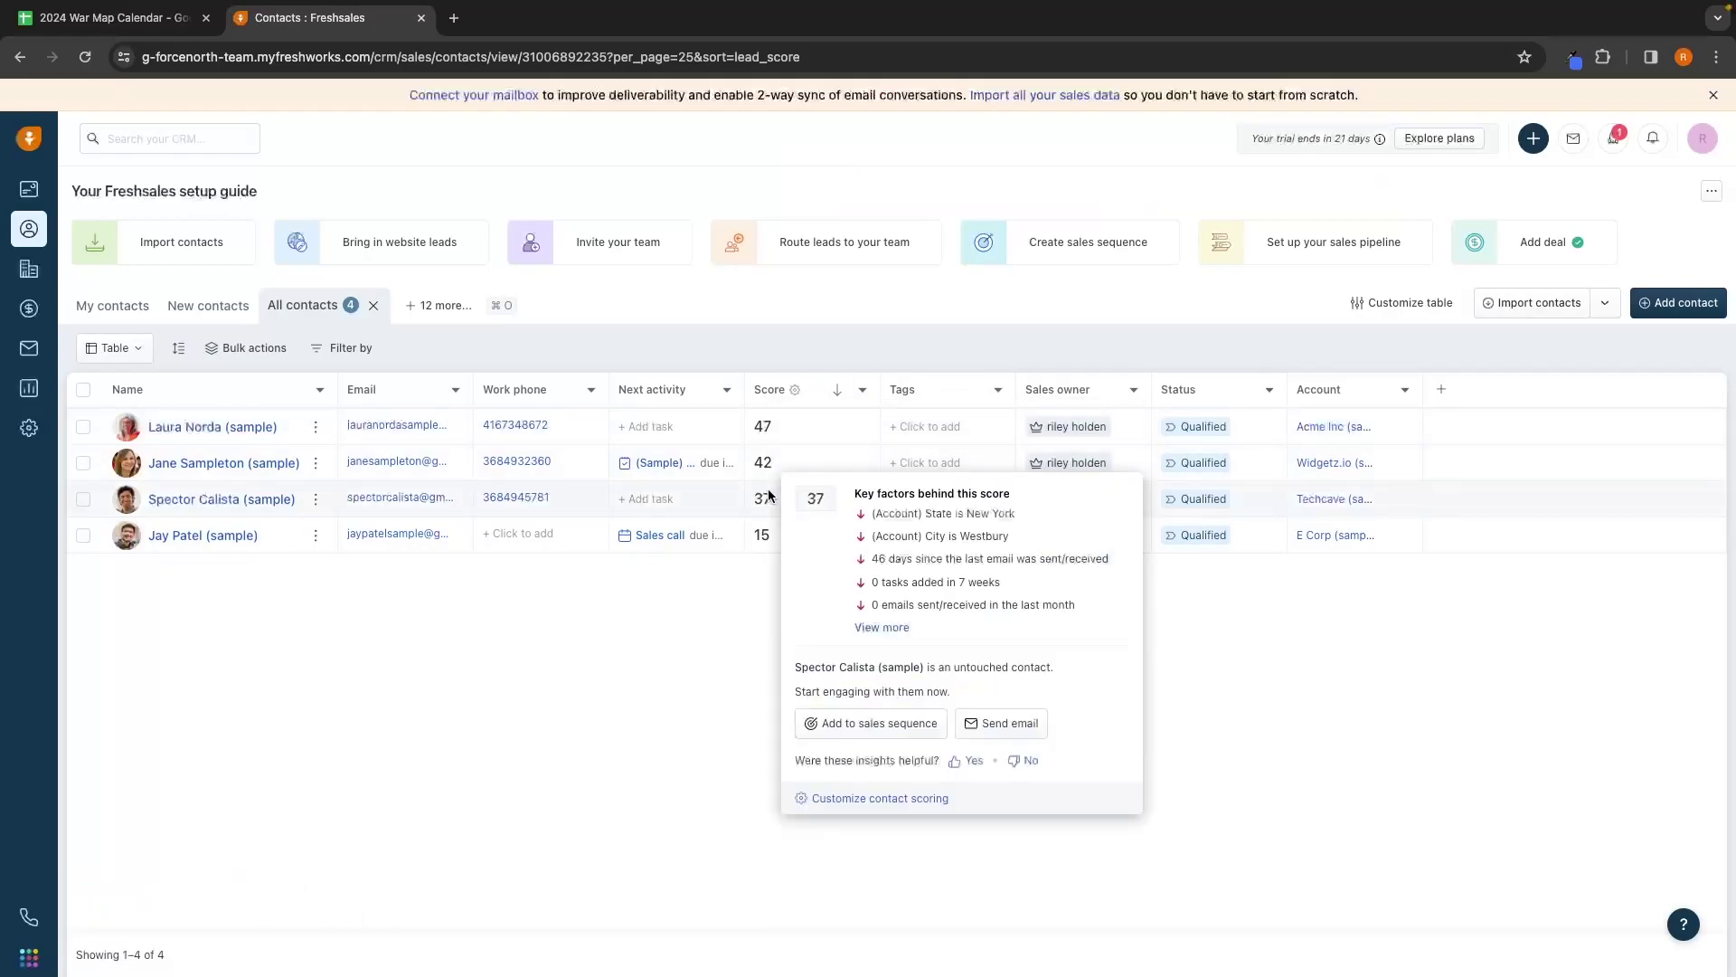
# Step: Open the contact scoring settings and review the positive signals section
pyautogui.click(795, 393)
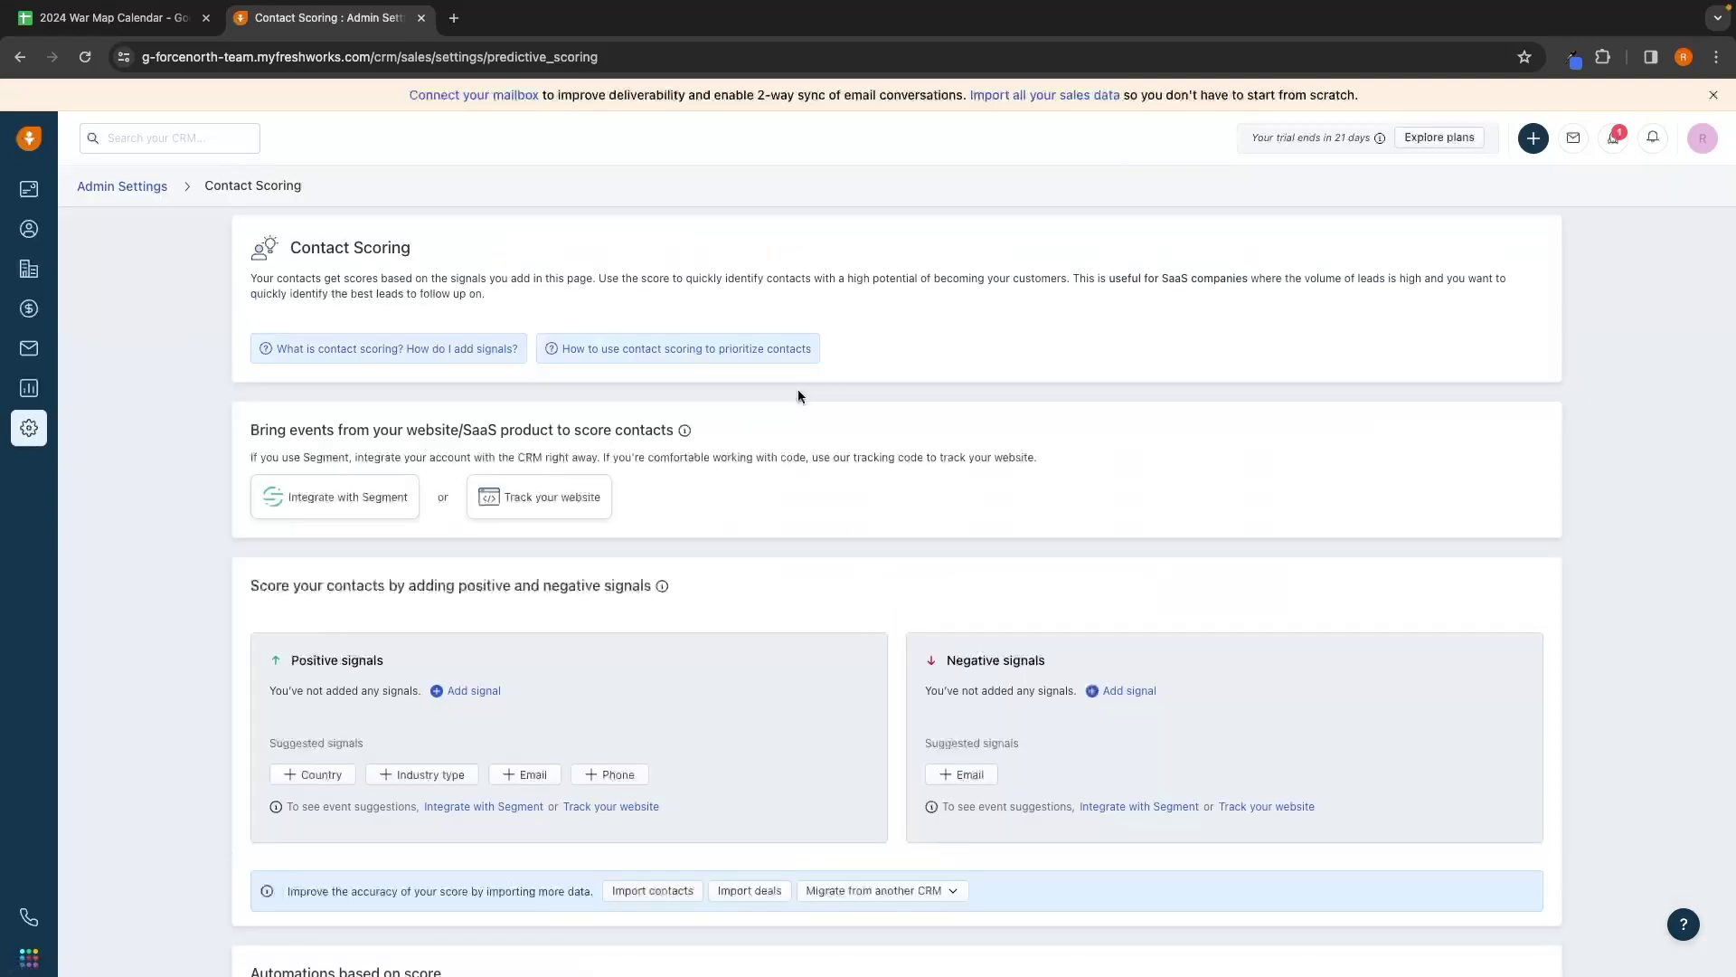
pyautogui.scroll(-3, 710, 517)
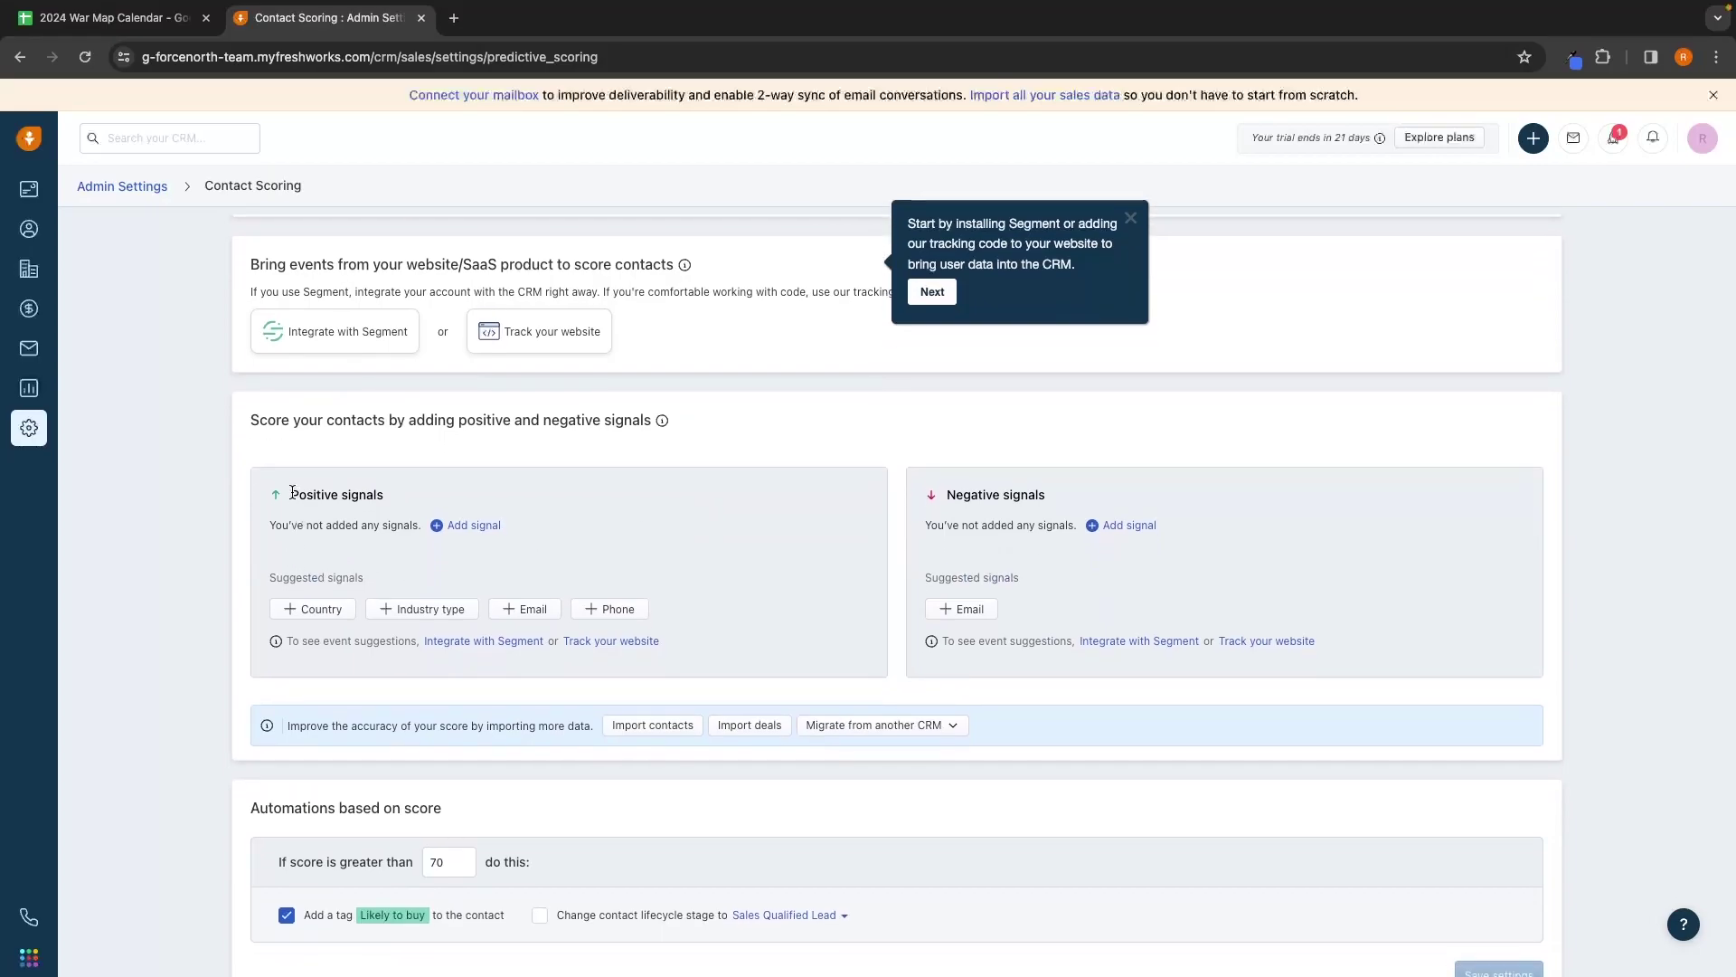
pyautogui.moveTo(293, 491); pyautogui.dragTo(383, 490)
pyautogui.click(396, 494)
# Step: Add a positive contact scoring signal of type Engagement
pyautogui.click(474, 527)
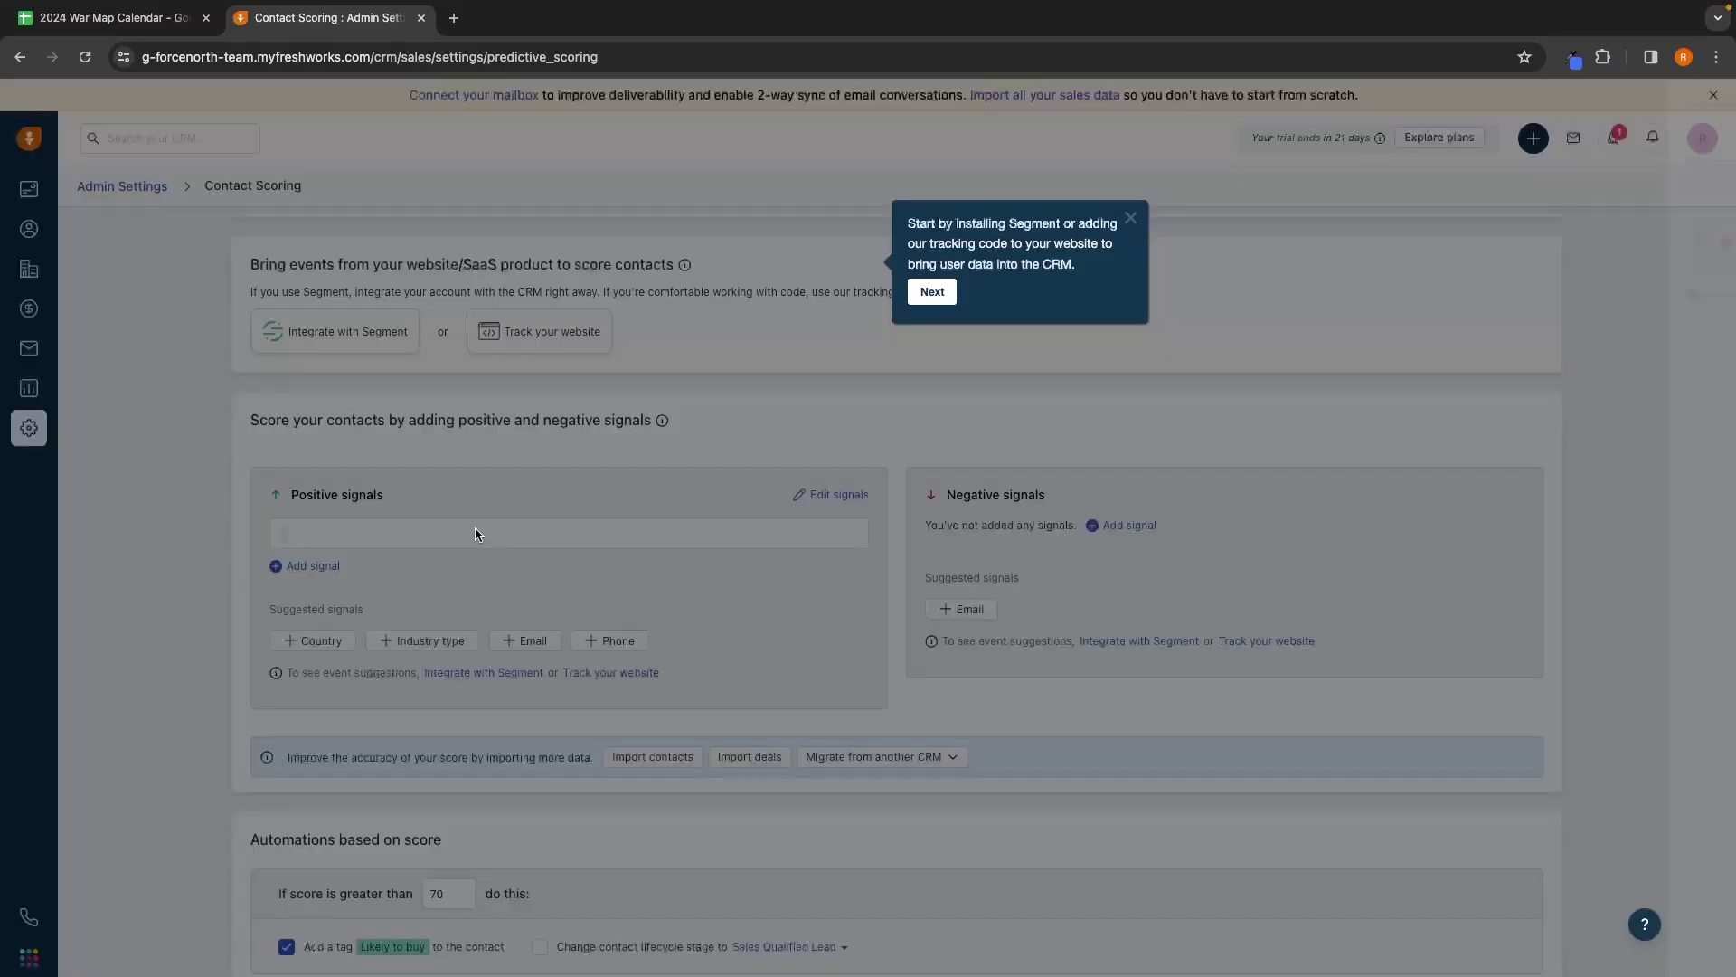
pyautogui.click(540, 257)
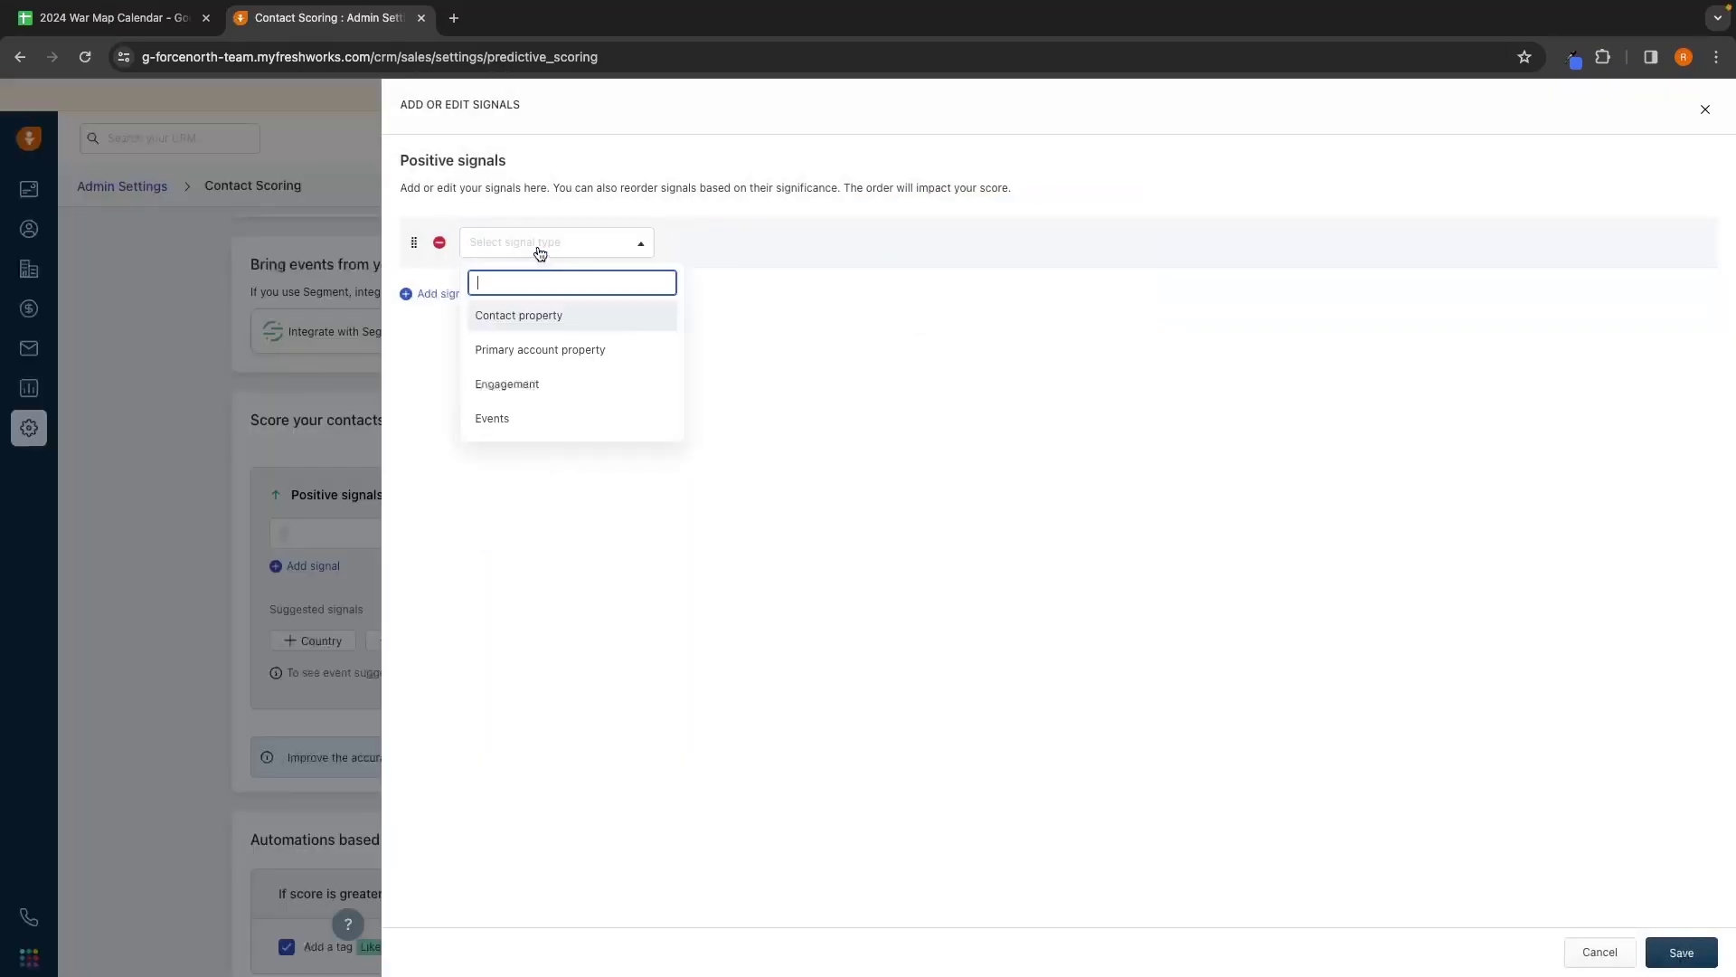
pyautogui.click(439, 242)
pyautogui.click(443, 228)
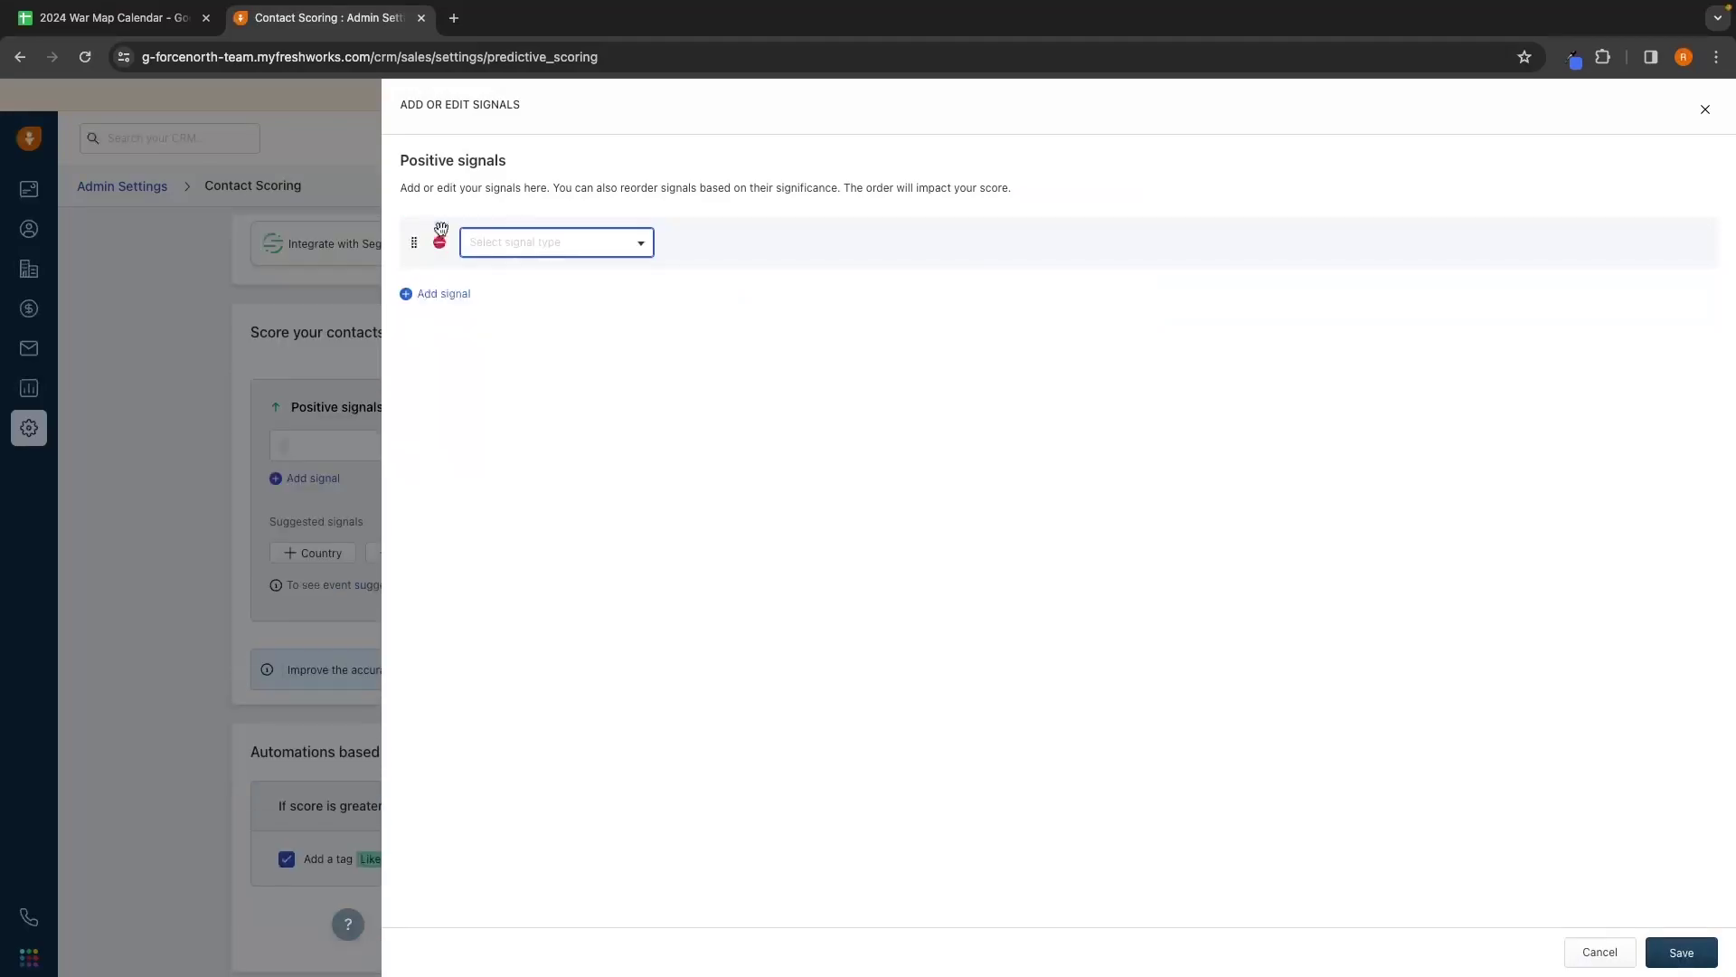
pyautogui.click(520, 256)
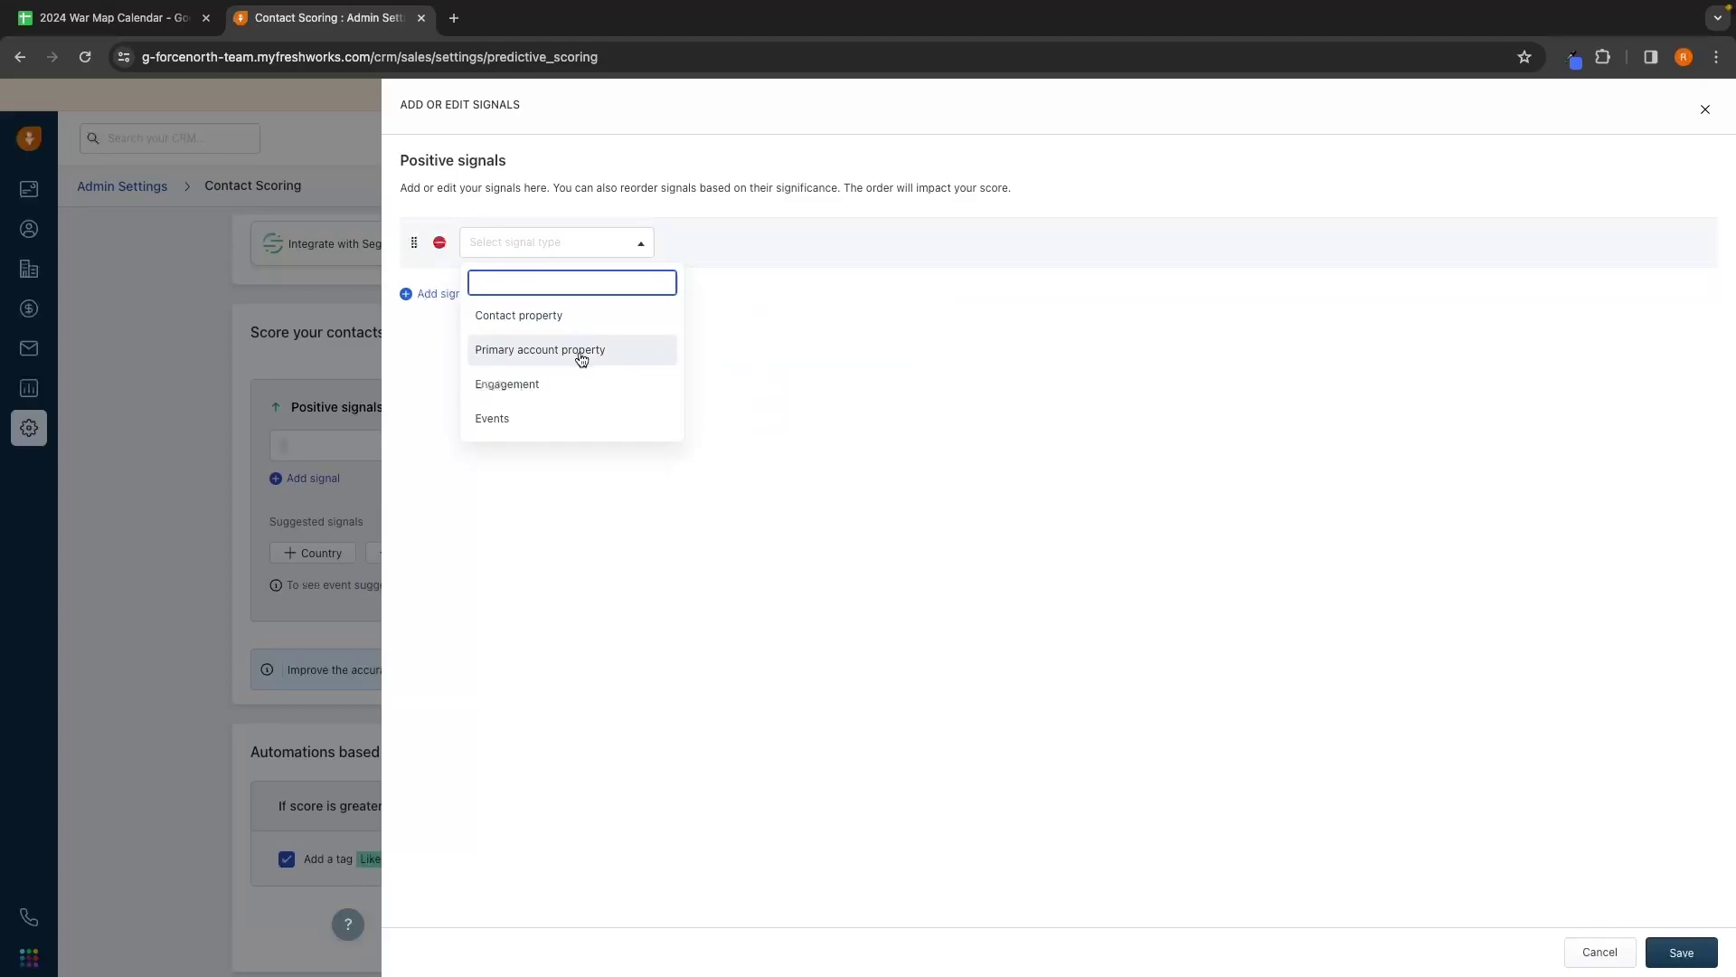
pyautogui.click(504, 384)
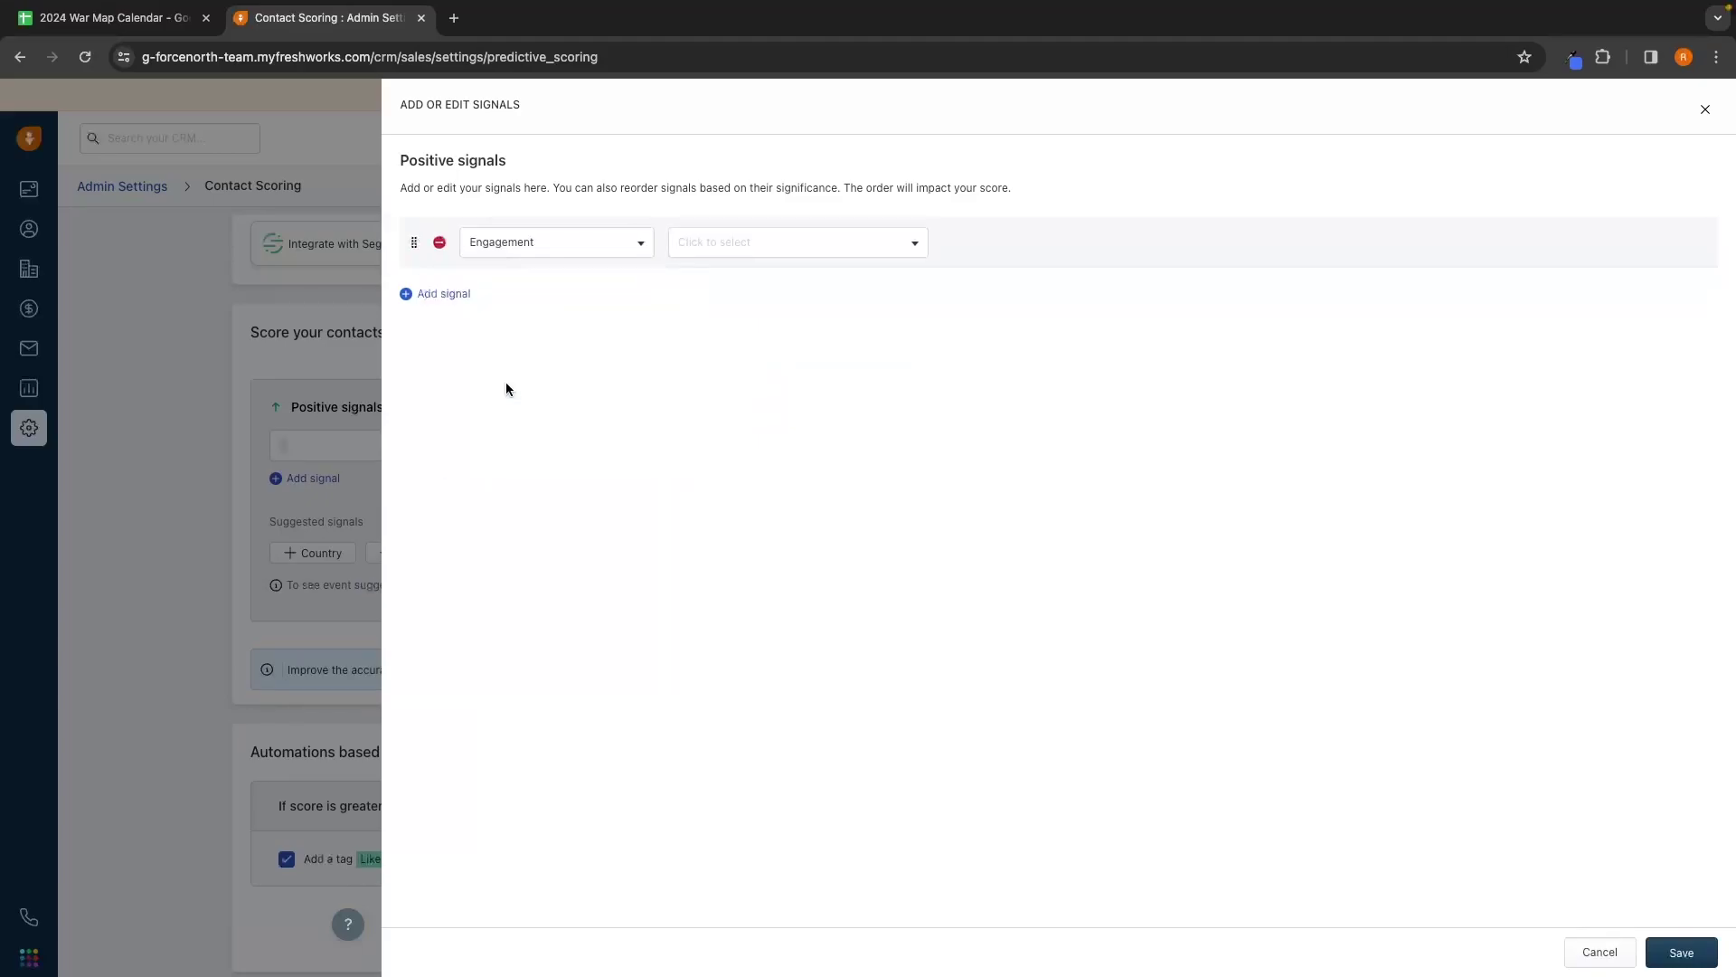
# Step: Set the Engagement signal to Meetings in the last 30 days and save the positive signals
pyautogui.click(698, 253)
pyautogui.scroll(-2, 737, 379)
pyautogui.scroll(-2, 737, 382)
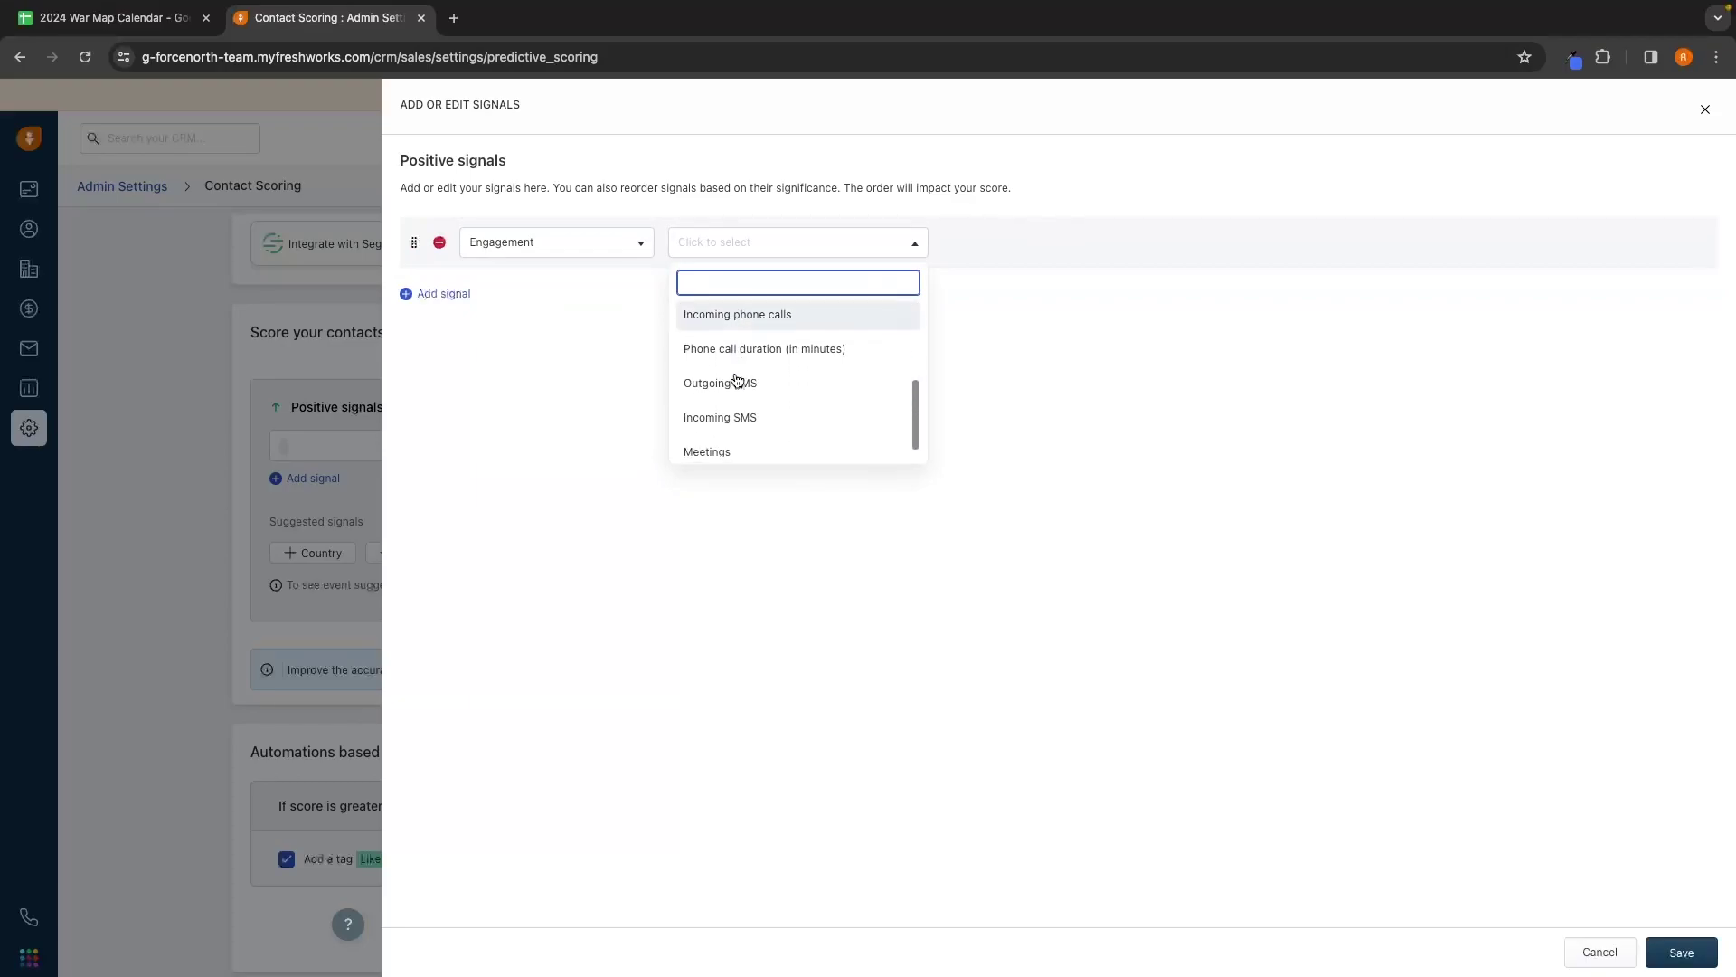
pyautogui.click(710, 440)
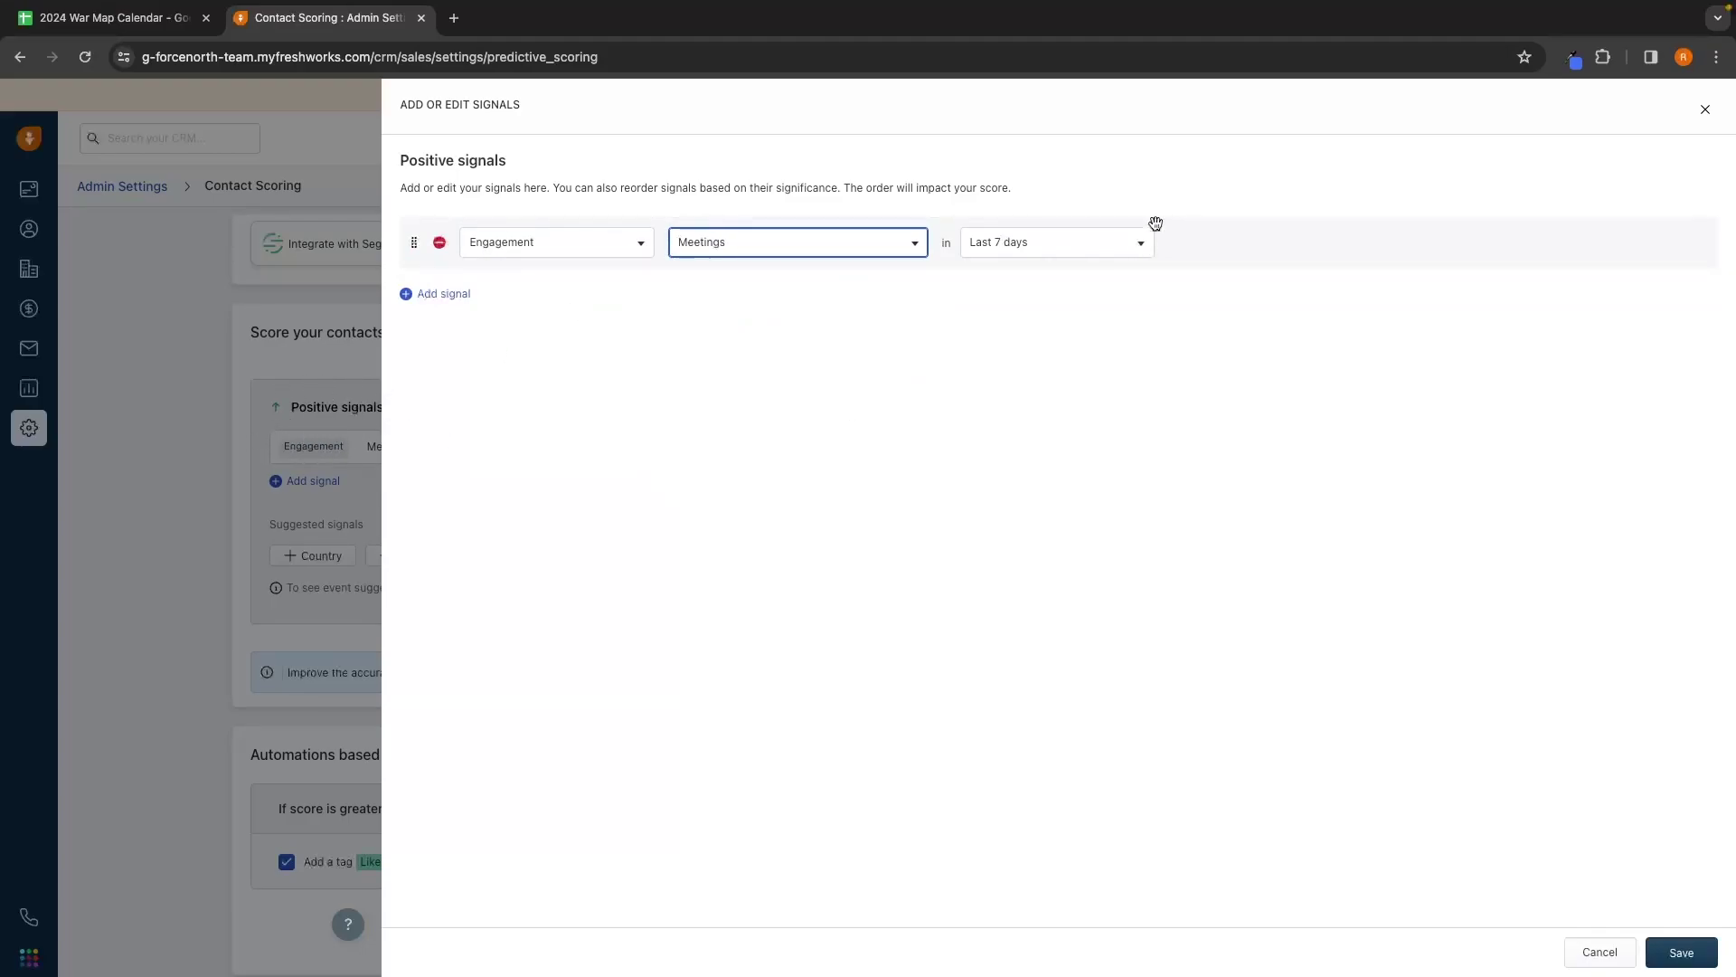
pyautogui.click(1031, 242)
pyautogui.click(1028, 353)
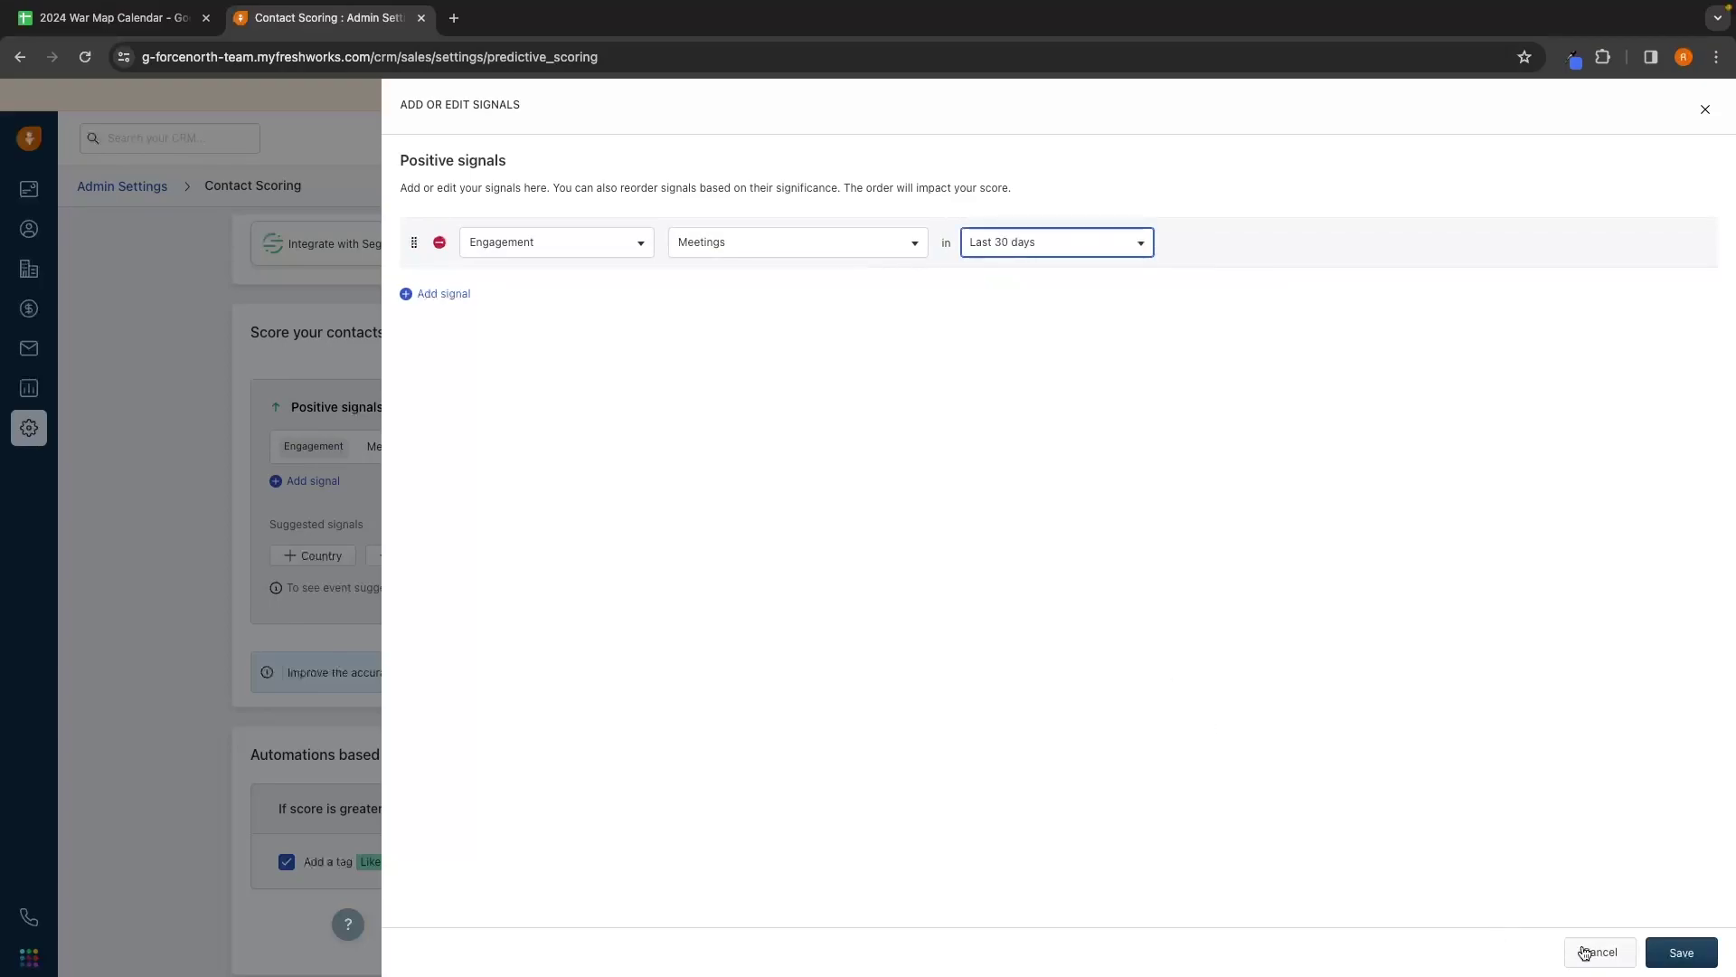
pyautogui.click(1678, 952)
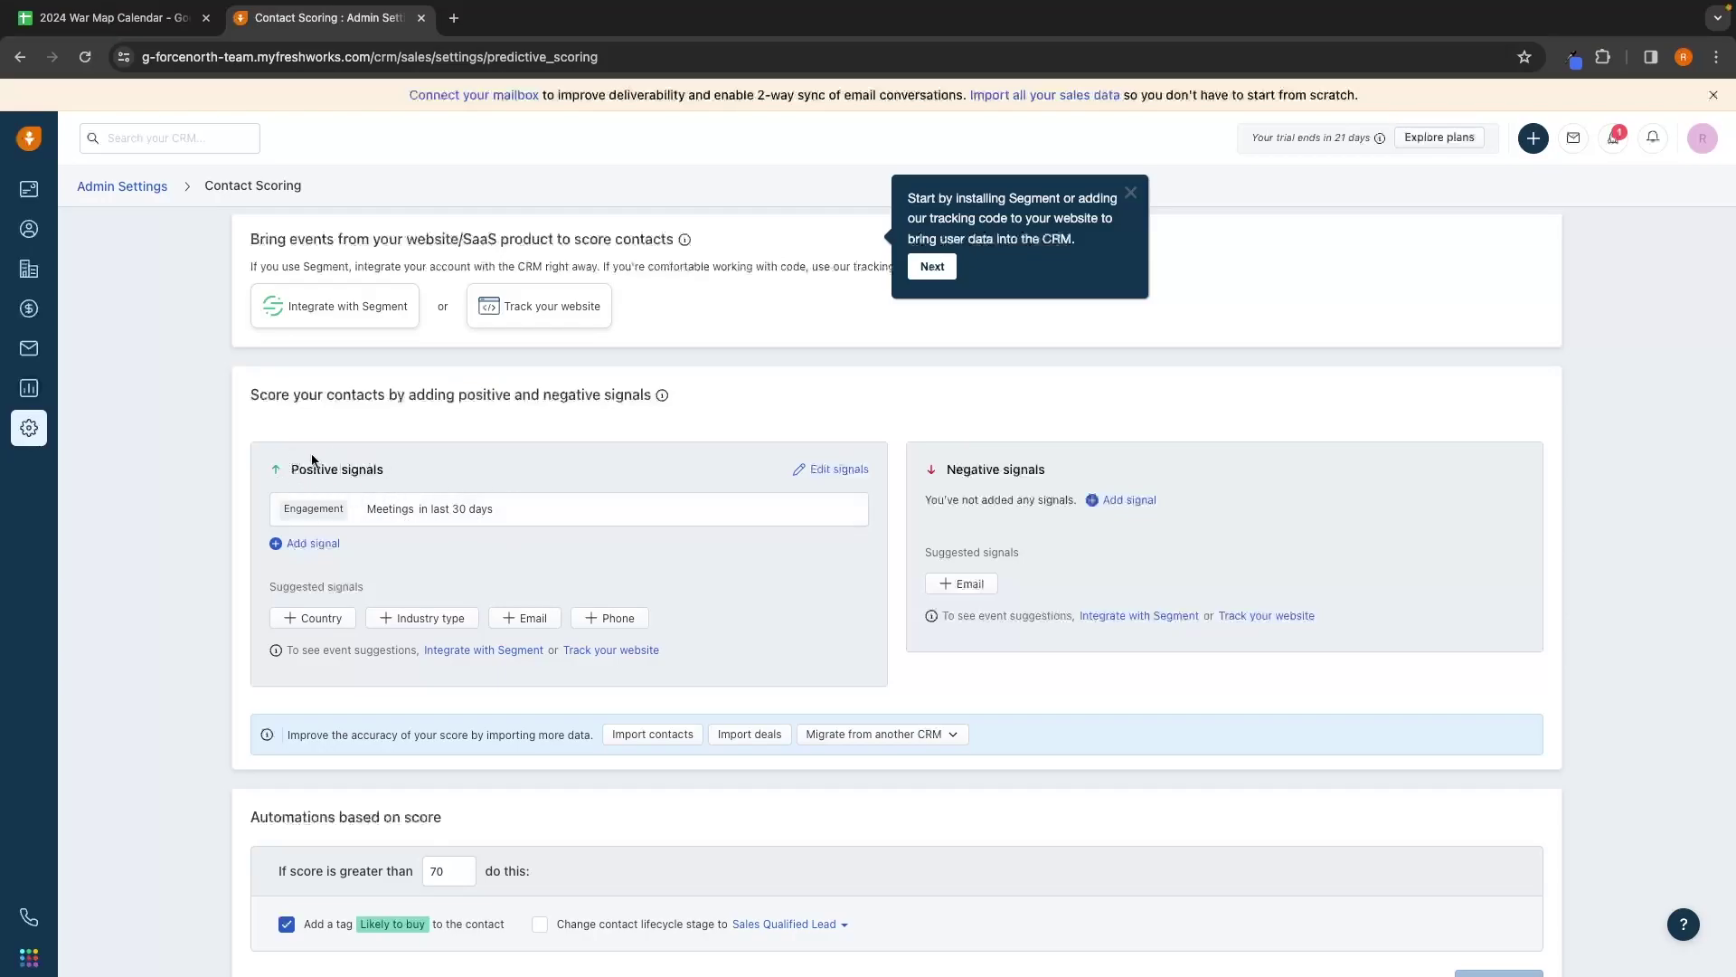
# Step: Review the positive and negative signals and the score-based automation rule, including its threshold and contact tag
pyautogui.click(336, 487)
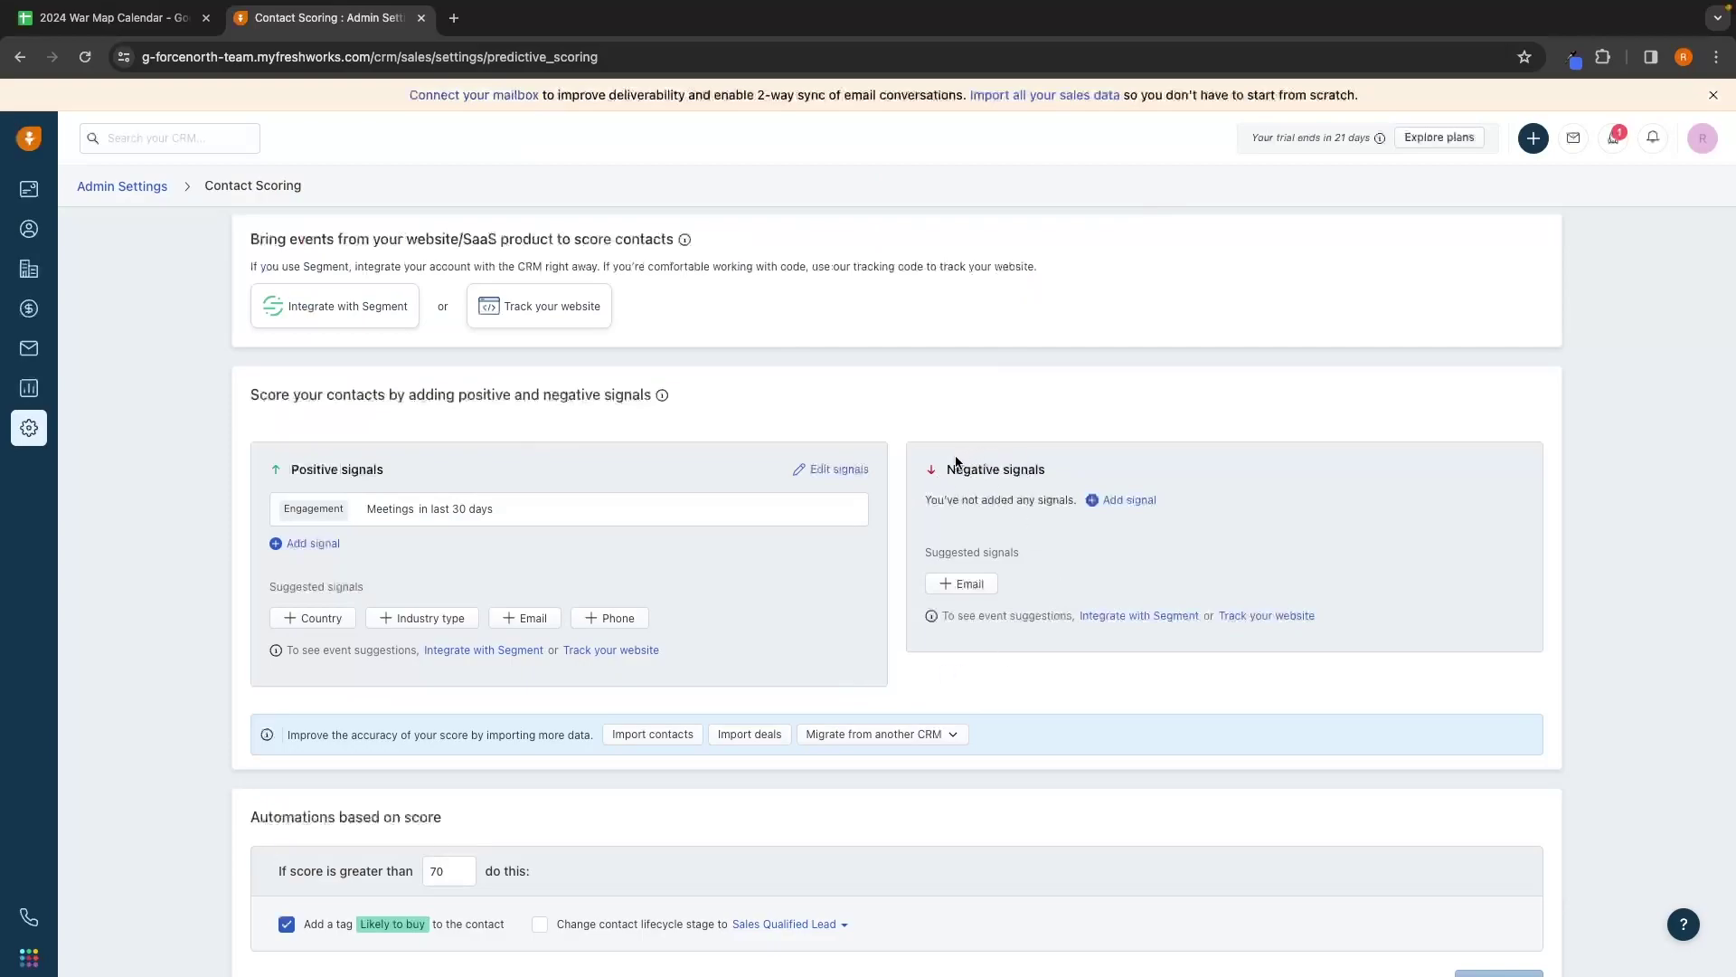
pyautogui.scroll(-2, 1002, 474)
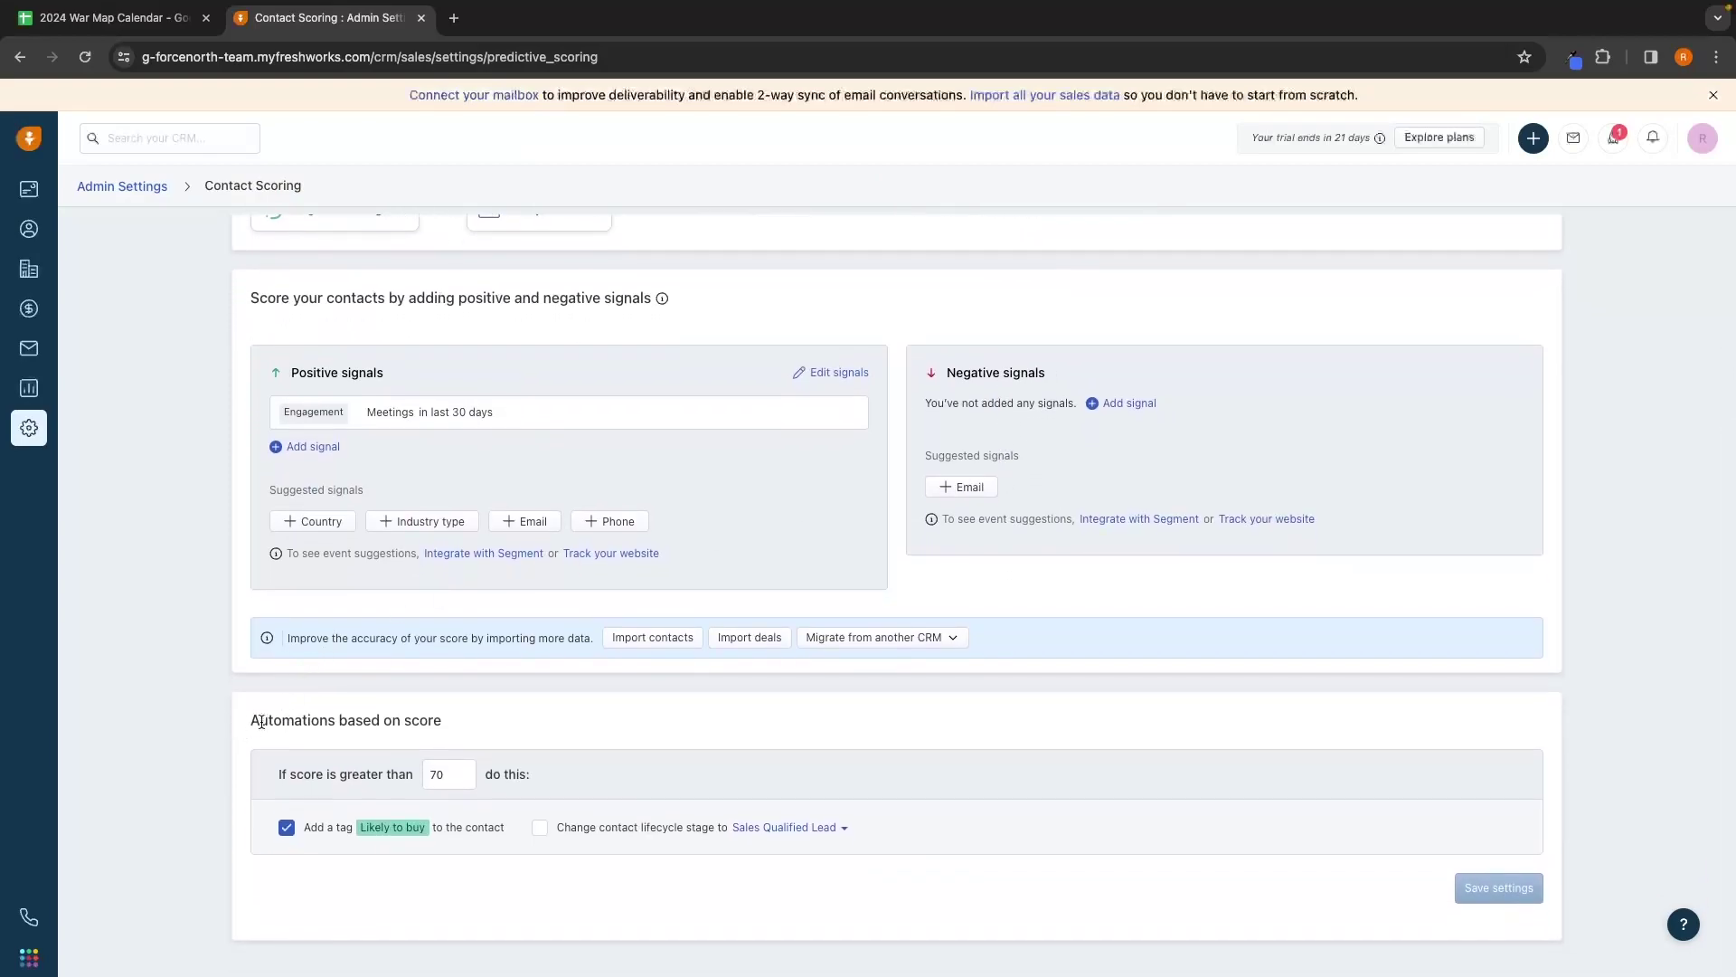
pyautogui.moveTo(236, 719); pyautogui.dragTo(442, 720)
pyautogui.click(294, 773)
pyautogui.moveTo(271, 773); pyautogui.dragTo(416, 778)
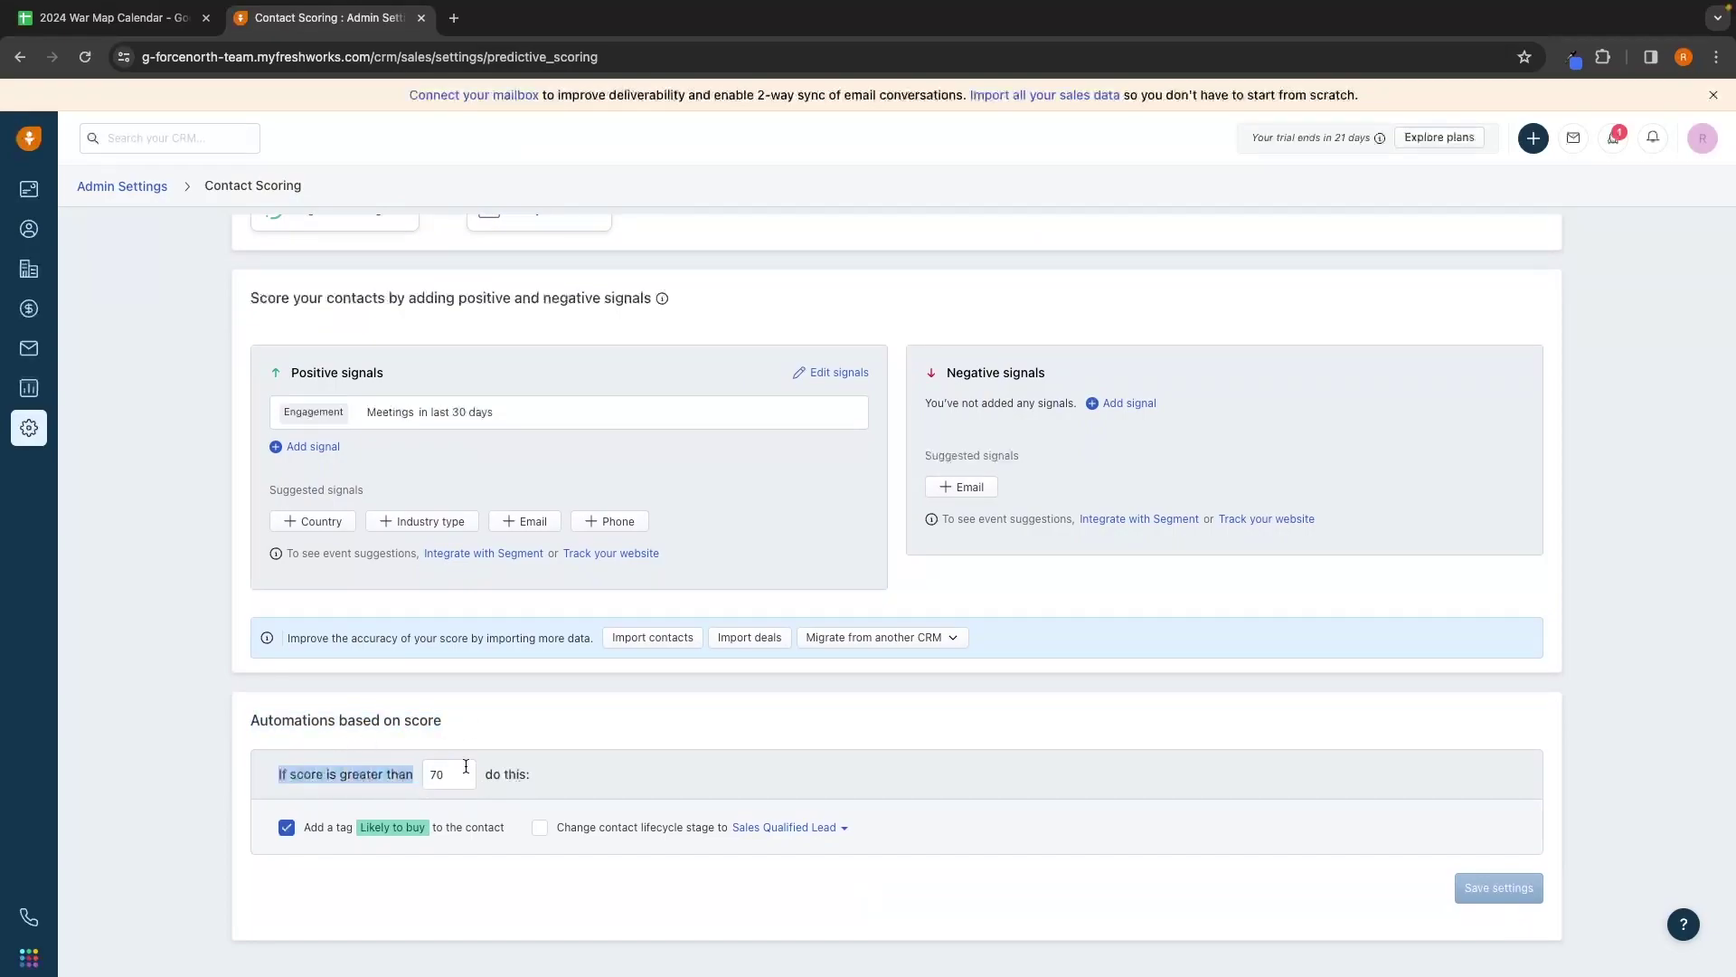
pyautogui.click(504, 769)
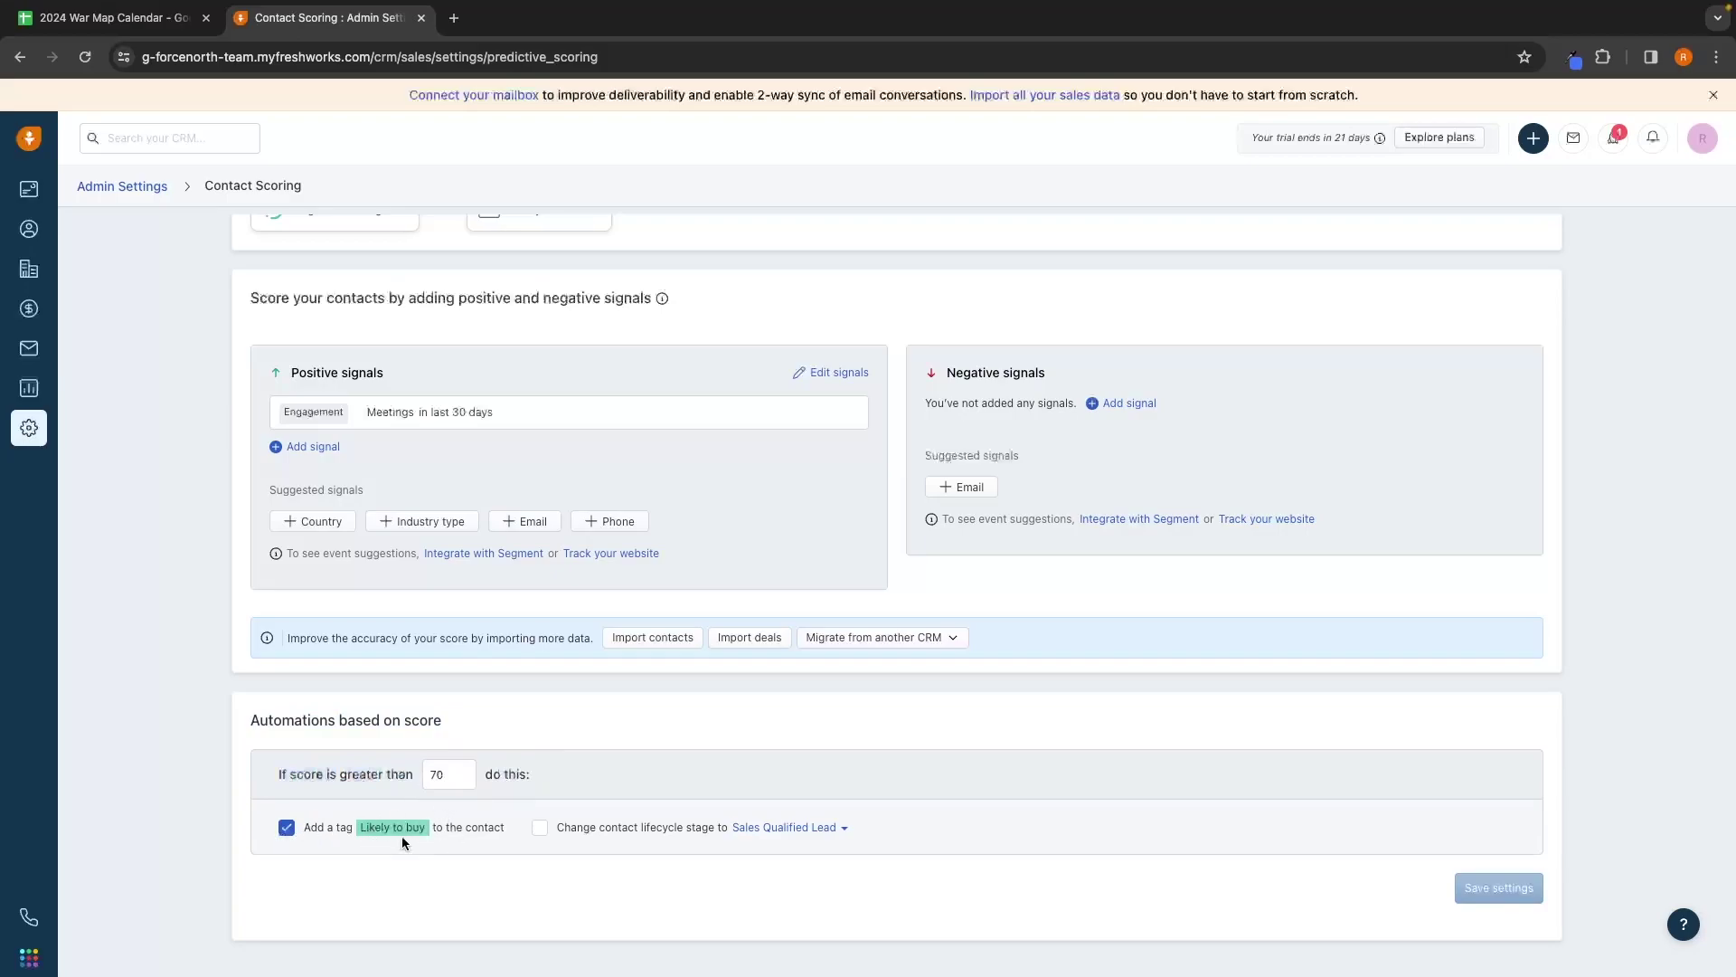
pyautogui.scroll(5, 536, 723)
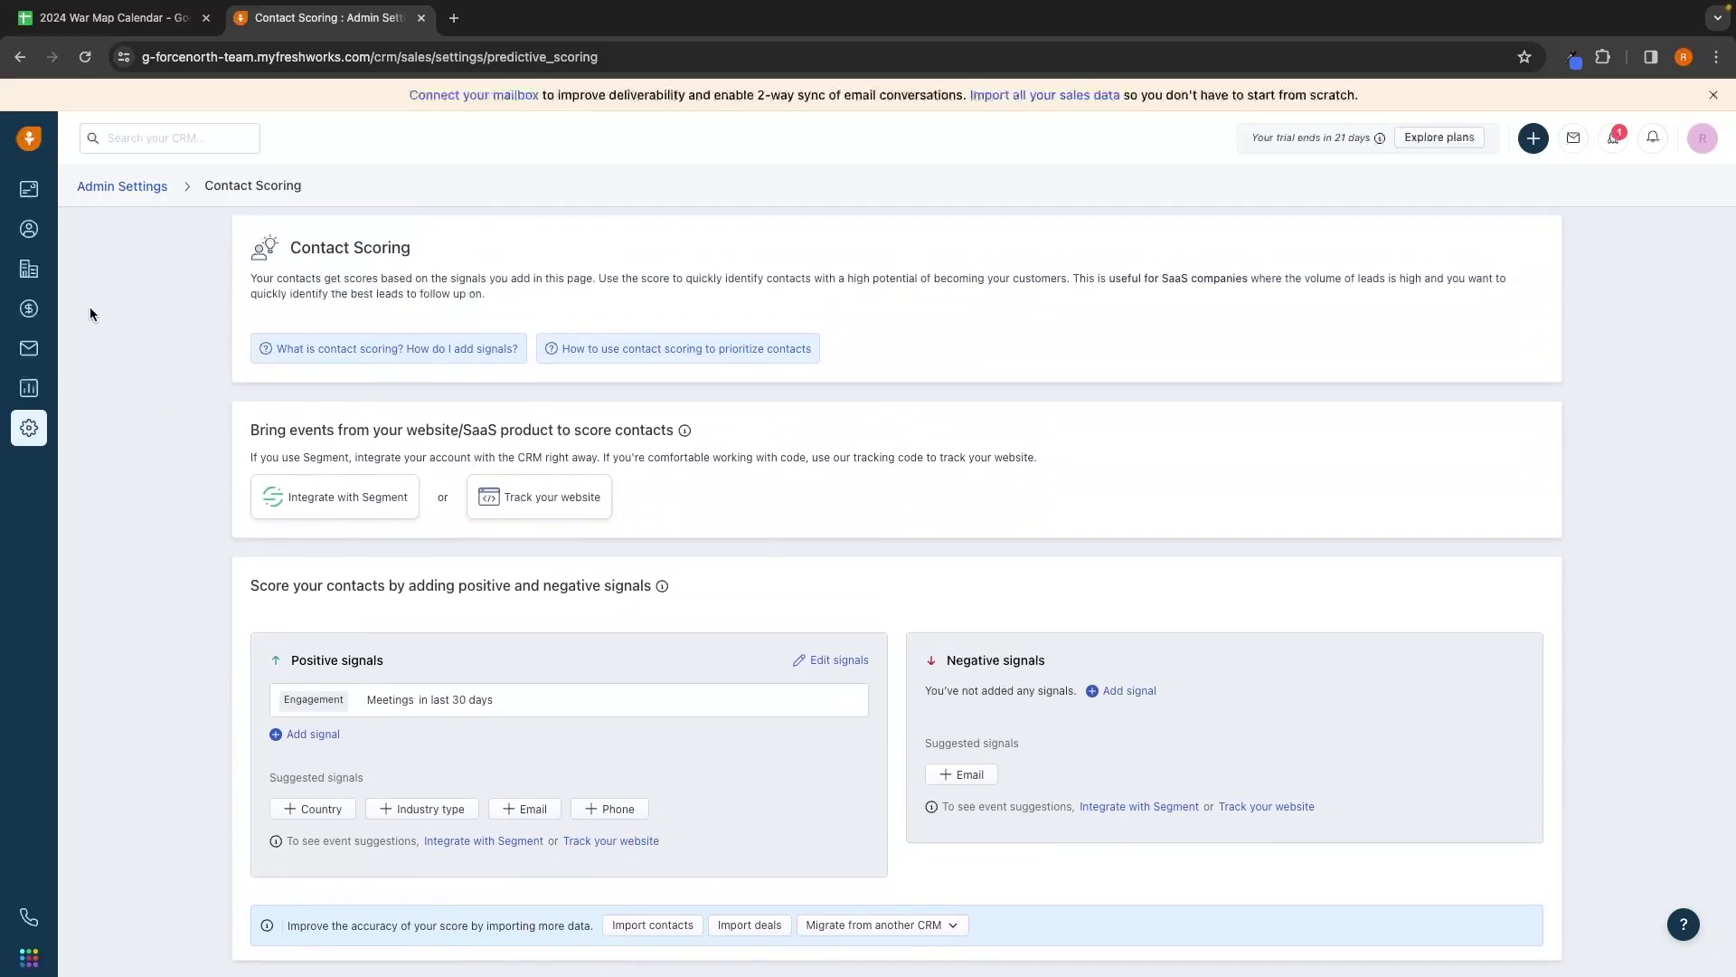
# Step: Return to the contacts list and tag the E Corp contact with a new Marketing tag
pyautogui.click(28, 229)
pyautogui.moveTo(783, 419)
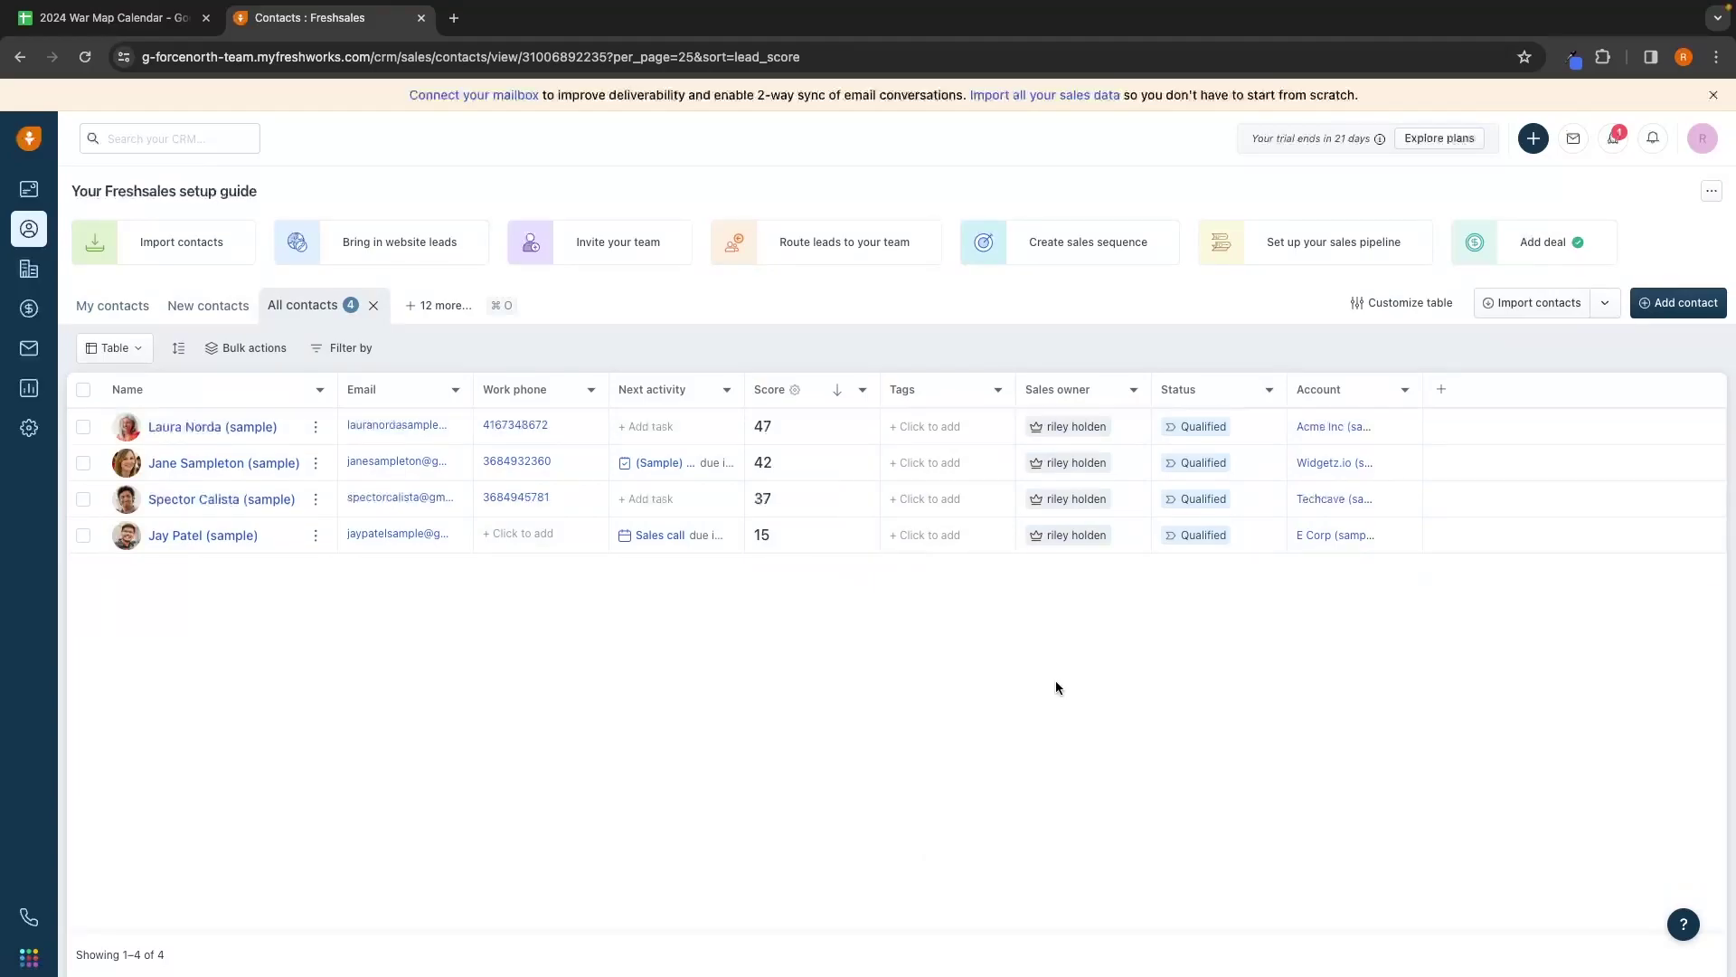
pyautogui.click(923, 535)
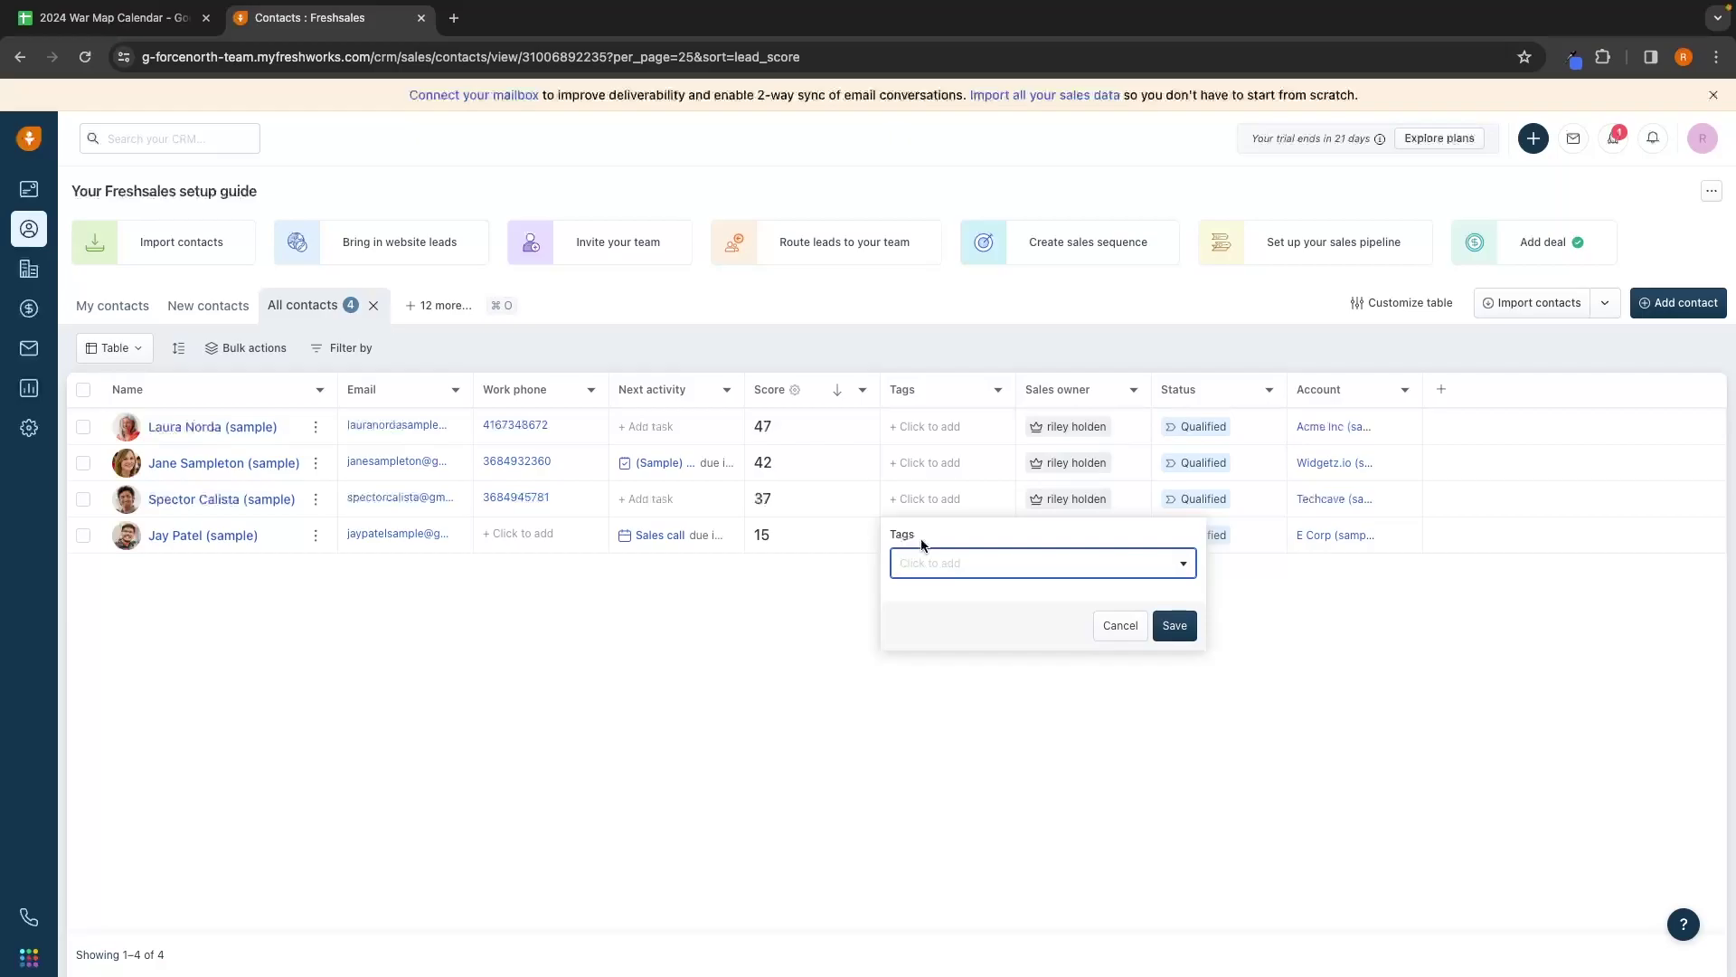
pyautogui.write('Market')
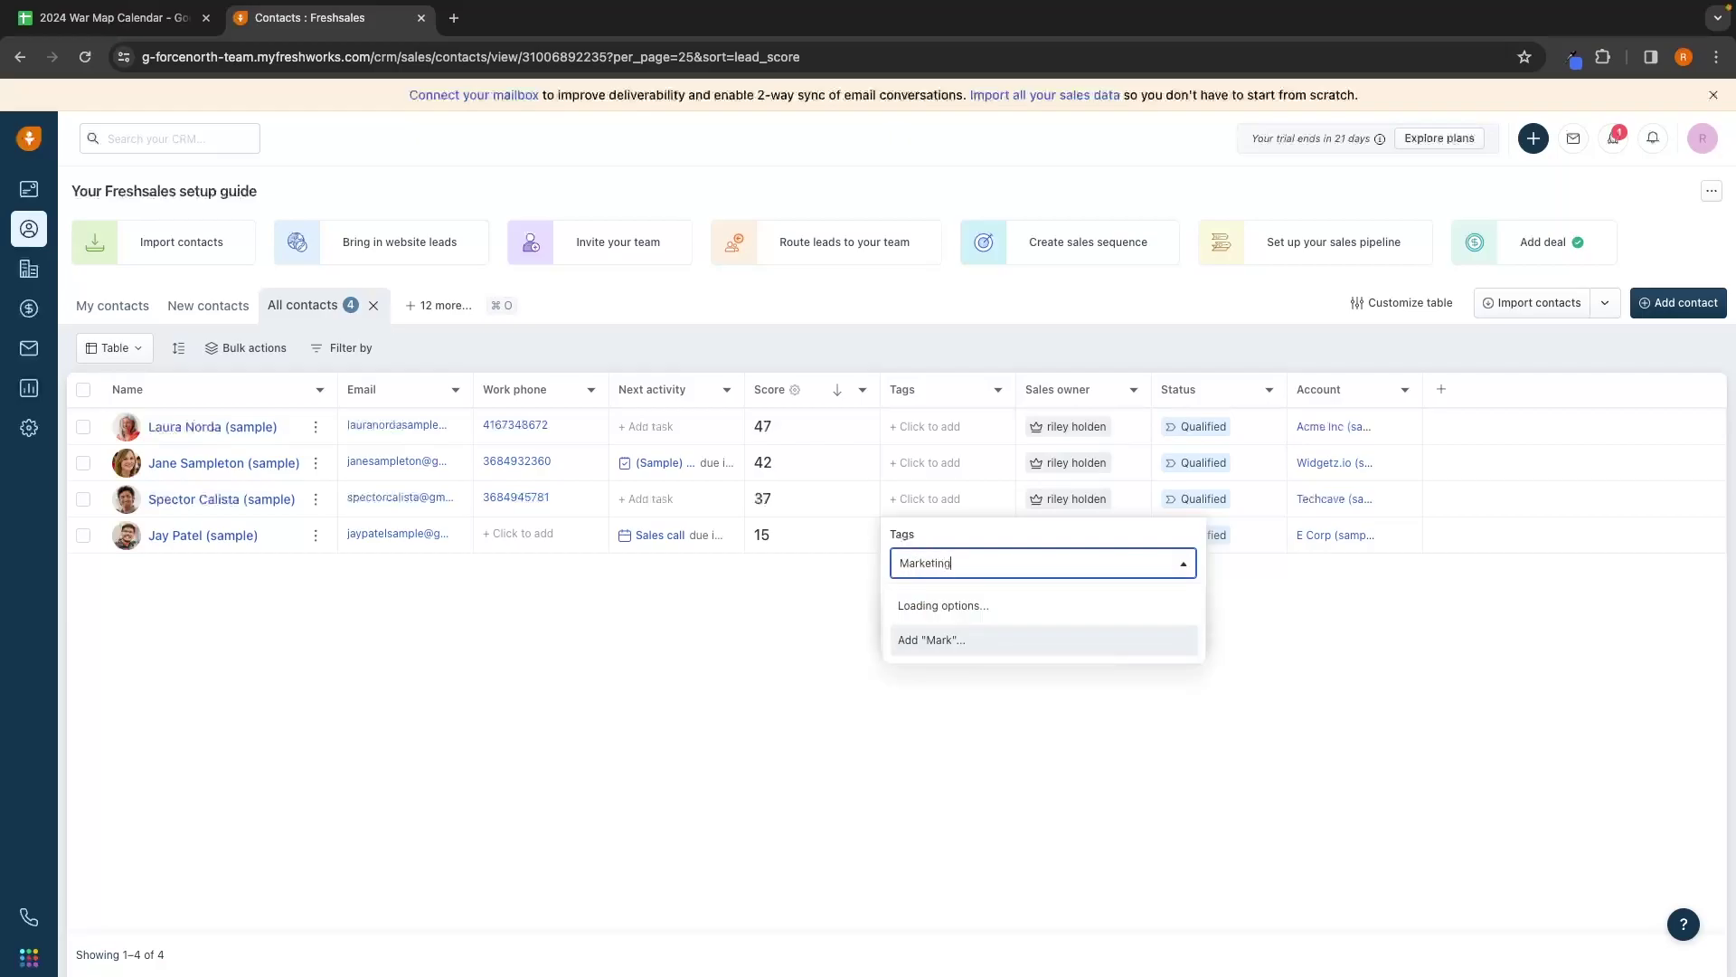
pyautogui.write('ing')
pyautogui.press('Return')
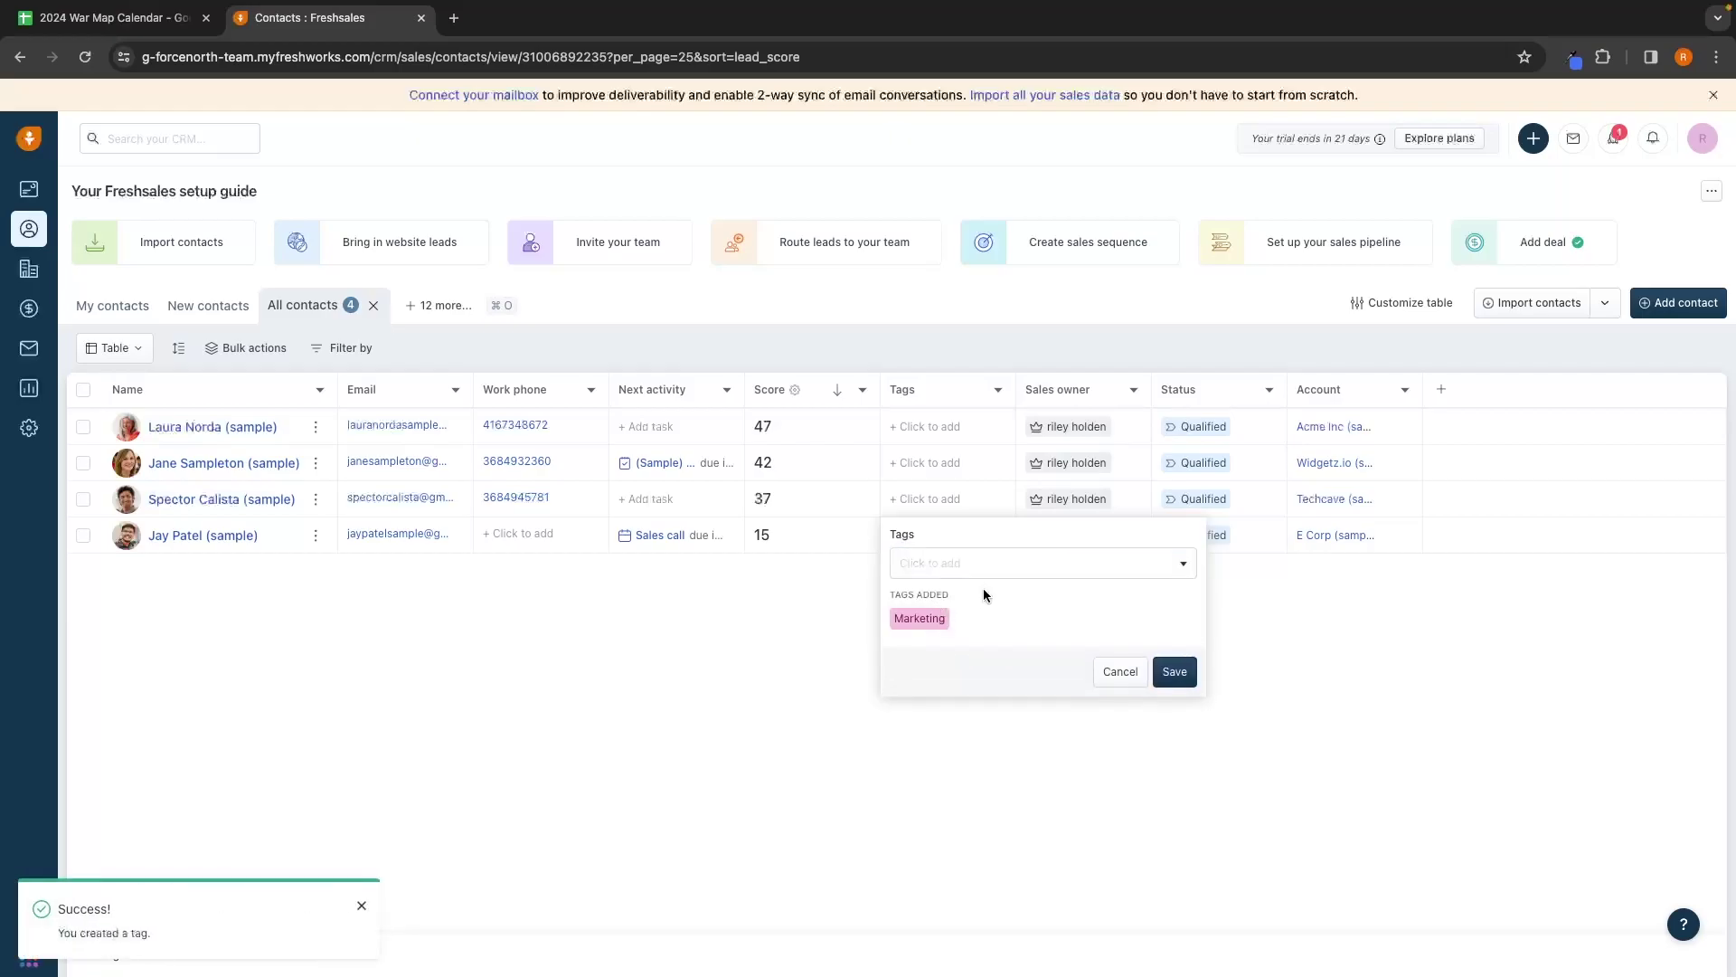
pyautogui.click(1173, 685)
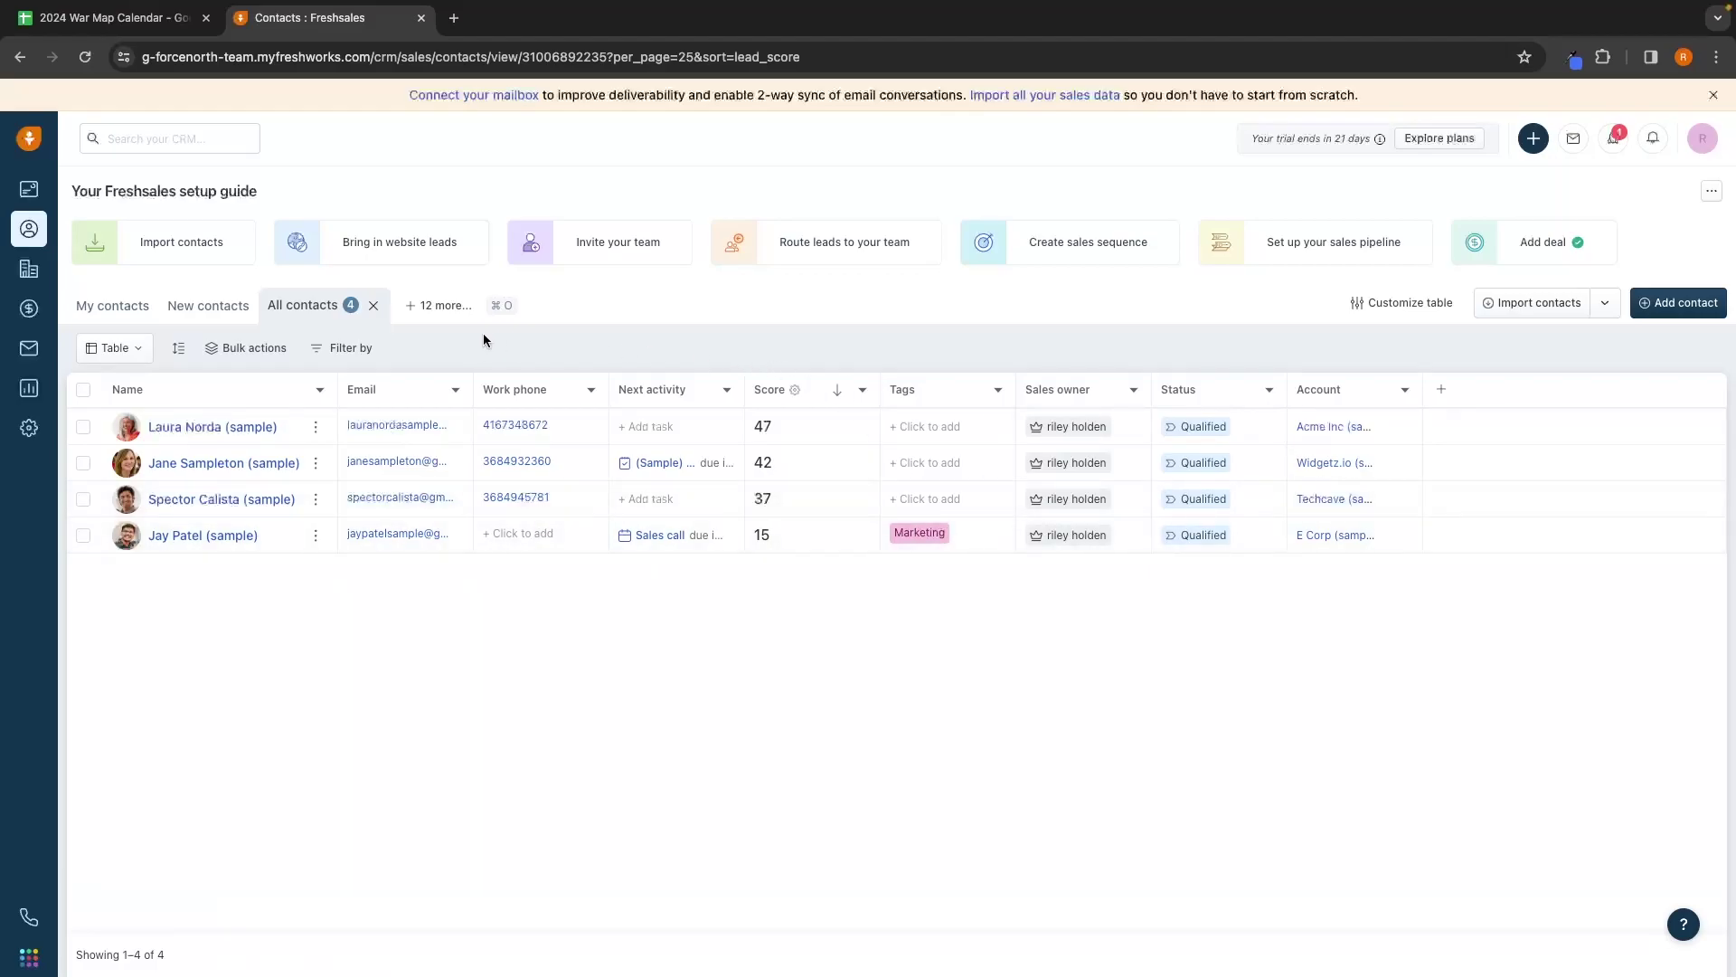
# Step: Filter the contacts list to those whose tags contain Marketing and close the filter settings
pyautogui.click(358, 349)
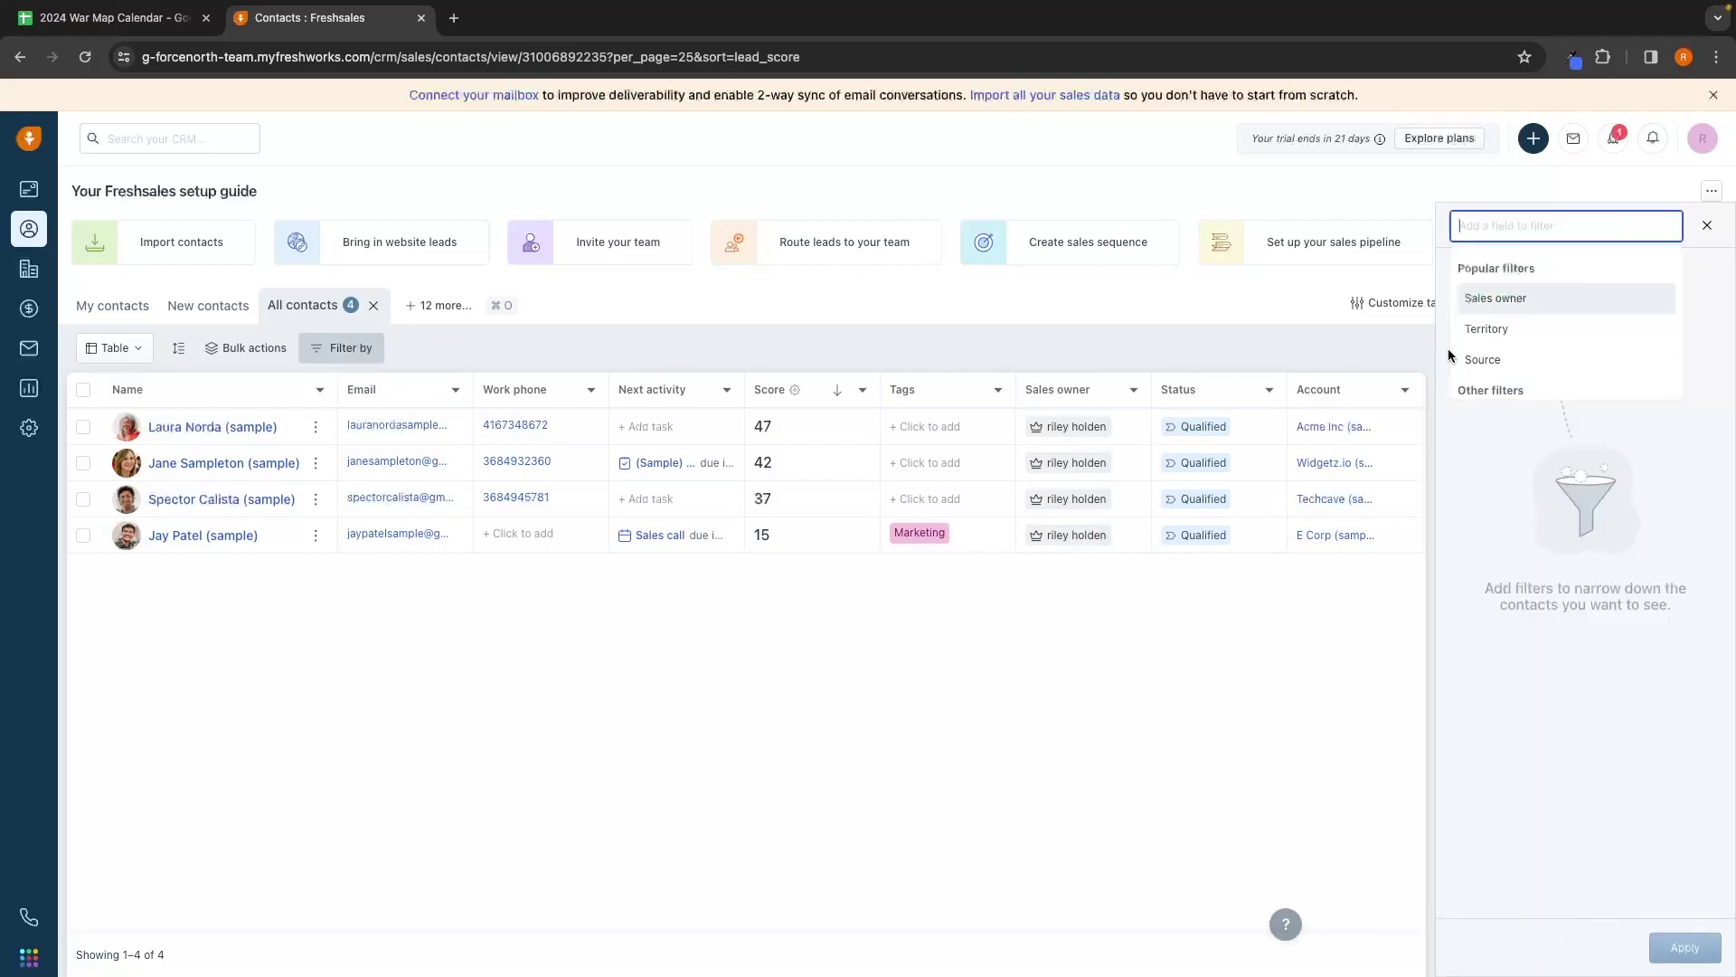
pyautogui.write('tag')
pyautogui.click(1548, 353)
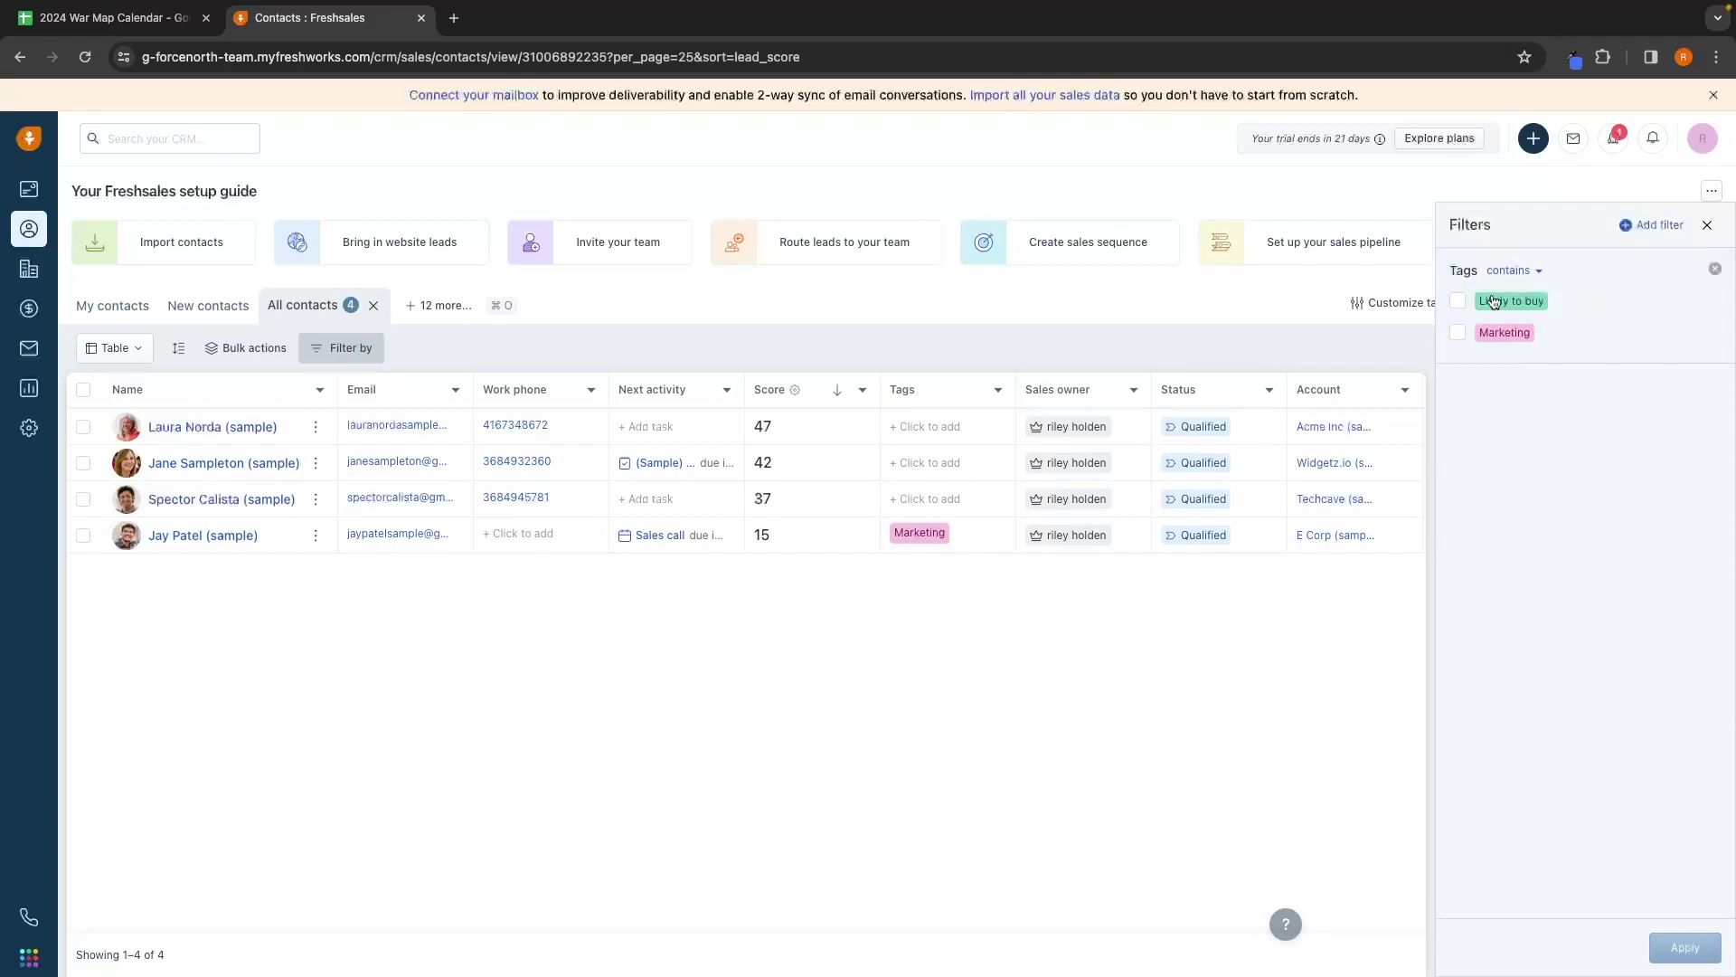
pyautogui.click(1504, 342)
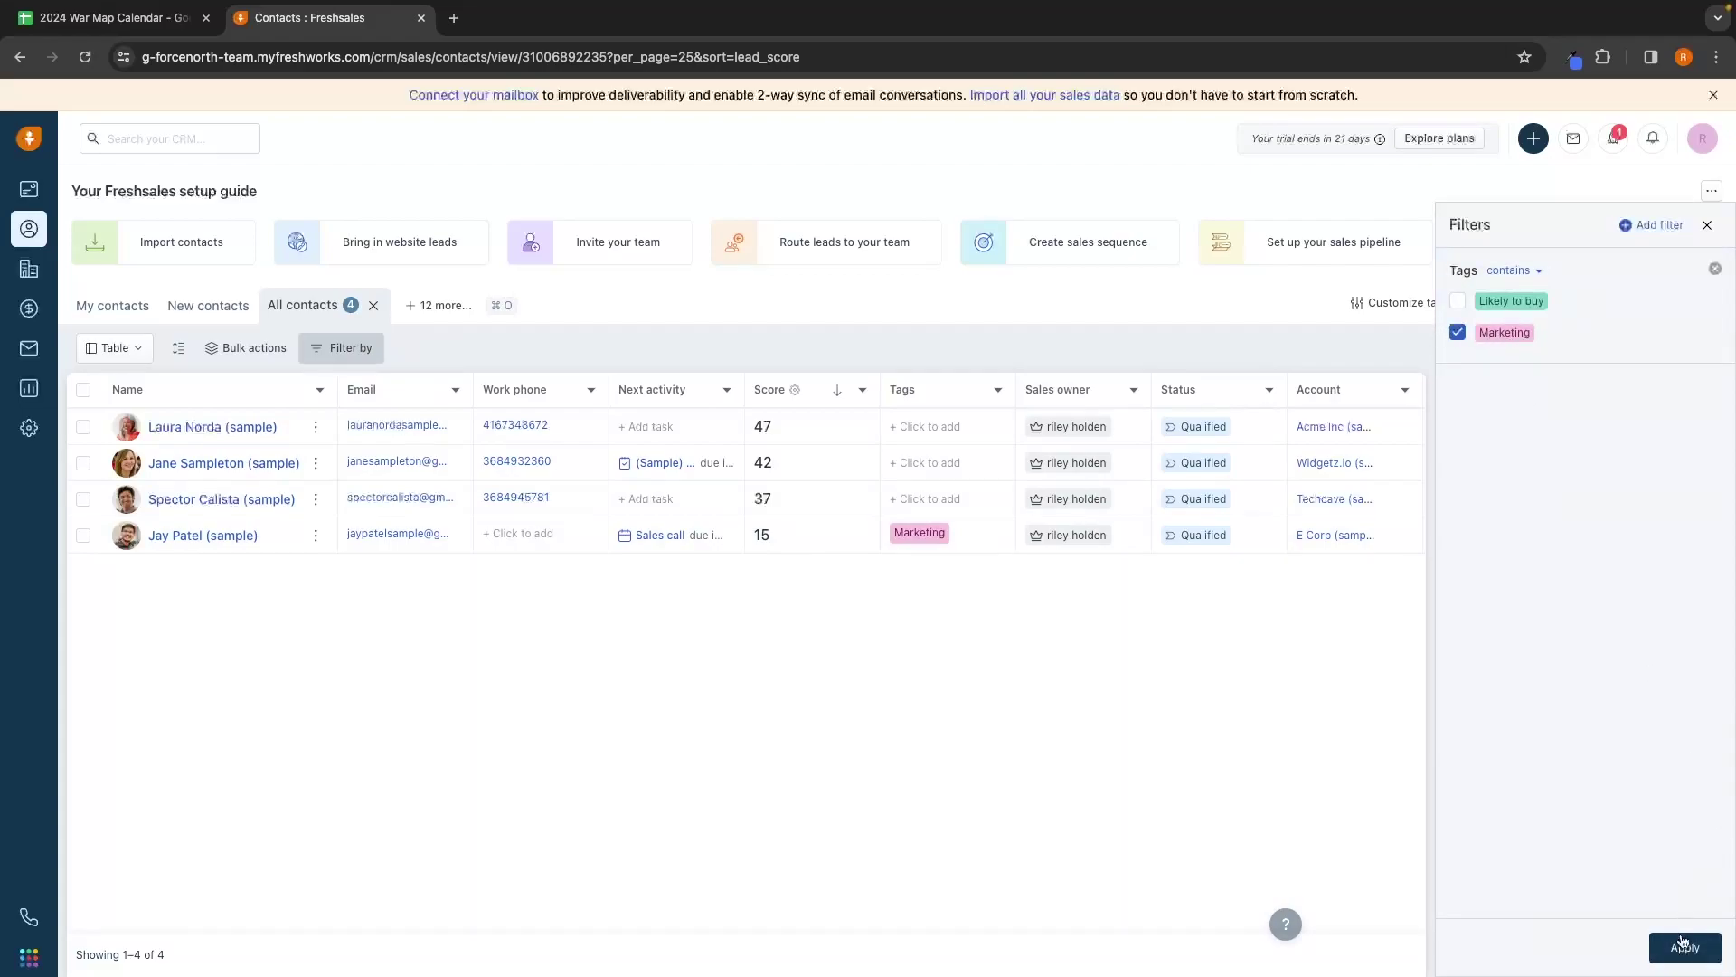
pyautogui.click(1684, 945)
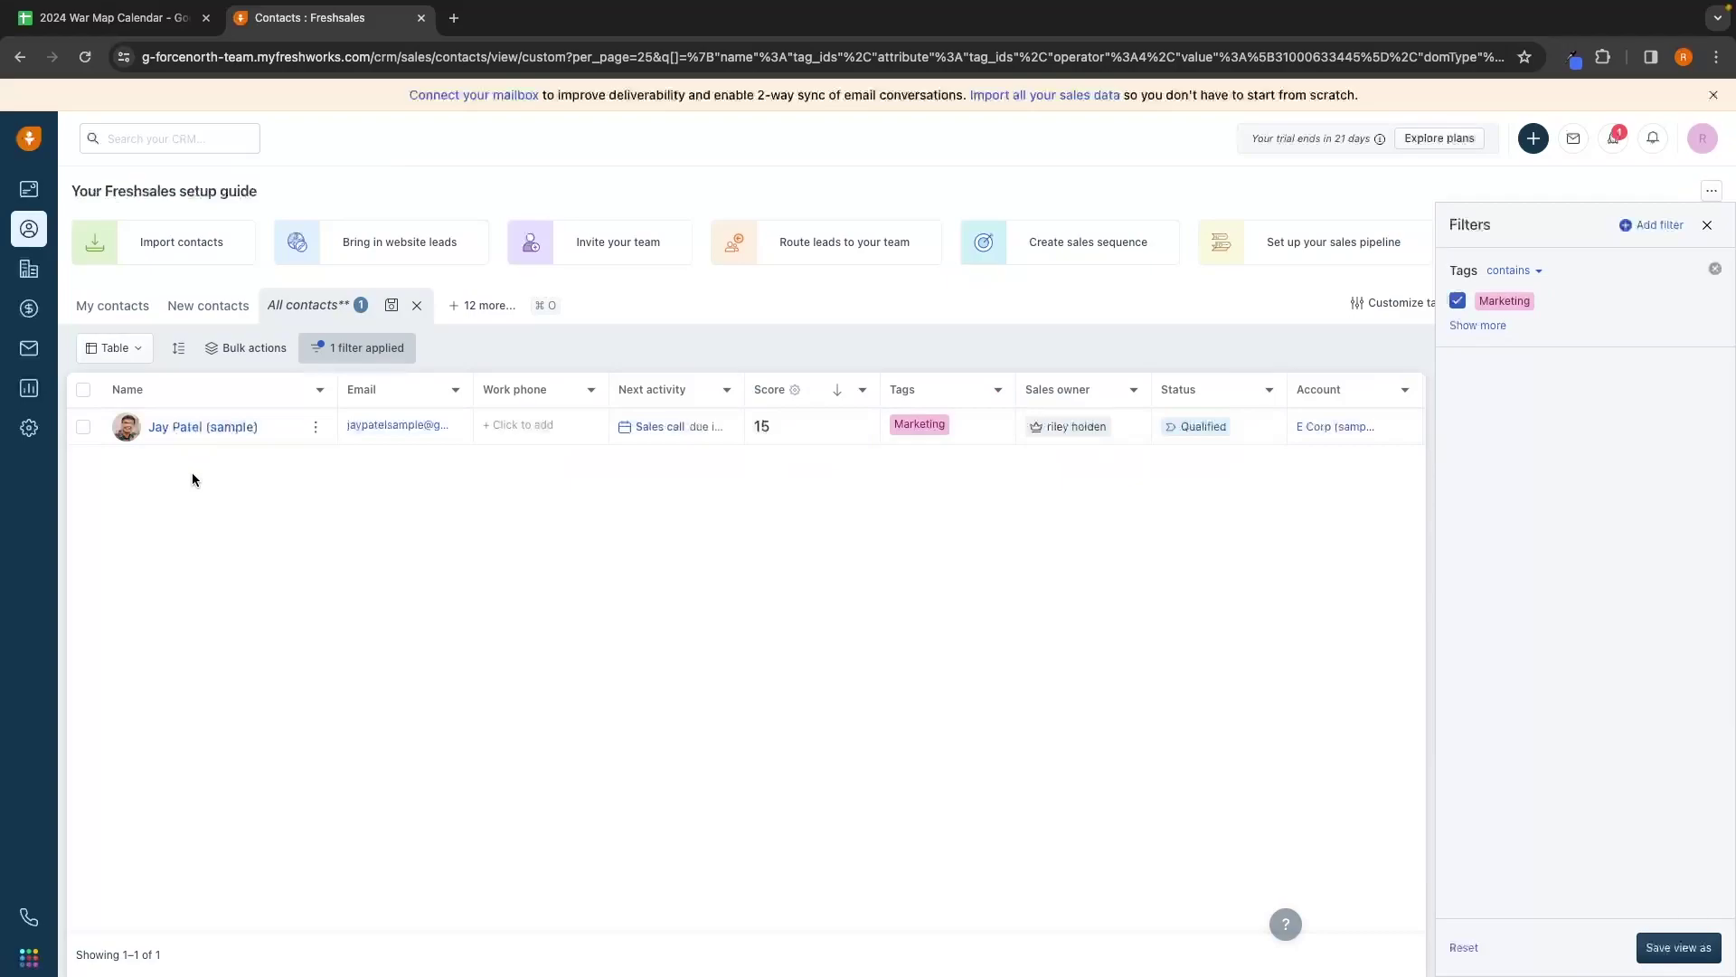
pyautogui.click(546, 503)
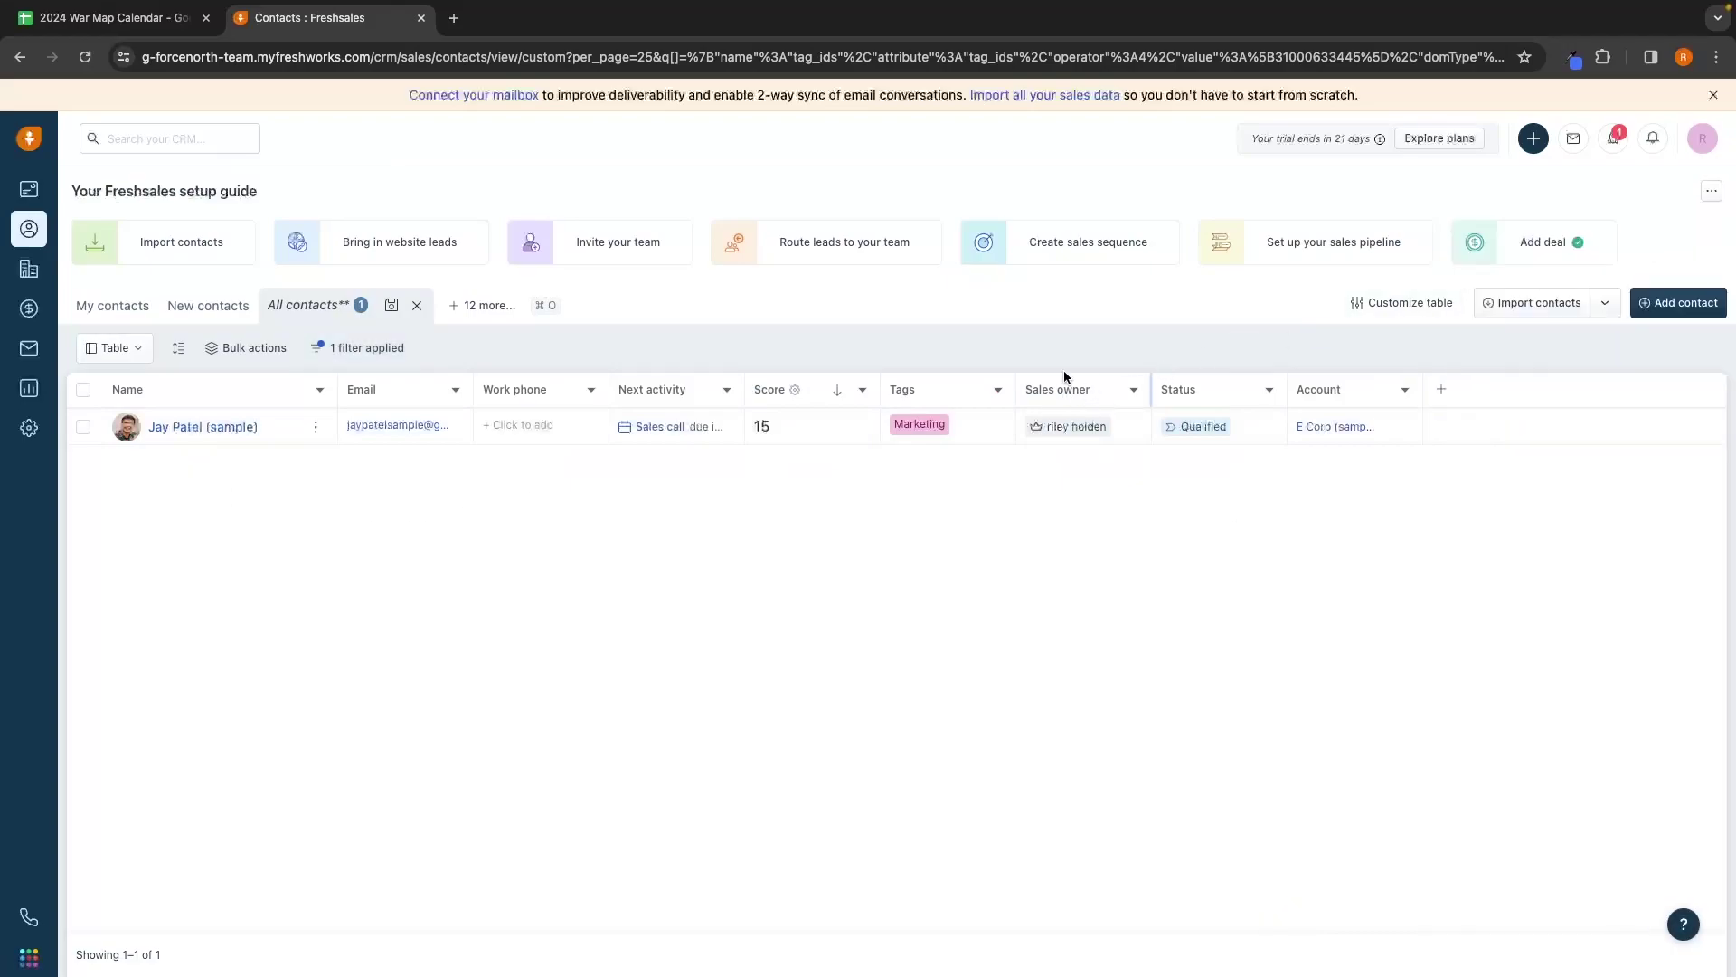
# Step: Examine the sales owner, lifecycle stage and status options of the E Corp contact in the filtered list, leaving them as they are
pyautogui.click(1088, 423)
pyautogui.click(1089, 429)
pyautogui.click(1091, 432)
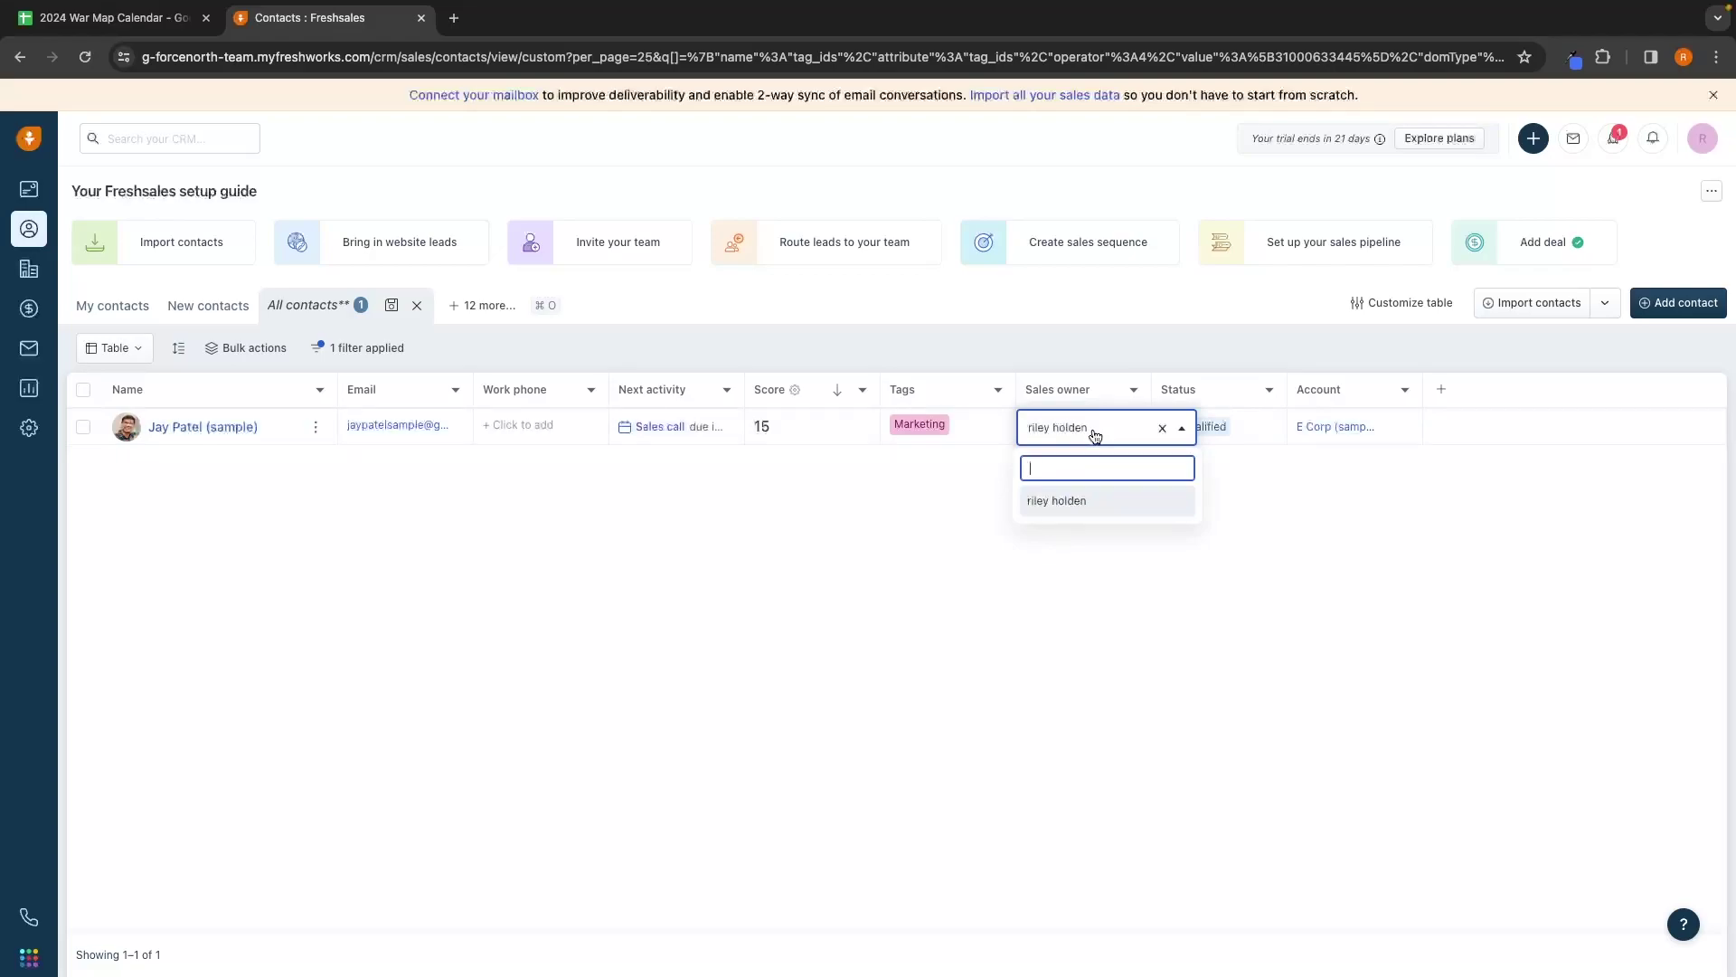
pyautogui.click(1084, 497)
pyautogui.click(1214, 428)
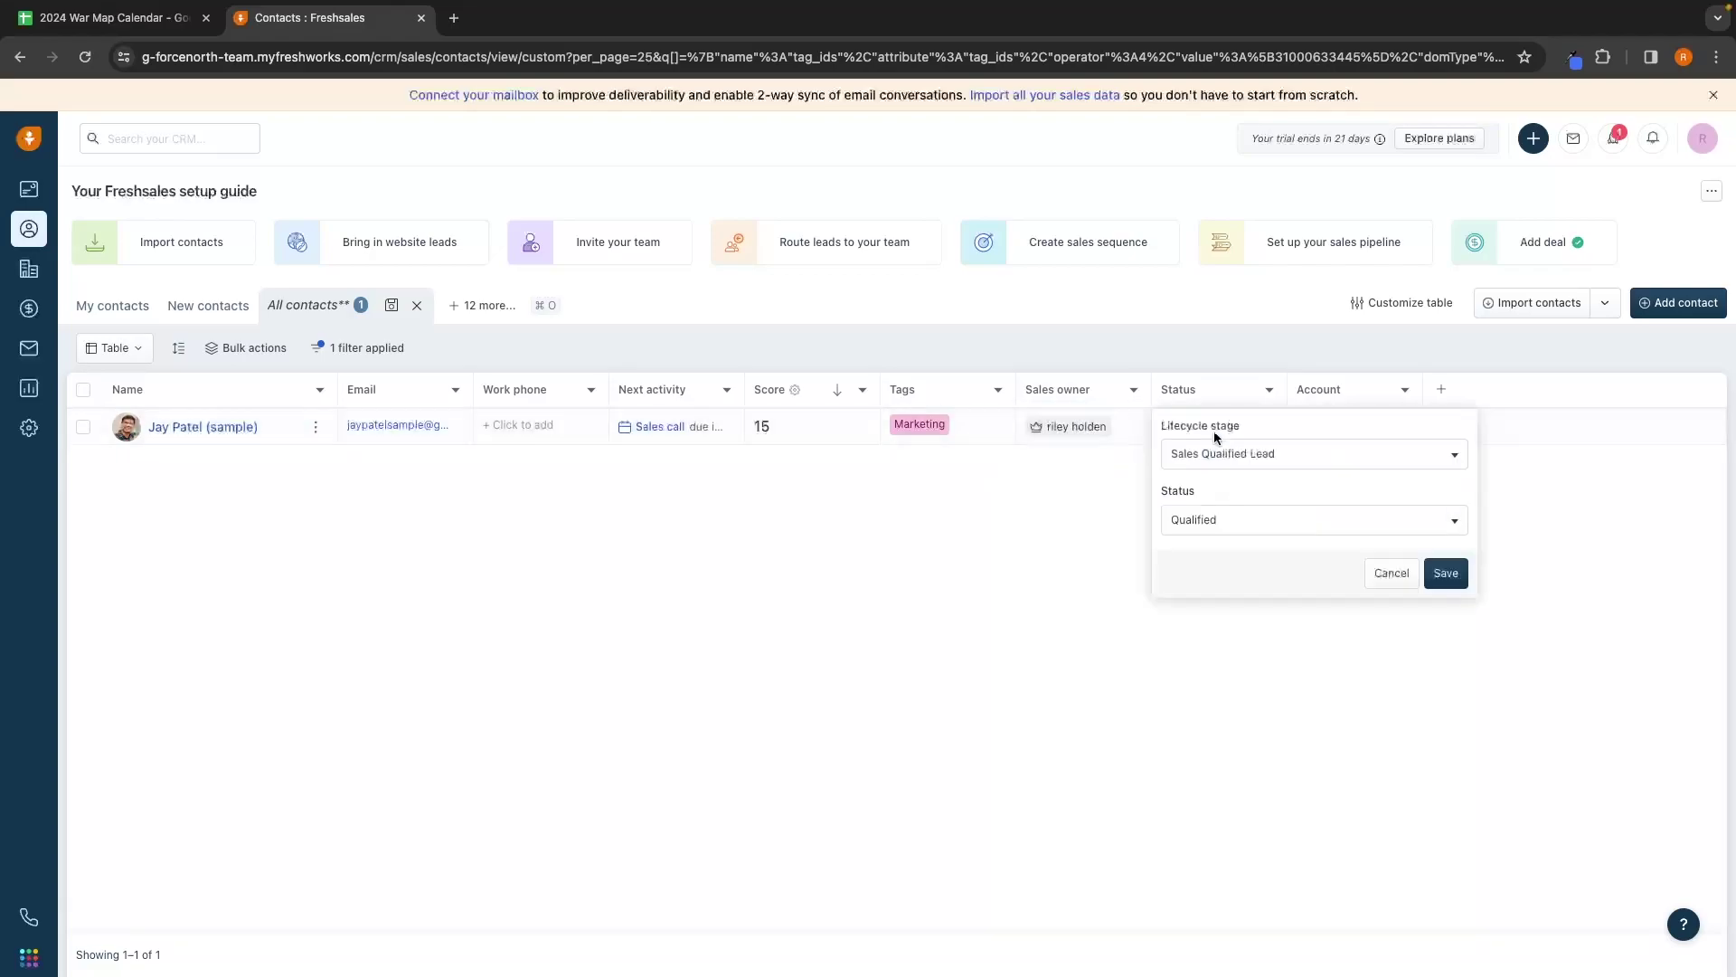
pyautogui.click(1229, 524)
pyautogui.click(1180, 518)
pyautogui.click(1091, 501)
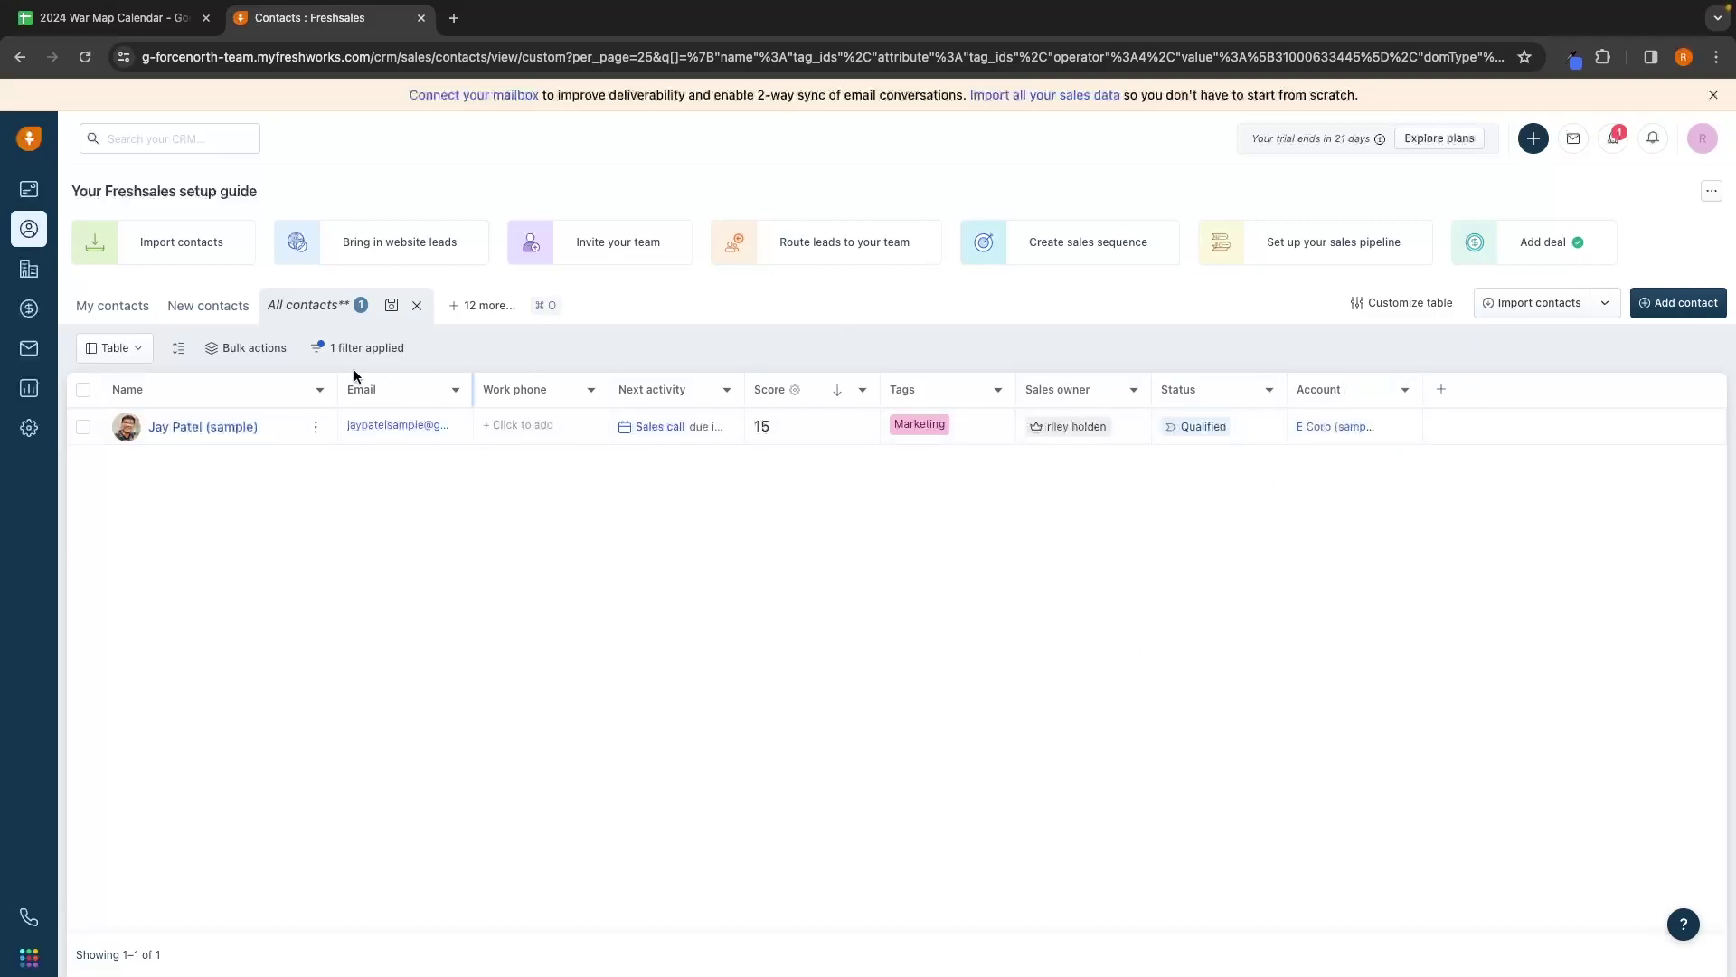
# Step: Remove the Marketing tag filter from the contacts list and close the filter settings
pyautogui.click(366, 348)
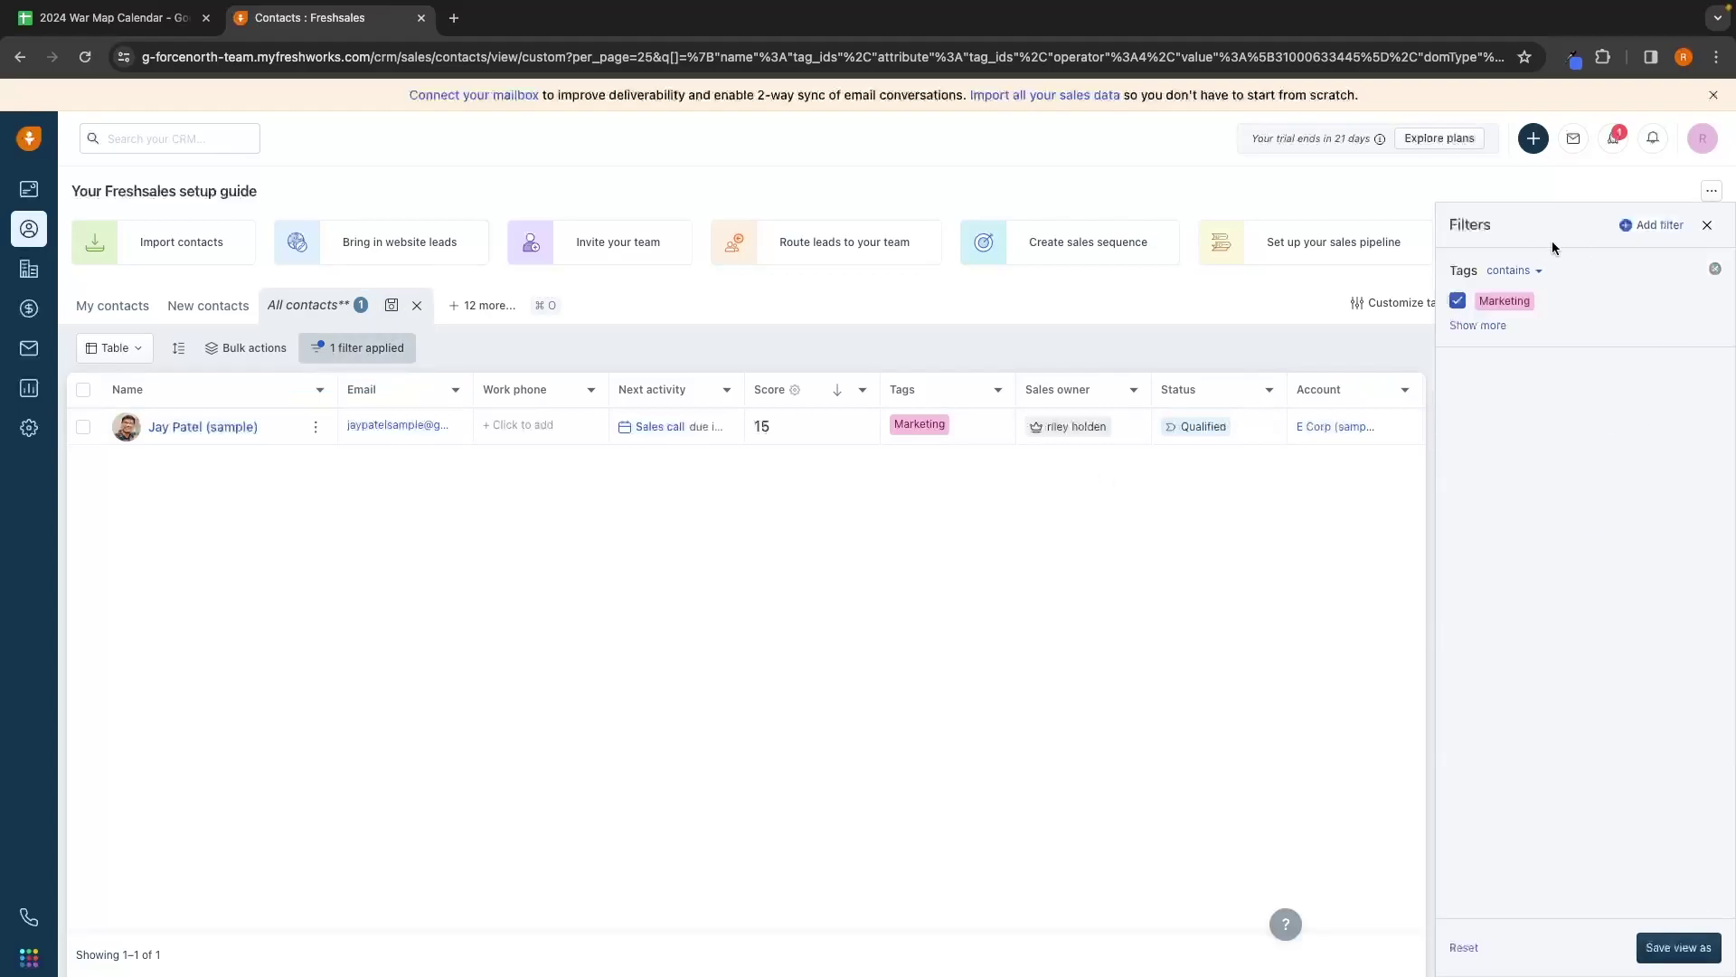
pyautogui.click(1457, 300)
pyautogui.click(1688, 944)
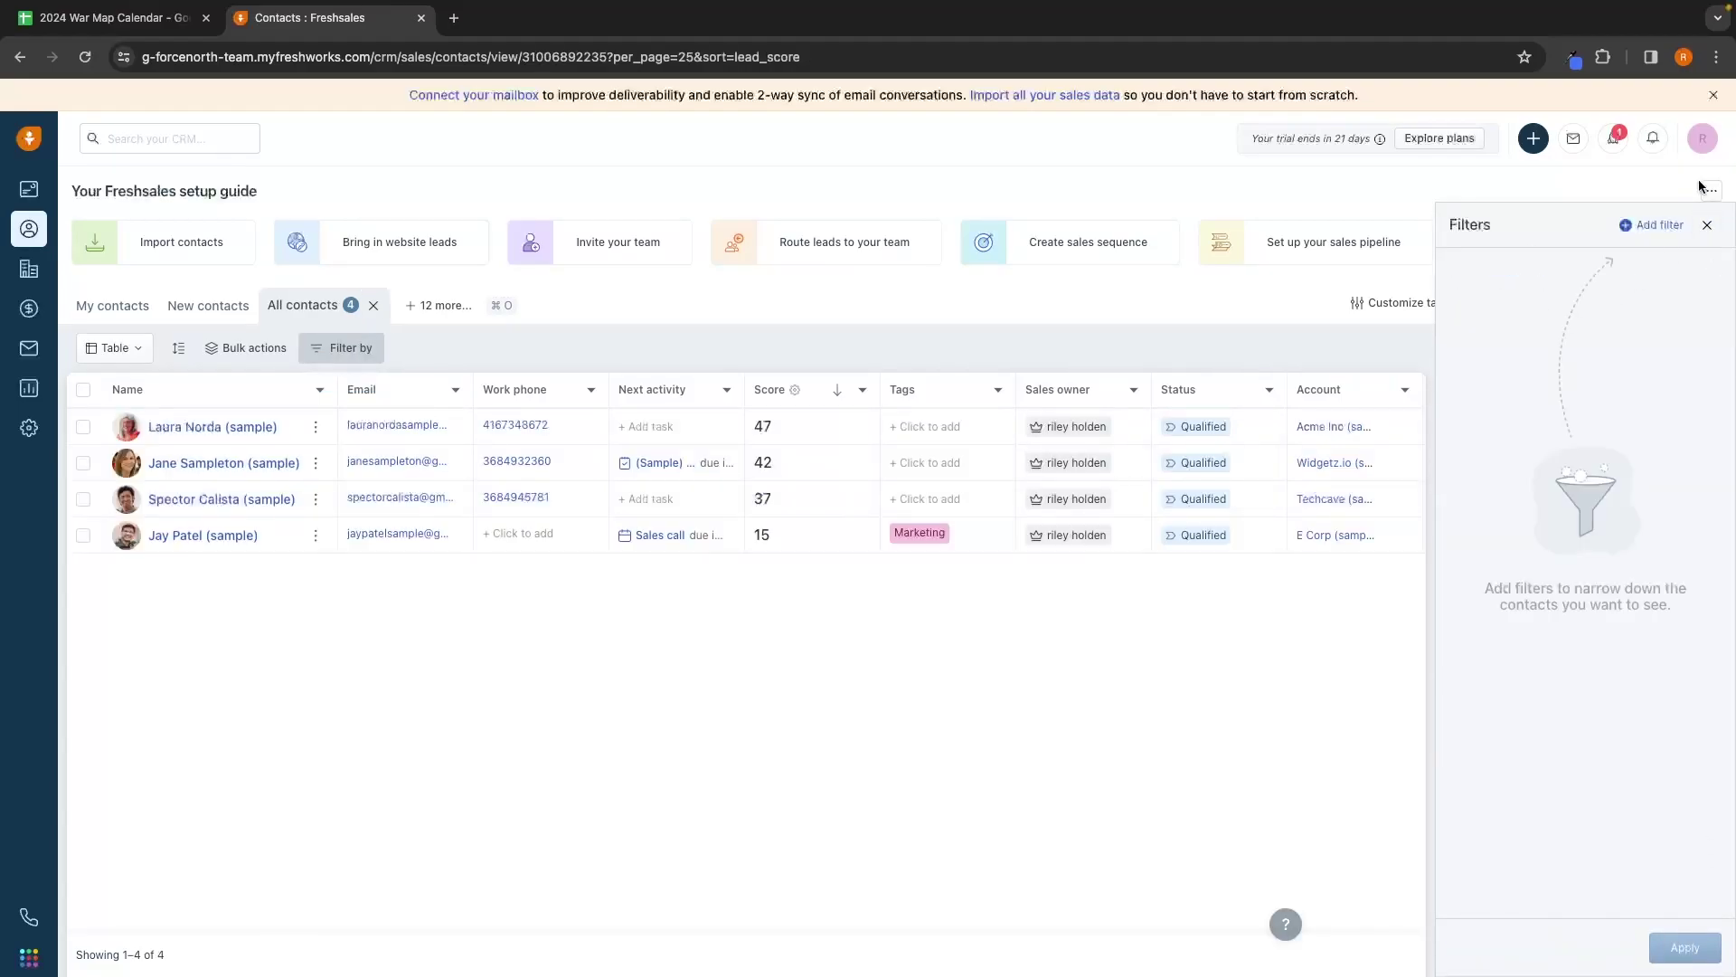
pyautogui.click(1707, 225)
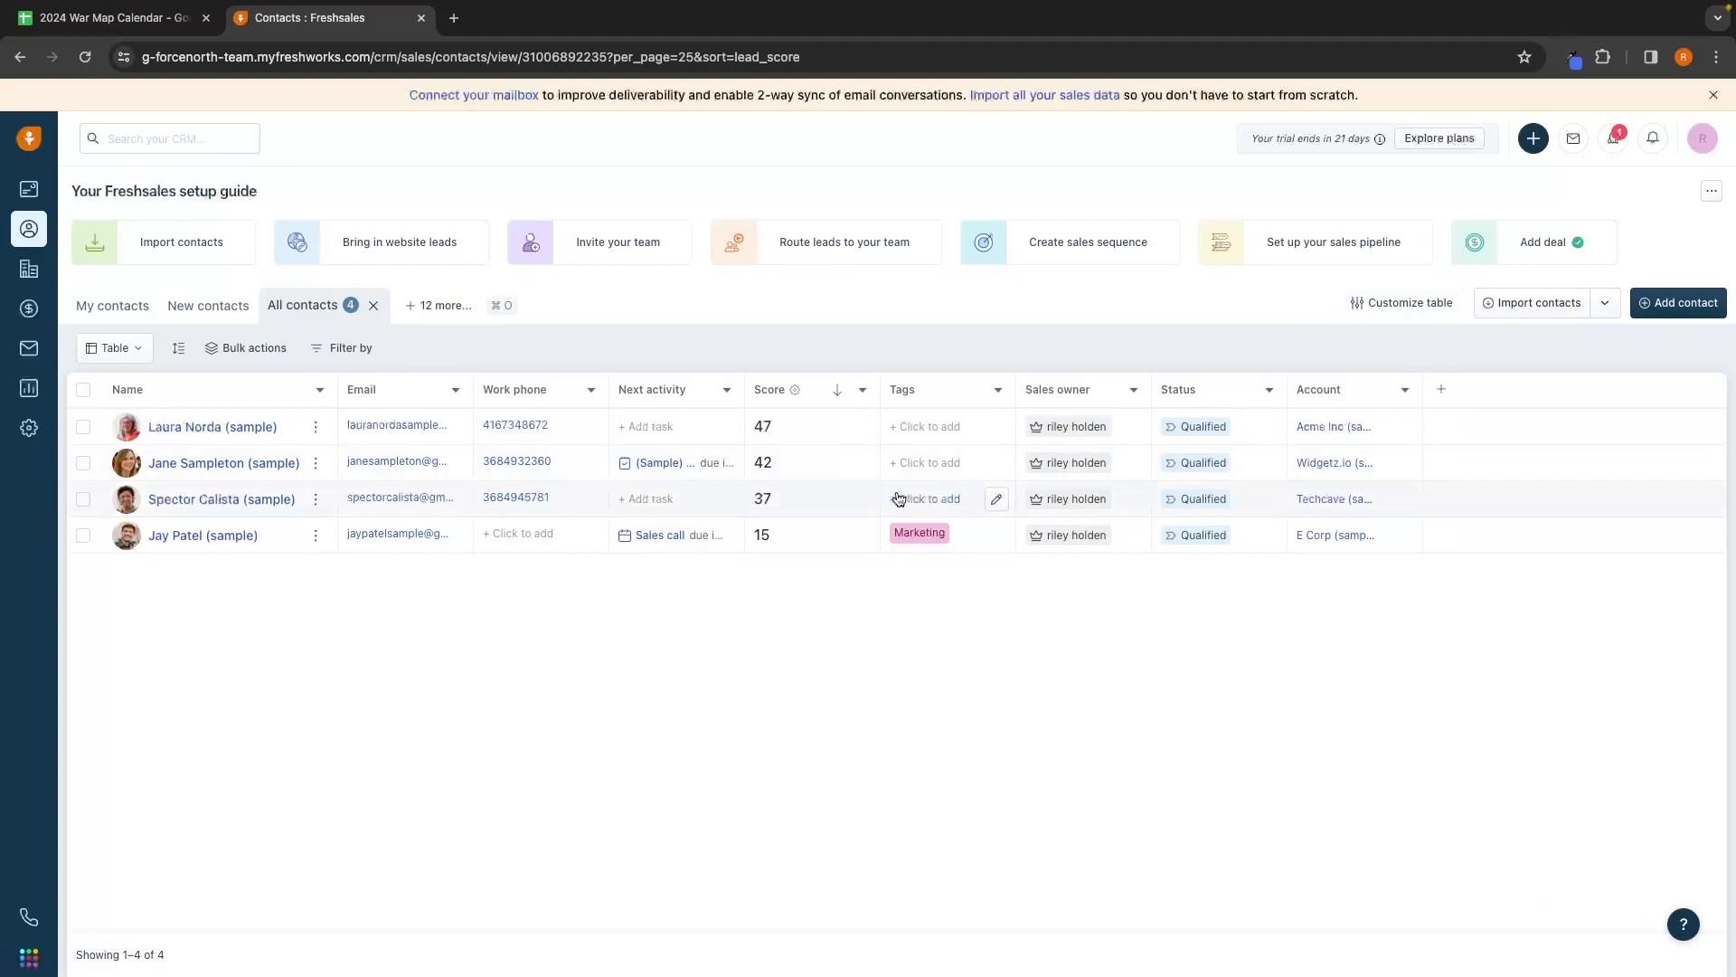
# Step: Review the fields for adding a new contact and the available contact import sources, cancelling both without saving
pyautogui.click(1679, 306)
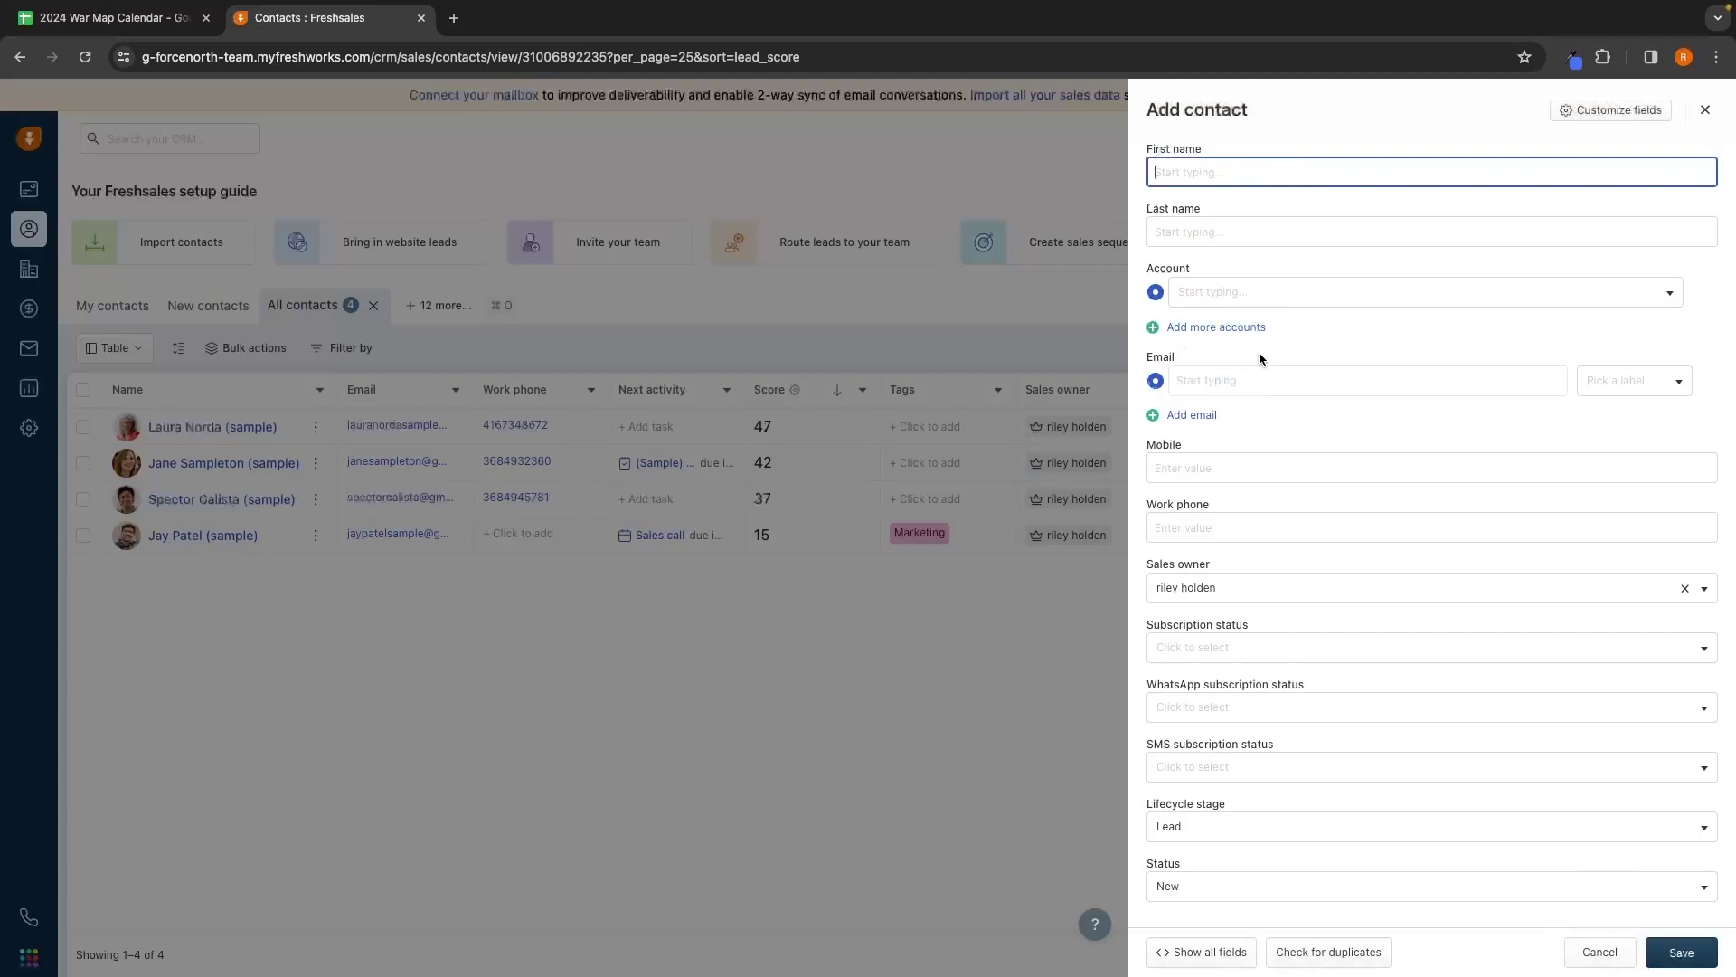
pyautogui.scroll(-1, 1266, 362)
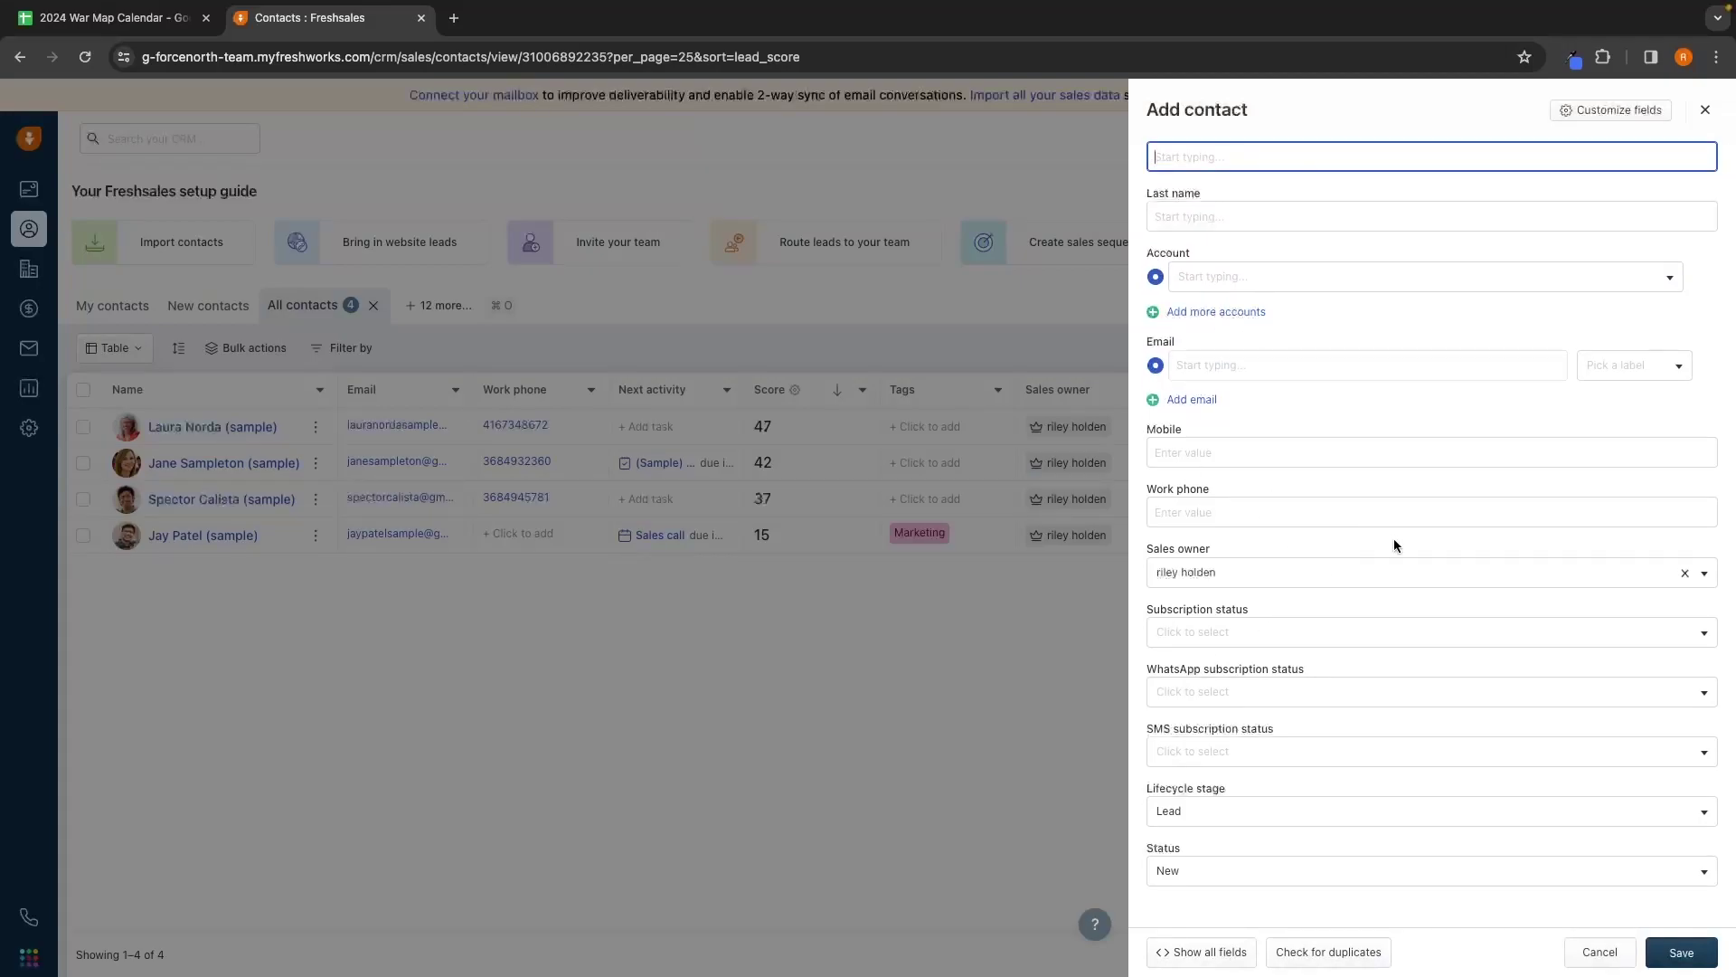
pyautogui.click(927, 686)
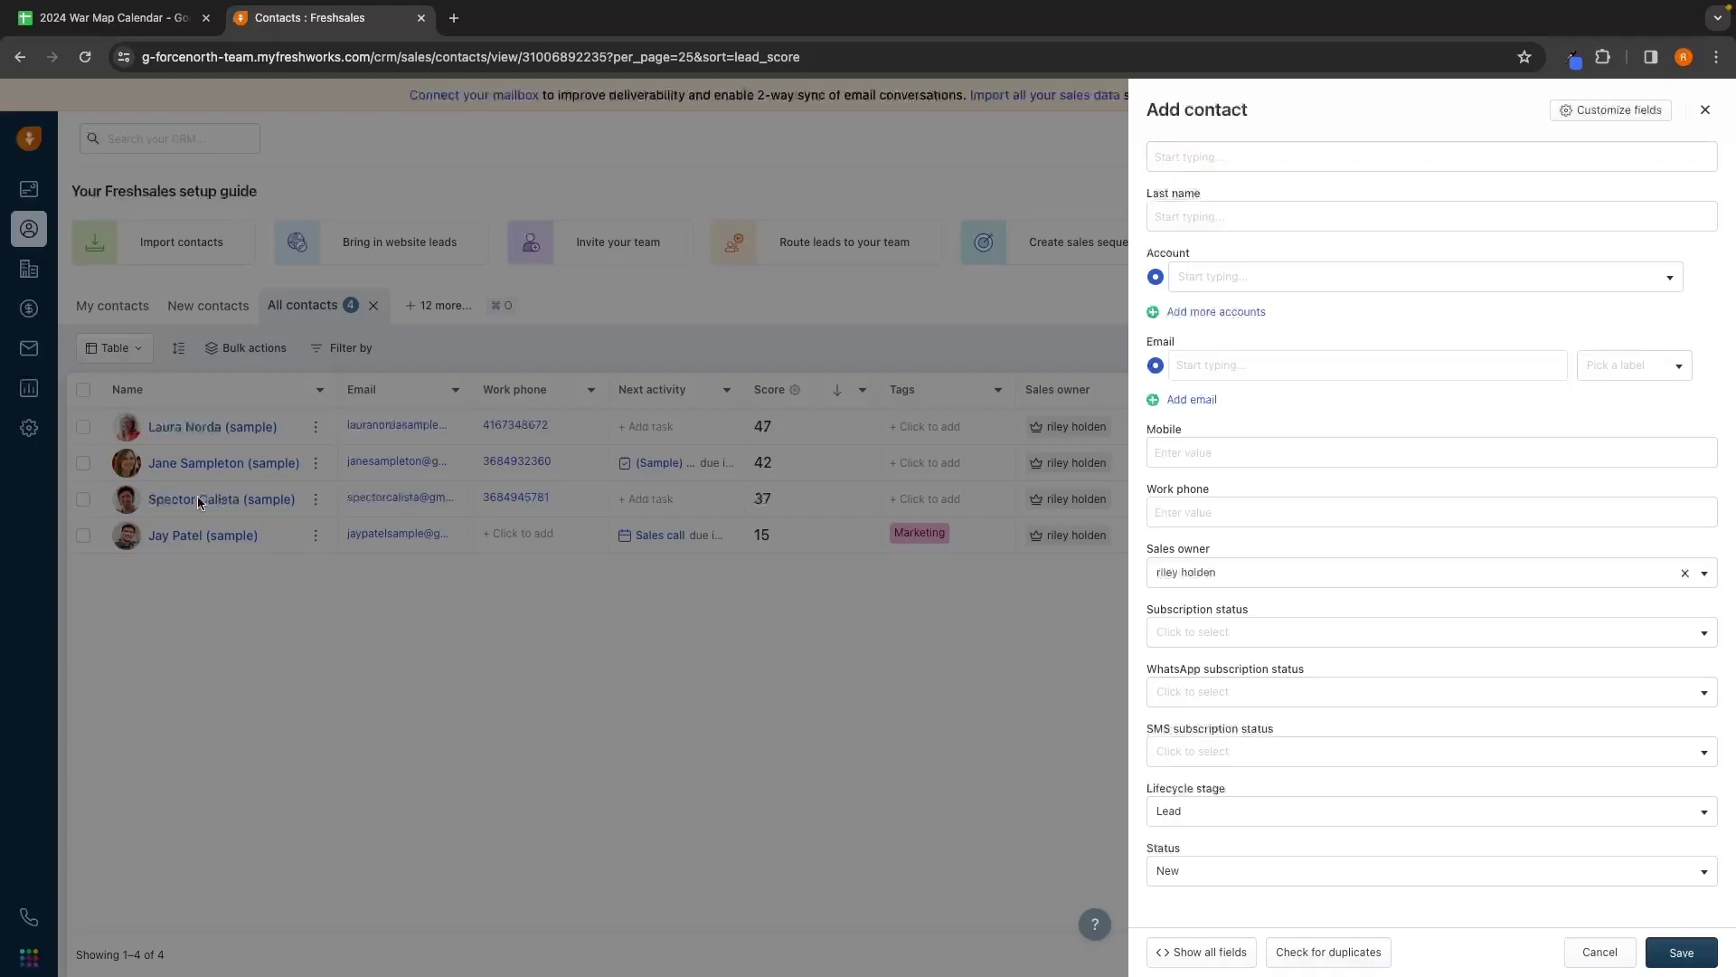
pyautogui.click(1599, 949)
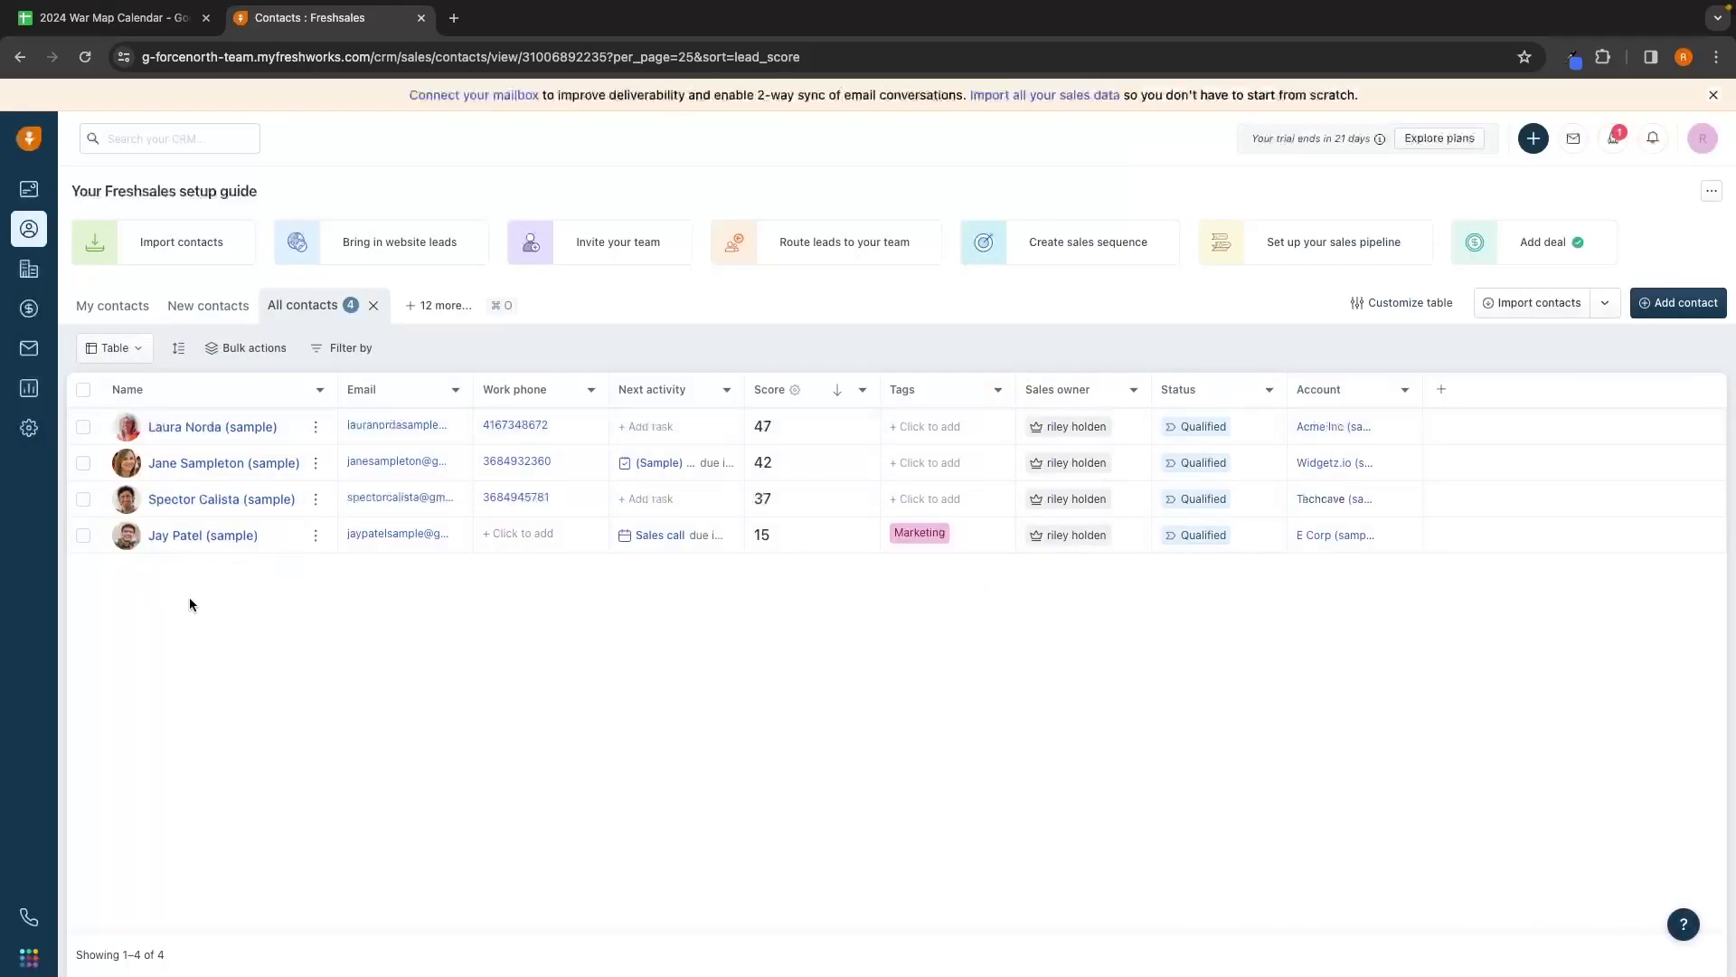
pyautogui.click(1518, 310)
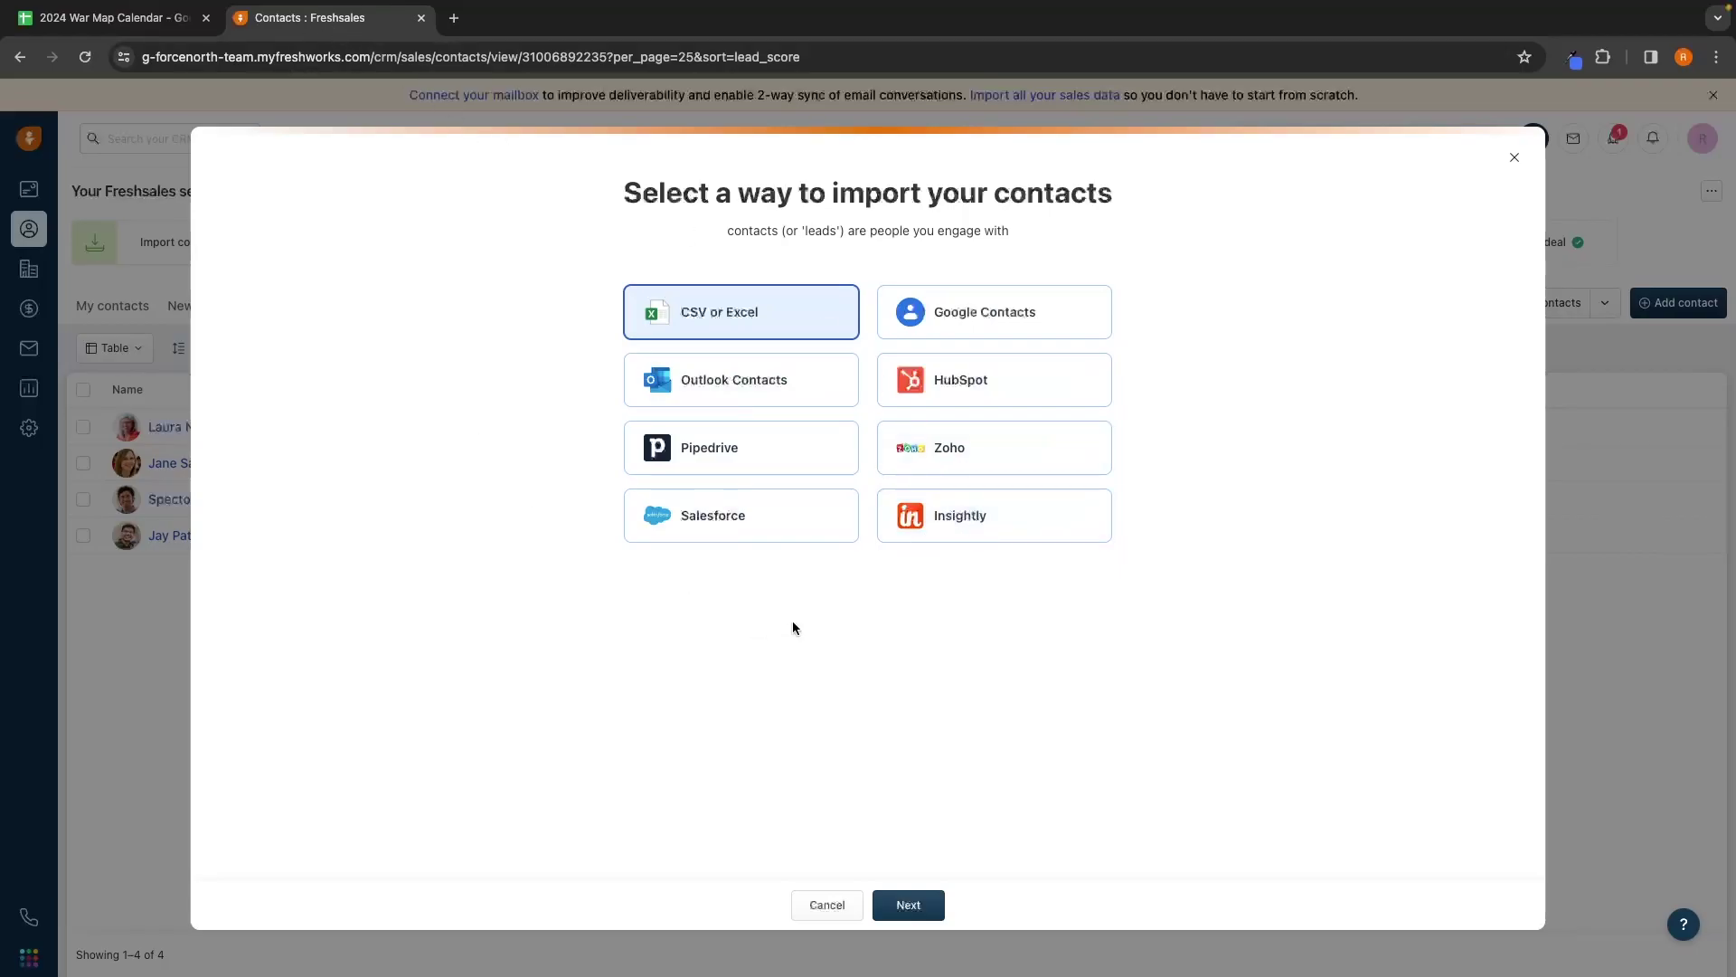
pyautogui.press('Escape')
# Step: Review the E Corp account's activity timeline, notes, tasks and meetings, and return to the accounts list
pyautogui.click(29, 271)
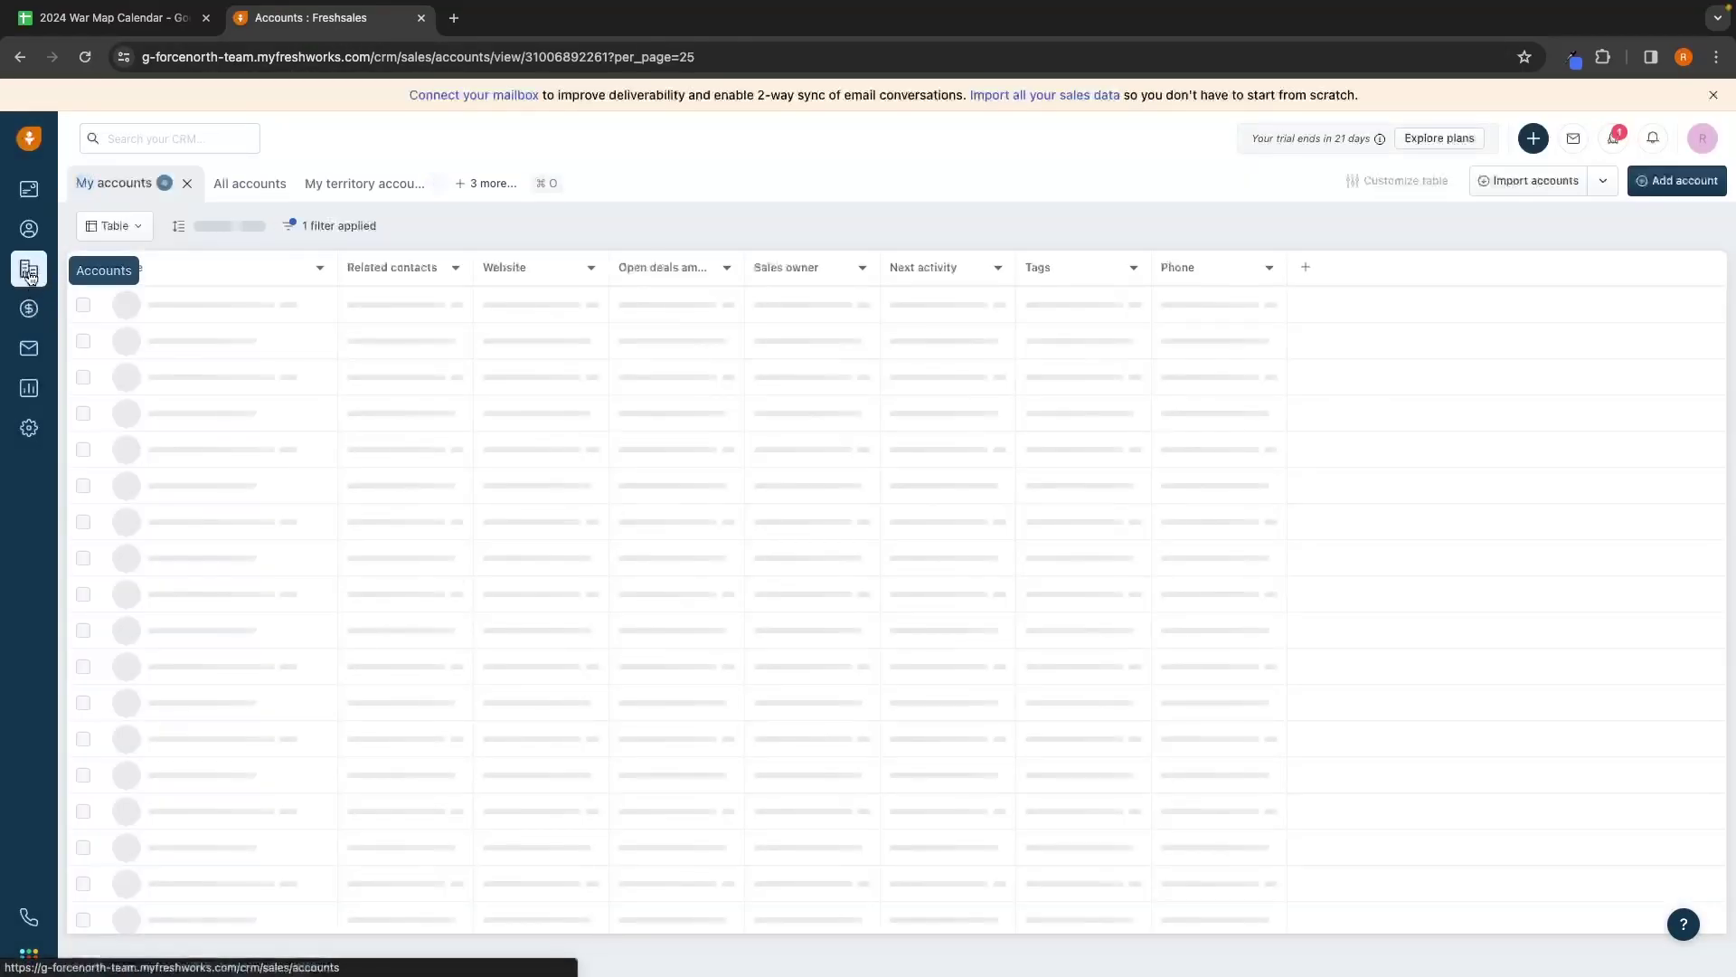
pyautogui.moveTo(180, 460)
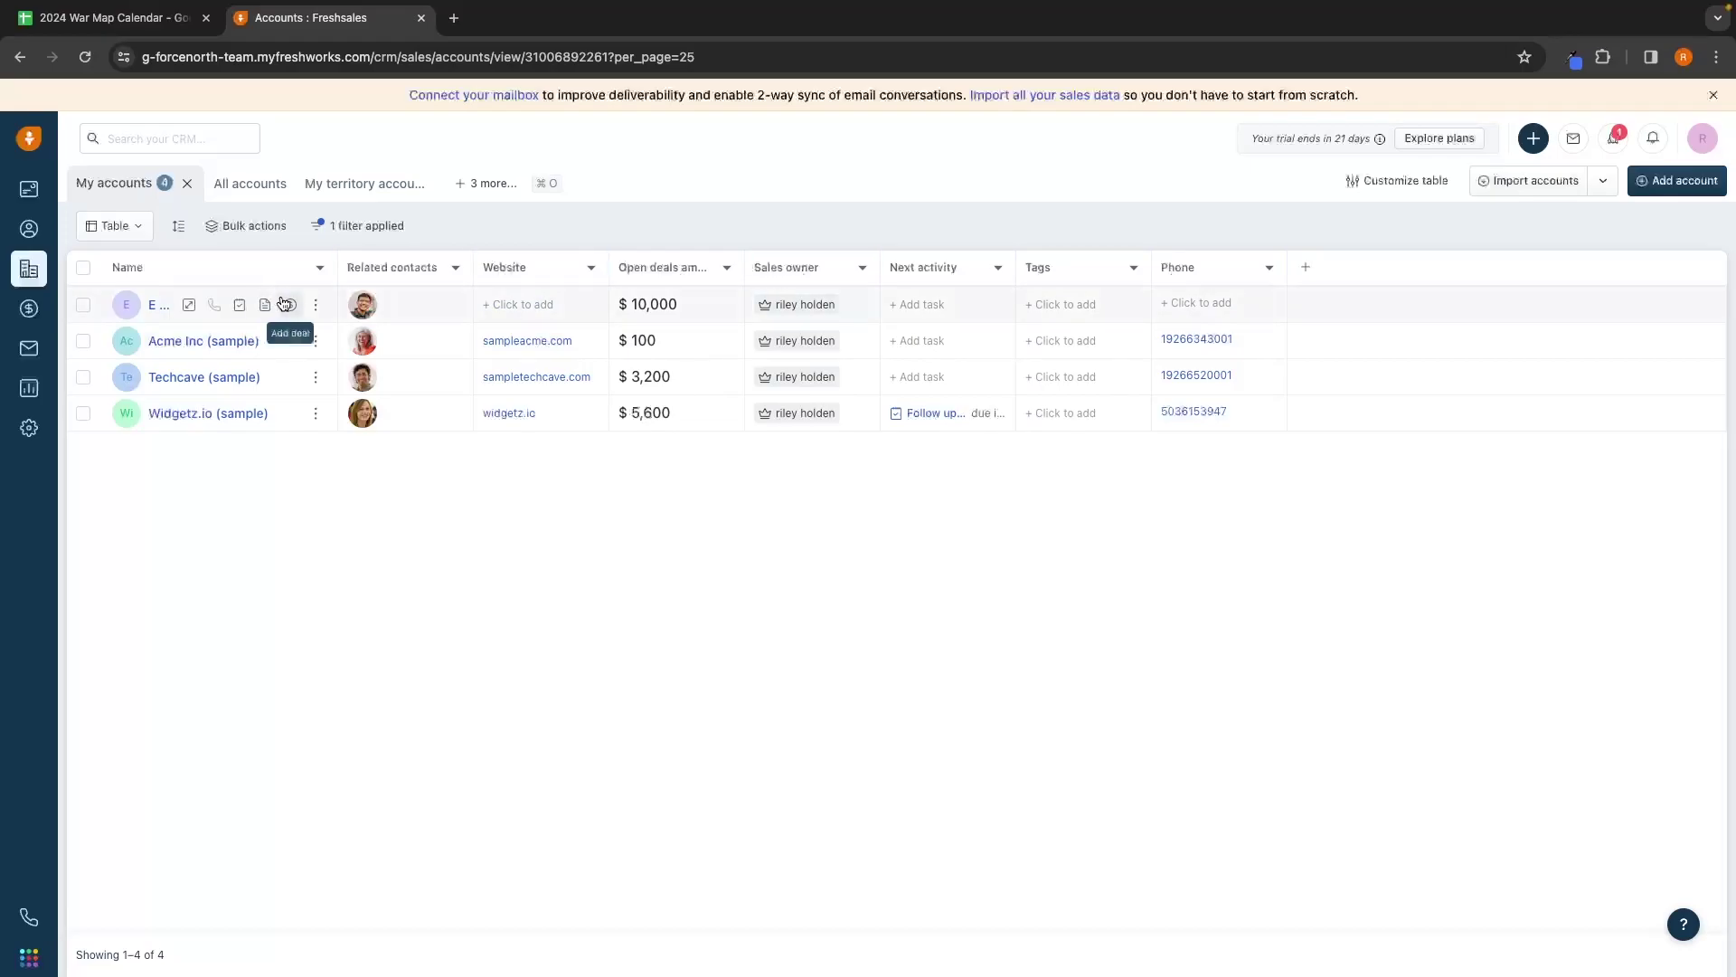
pyautogui.click(187, 304)
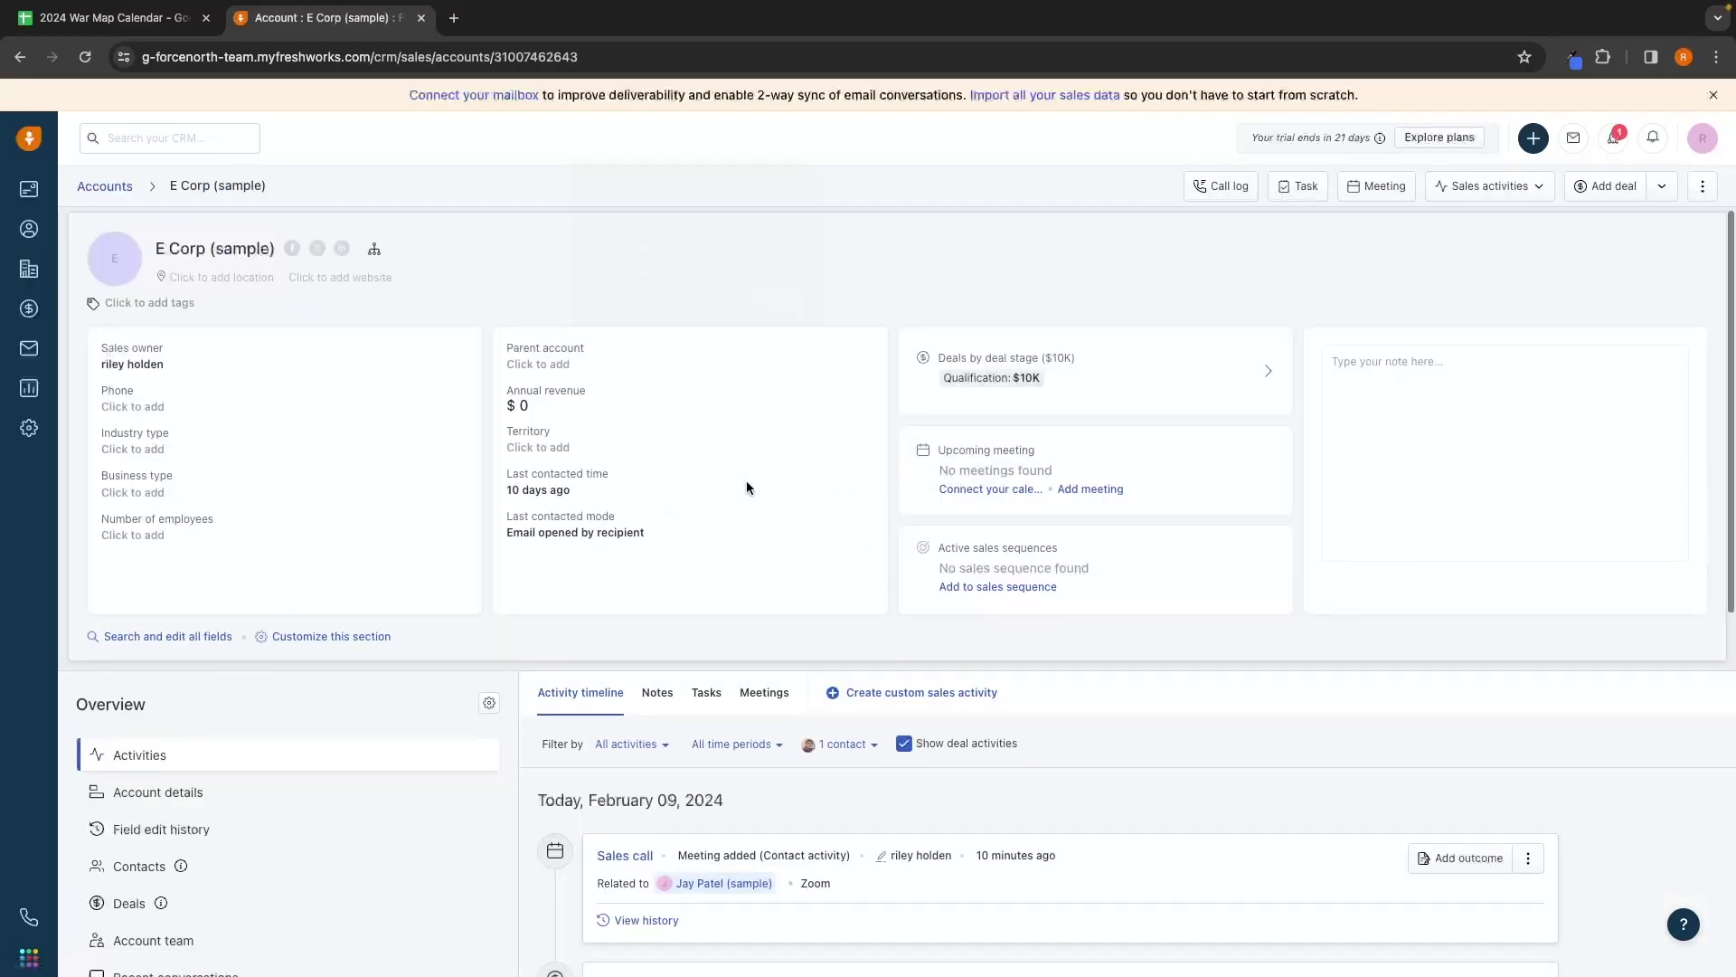
pyautogui.scroll(-5, 746, 480)
pyautogui.scroll(-1, 749, 488)
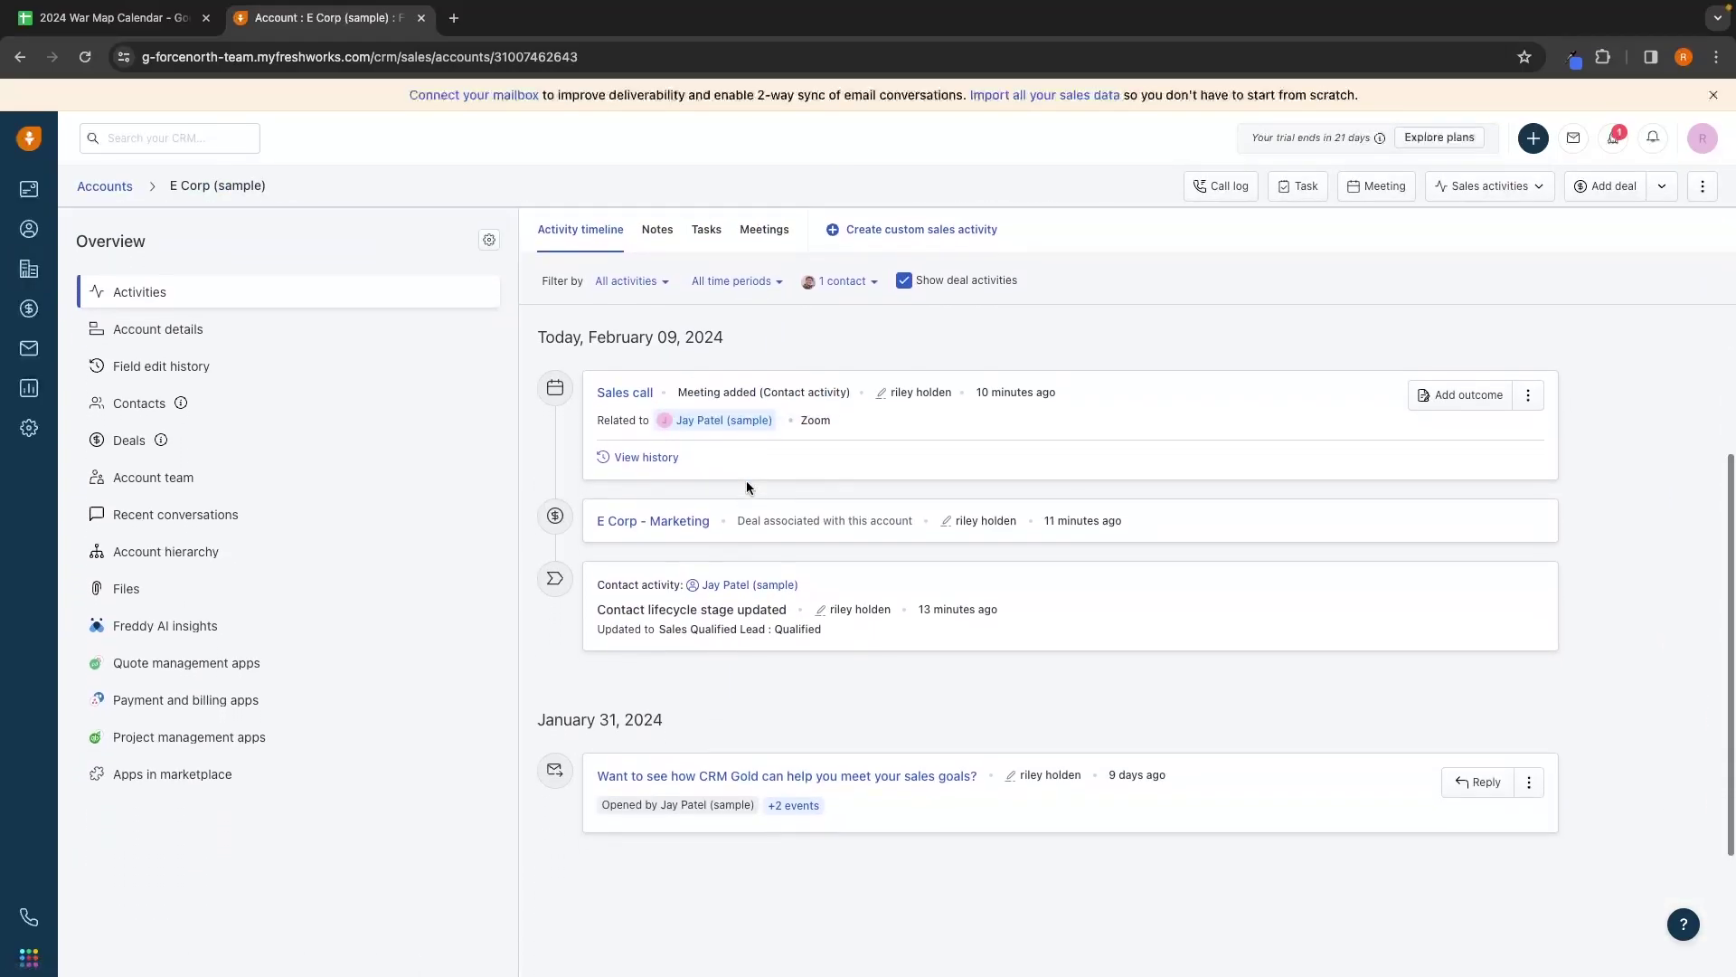
pyautogui.click(658, 234)
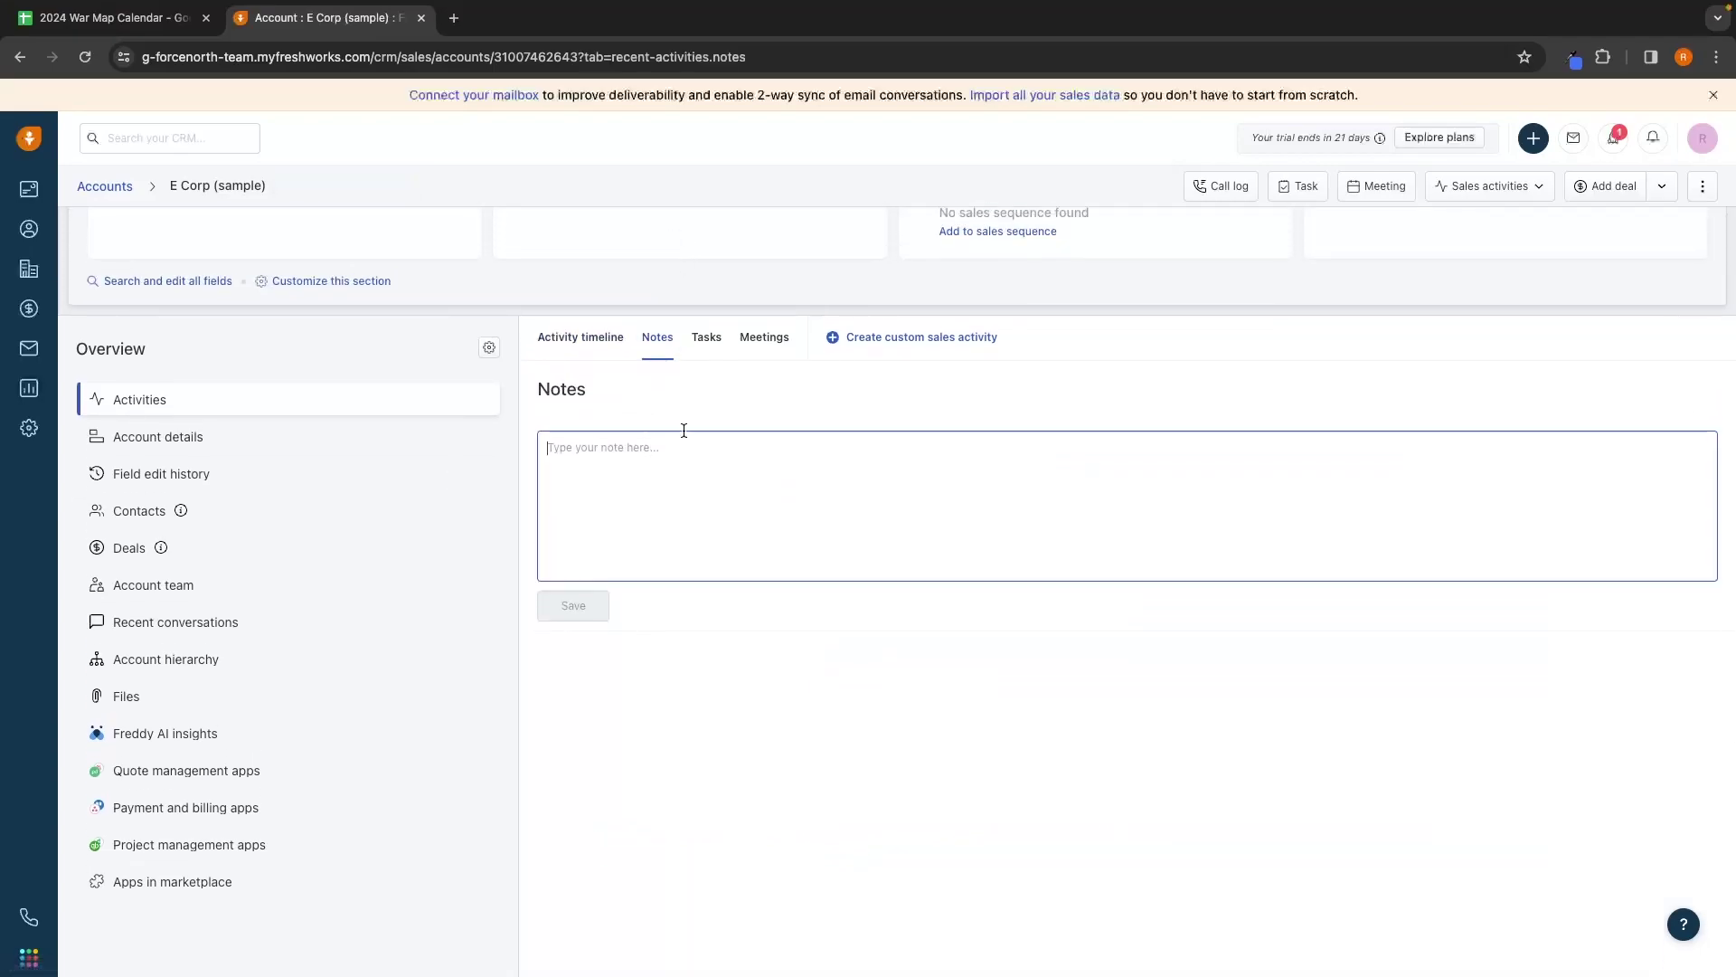
pyautogui.click(707, 336)
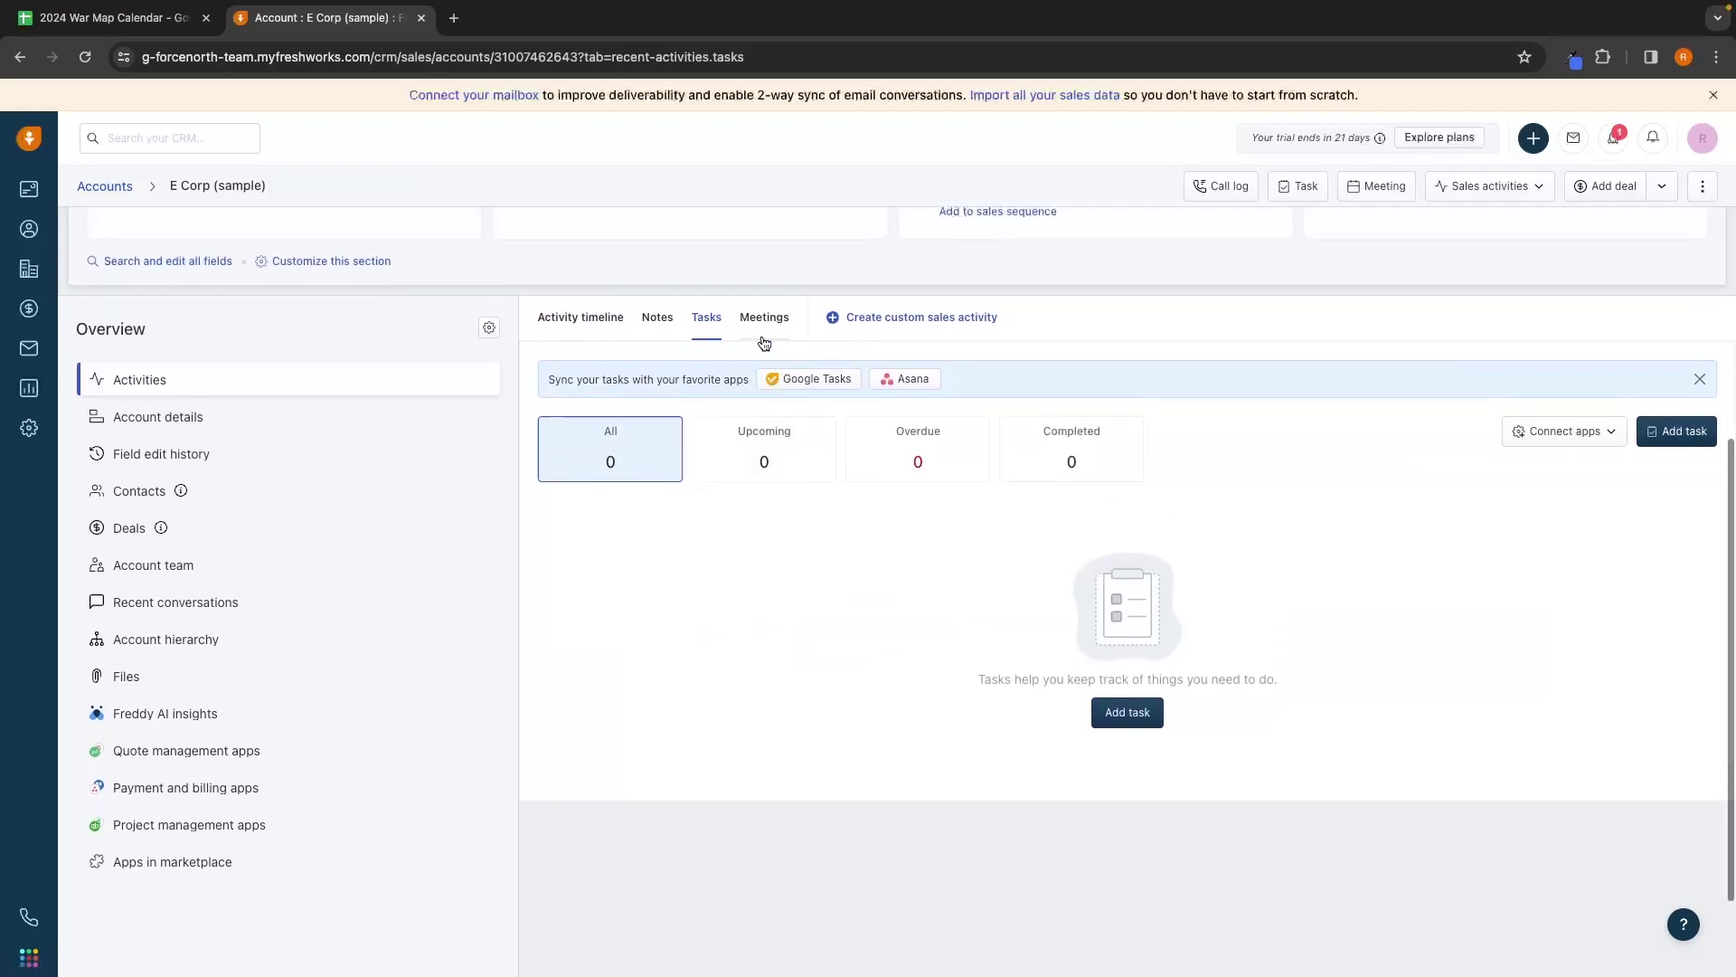
pyautogui.click(764, 315)
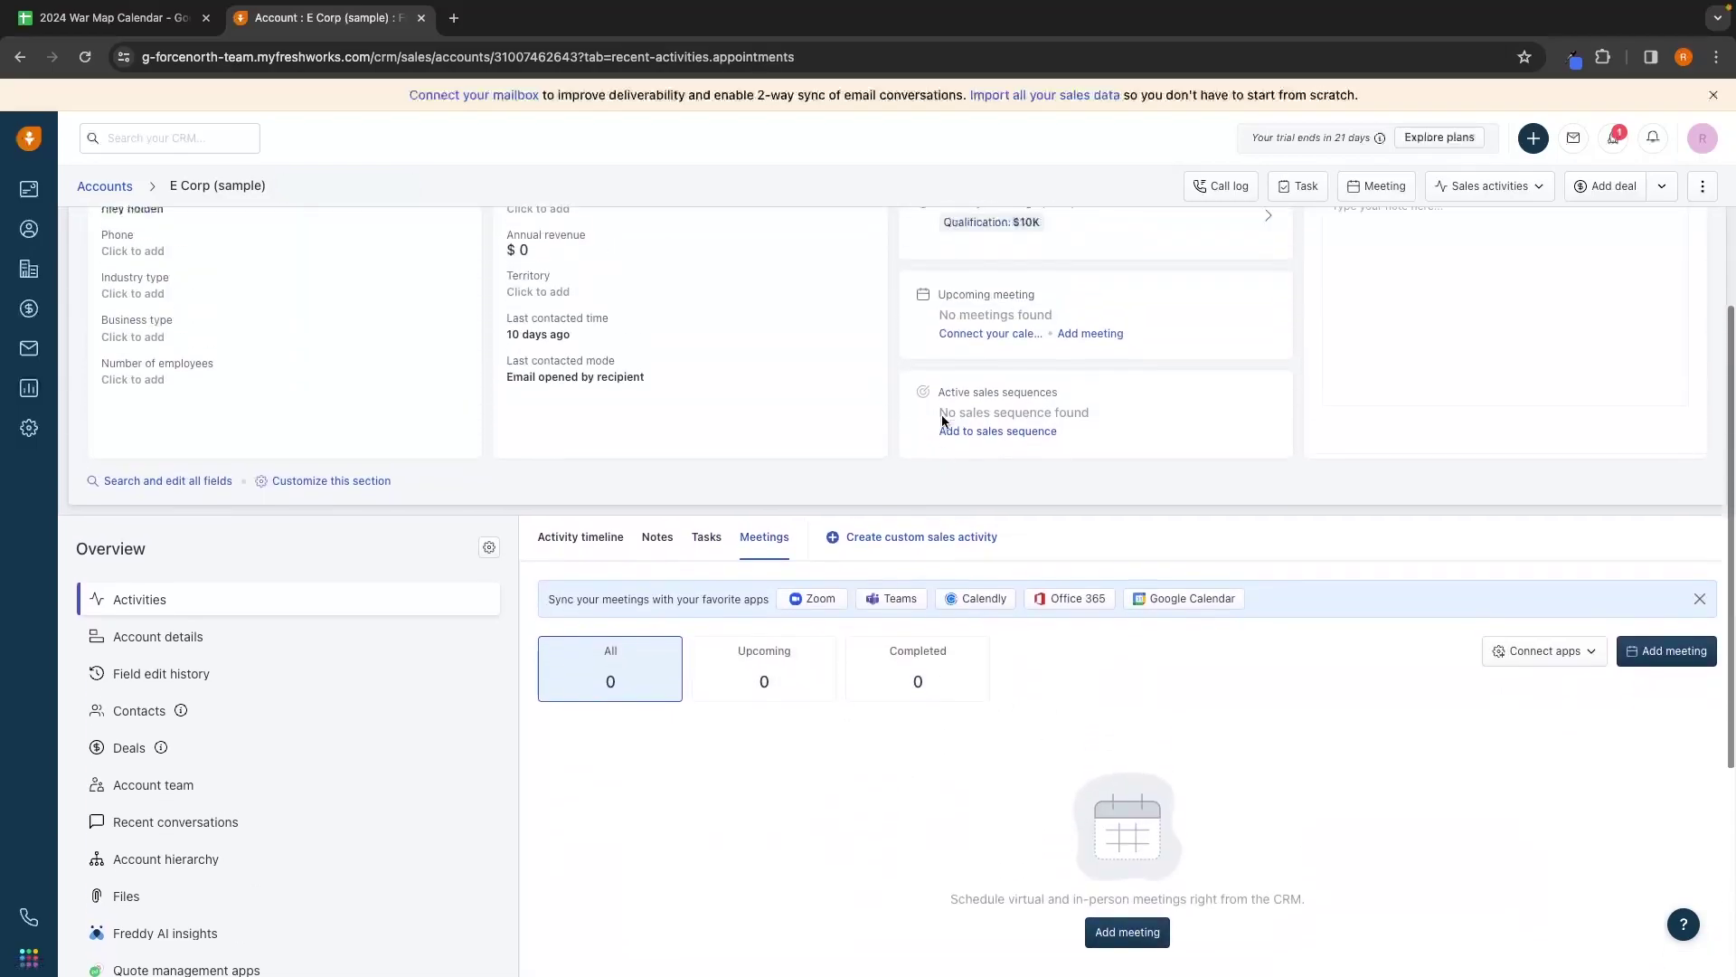
pyautogui.click(46, 270)
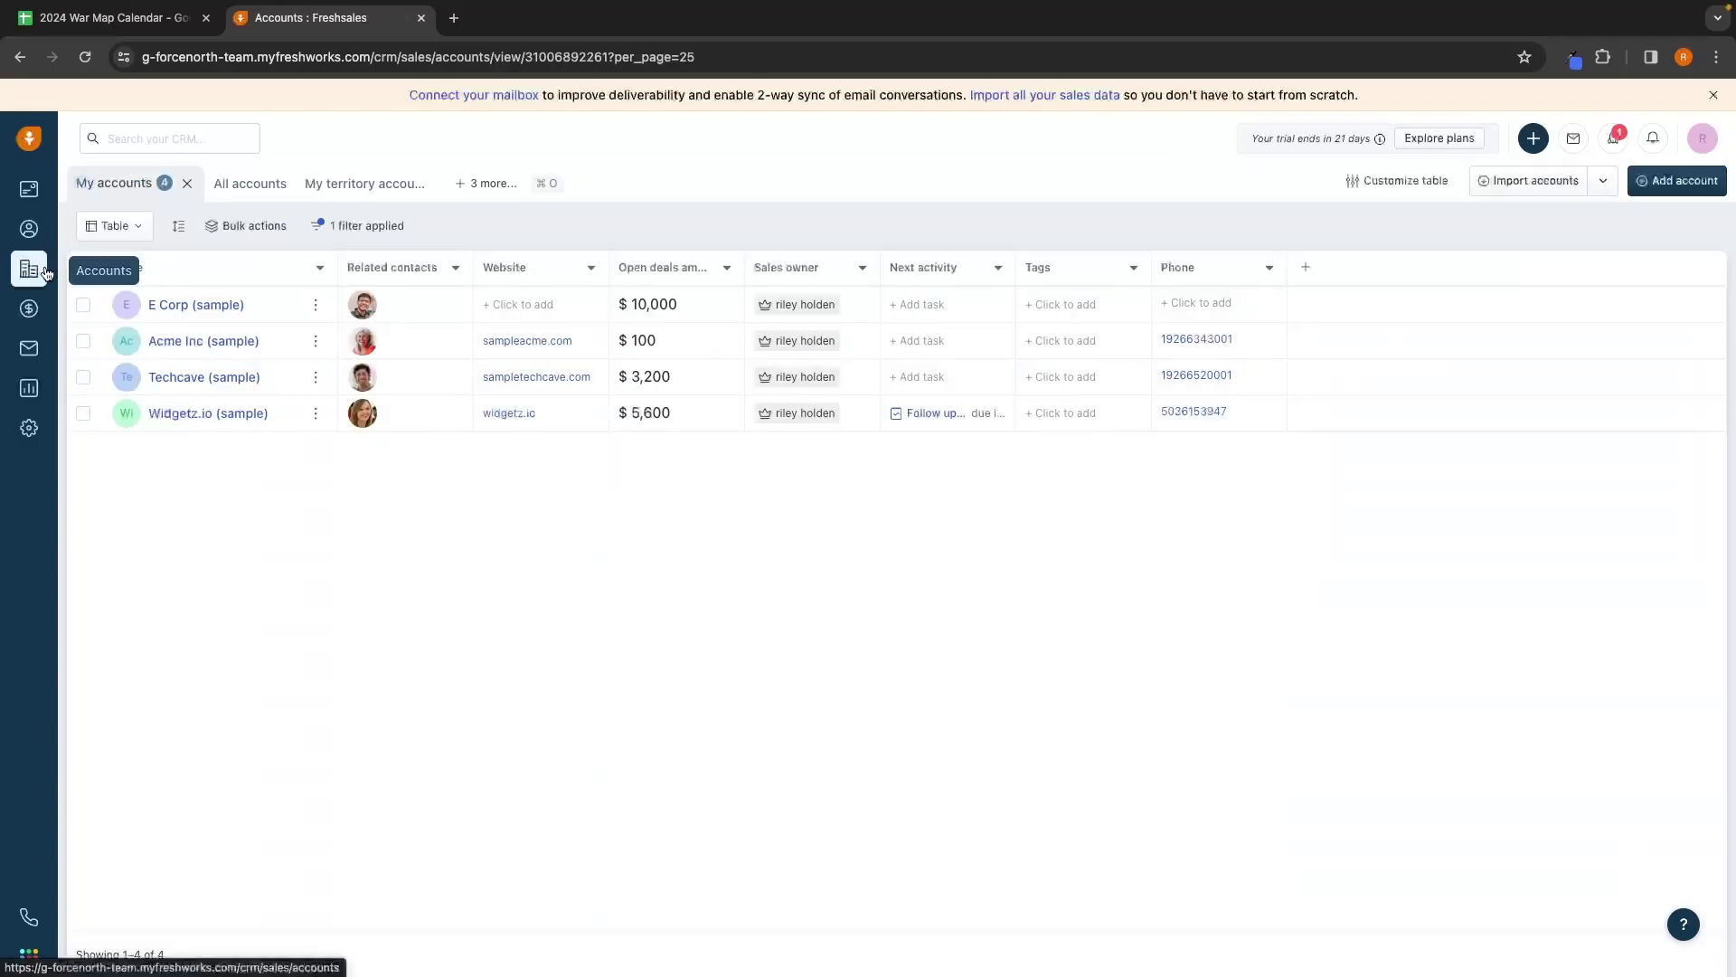
# Step: In the deals pipeline, move the E Corp - Marketing deal through Discovery and Demo to Won, closed today, and reload the board
pyautogui.click(30, 310)
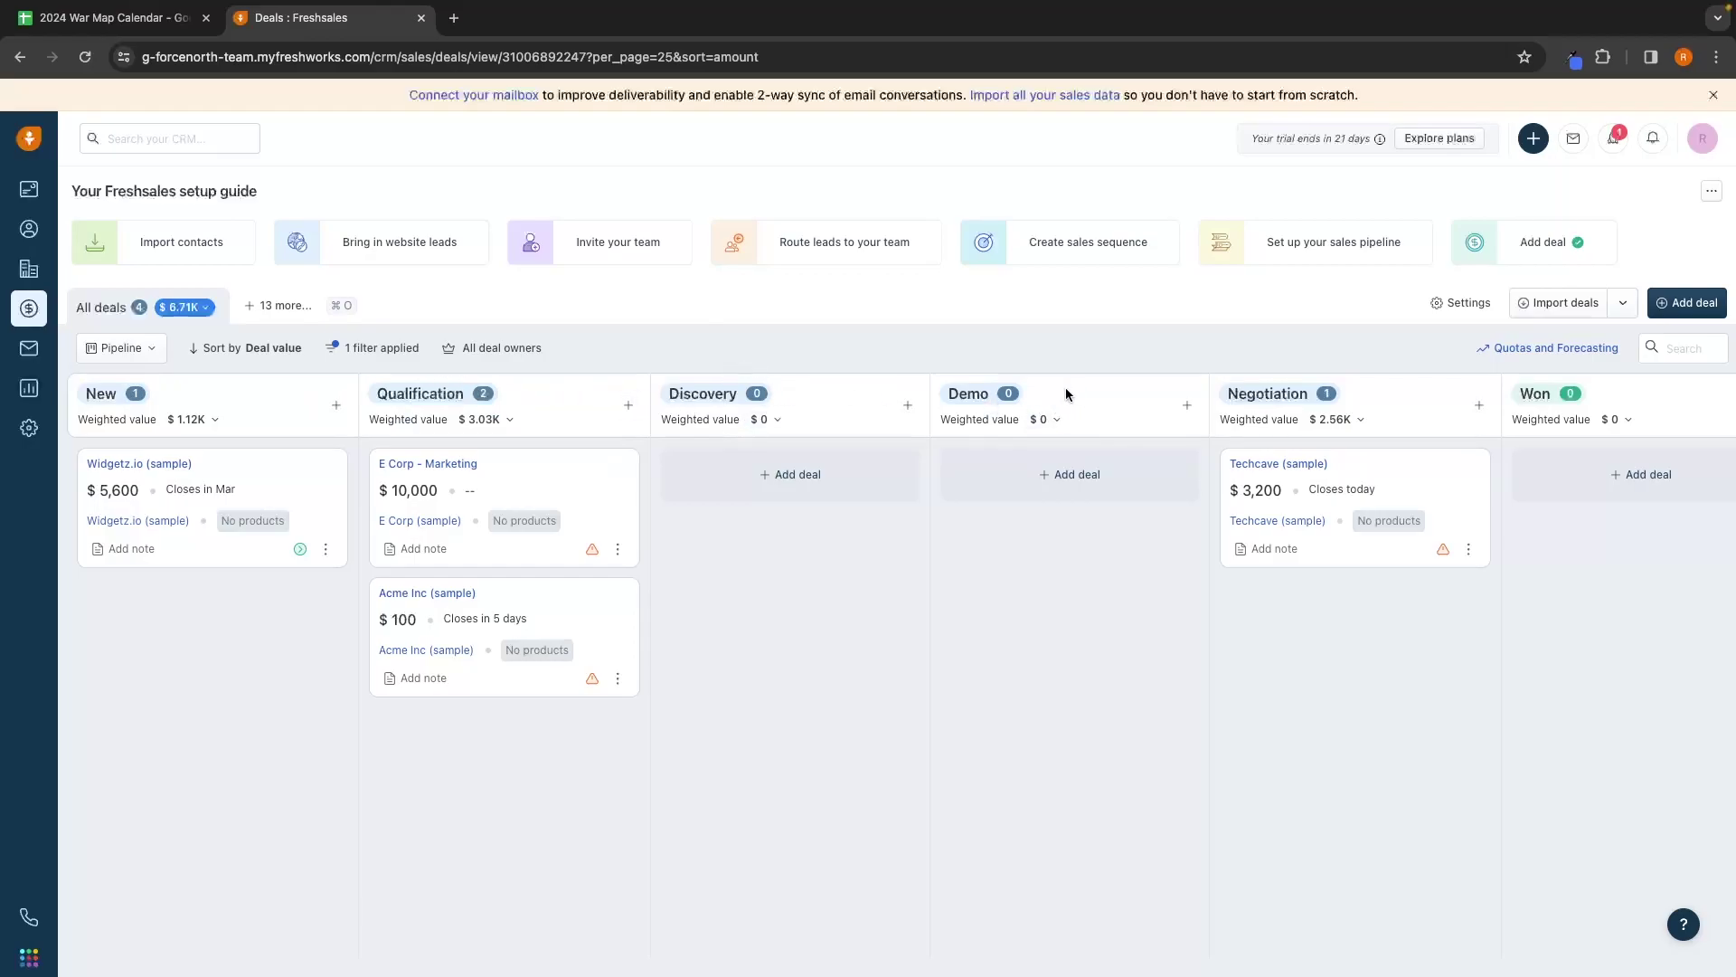
pyautogui.hscroll(3, 1357, 425)
pyautogui.hscroll(-3, 1447, 416)
pyautogui.moveTo(523, 481); pyautogui.dragTo(809, 493)
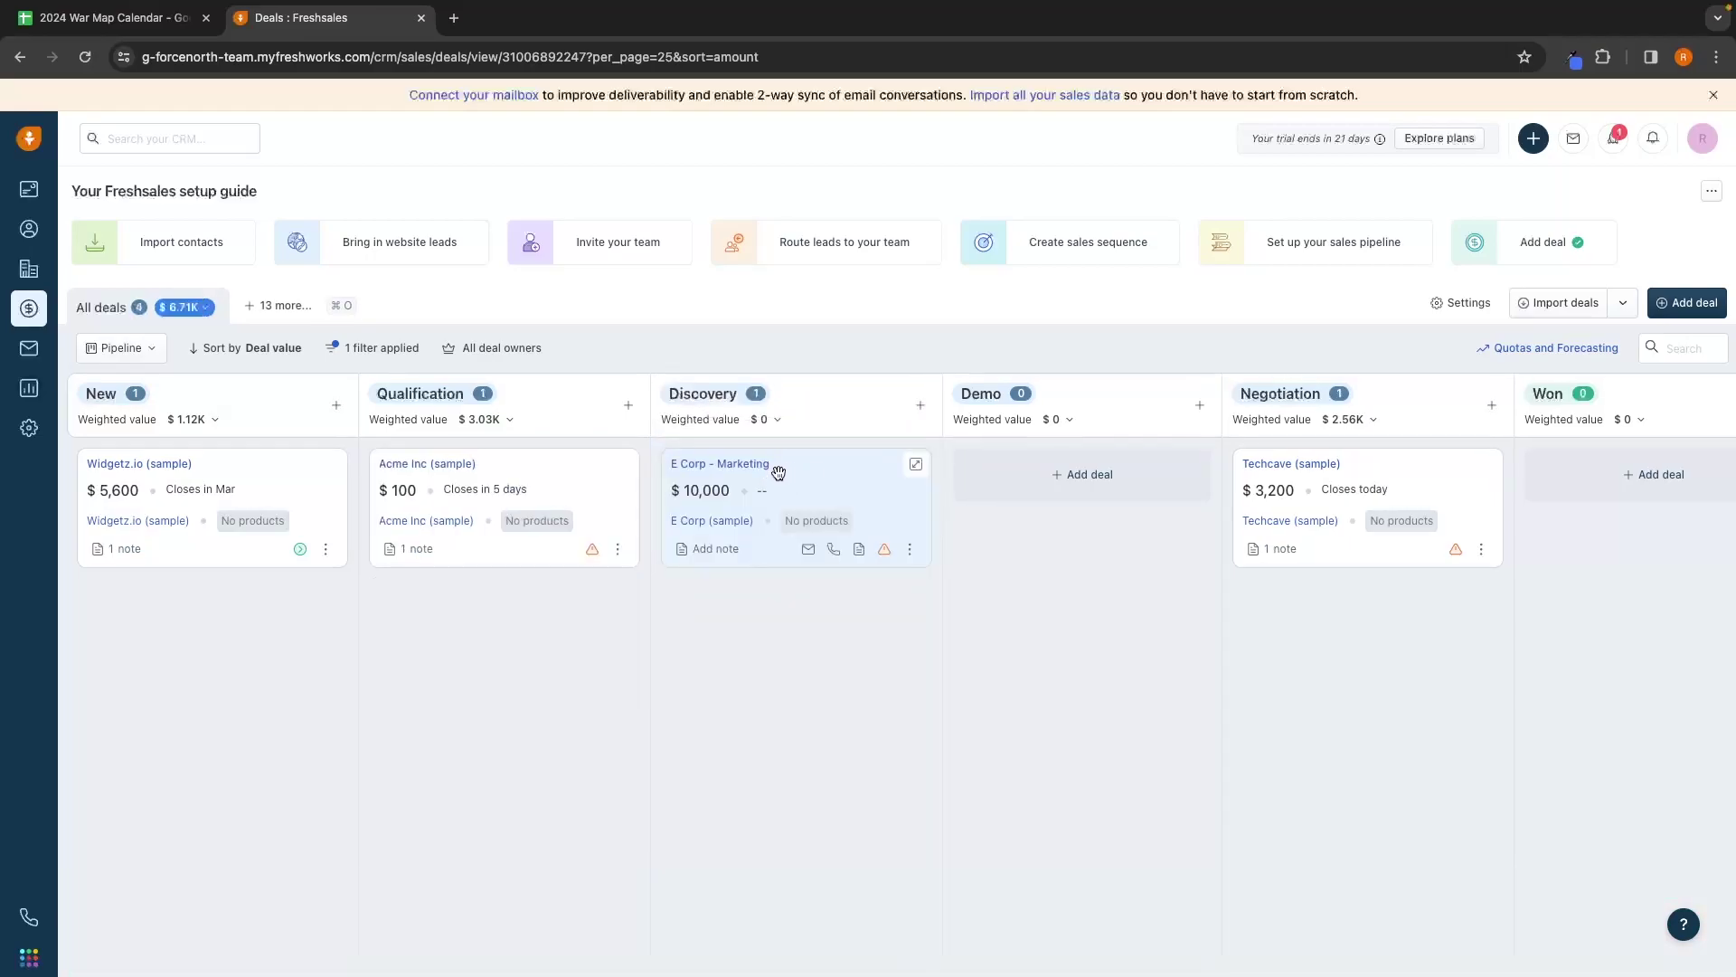
pyautogui.moveTo(795, 480); pyautogui.dragTo(578, 936)
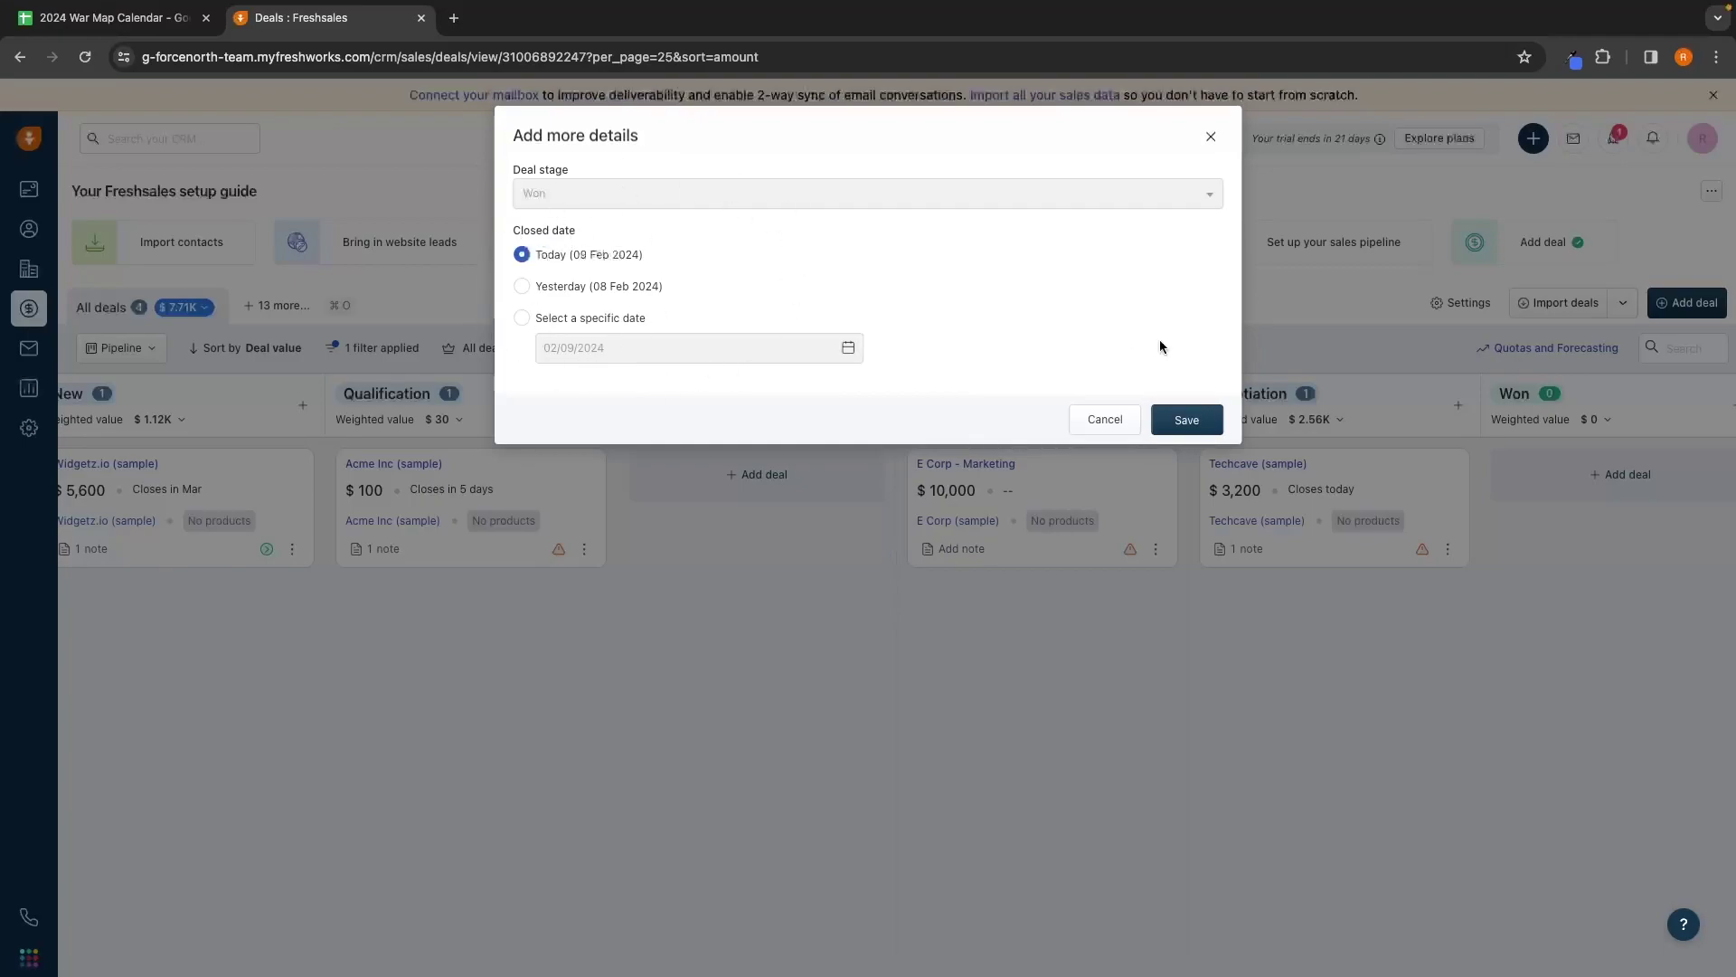
pyautogui.click(1184, 420)
pyautogui.hscroll(3, 1004, 425)
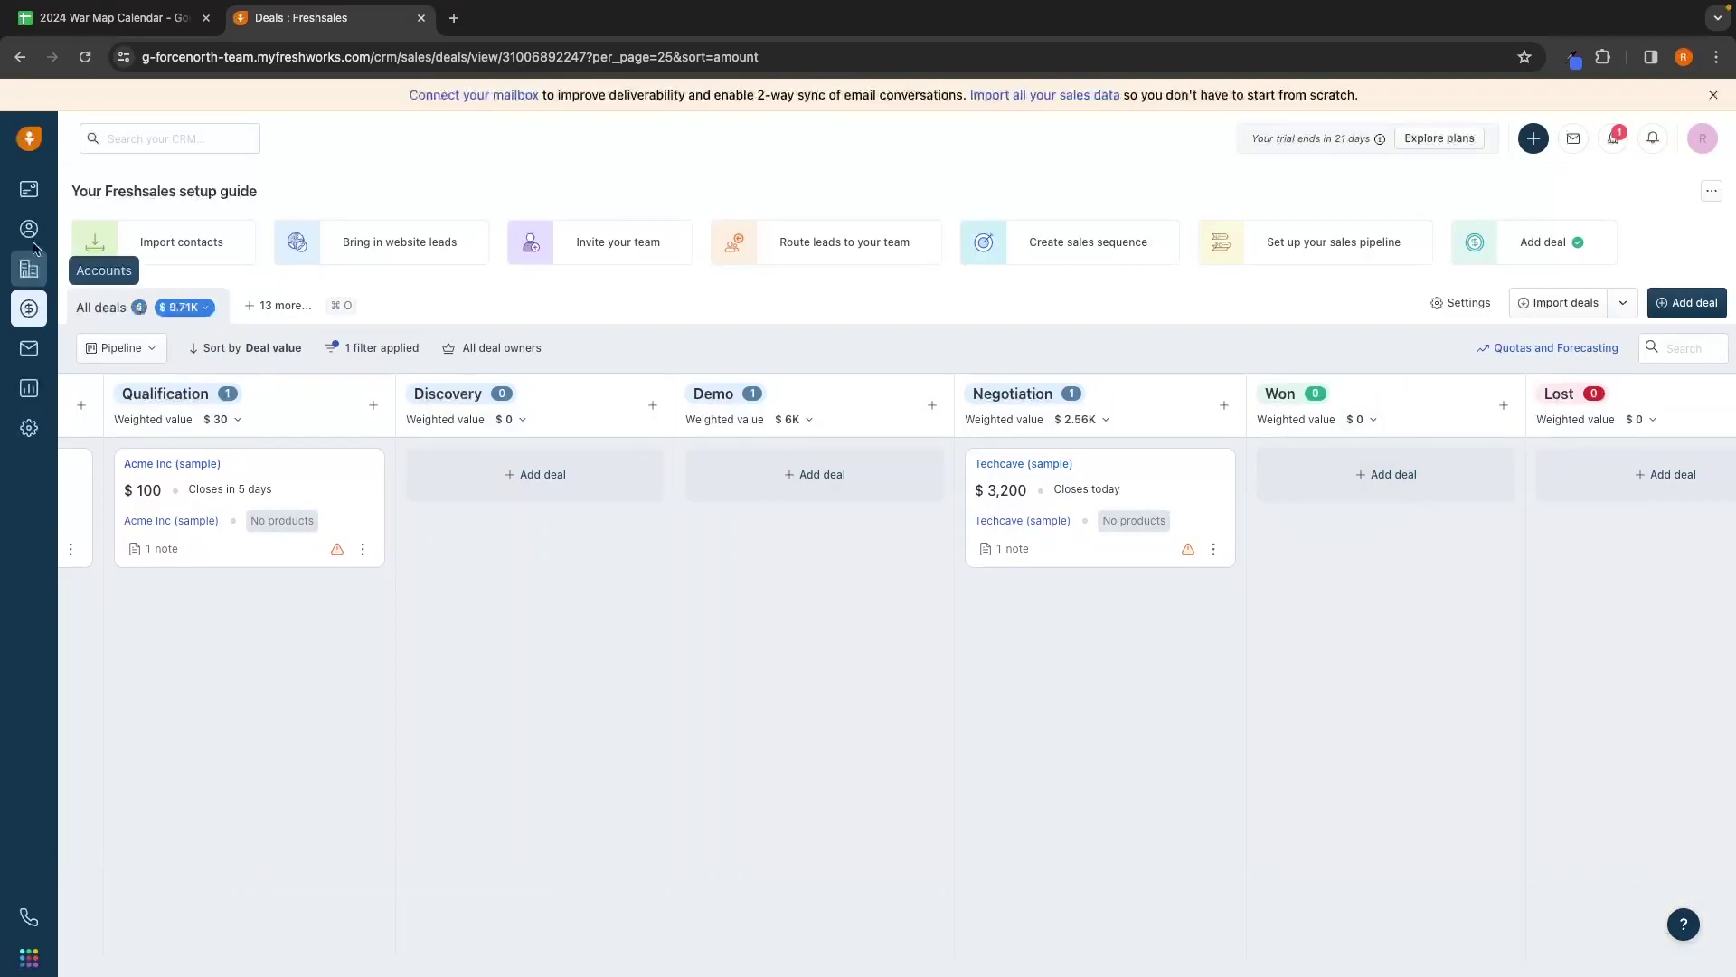
pyautogui.click(85, 56)
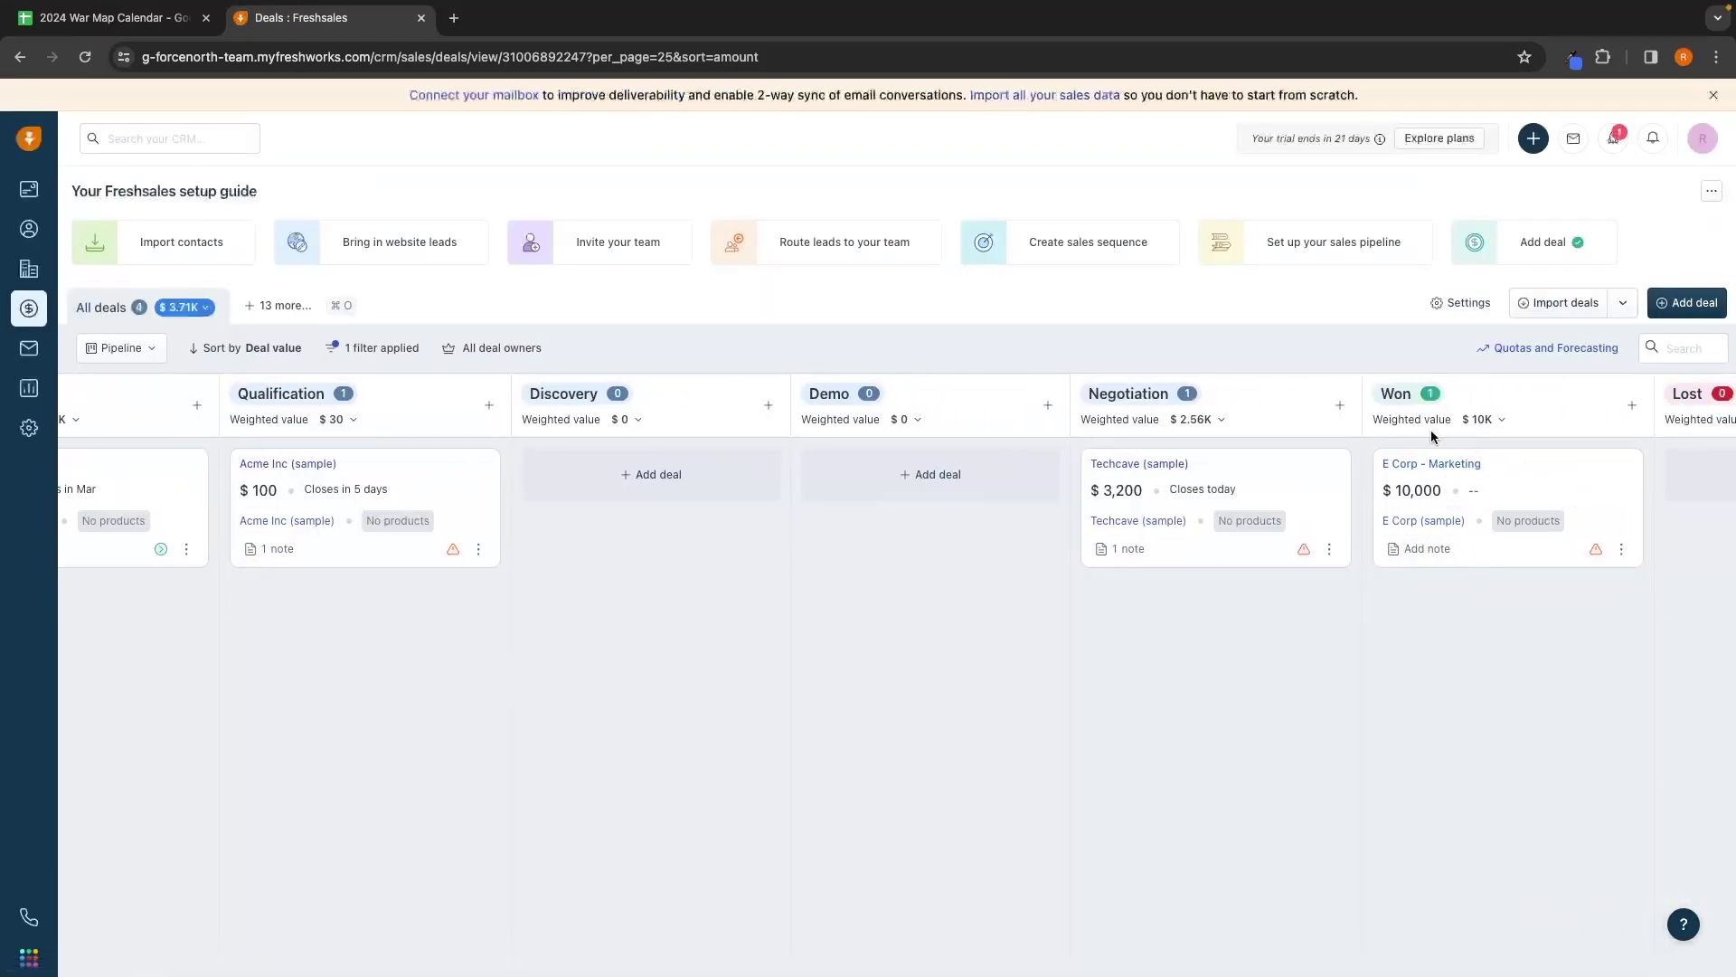
# Step: Open the default deals pipeline for editing and rename its Qualification stage to Discovery Call
pyautogui.hscroll(-3, 1432, 396)
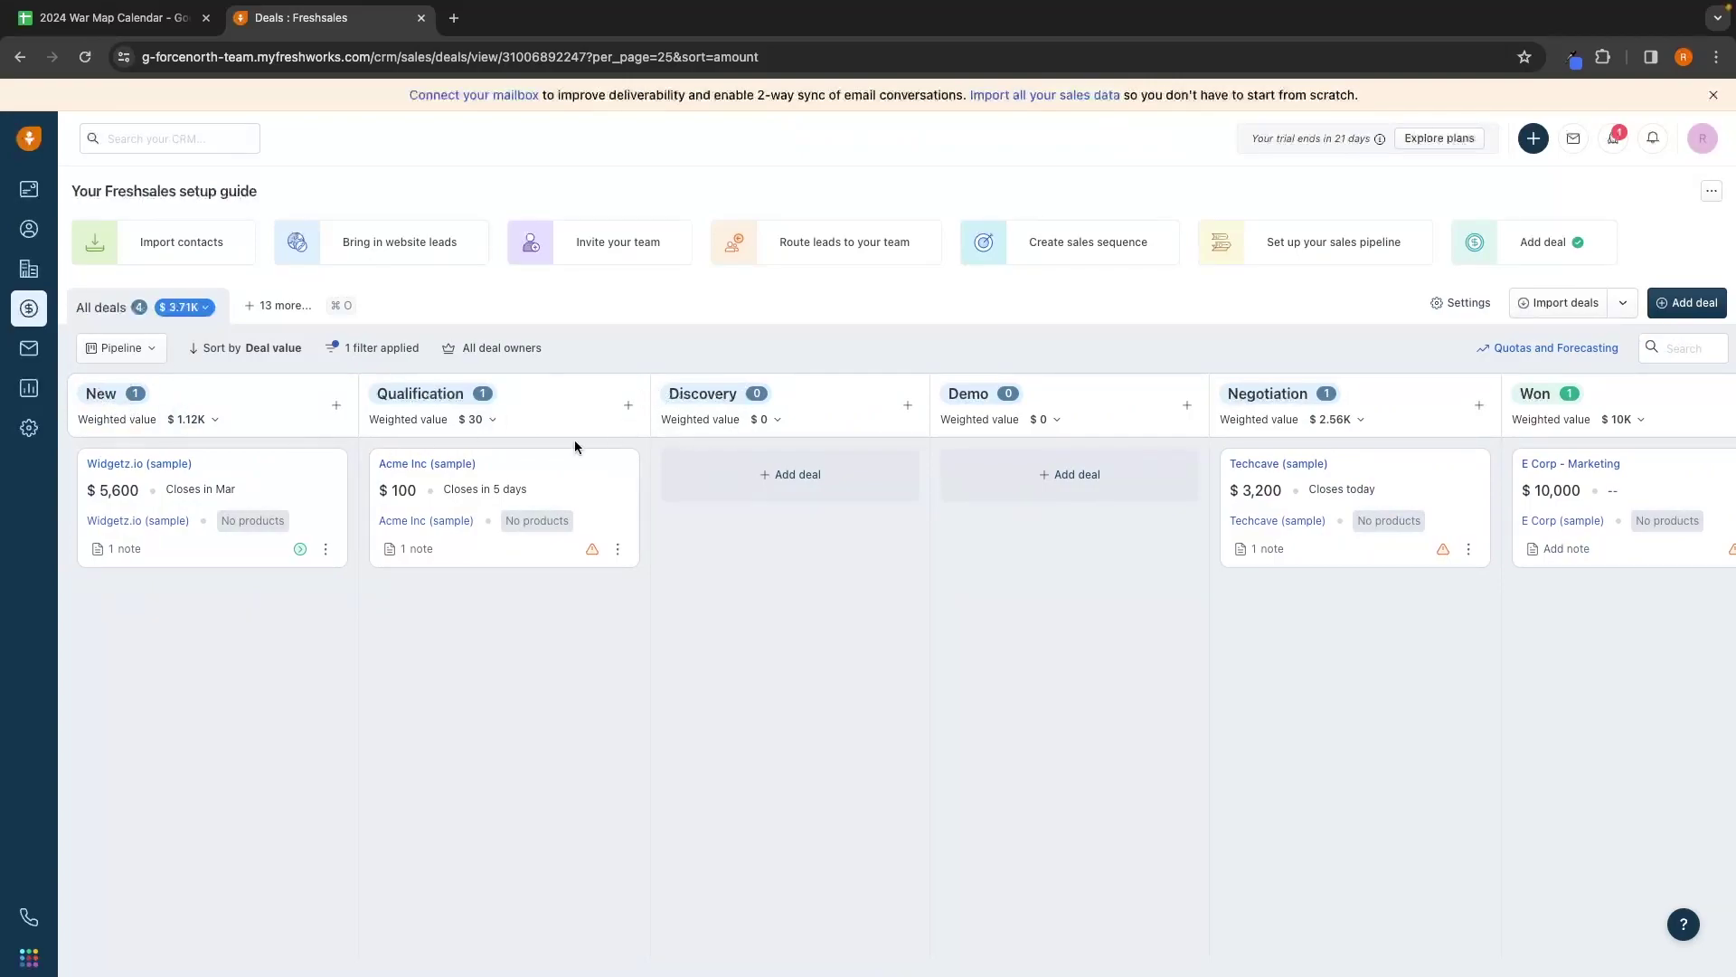
pyautogui.hscroll(5, 579, 447)
pyautogui.hscroll(-3, 1074, 405)
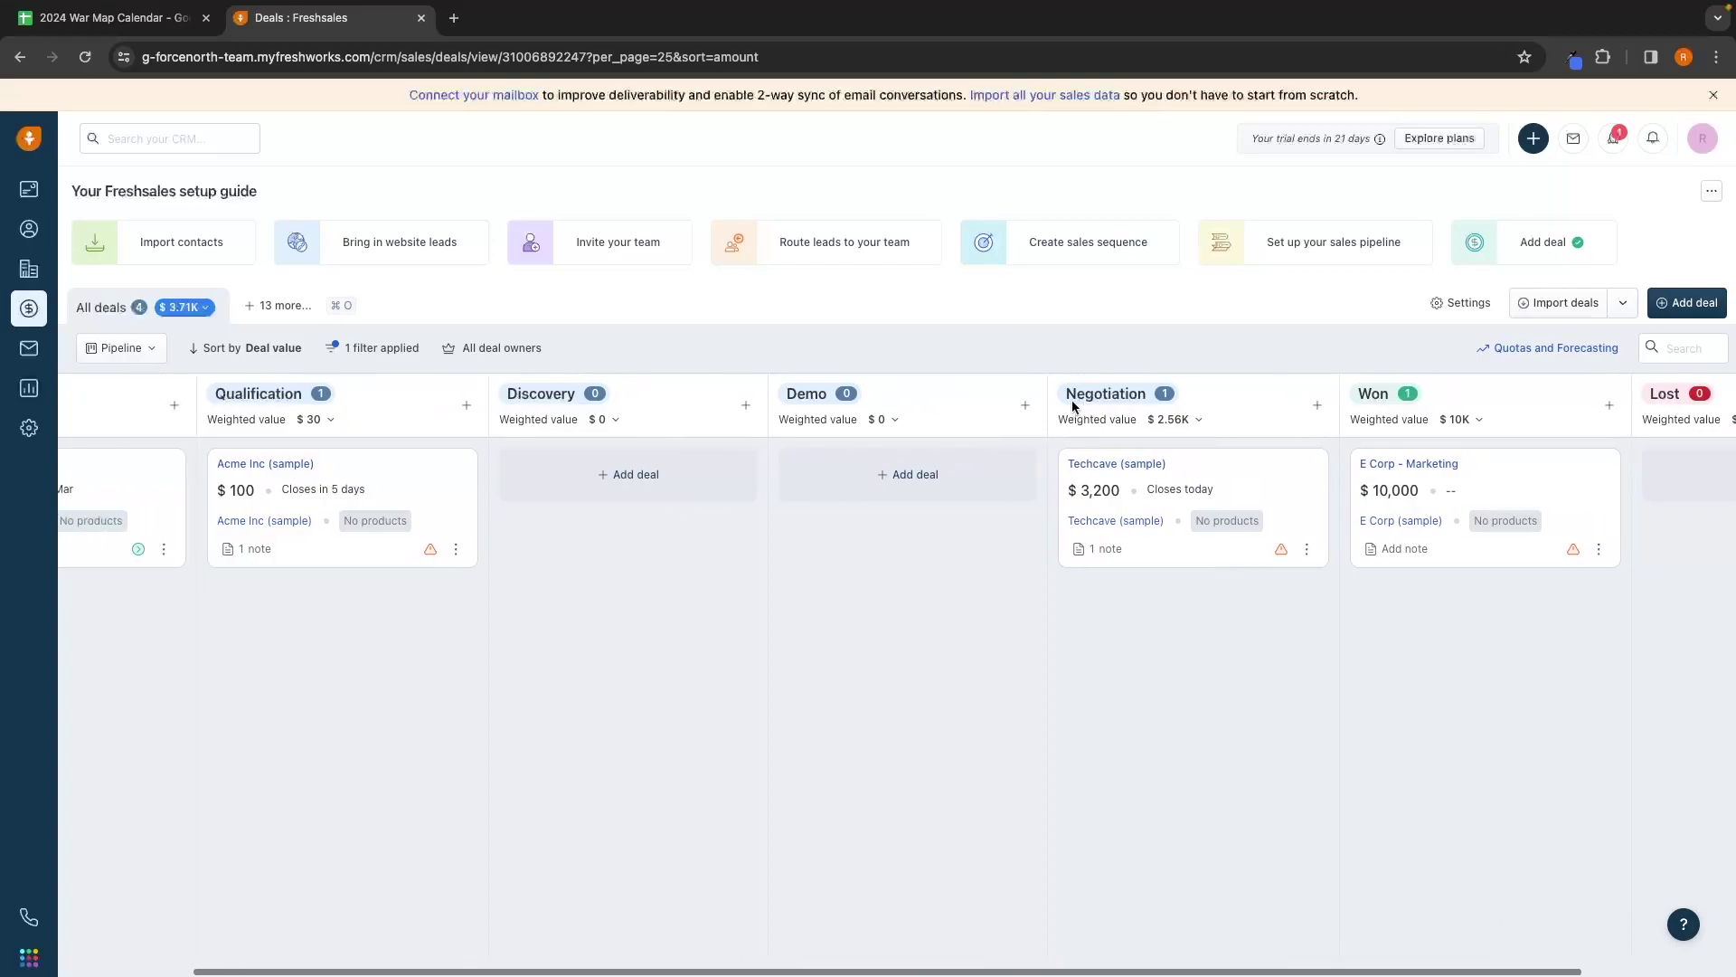
pyautogui.hscroll(-3, 1073, 404)
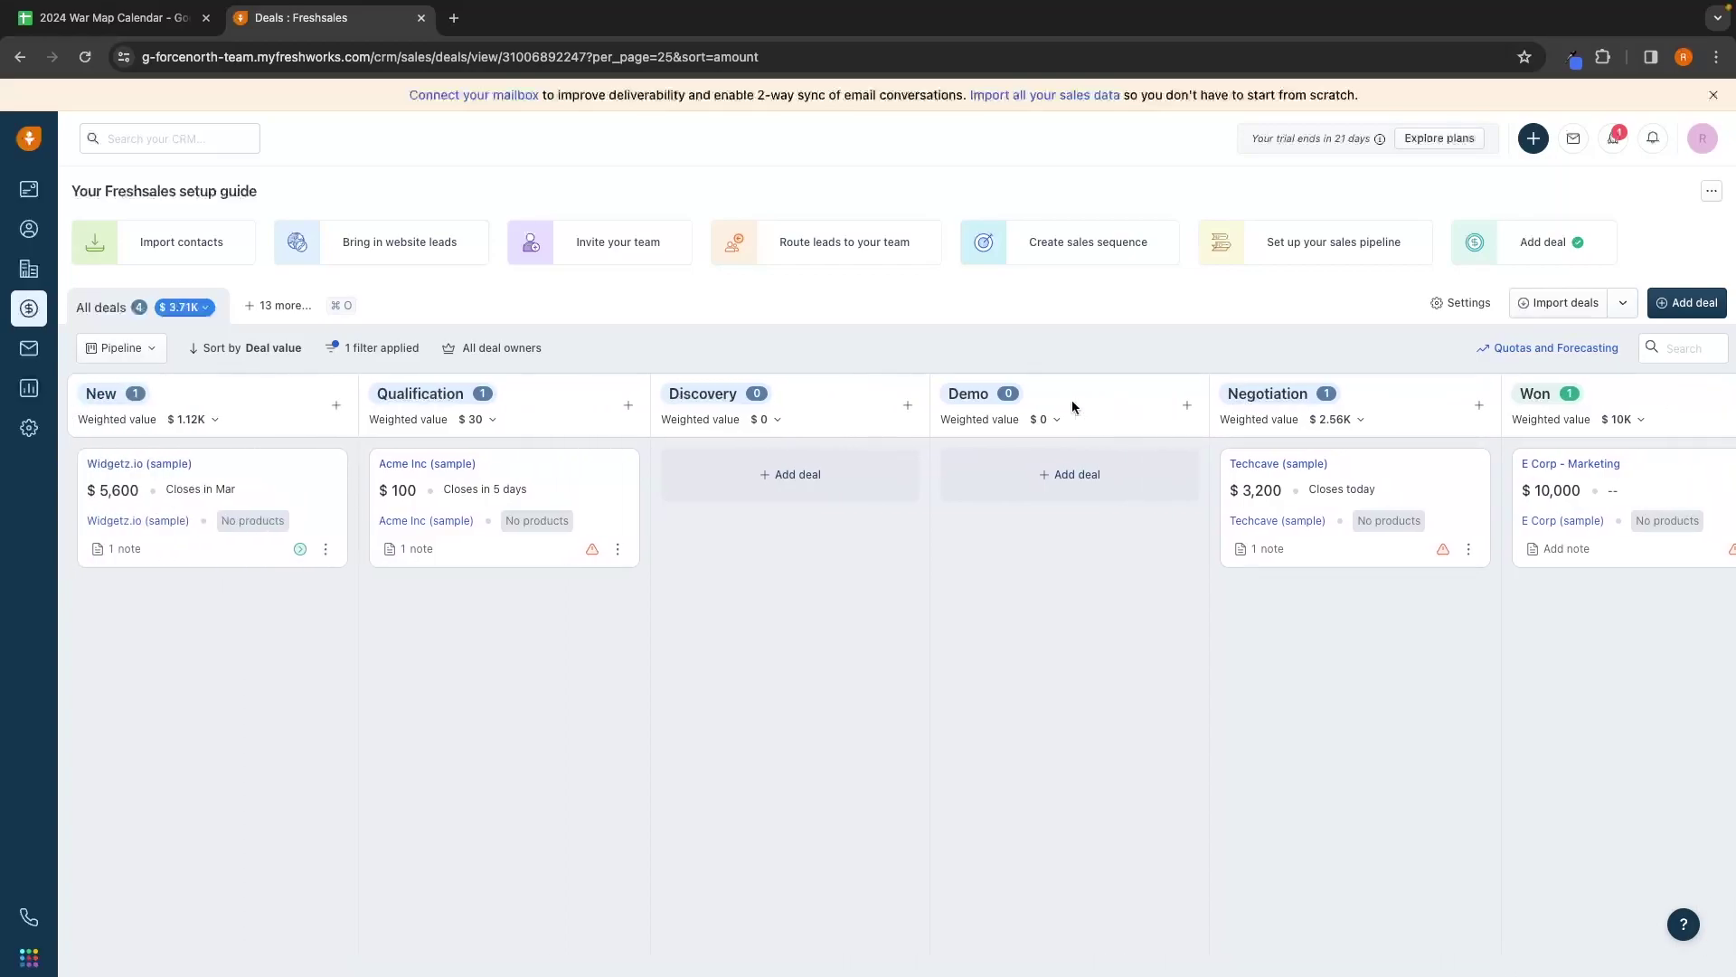
pyautogui.click(1463, 304)
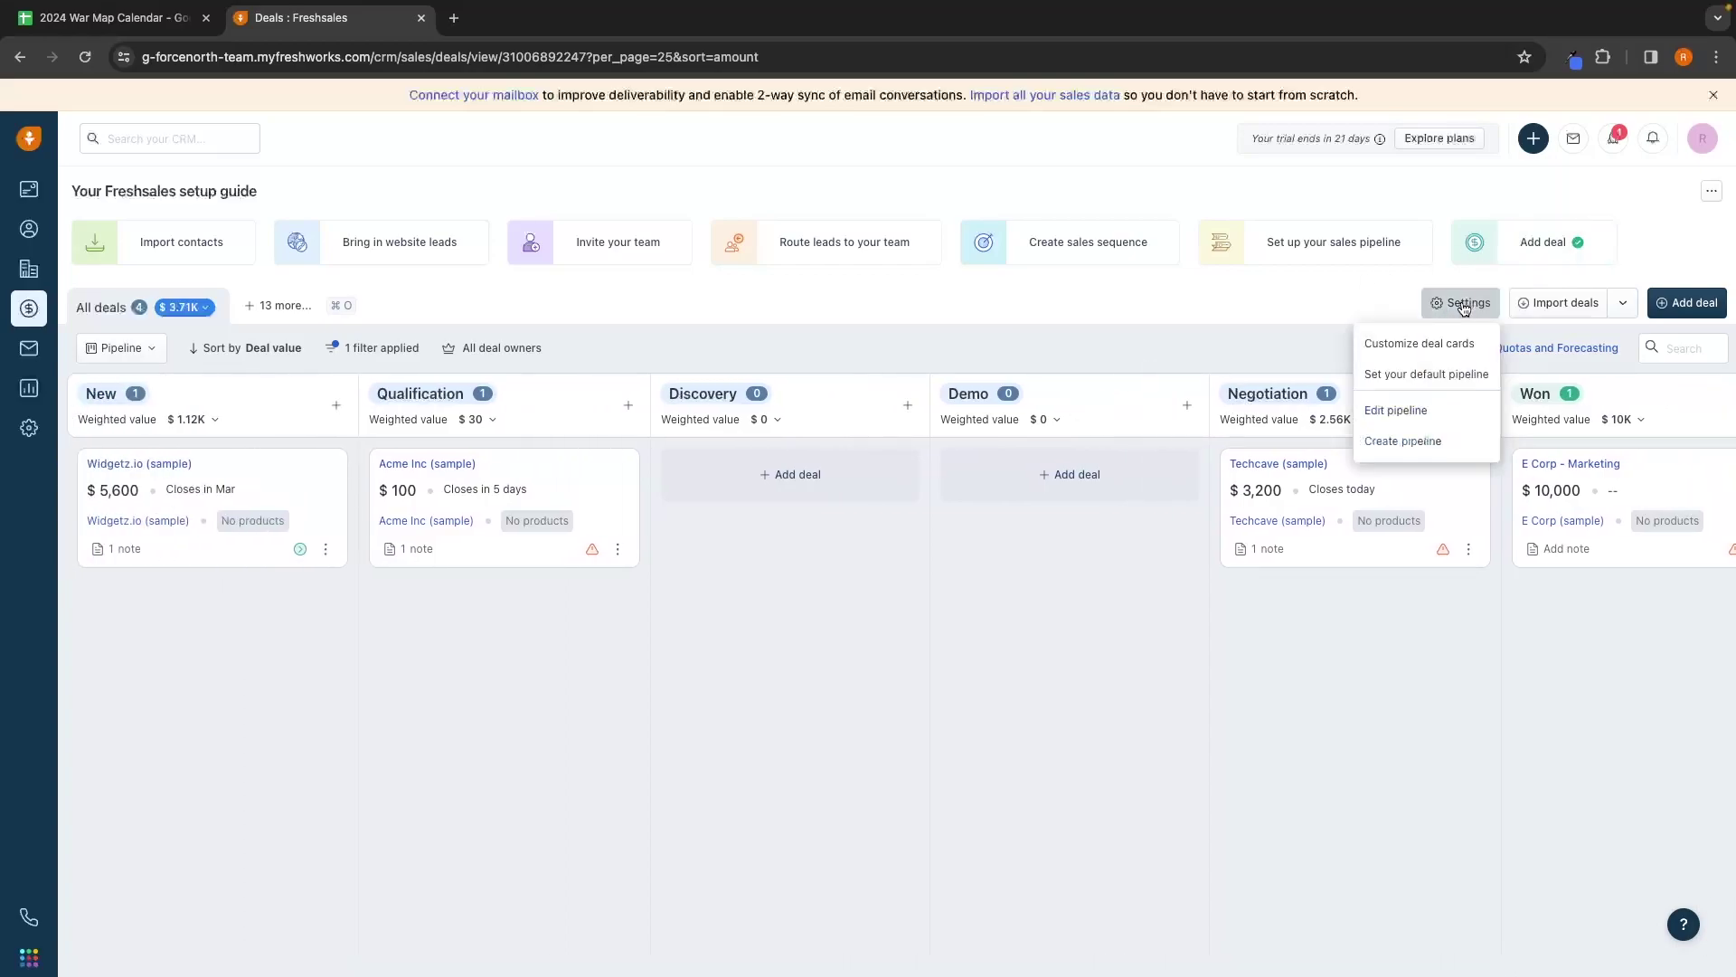
pyautogui.click(1402, 414)
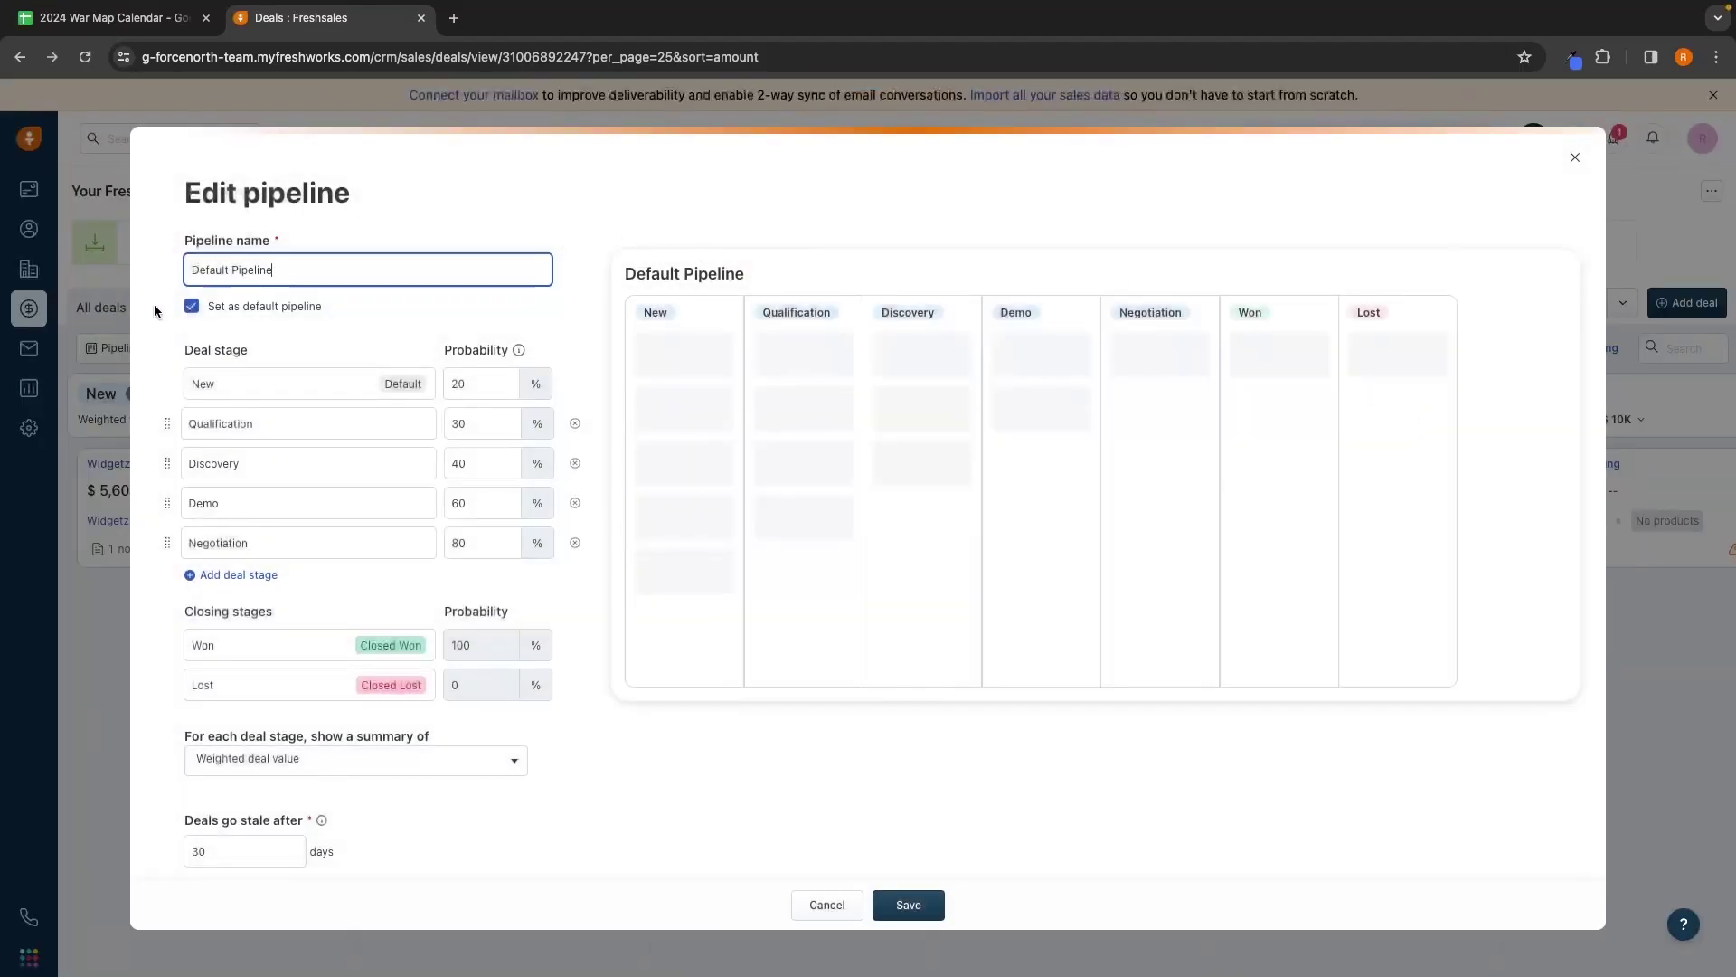
pyautogui.click(271, 384)
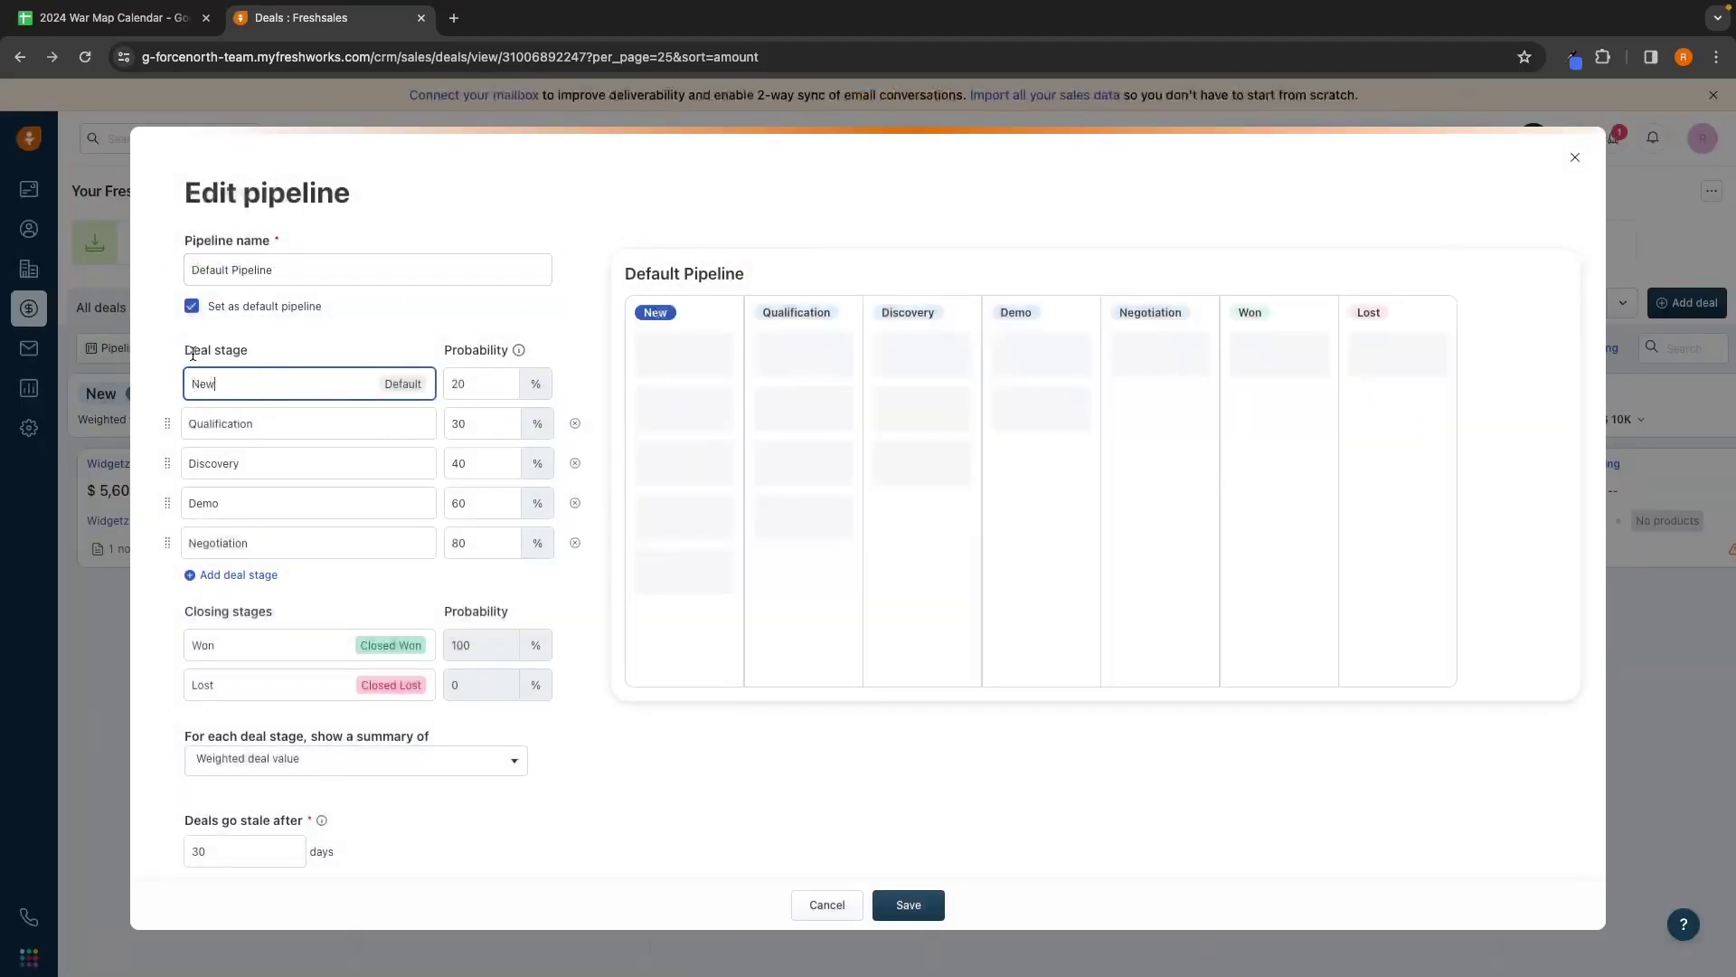
pyautogui.moveTo(184, 350); pyautogui.dragTo(279, 376)
pyautogui.doubleClick(274, 378)
pyautogui.click(274, 424)
pyautogui.doubleClick(274, 426)
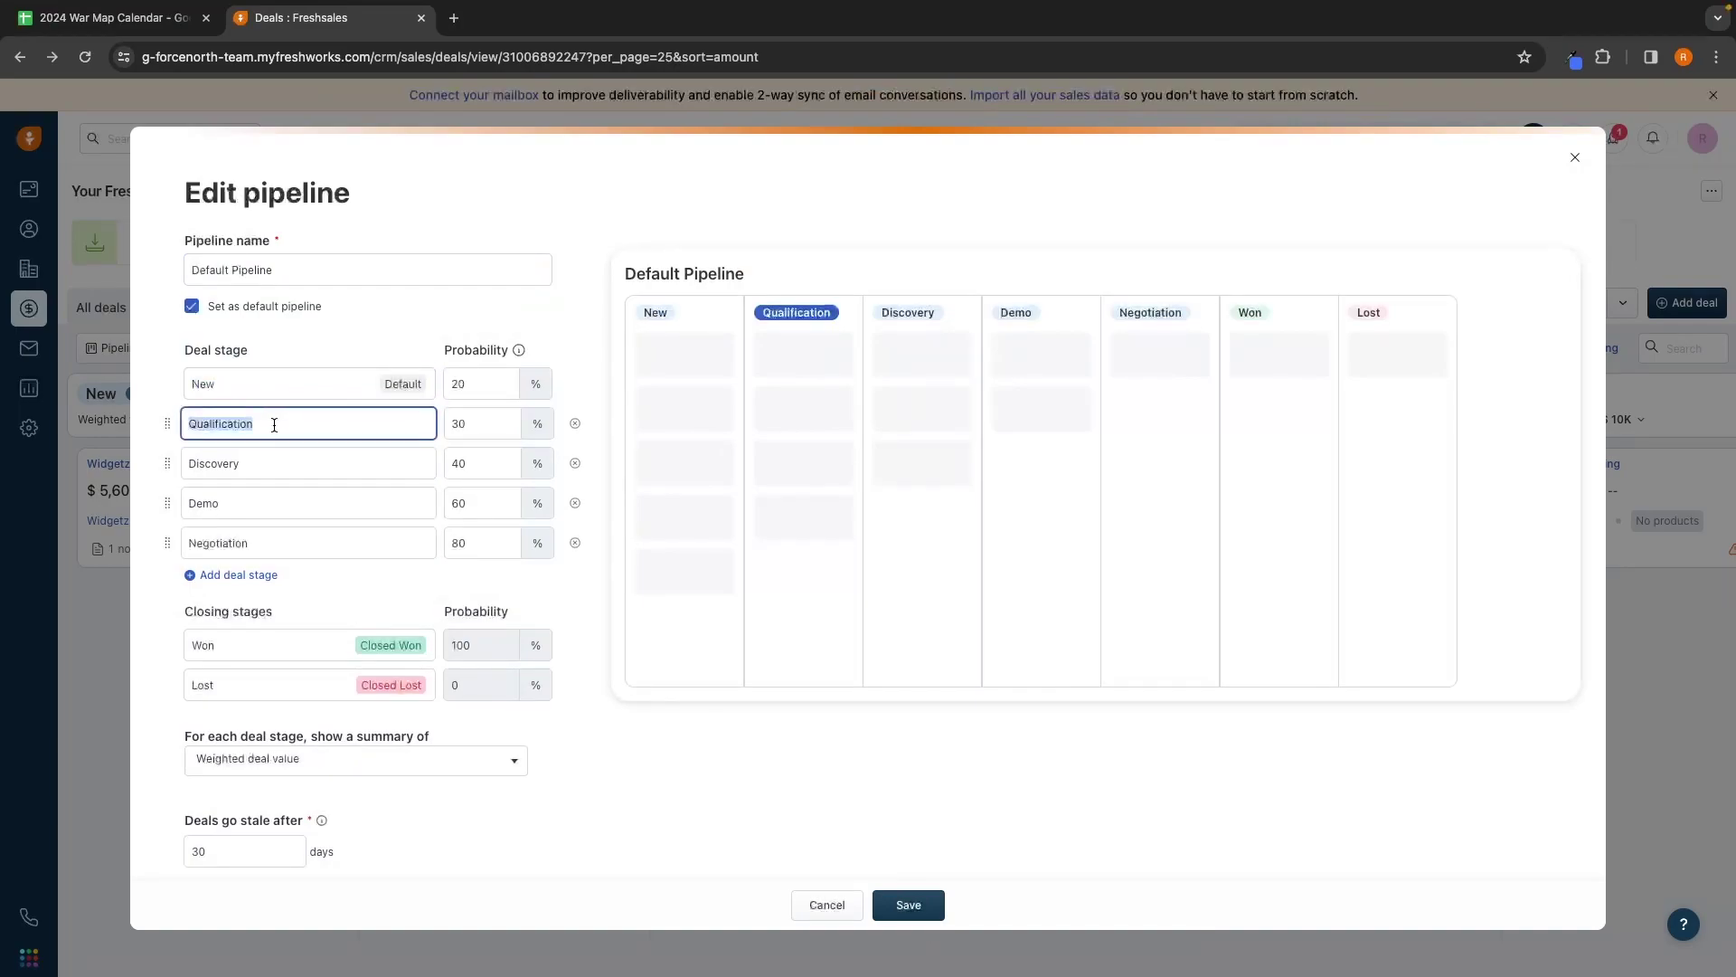
pyautogui.write('Discovery Call')
# Step: Rename the pipeline's Discovery stage to Sales Call
pyautogui.doubleClick(266, 462)
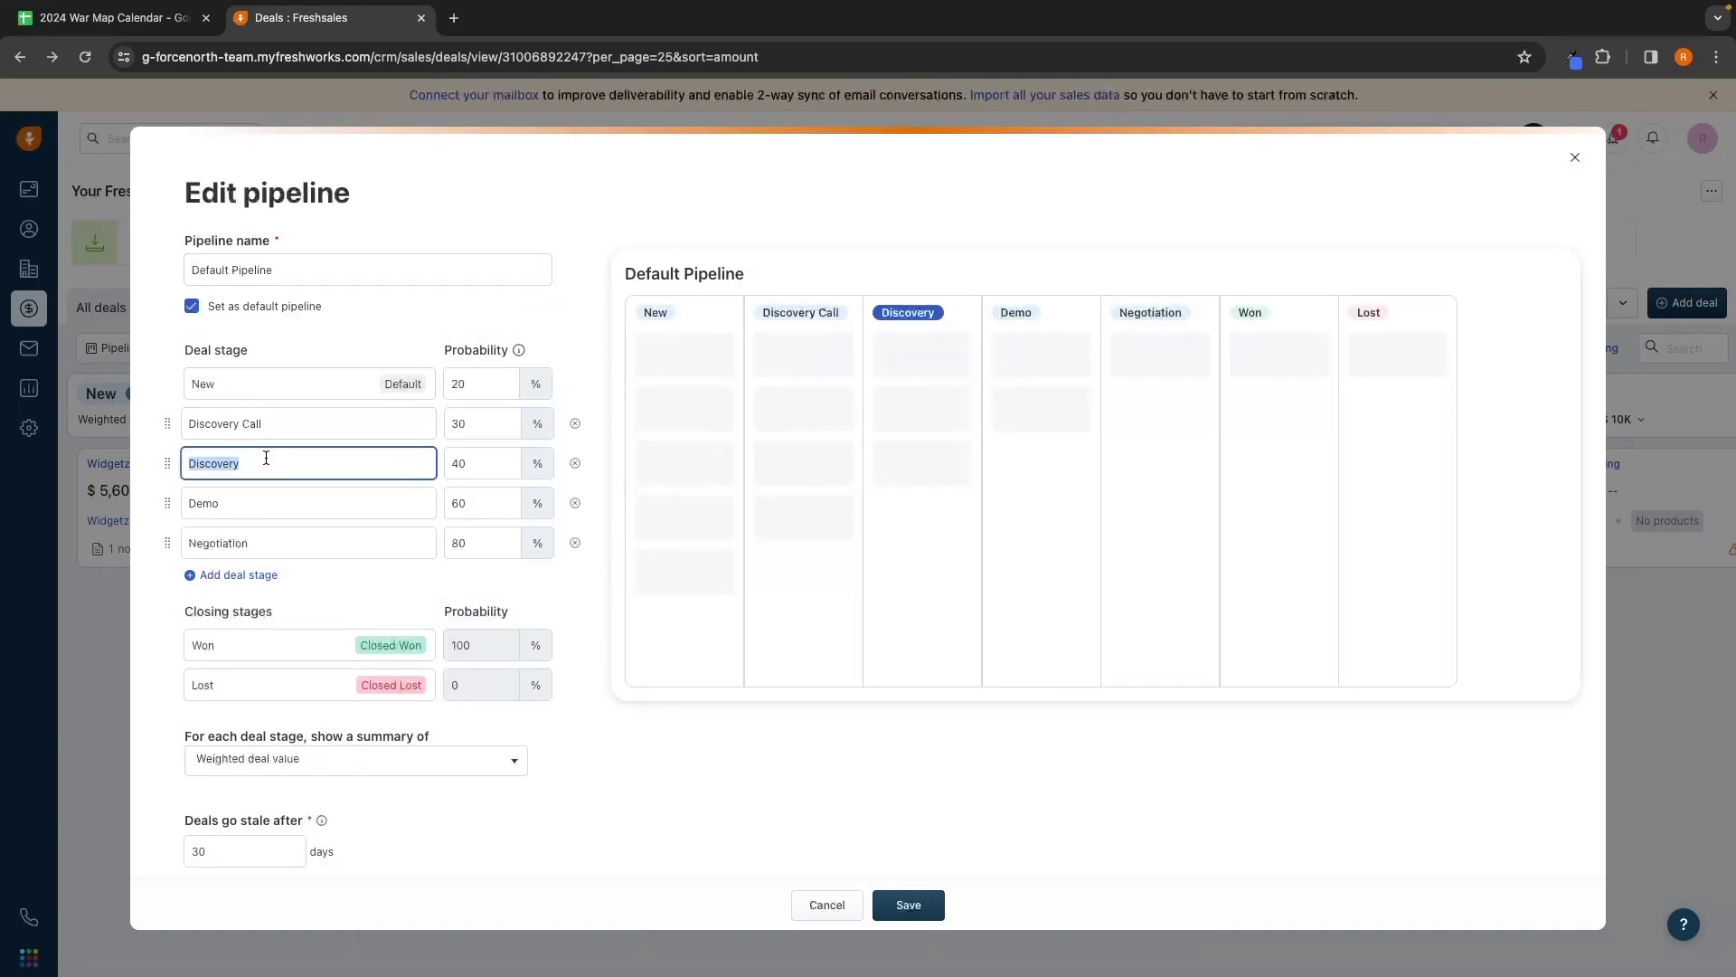
pyautogui.write('Sales')
pyautogui.press('BackSpace')
pyautogui.write('es Call')
# Step: Rename the Demo stage to Invoice Sent and remove the Negotiation stage from the pipeline
pyautogui.press('Tab')
pyautogui.write('Invoice sent')
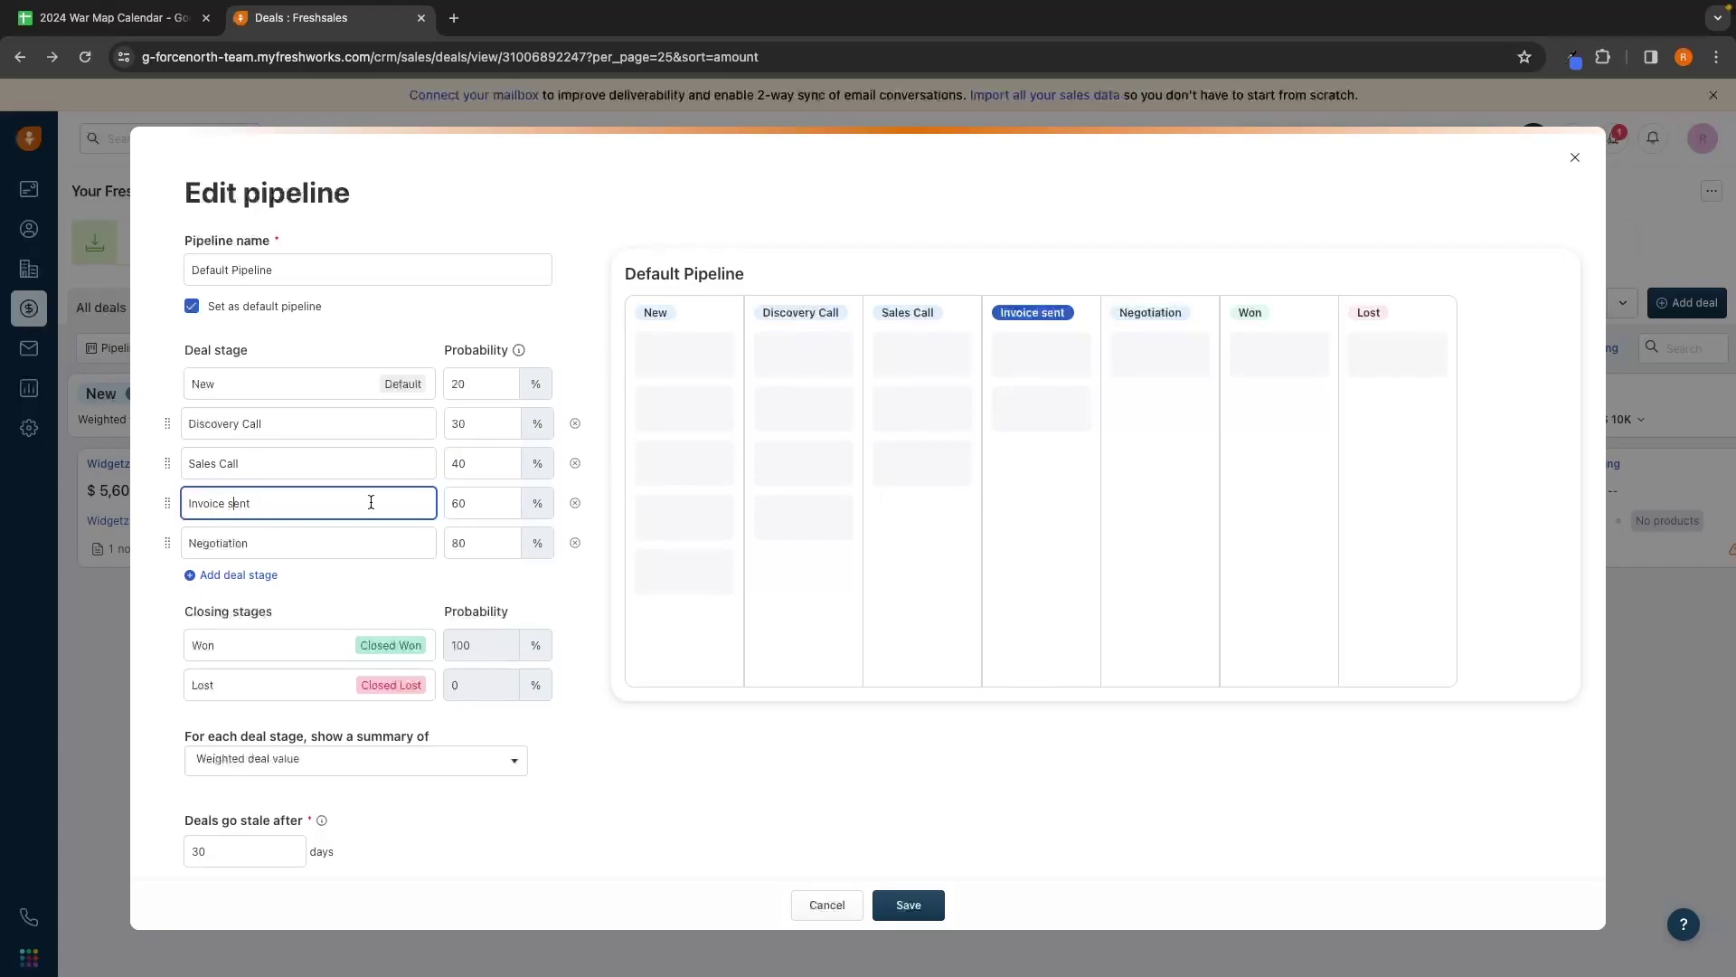
pyautogui.press('BackSpace')
pyautogui.write('S')
pyautogui.click(371, 539)
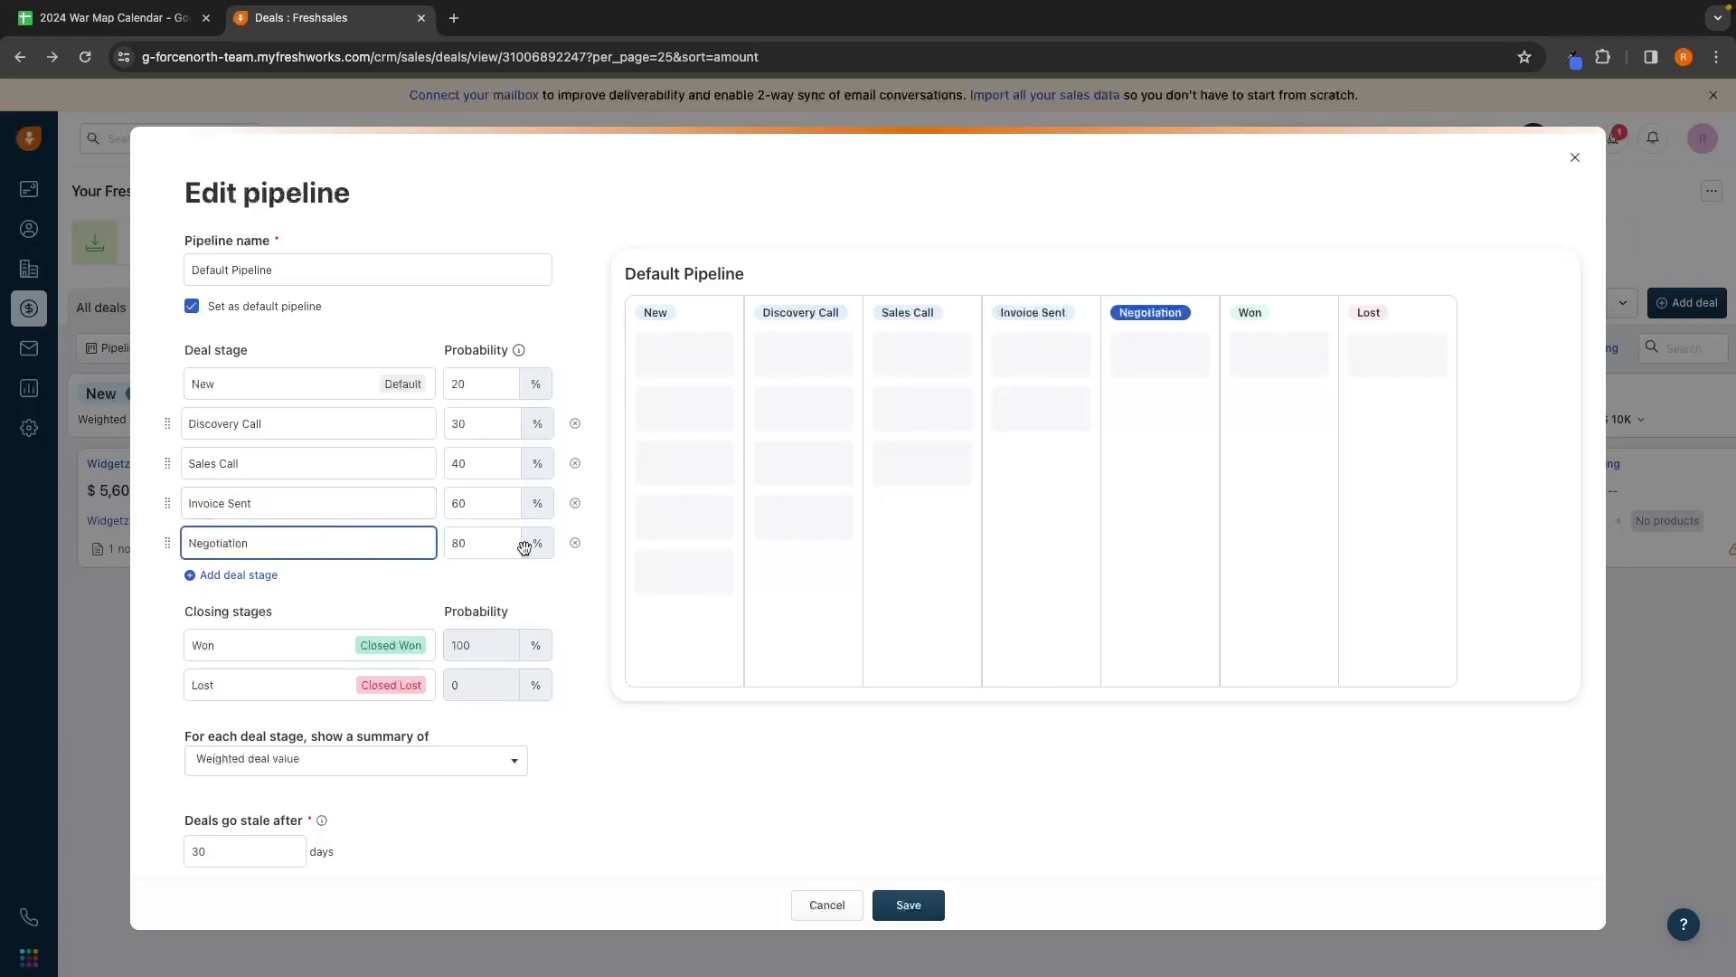
pyautogui.click(575, 542)
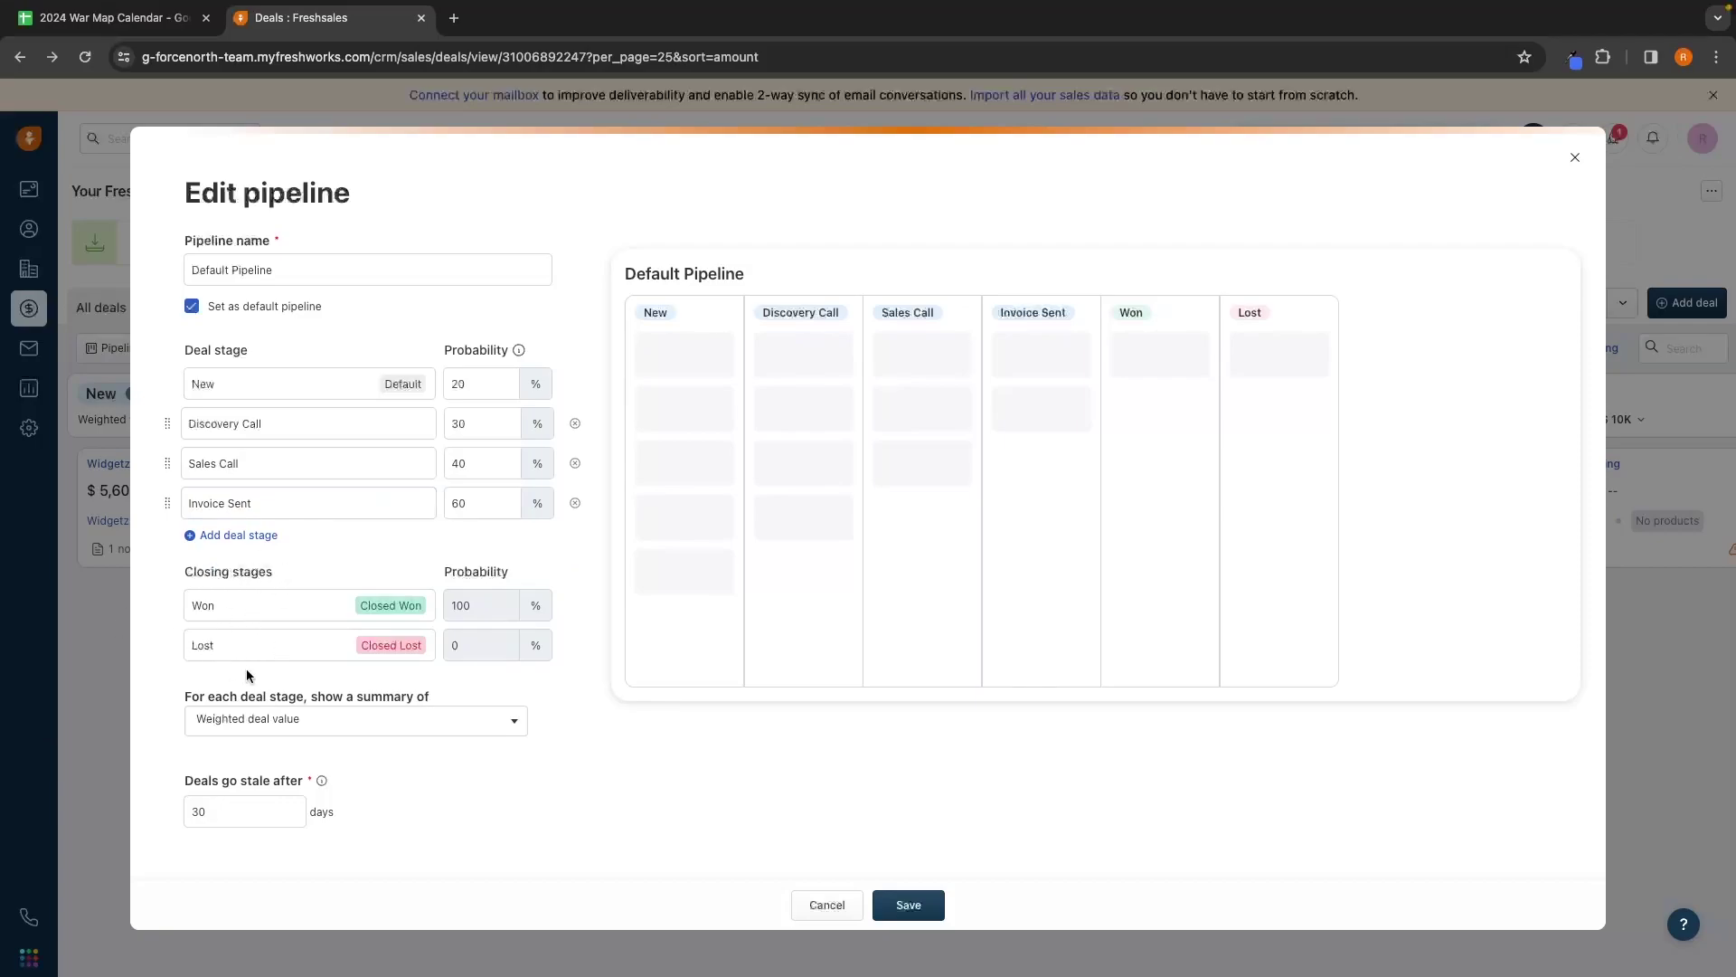
# Step: Save the edited pipeline stages and move the Techcave (sample) deal from New through Discovery Call to Sales Call
pyautogui.click(930, 904)
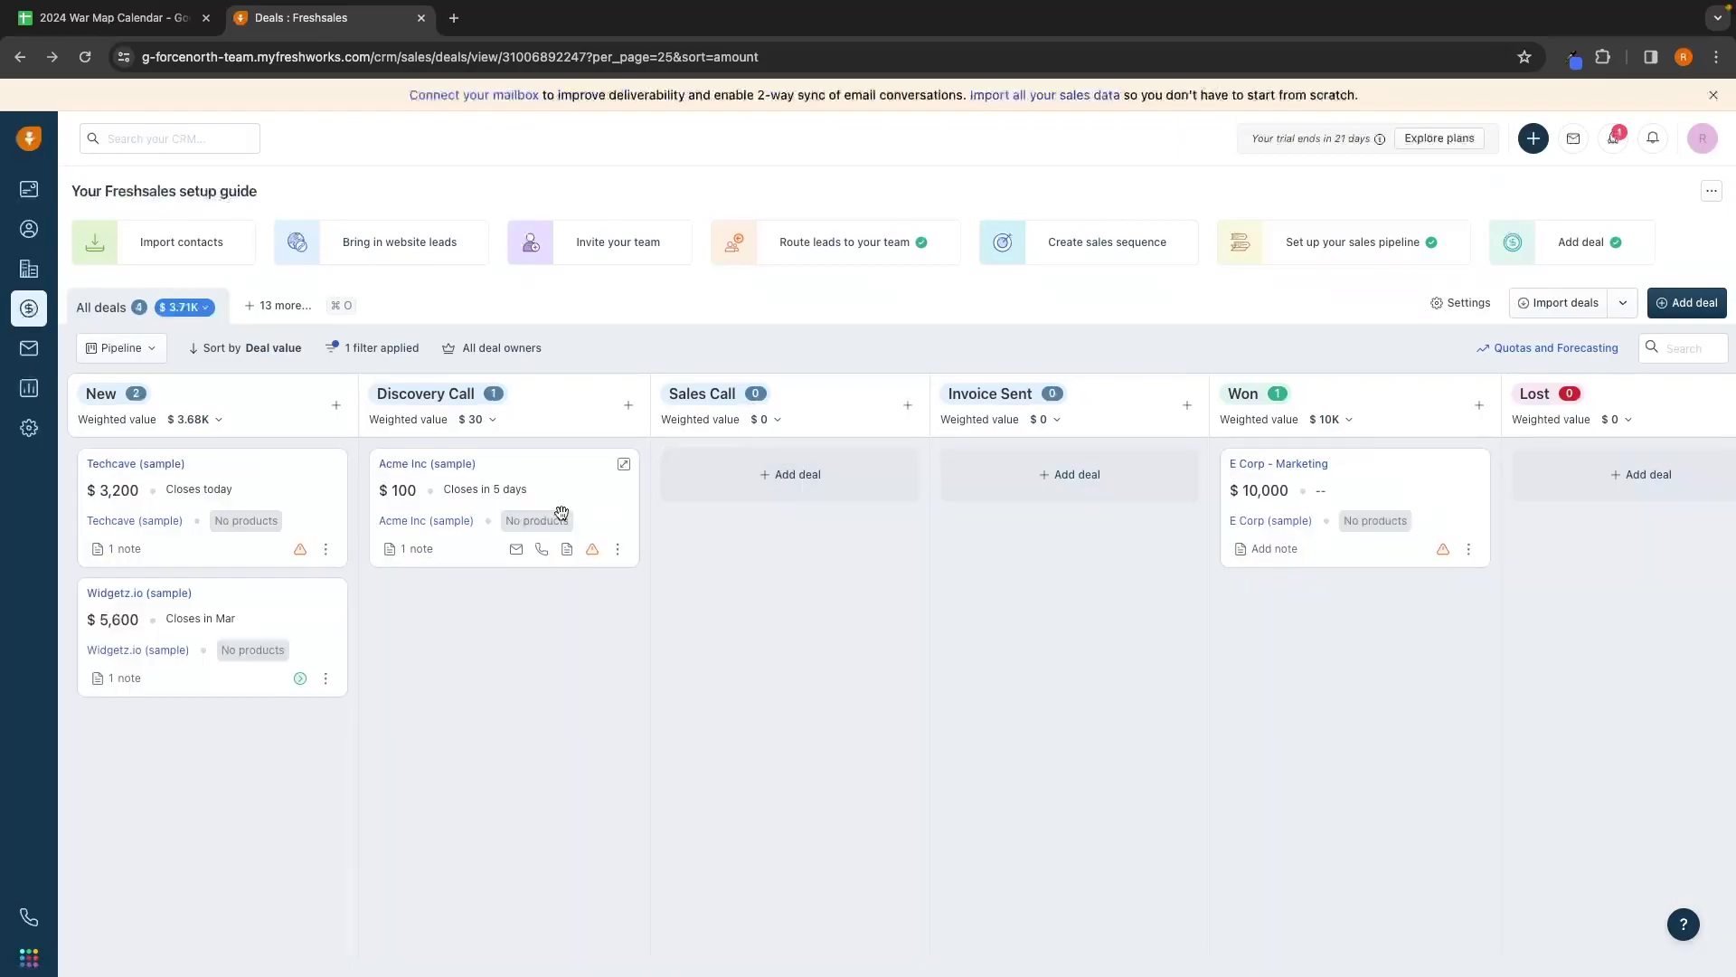
pyautogui.moveTo(185, 547); pyautogui.dragTo(515, 741)
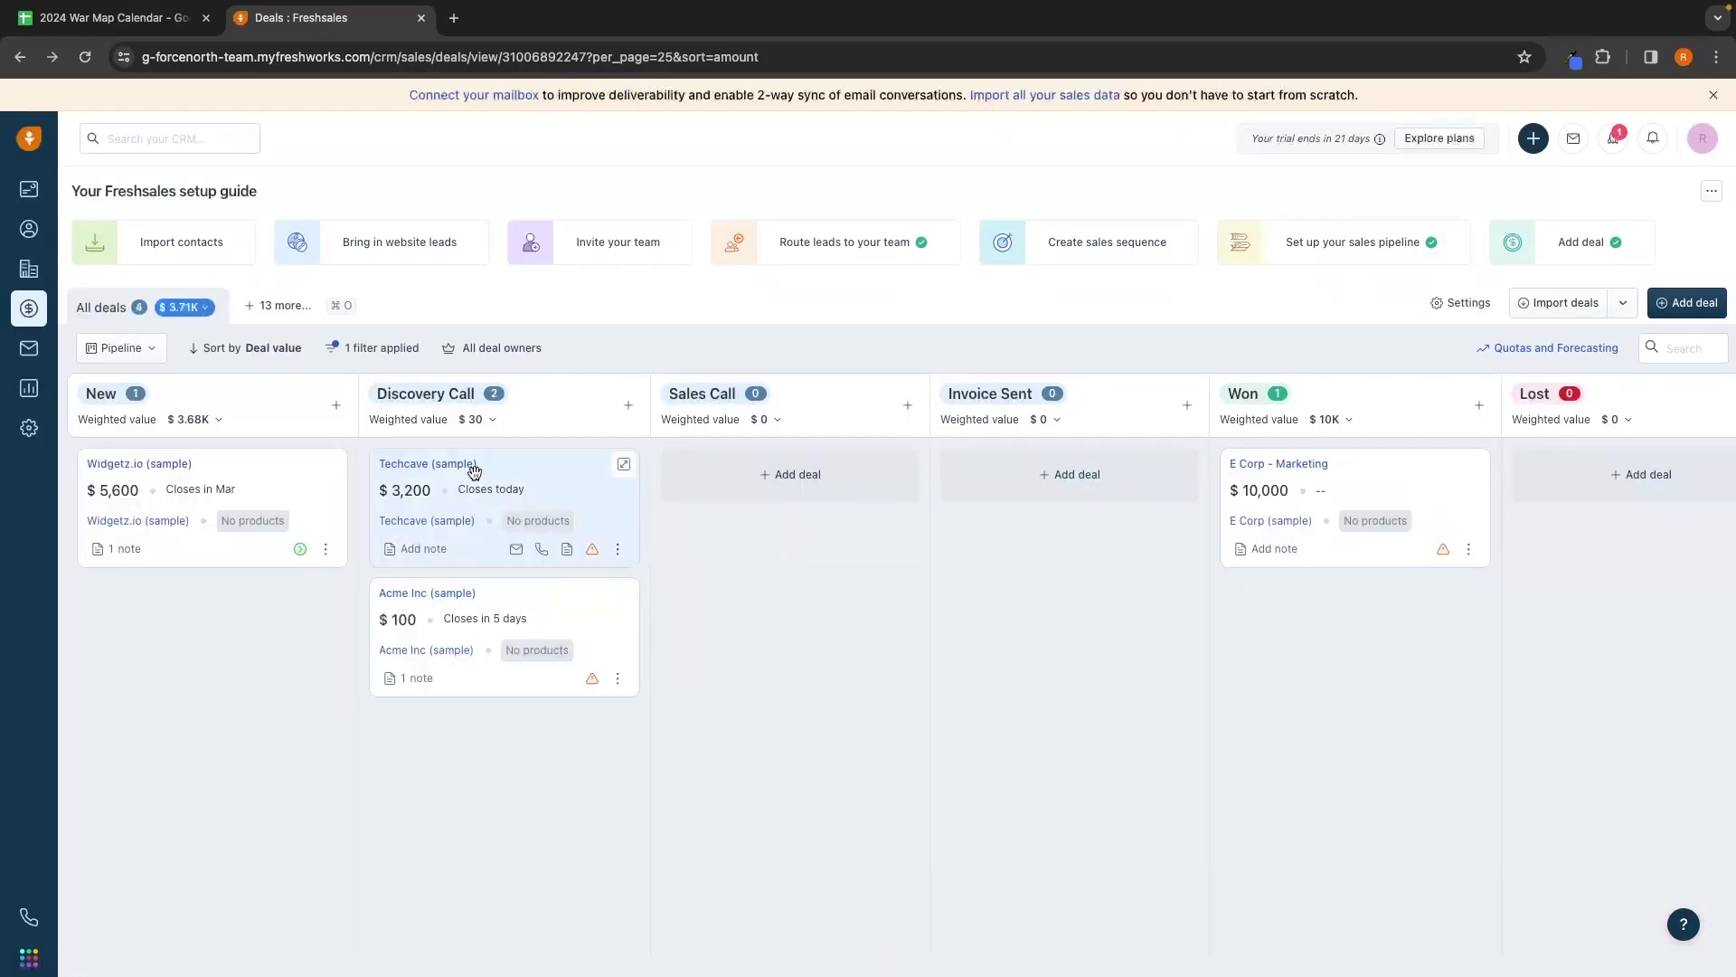
pyautogui.moveTo(473, 469); pyautogui.dragTo(788, 583)
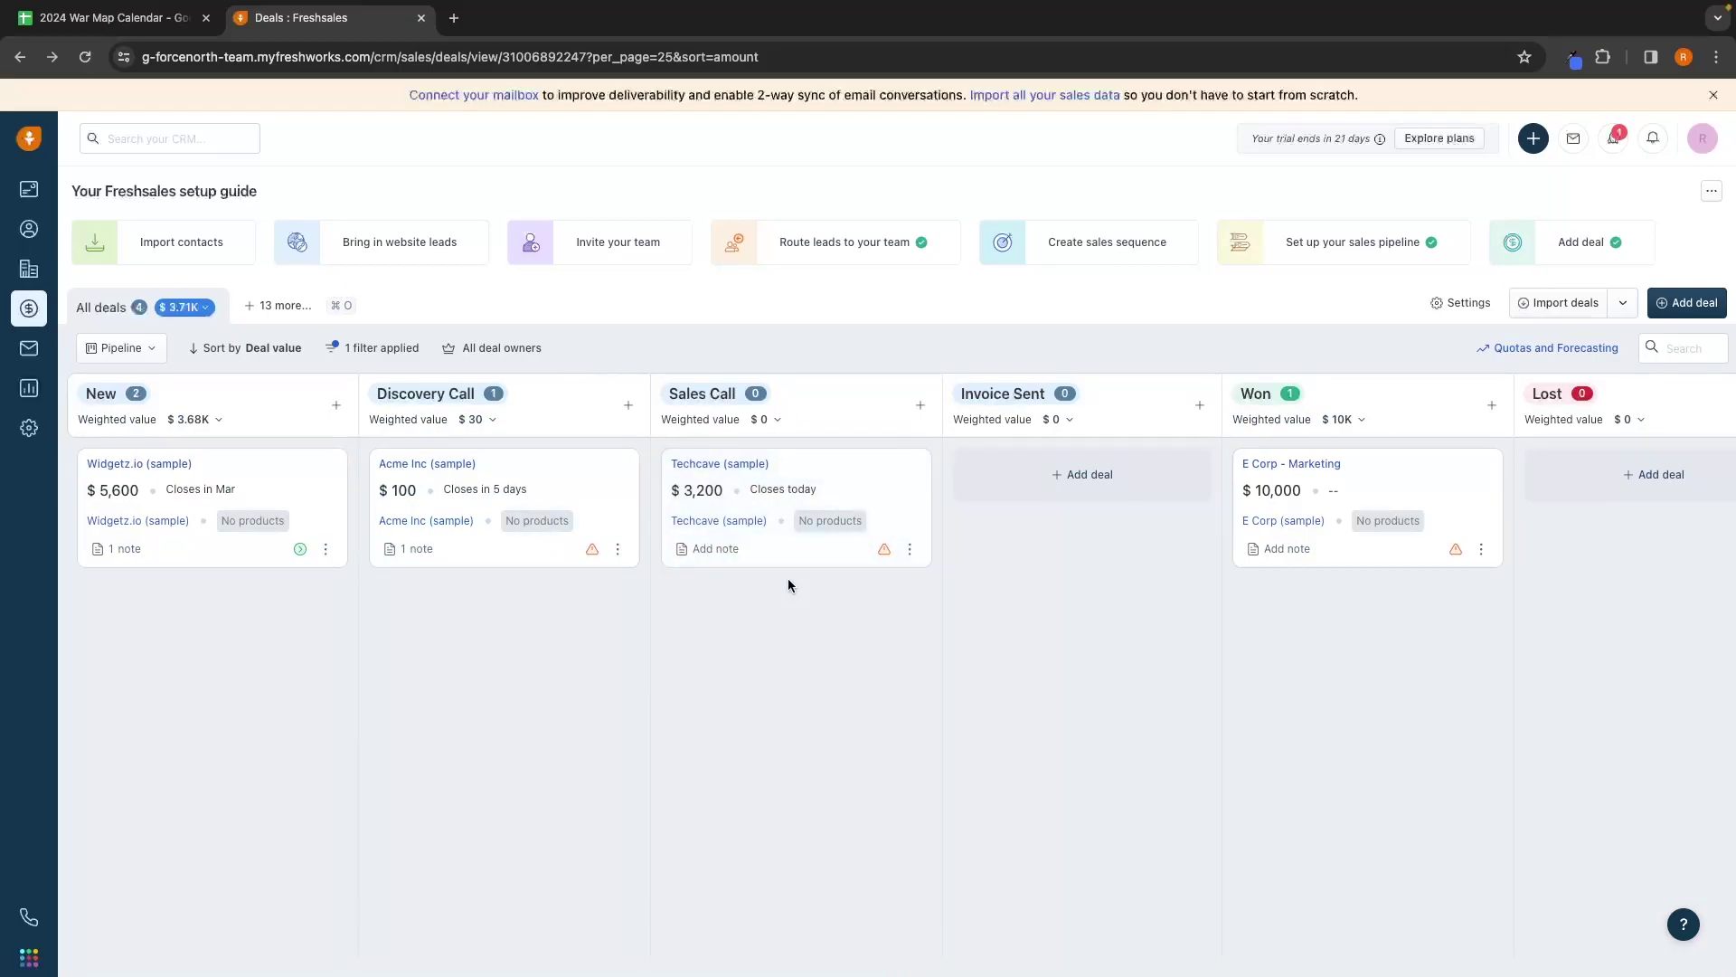
# Step: View the deals as a table and as a monthly forecast, and return to the pipeline view
pyautogui.click(126, 350)
pyautogui.click(118, 387)
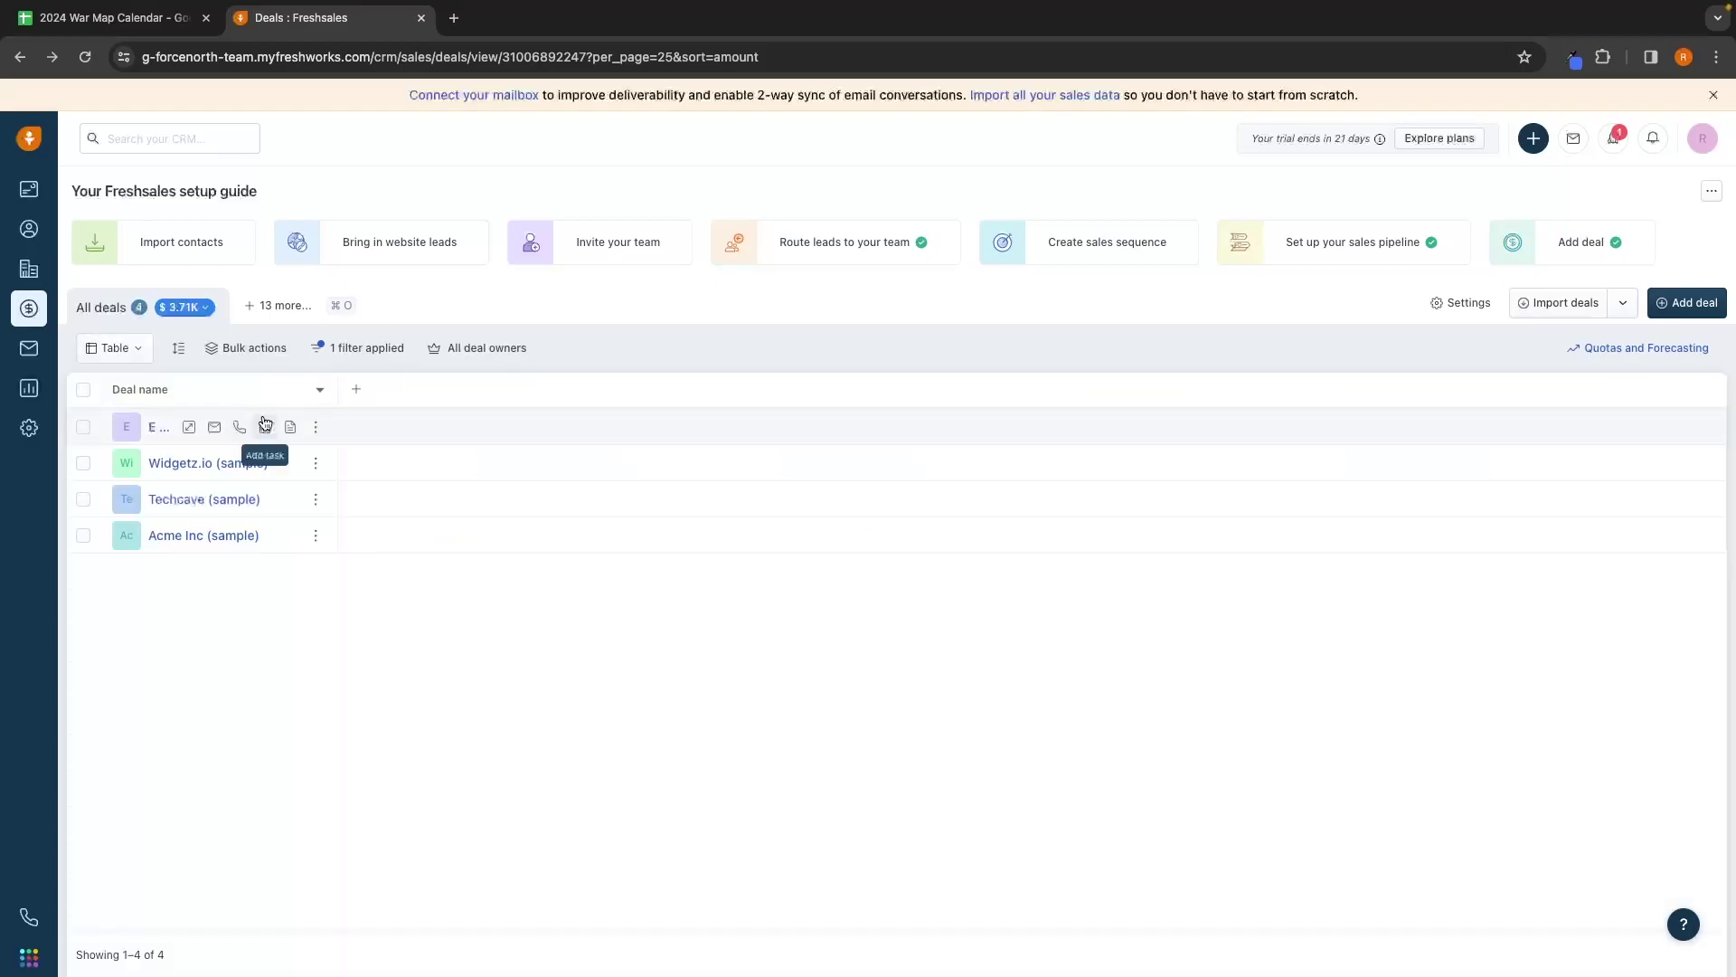
pyautogui.click(114, 348)
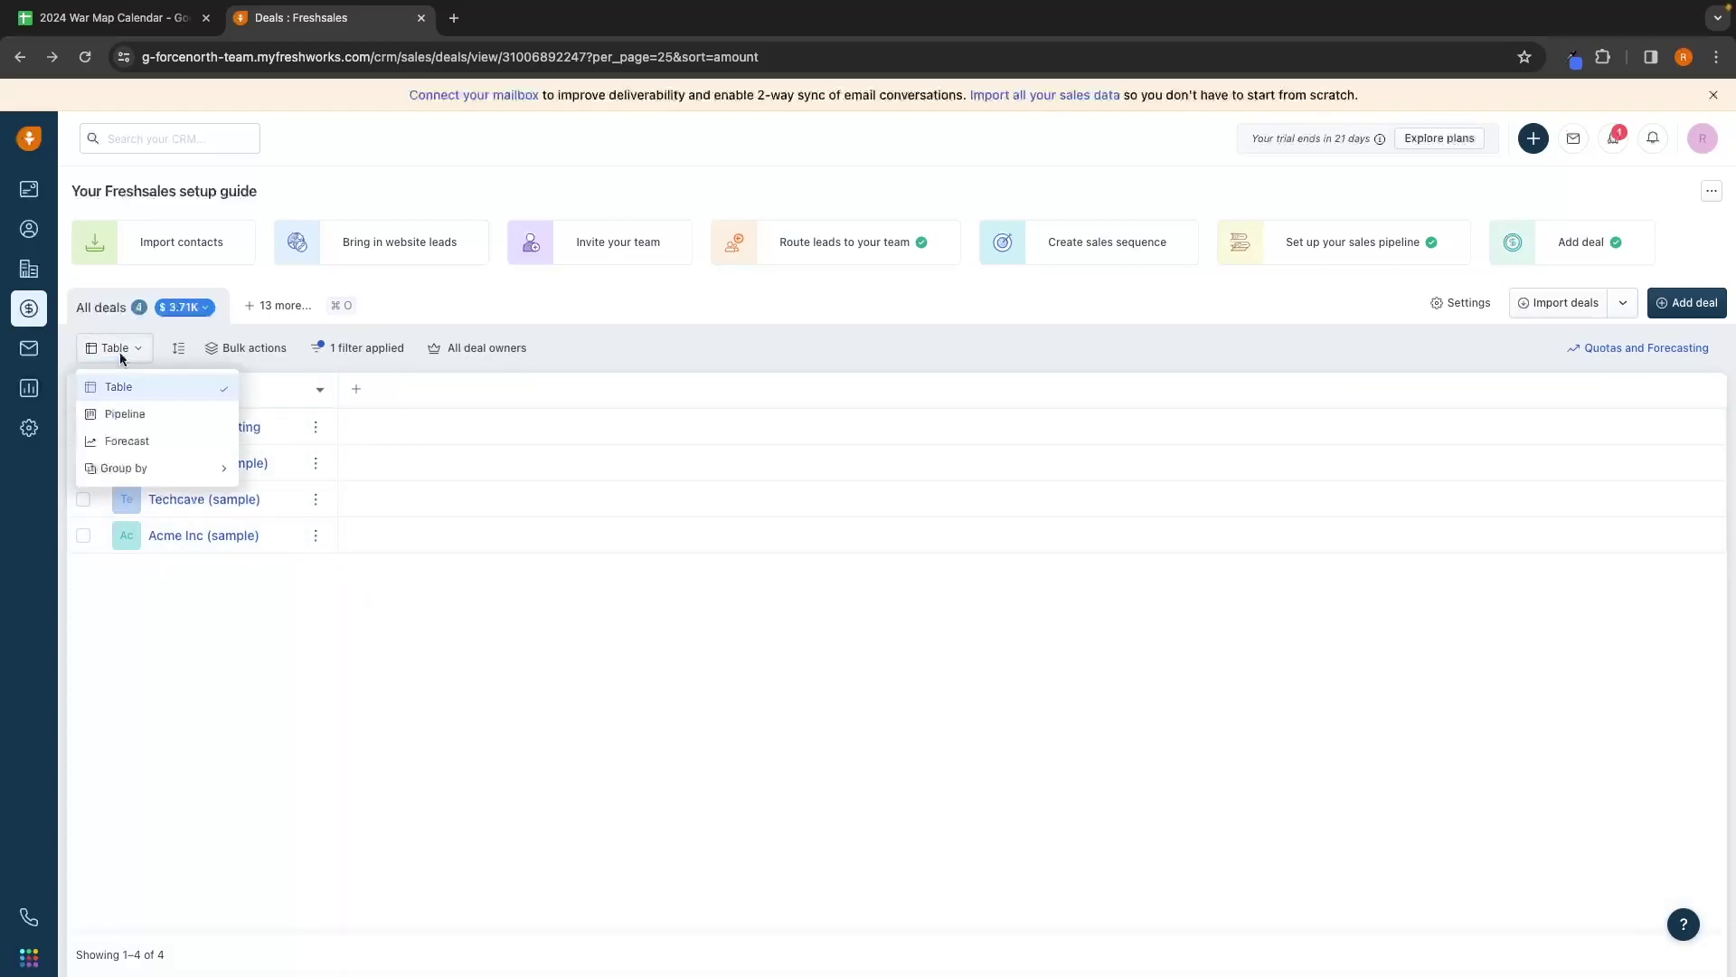
pyautogui.click(141, 443)
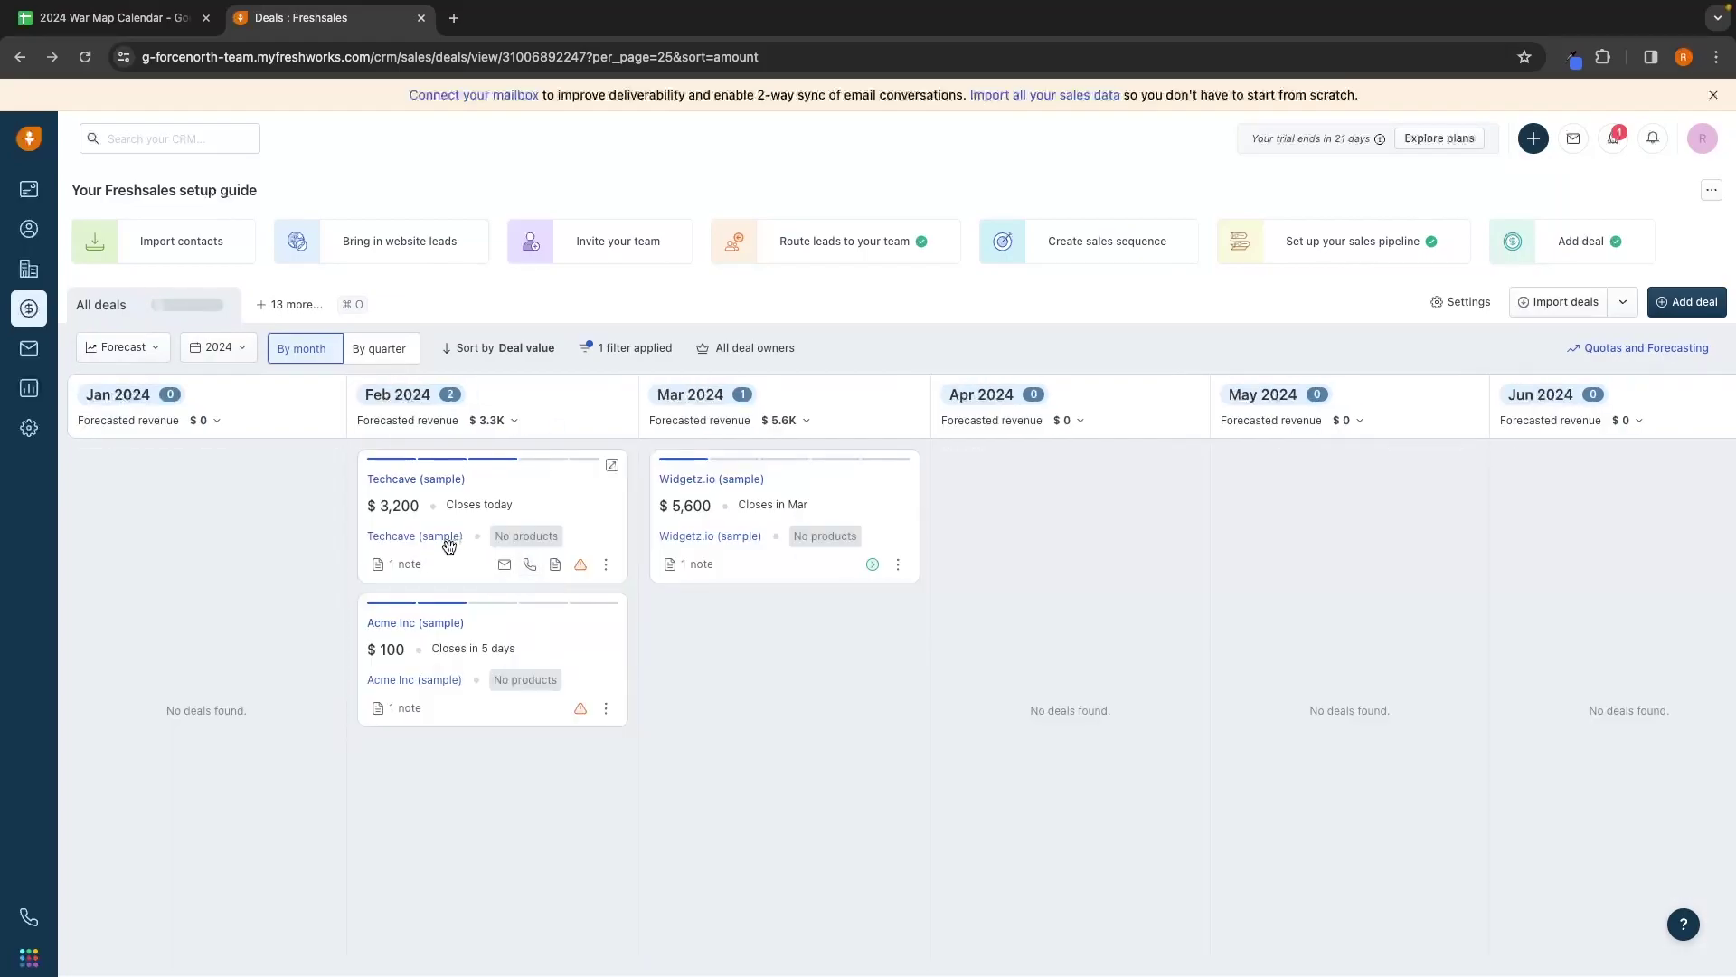
pyautogui.click(137, 353)
pyautogui.click(172, 416)
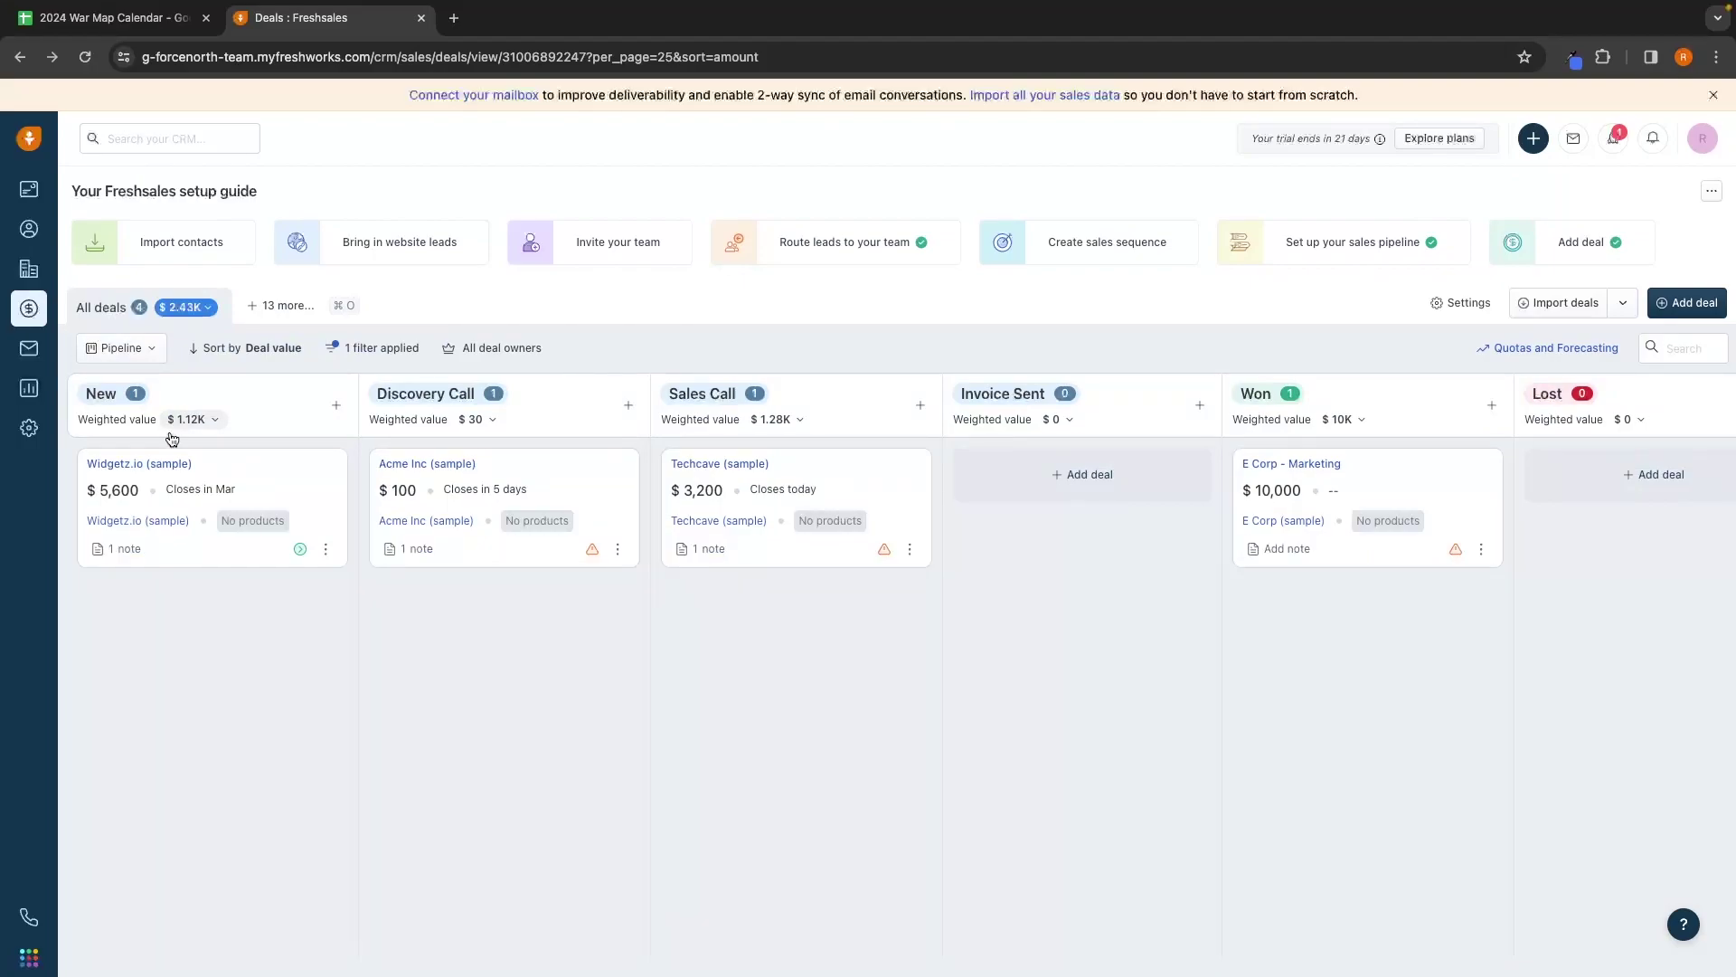
# Step: Open the form for adding a deal and examine its related contact, related account and deal stage options
pyautogui.click(1709, 314)
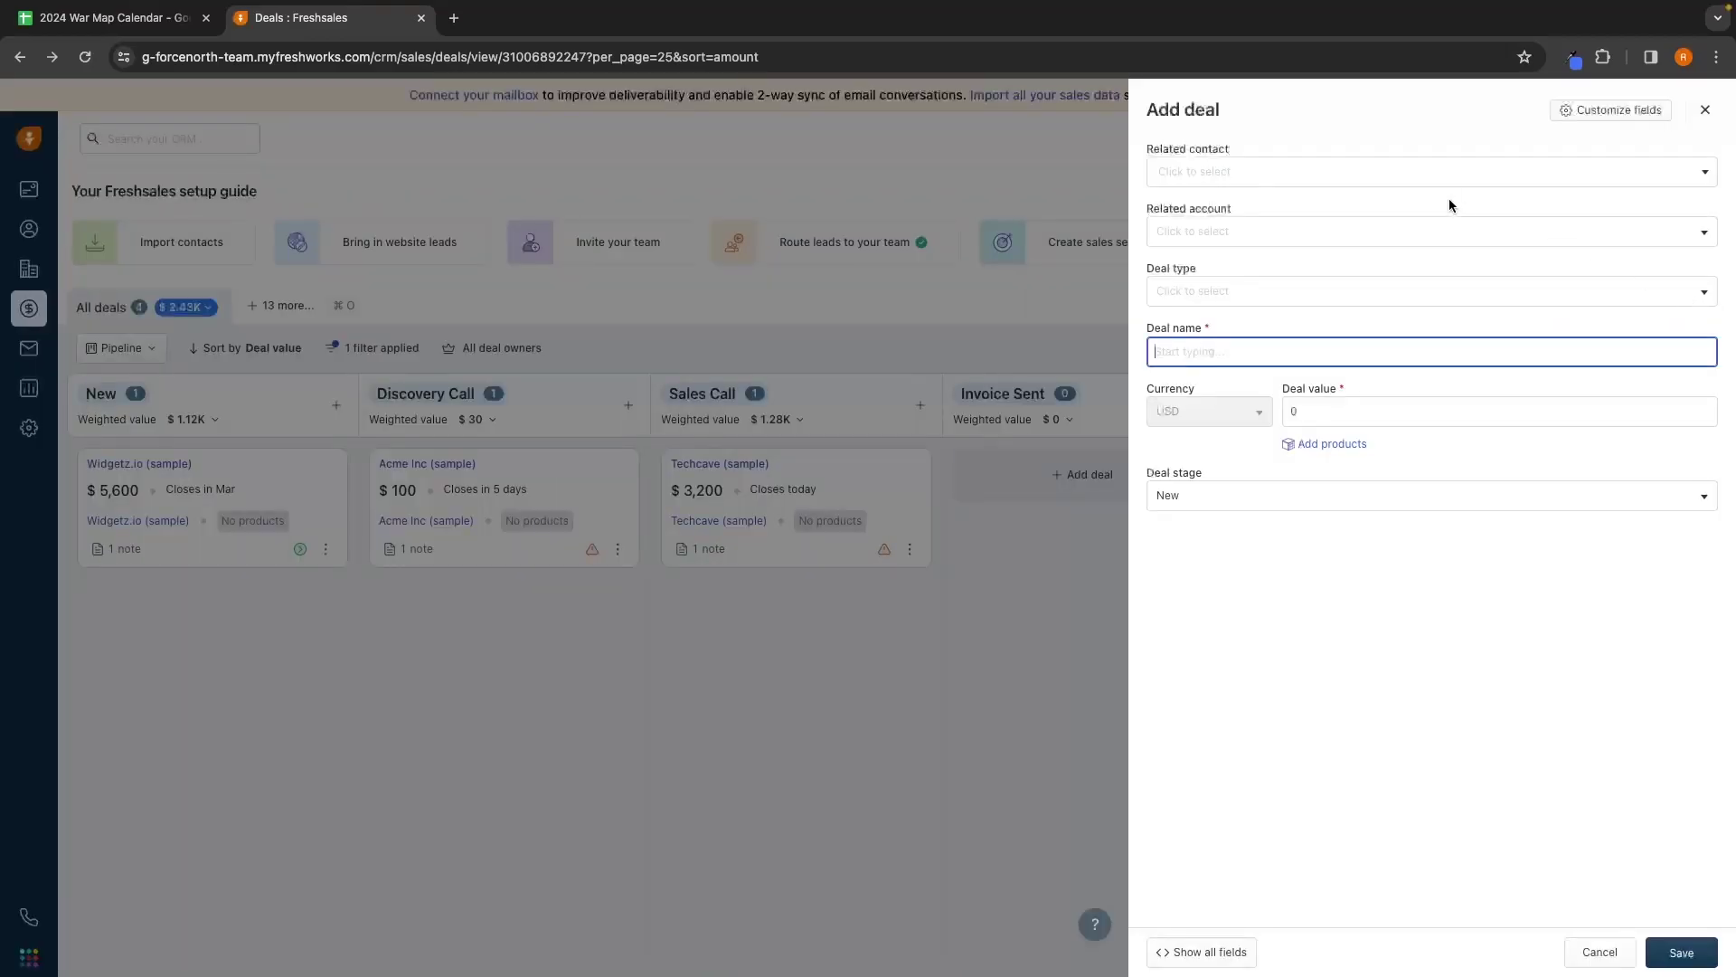
pyautogui.click(1362, 163)
pyautogui.click(1203, 169)
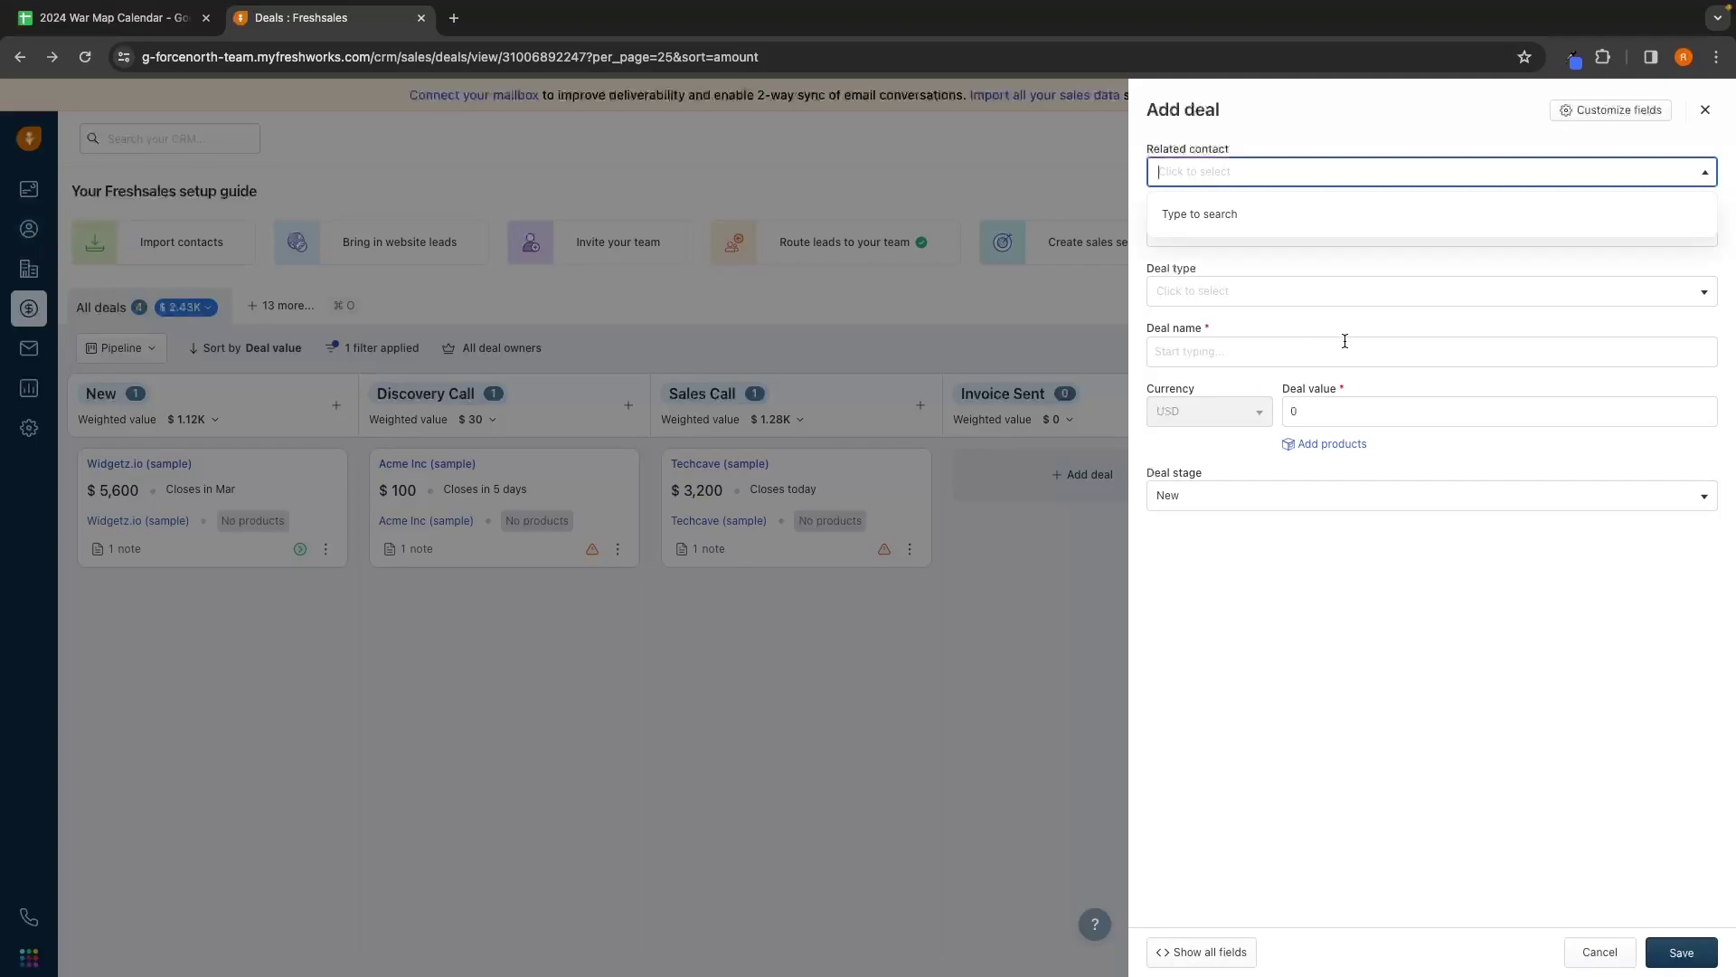
pyautogui.click(1213, 236)
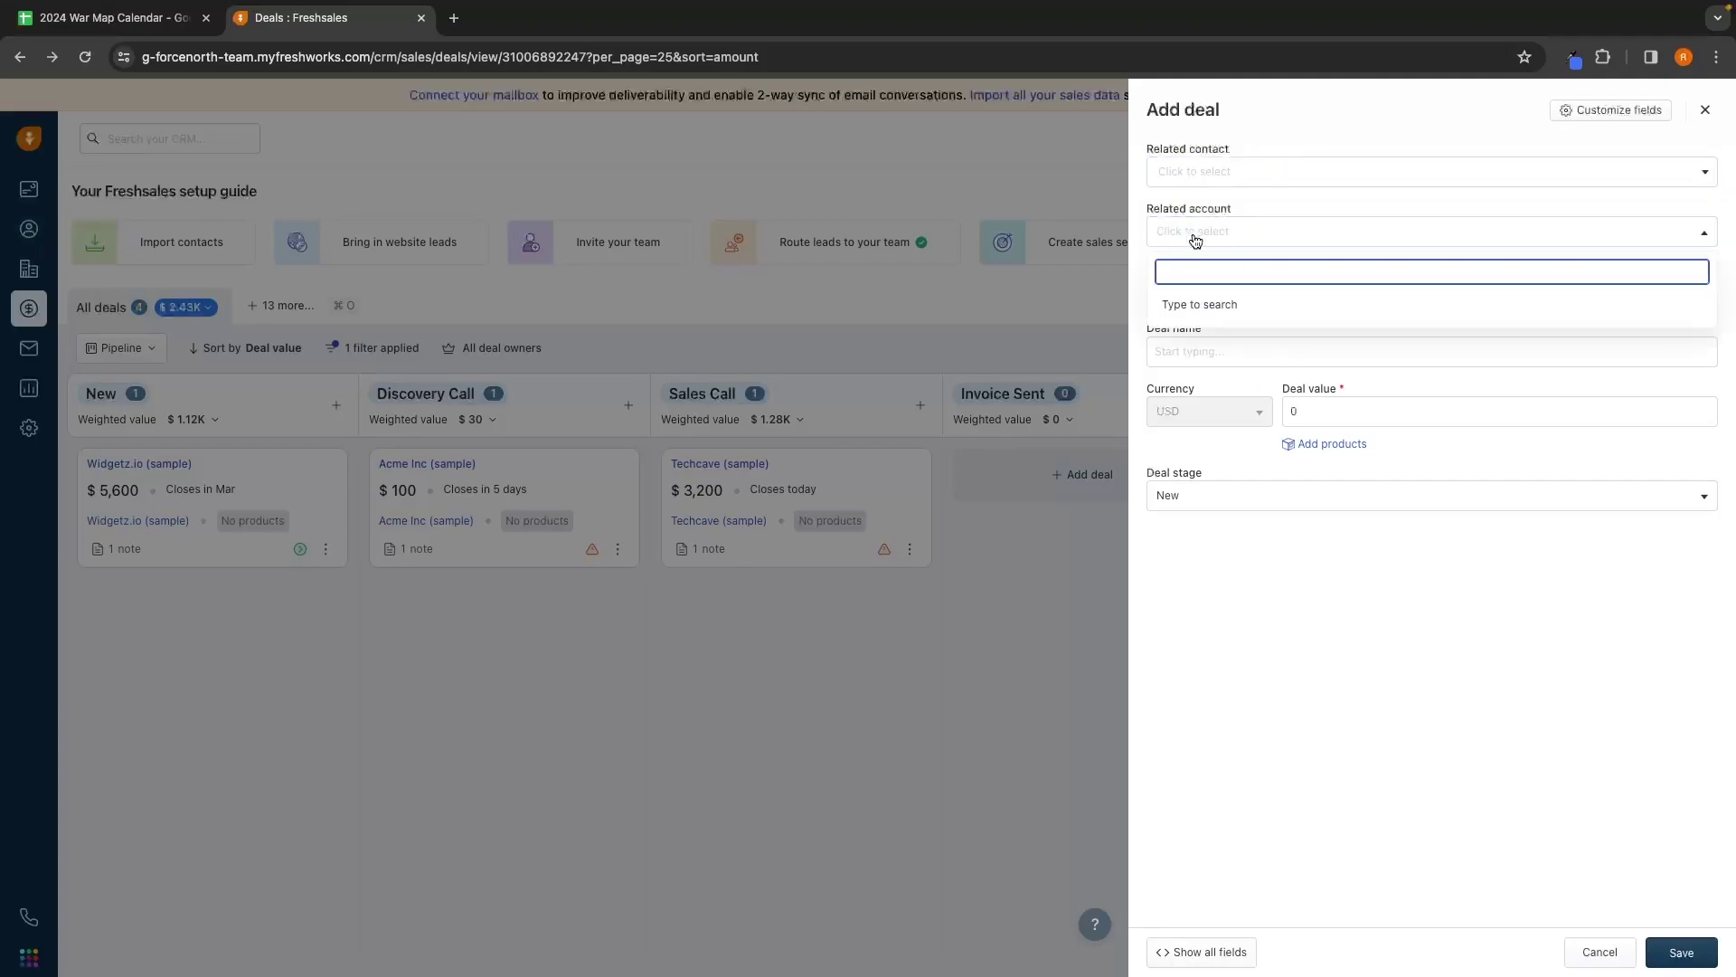
pyautogui.click(1217, 227)
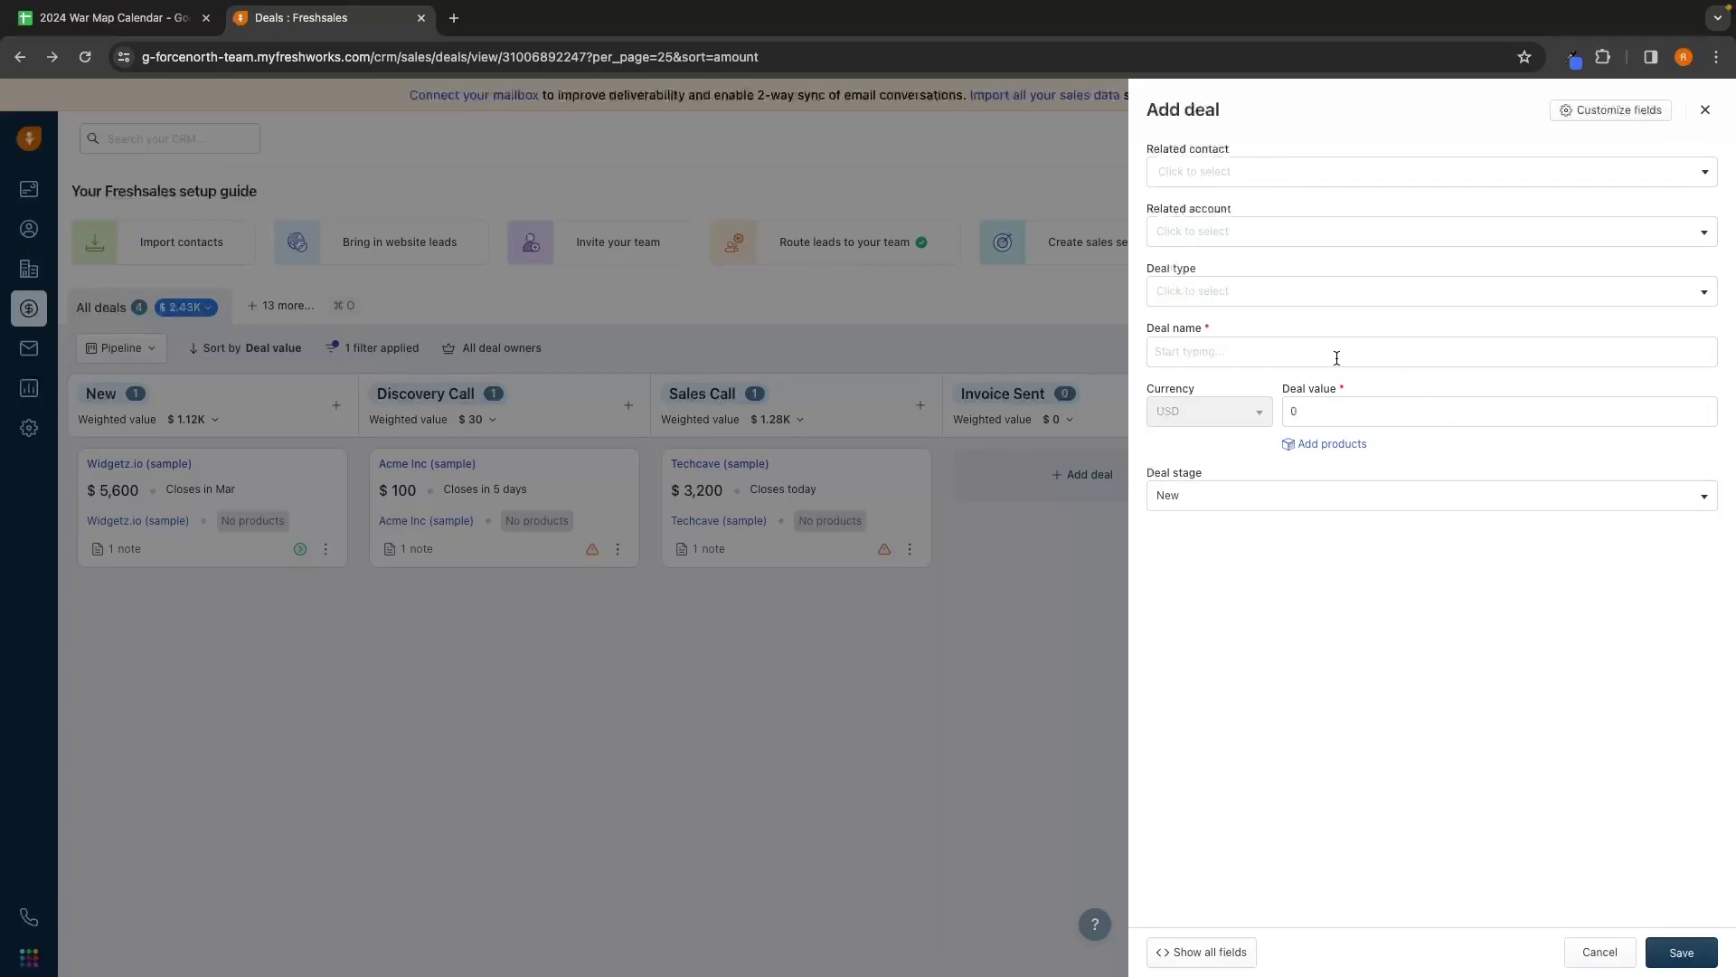
pyautogui.click(1184, 498)
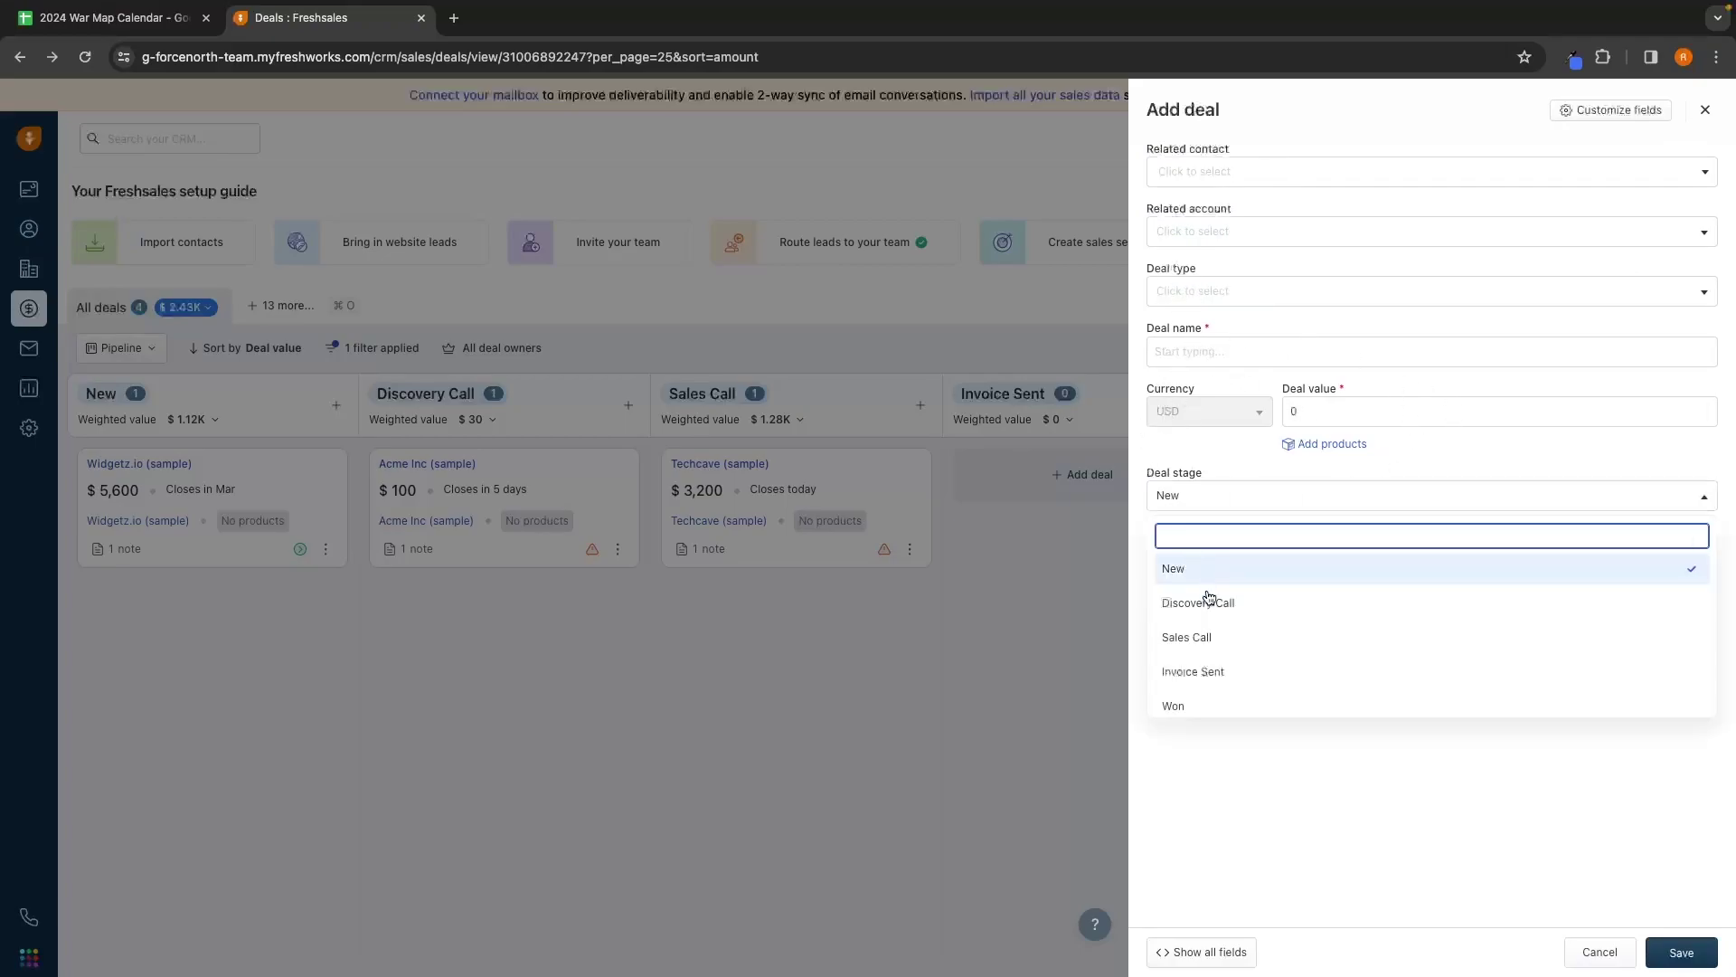
pyautogui.scroll(-1, 1218, 639)
pyautogui.scroll(1, 1240, 589)
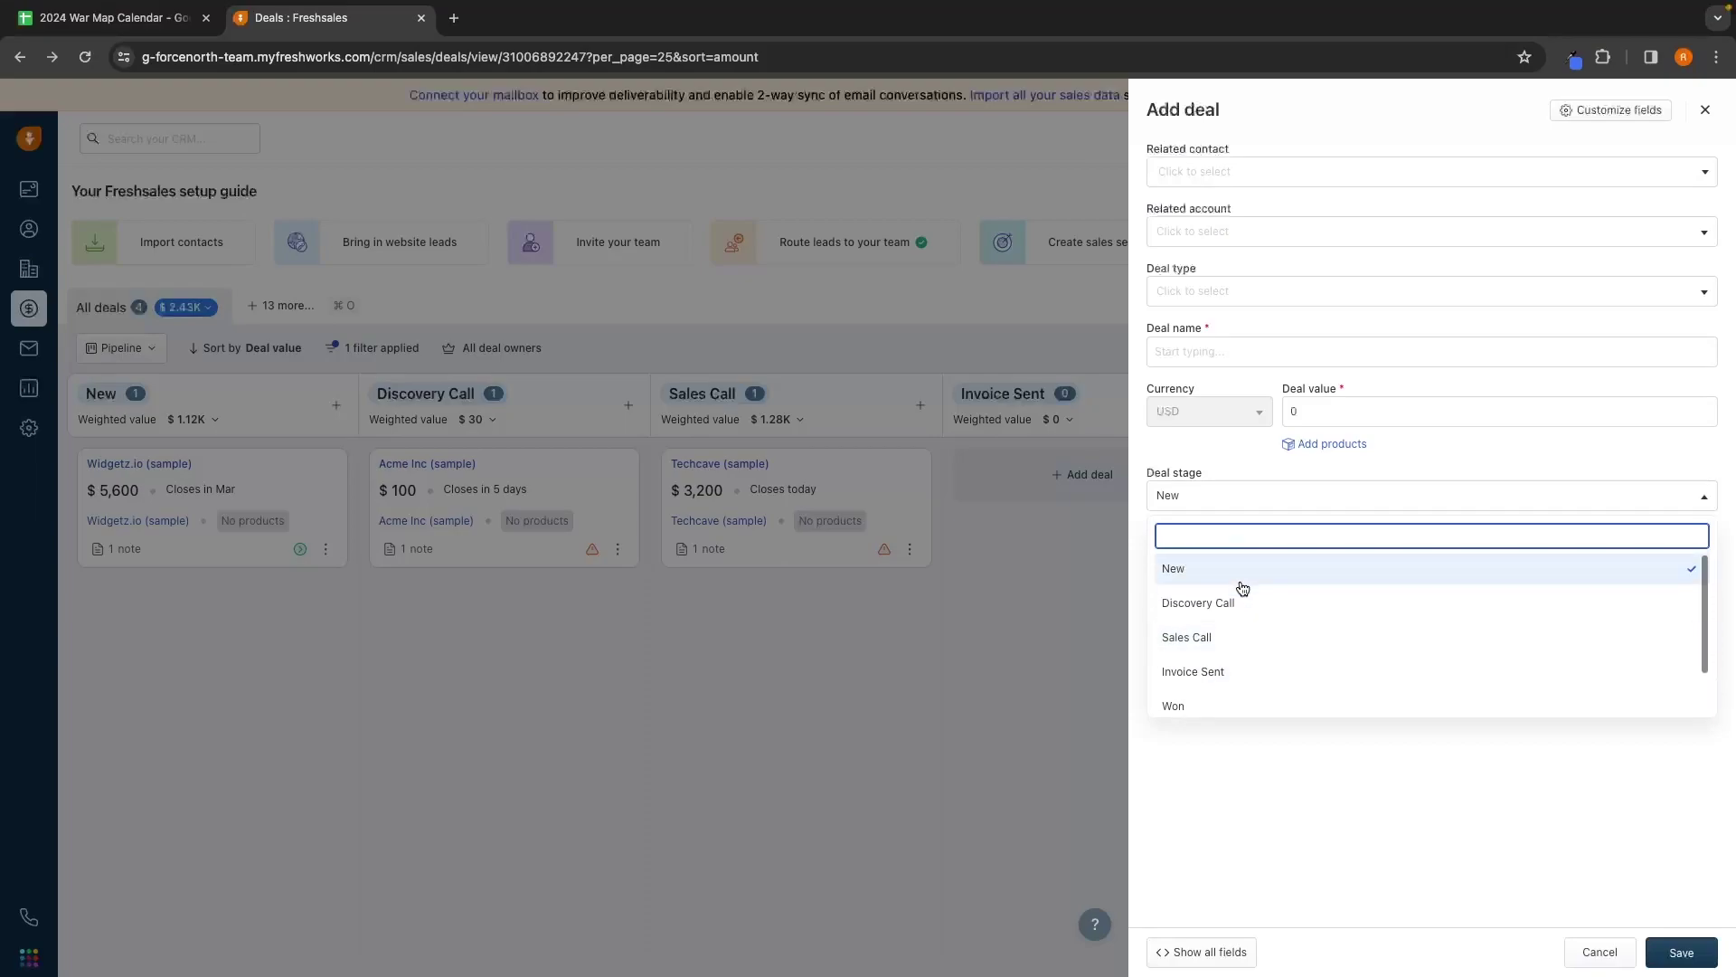
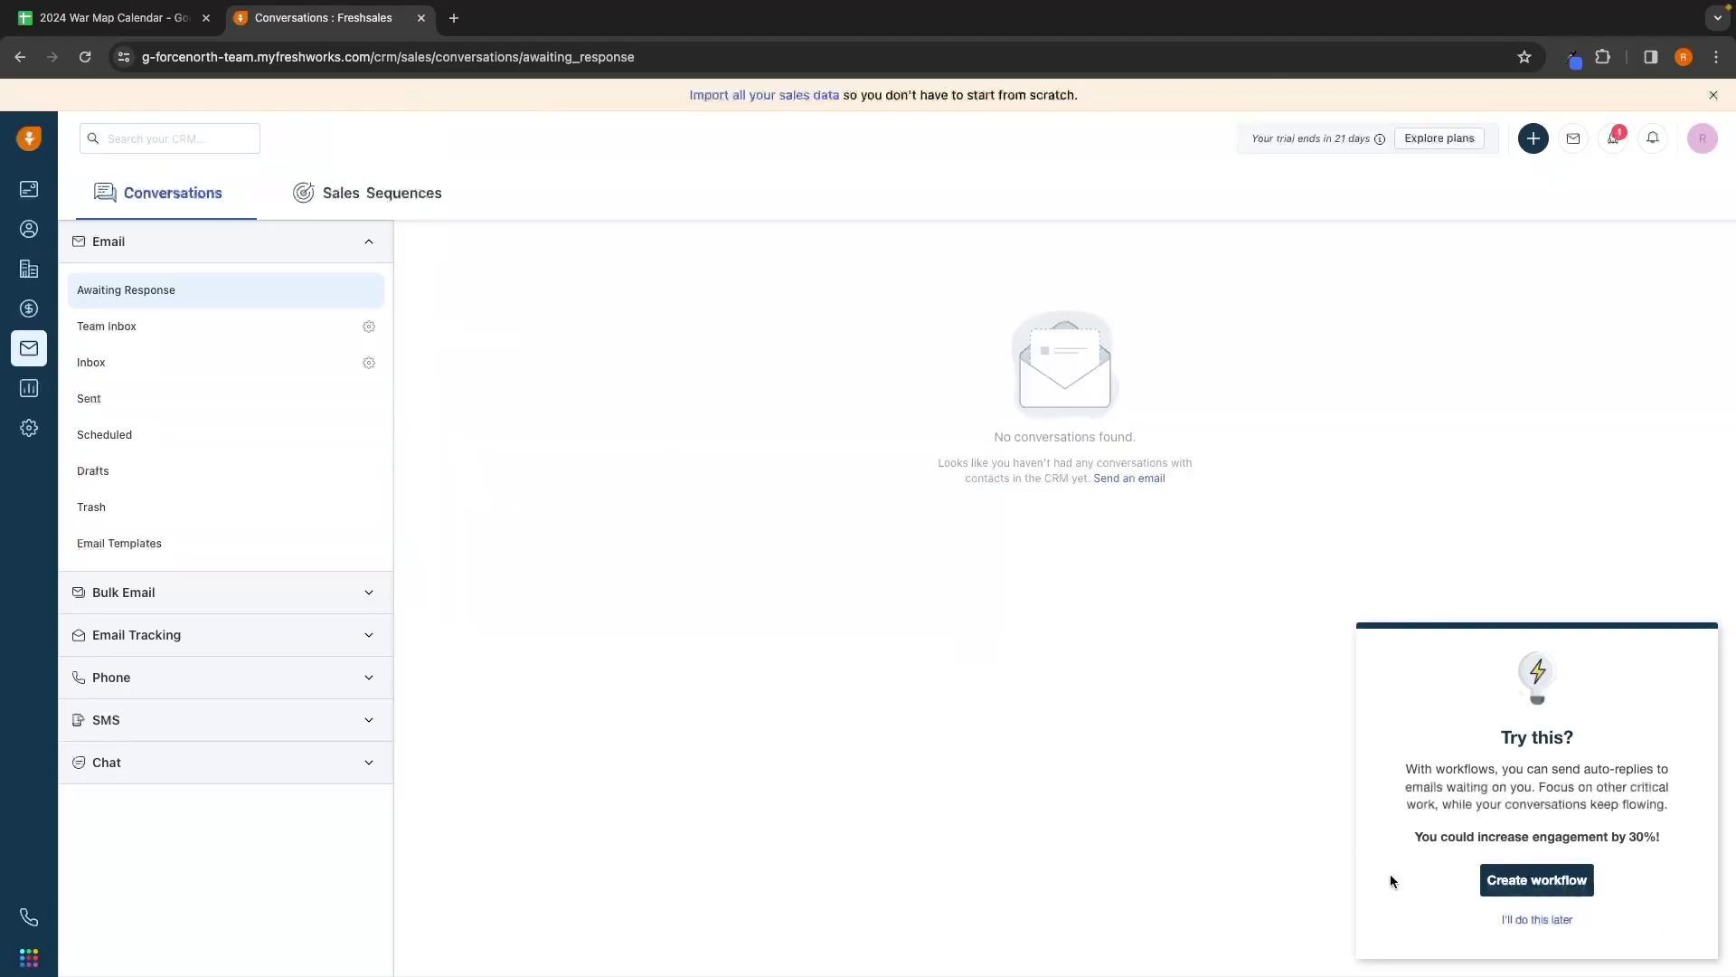
# Step: Dismiss the workflow suggestion in Conversations, view the Team Inbox, and open the Add-on license for CRM Gold email from the Inbox
pyautogui.click(1511, 919)
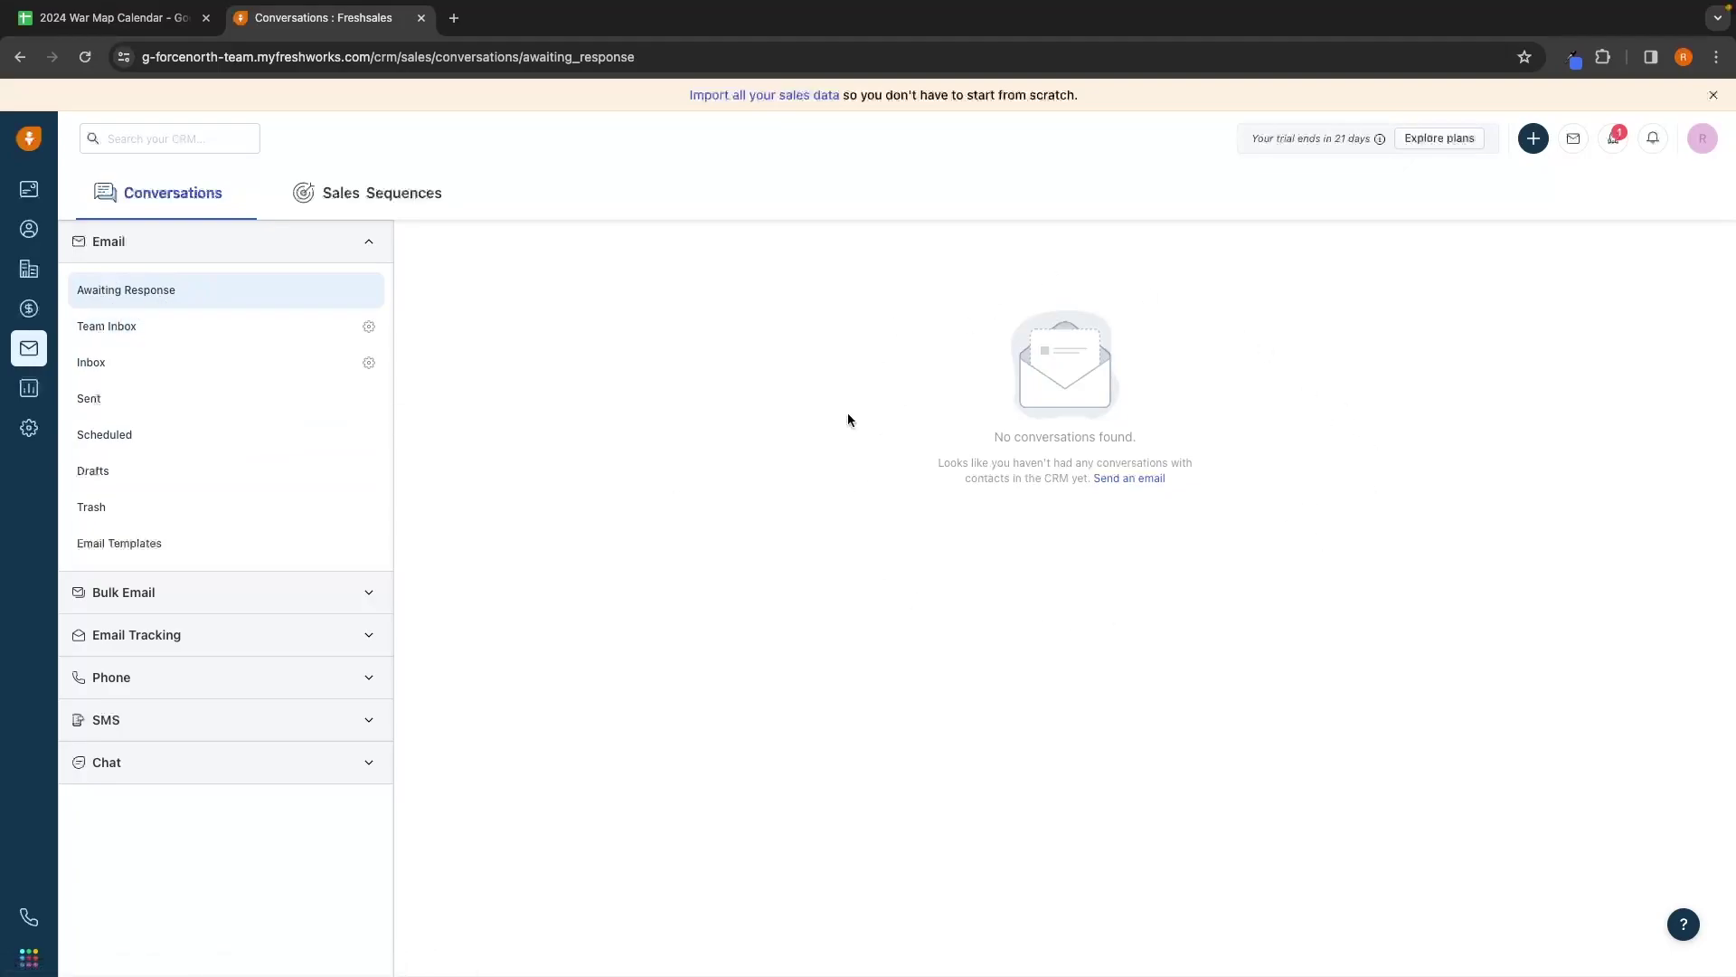
pyautogui.click(277, 345)
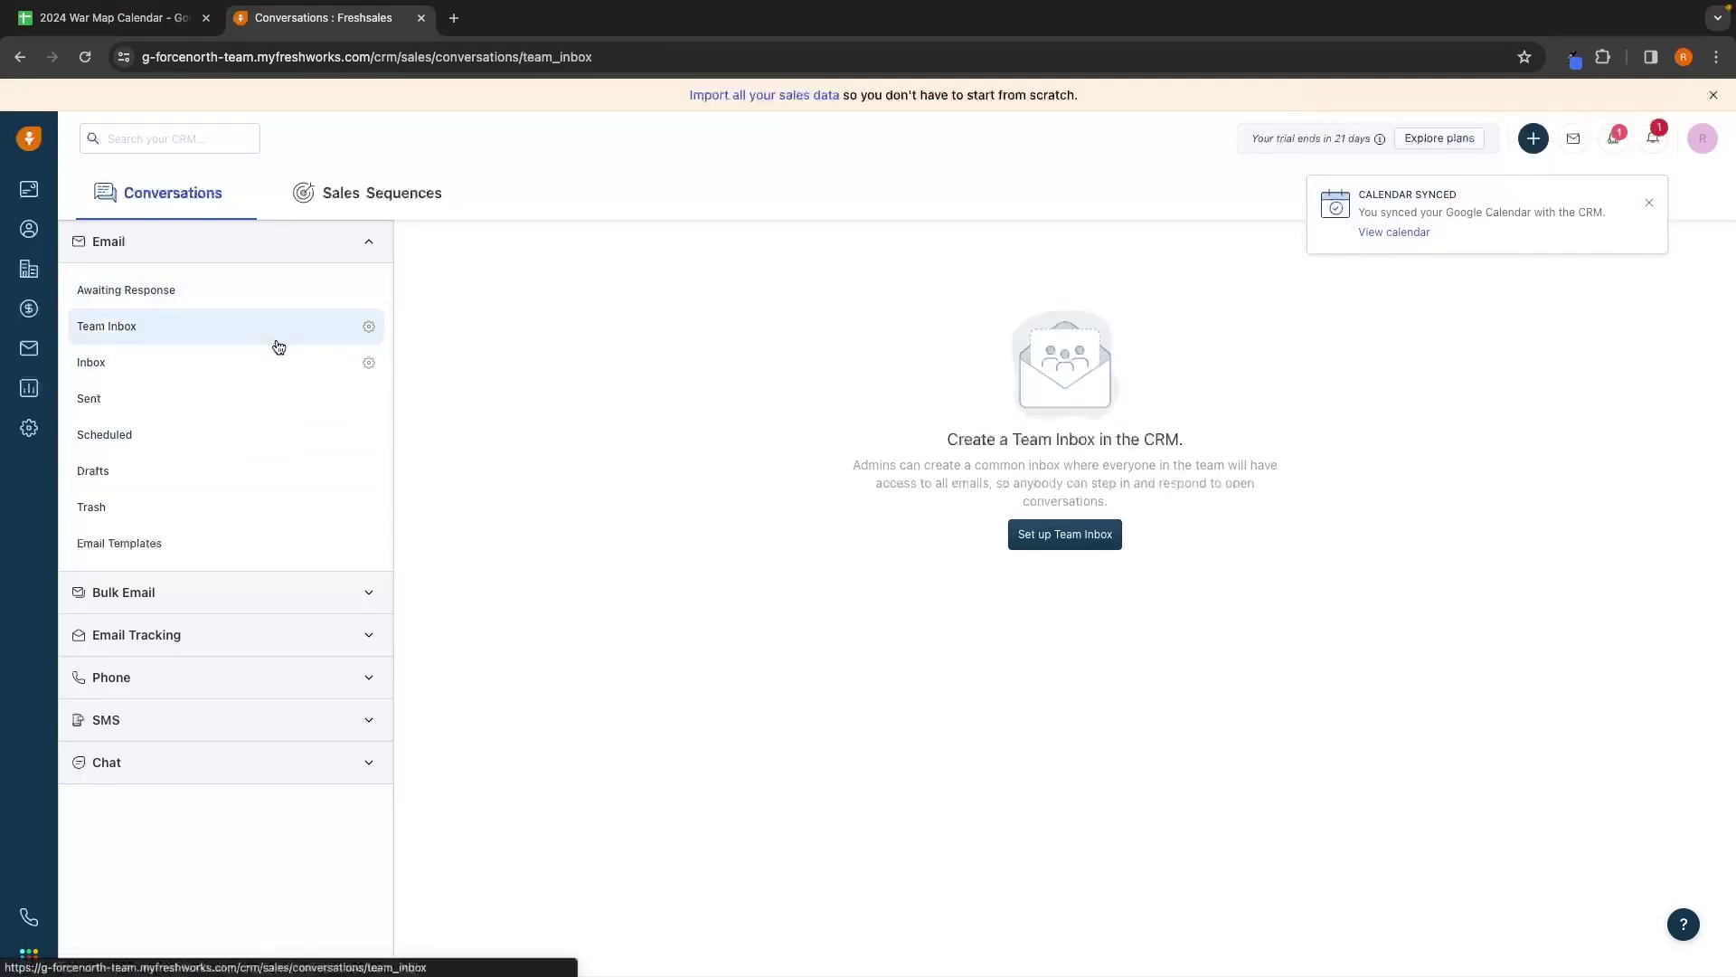
pyautogui.click(231, 367)
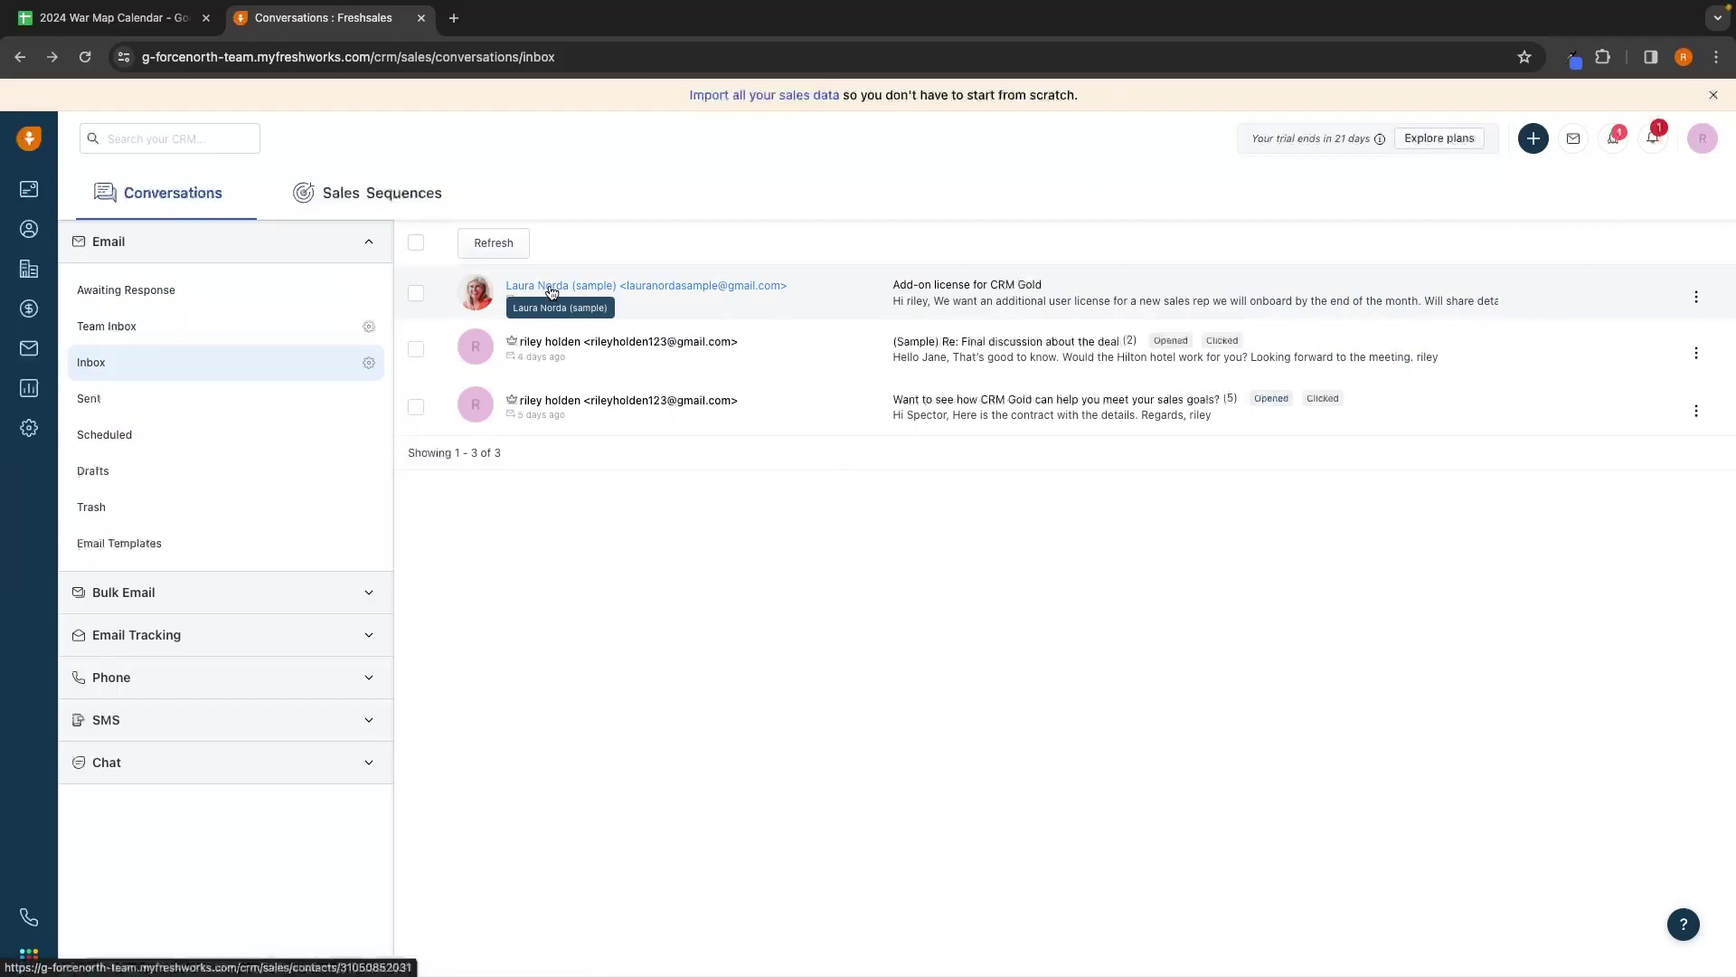
pyautogui.click(967, 288)
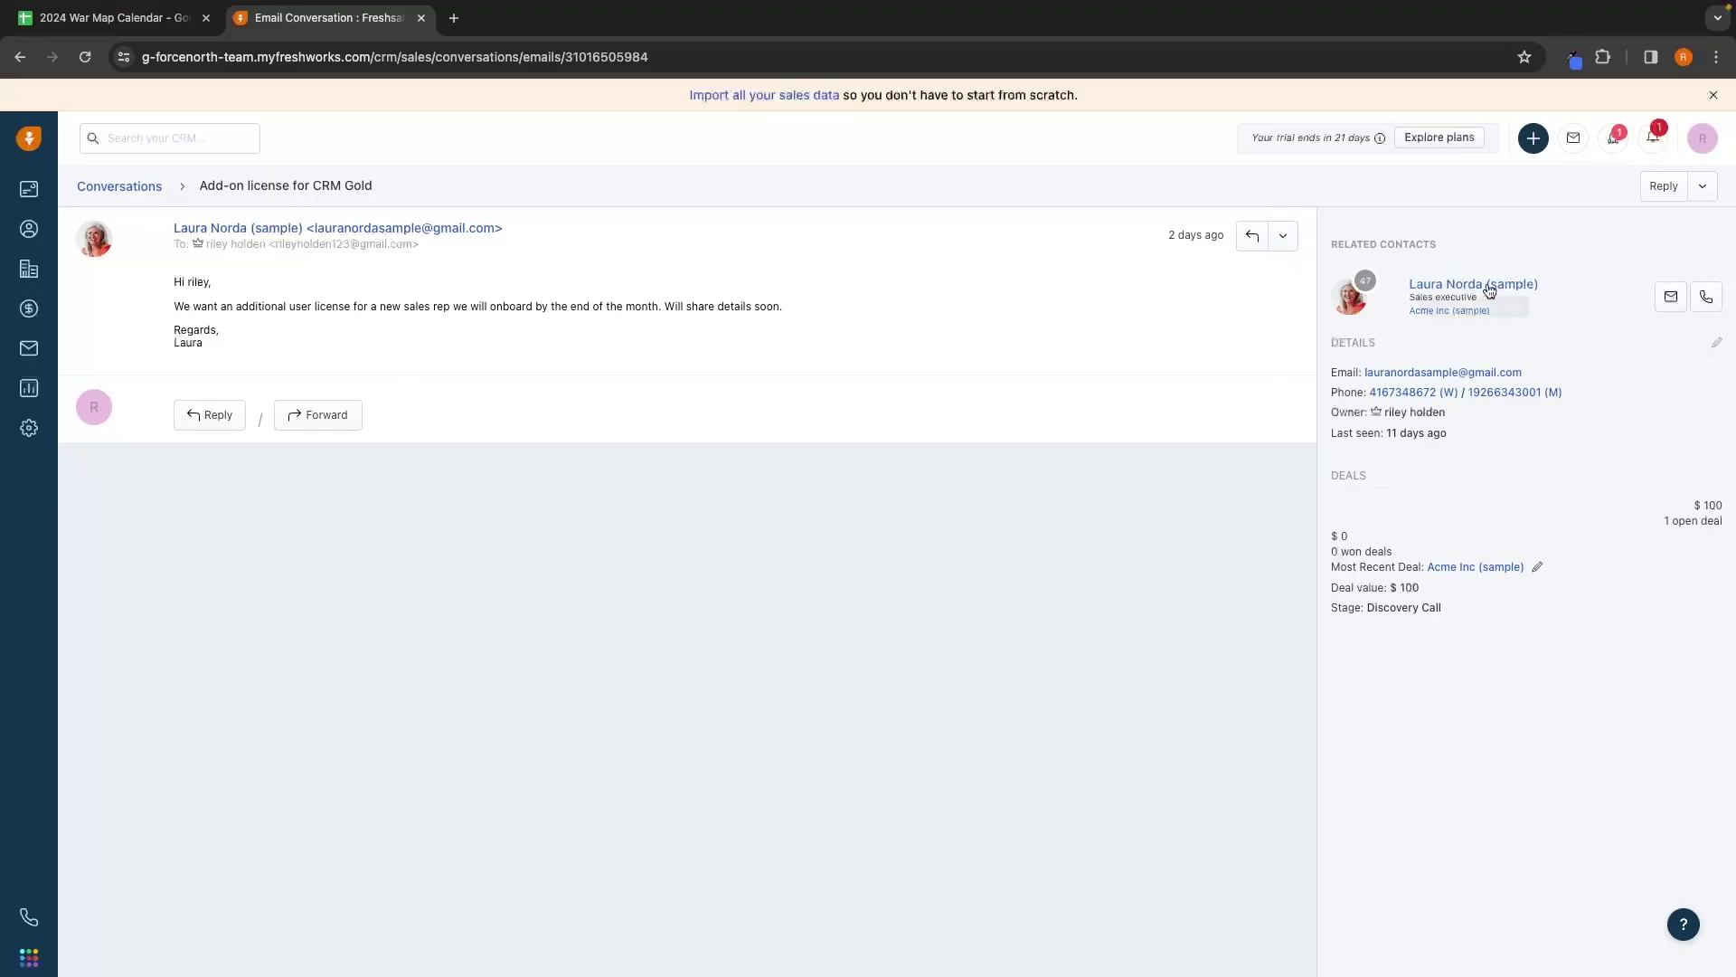
# Step: Reply to the Add-on license for CRM Gold email, thanking the sender by first name for the update, and send it
pyautogui.click(213, 424)
pyautogui.write('Thanks for the update Laura!')
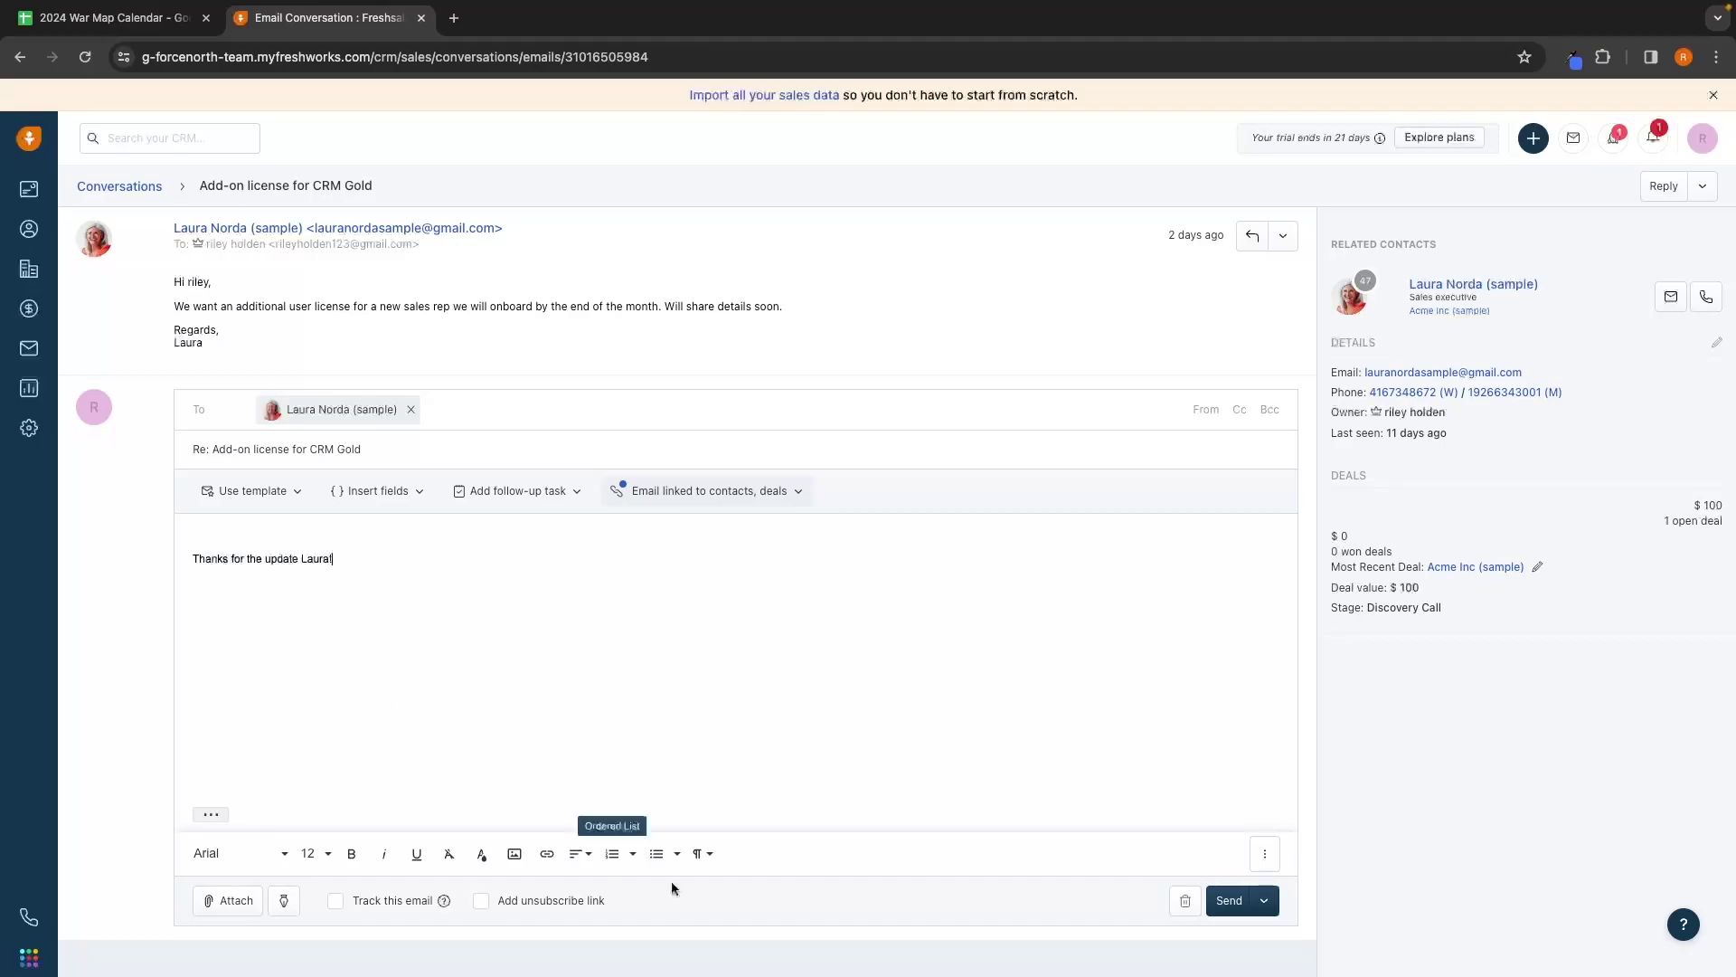
pyautogui.click(1252, 907)
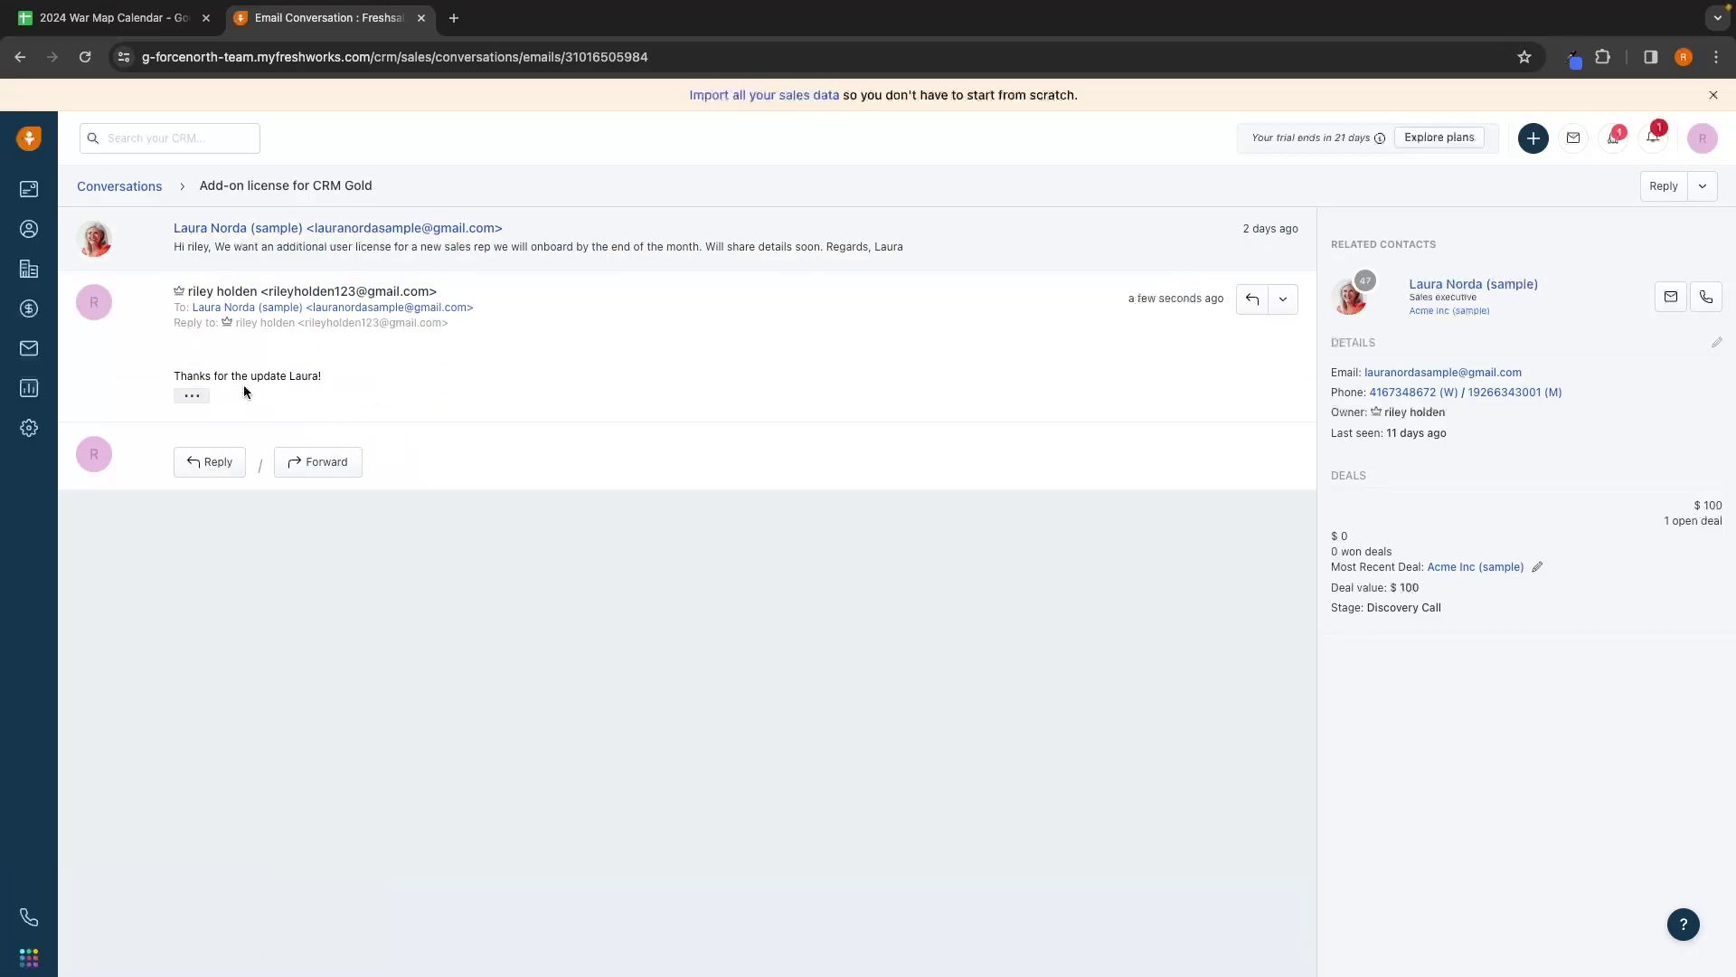
# Step: Return to Conversations and look through the Inbox, Sent, Scheduled, Drafts, Trash and Email Templates folders
pyautogui.click(28, 348)
pyautogui.click(136, 364)
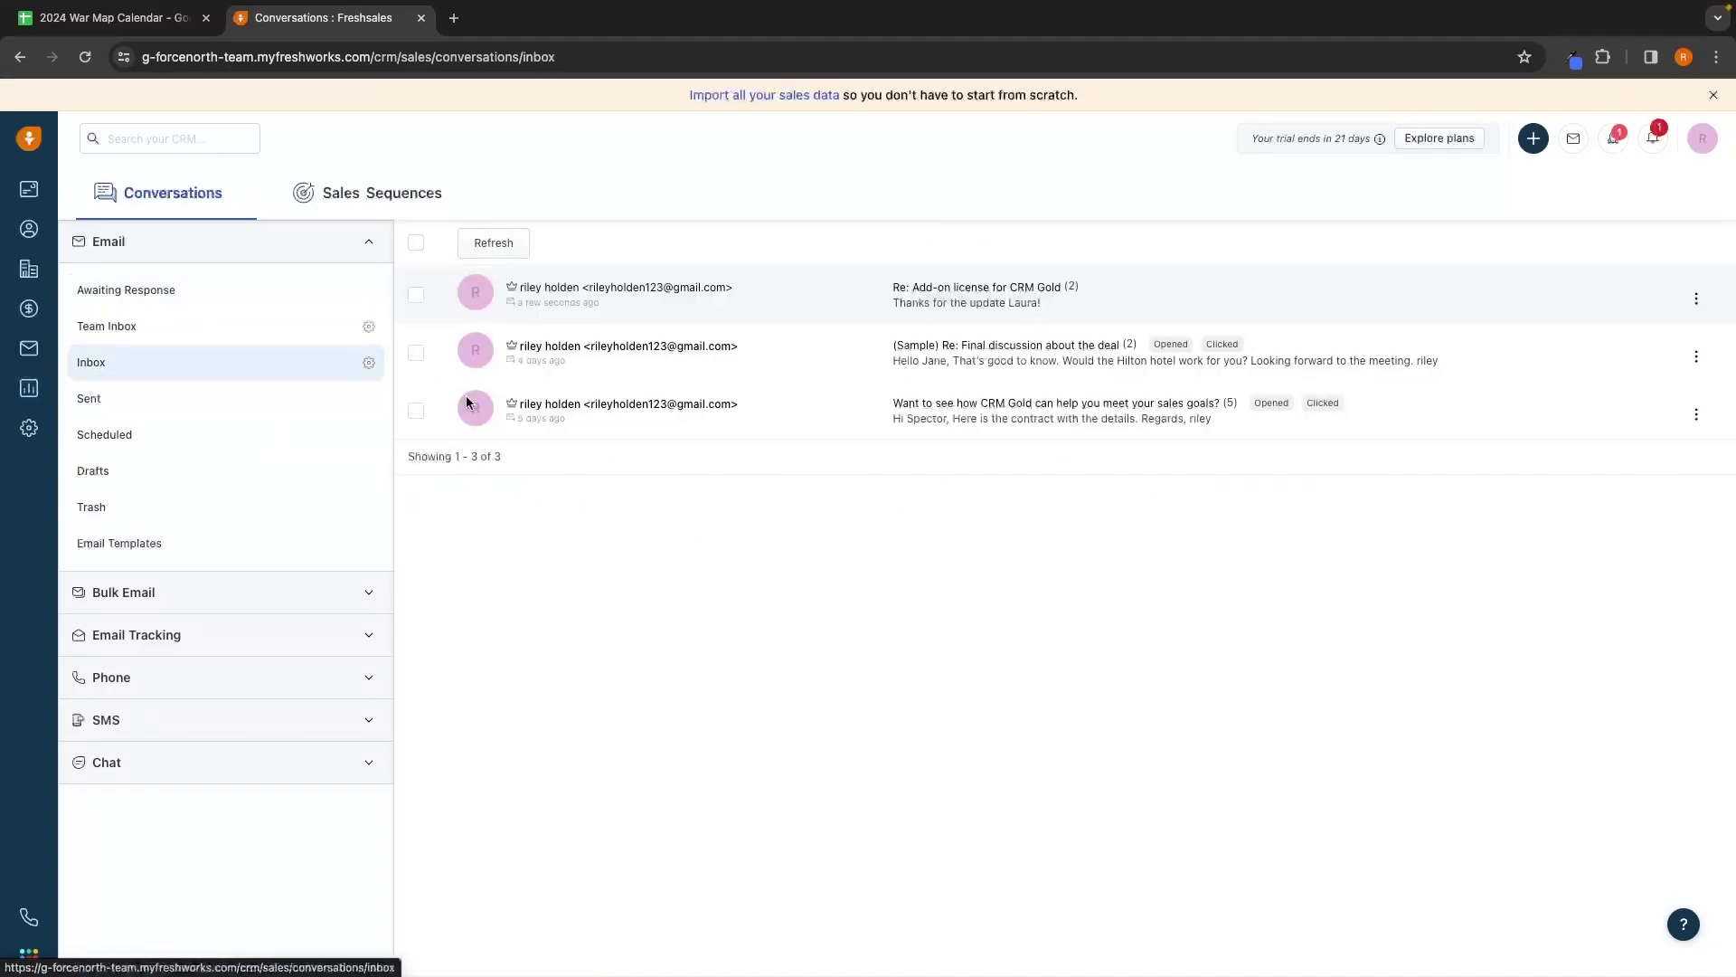
pyautogui.click(145, 400)
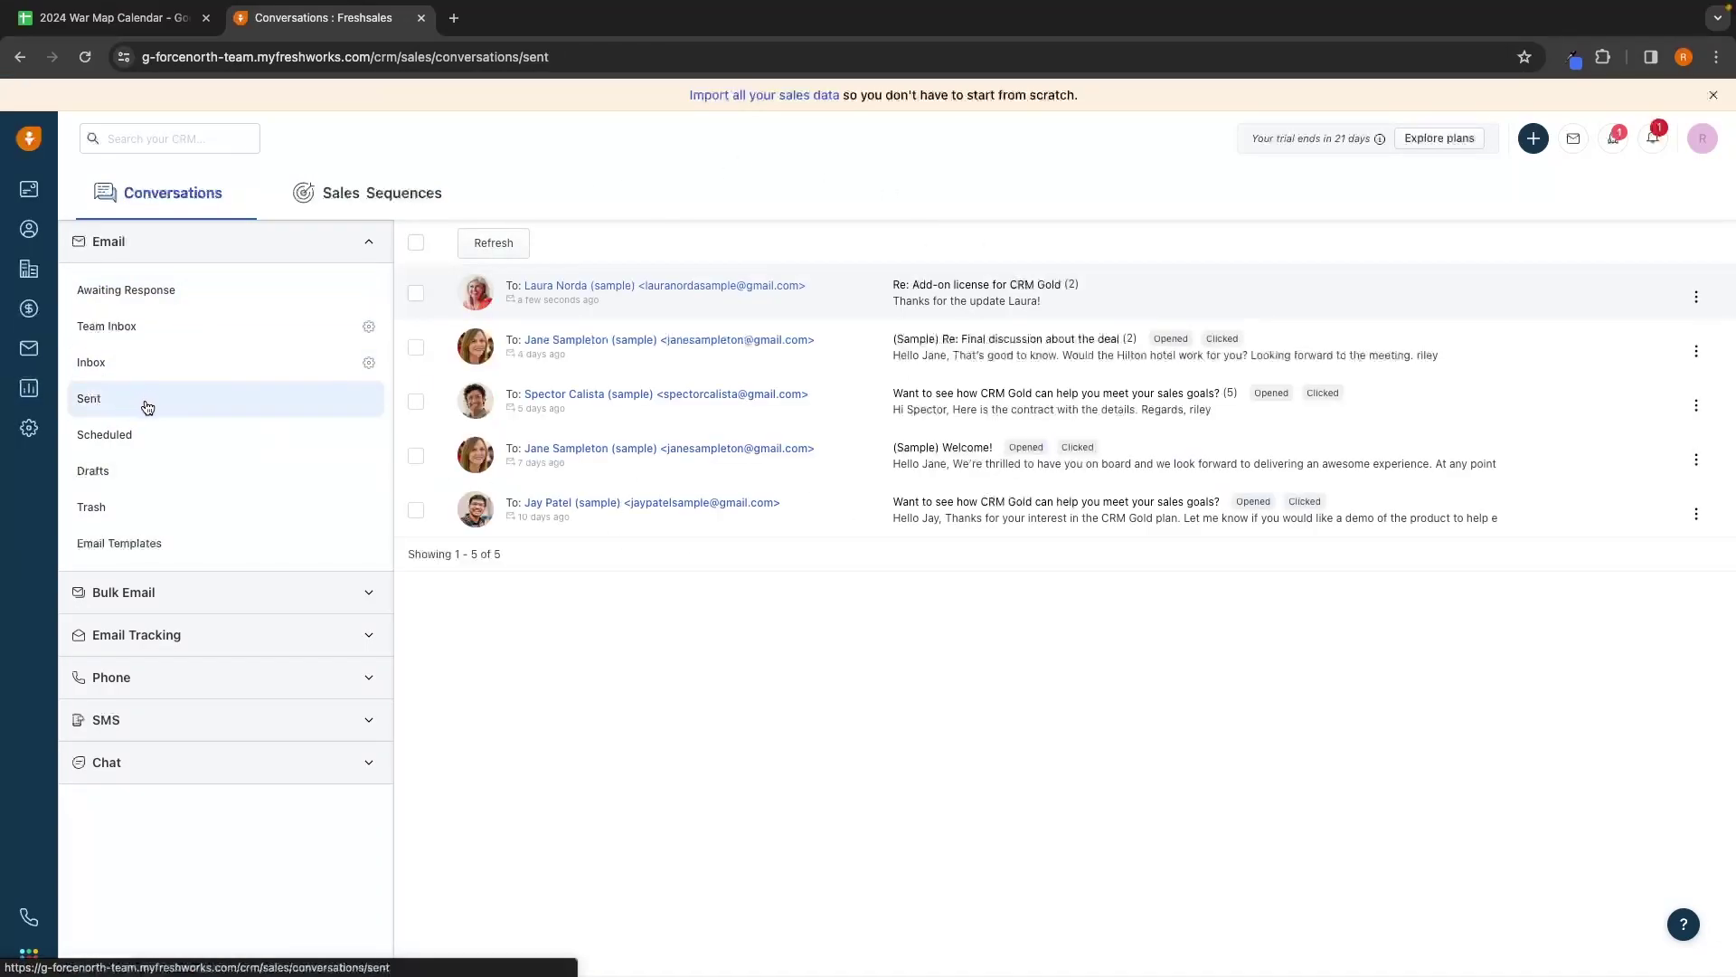
pyautogui.moveTo(468, 455)
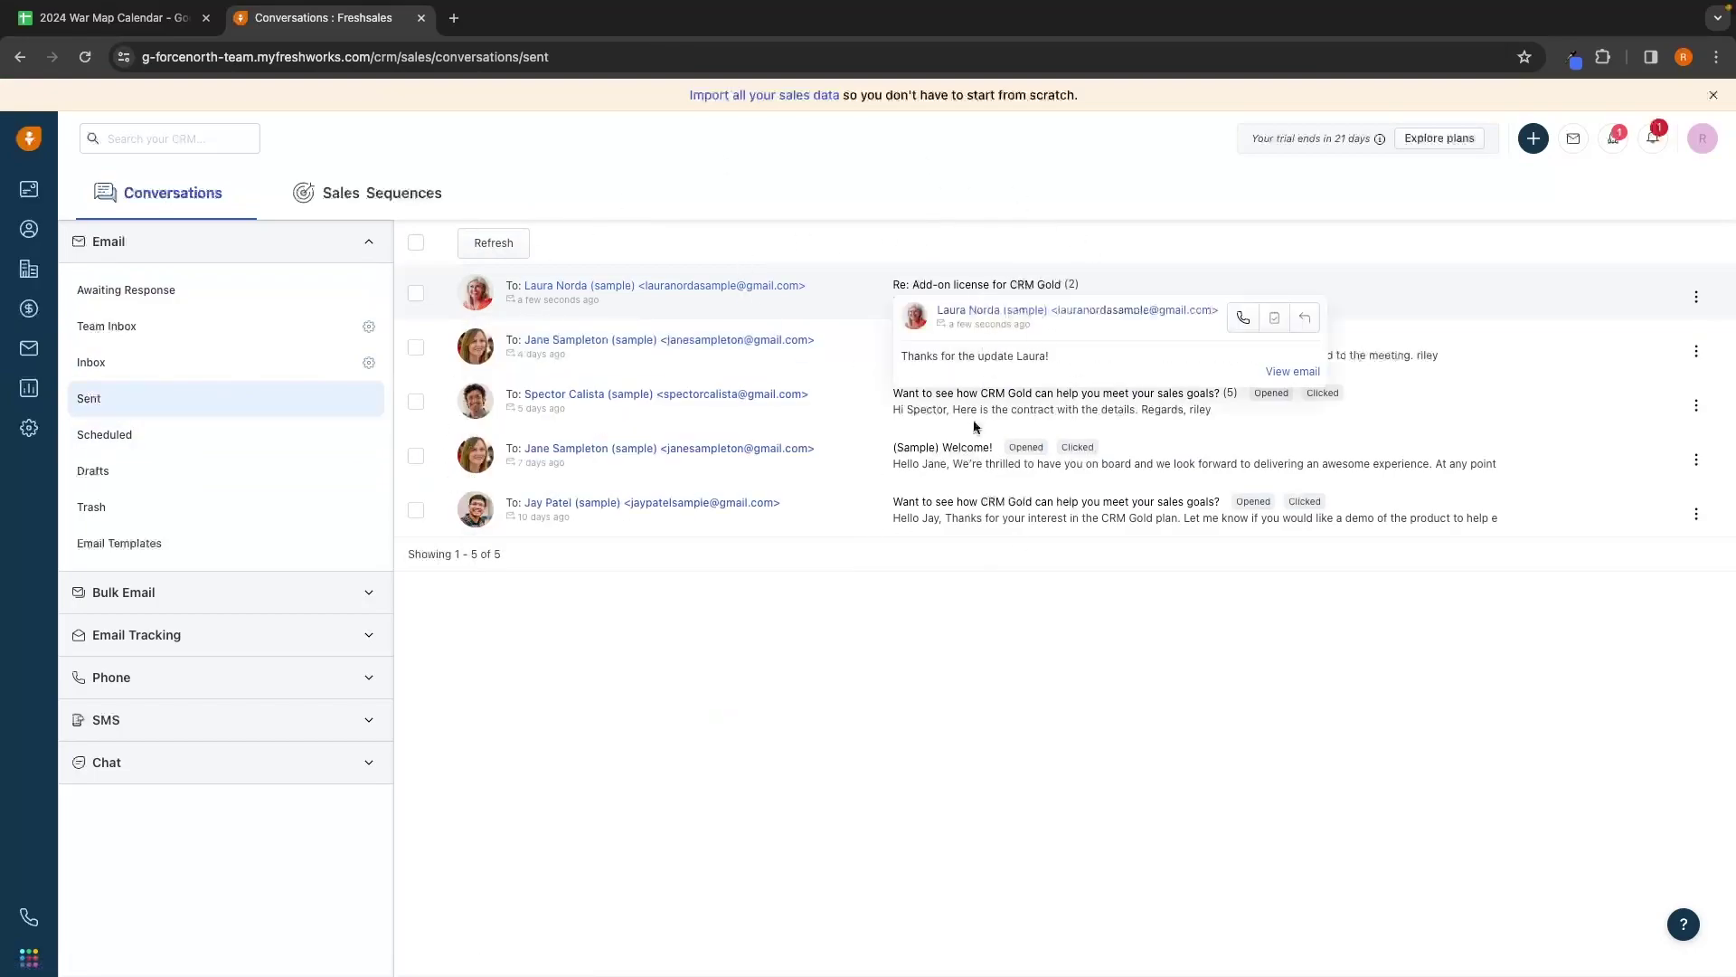
pyautogui.click(261, 431)
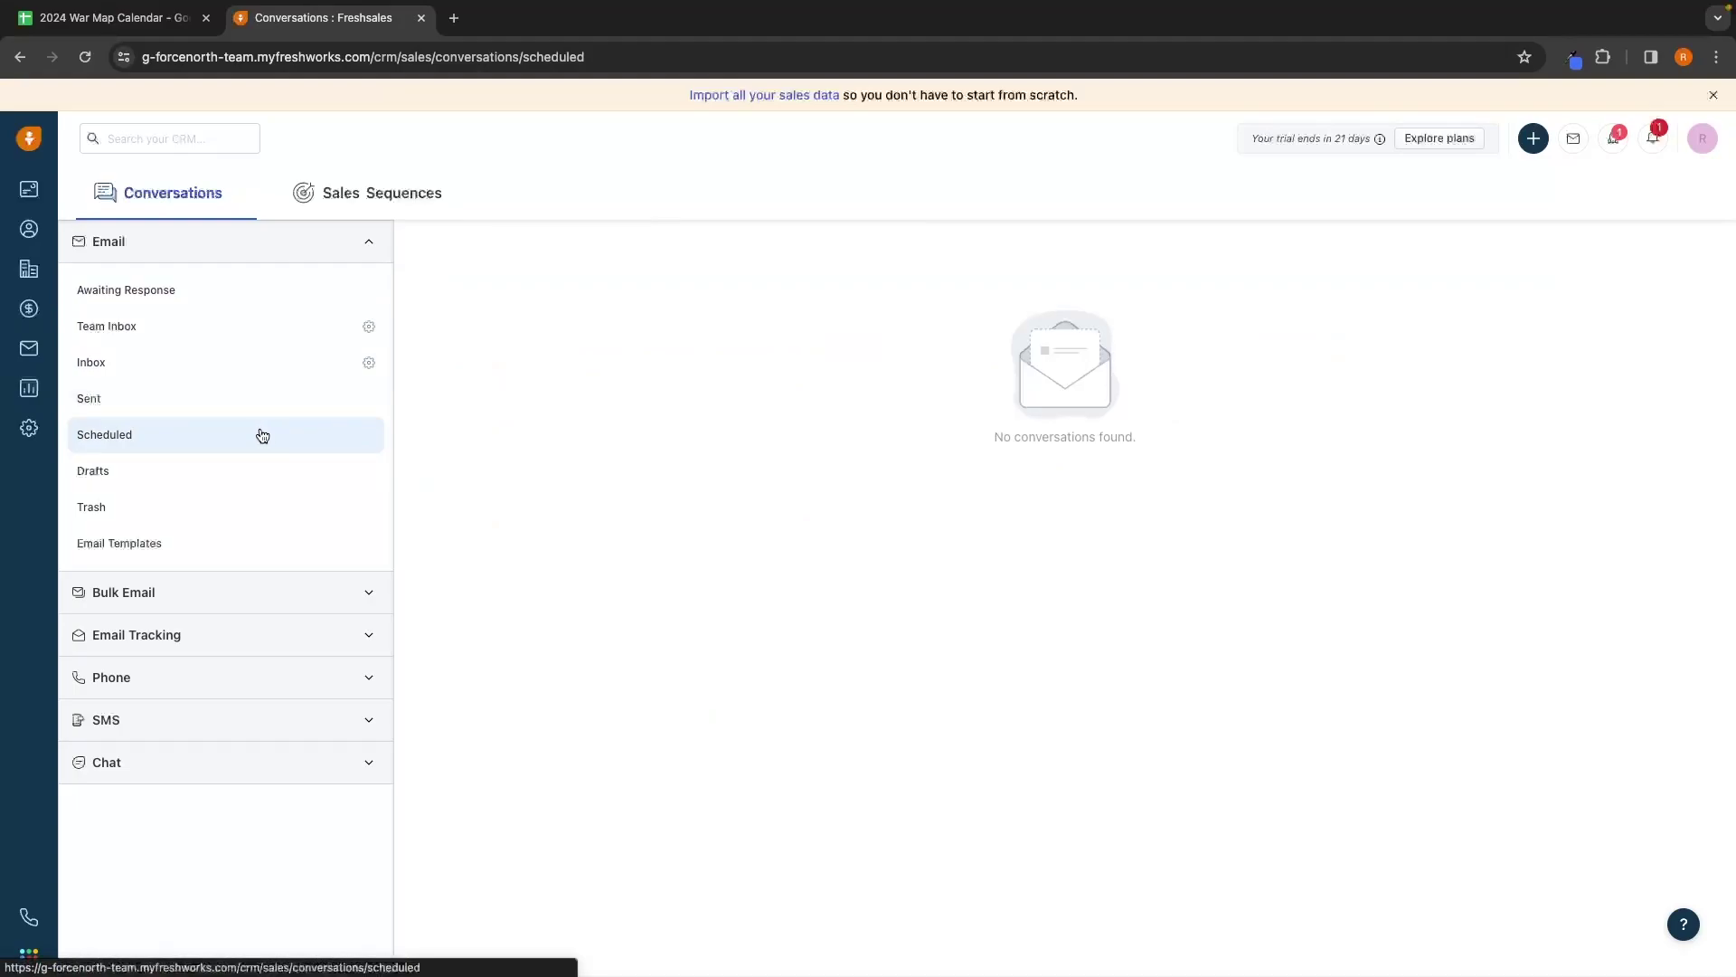
pyautogui.click(261, 474)
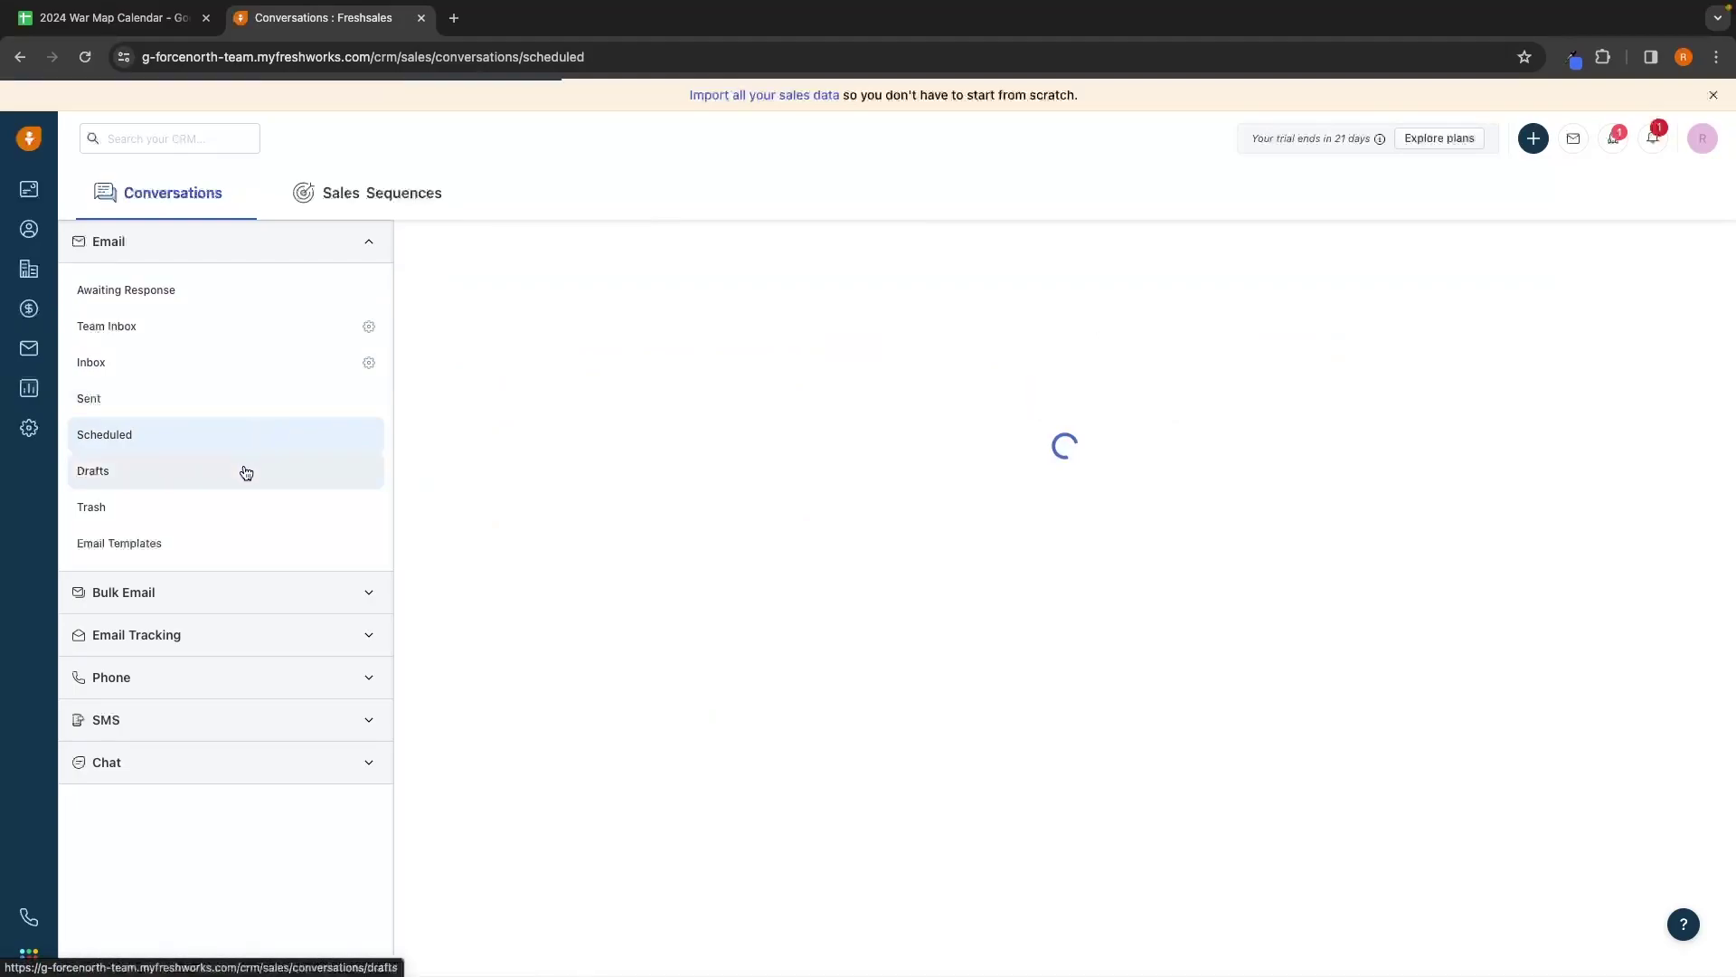
pyautogui.click(226, 507)
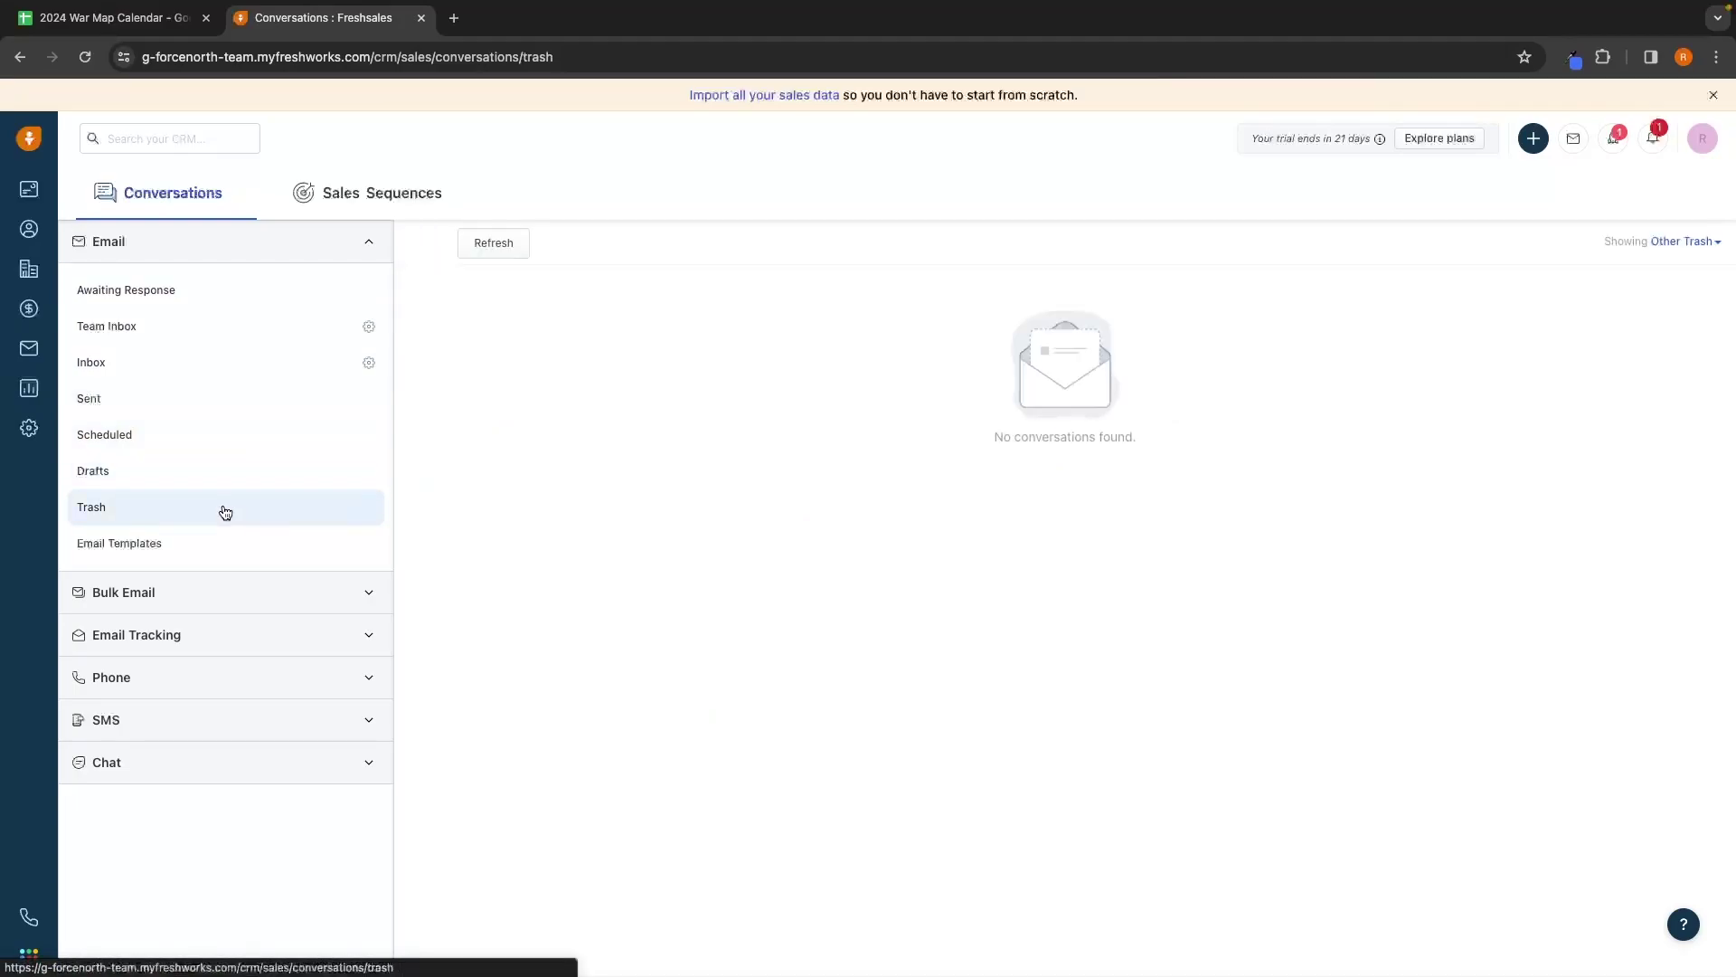
pyautogui.click(229, 549)
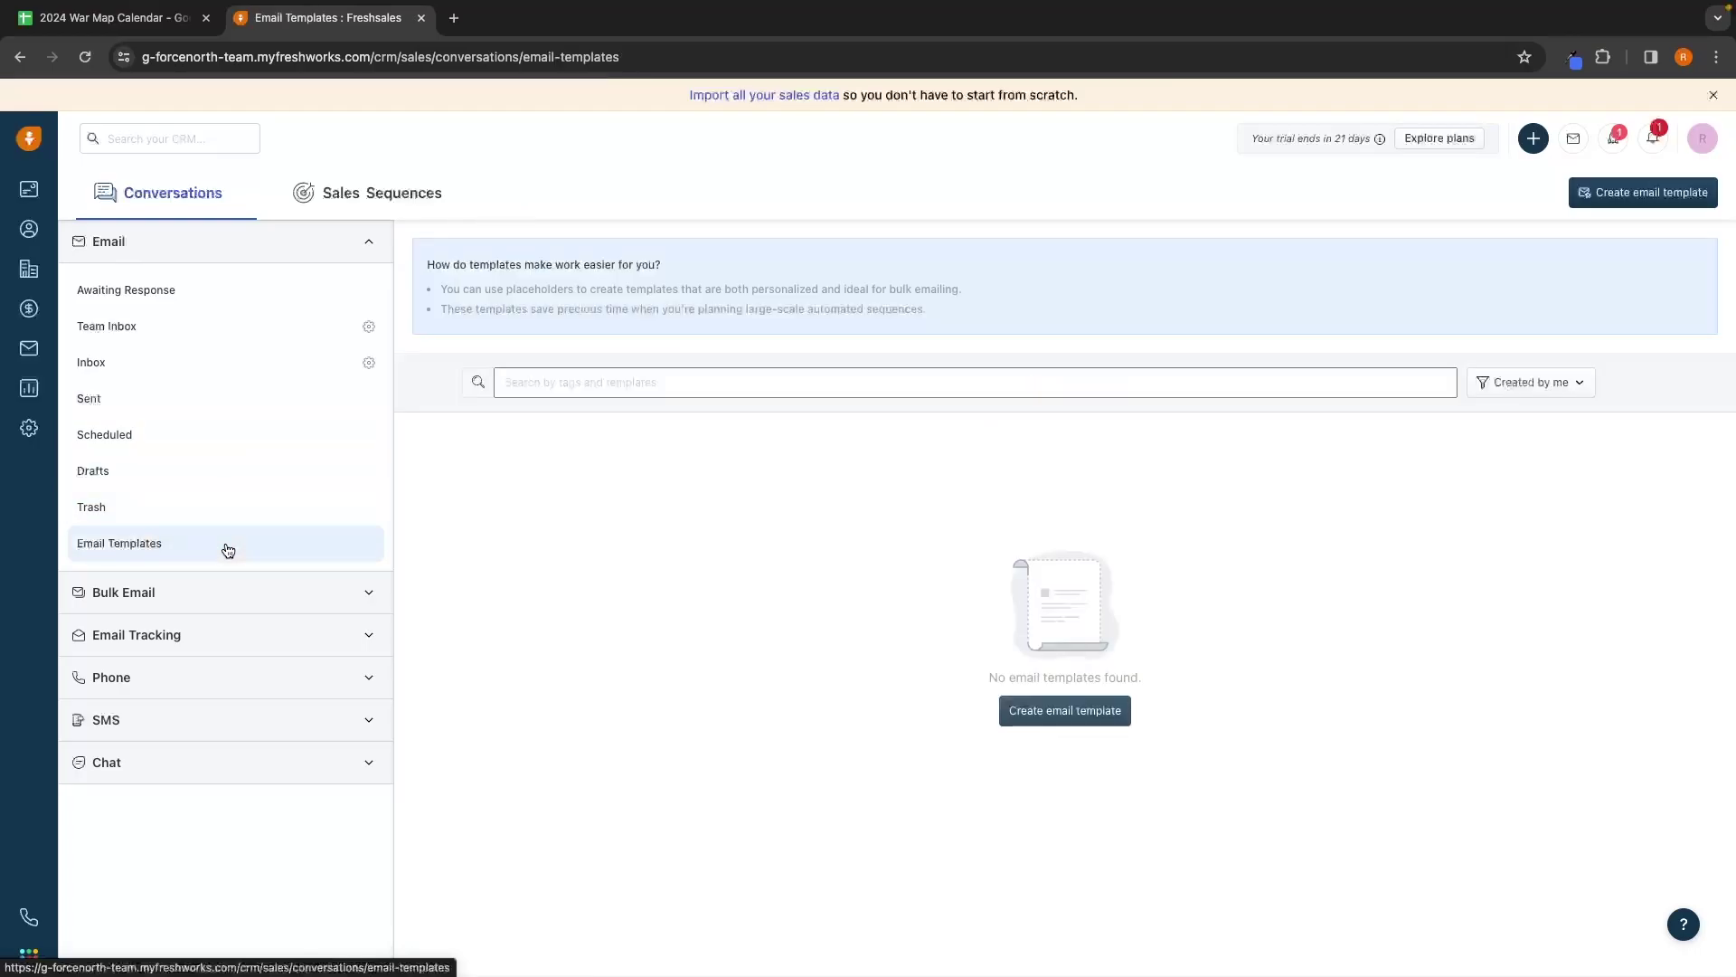
# Step: Open Analytics past its welcome message, check the Dashboards page, and return to the list of all reports
pyautogui.click(29, 387)
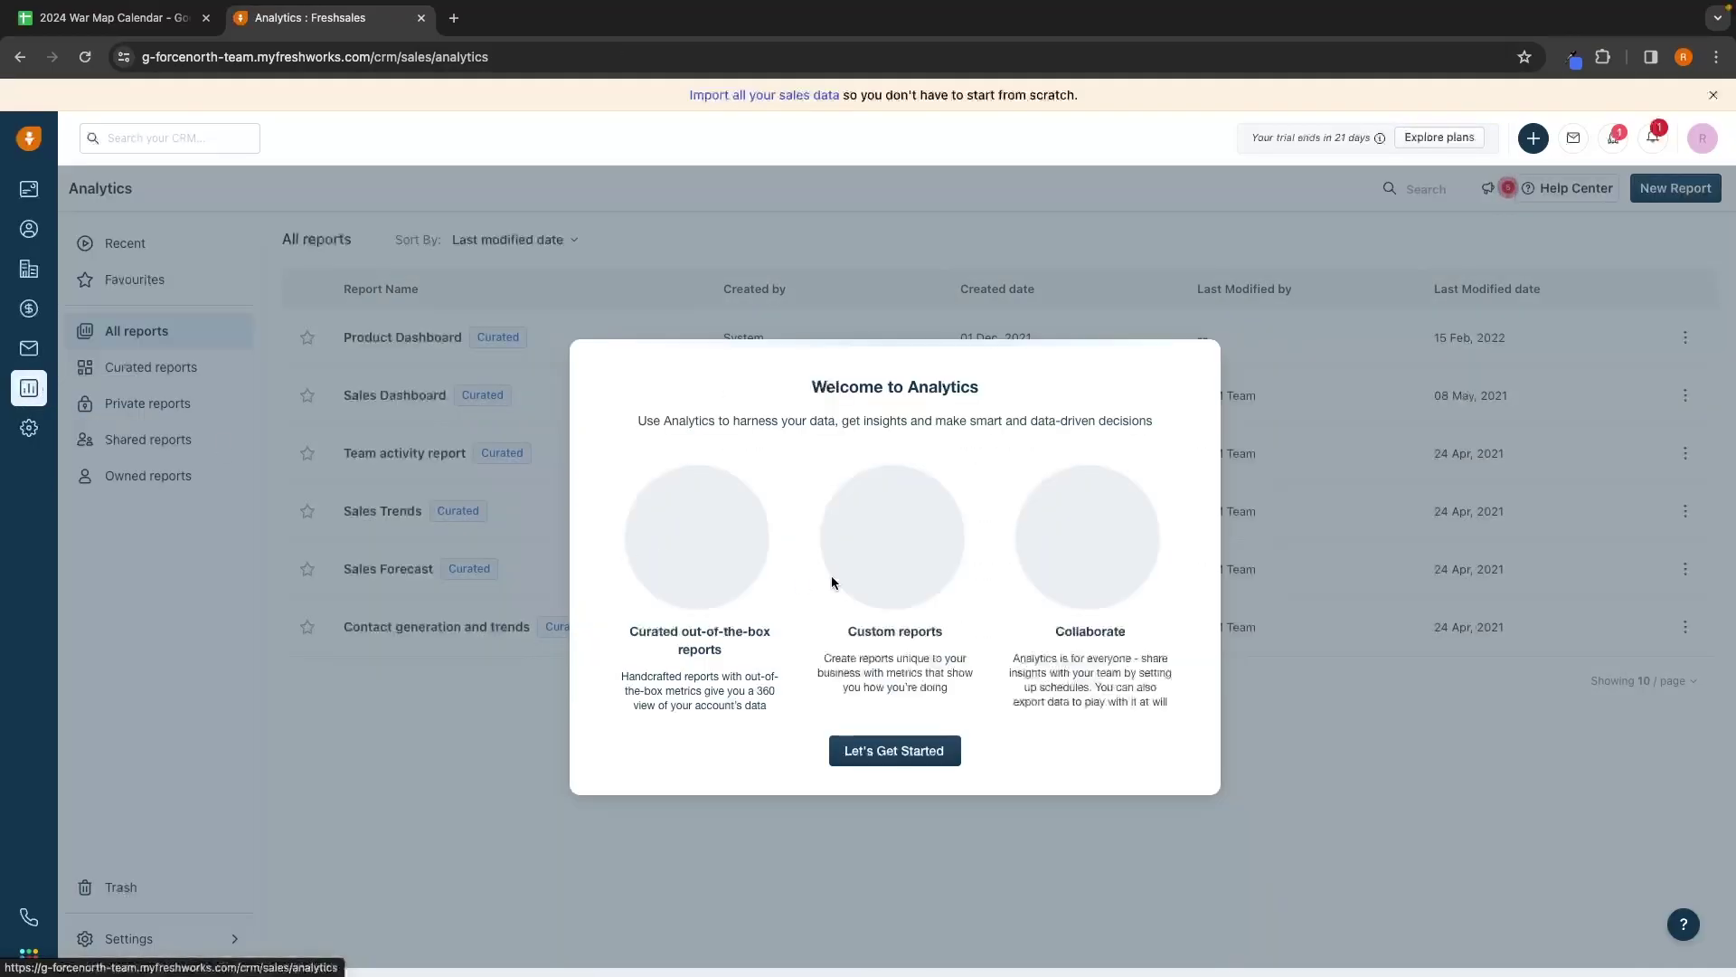
pyautogui.click(894, 751)
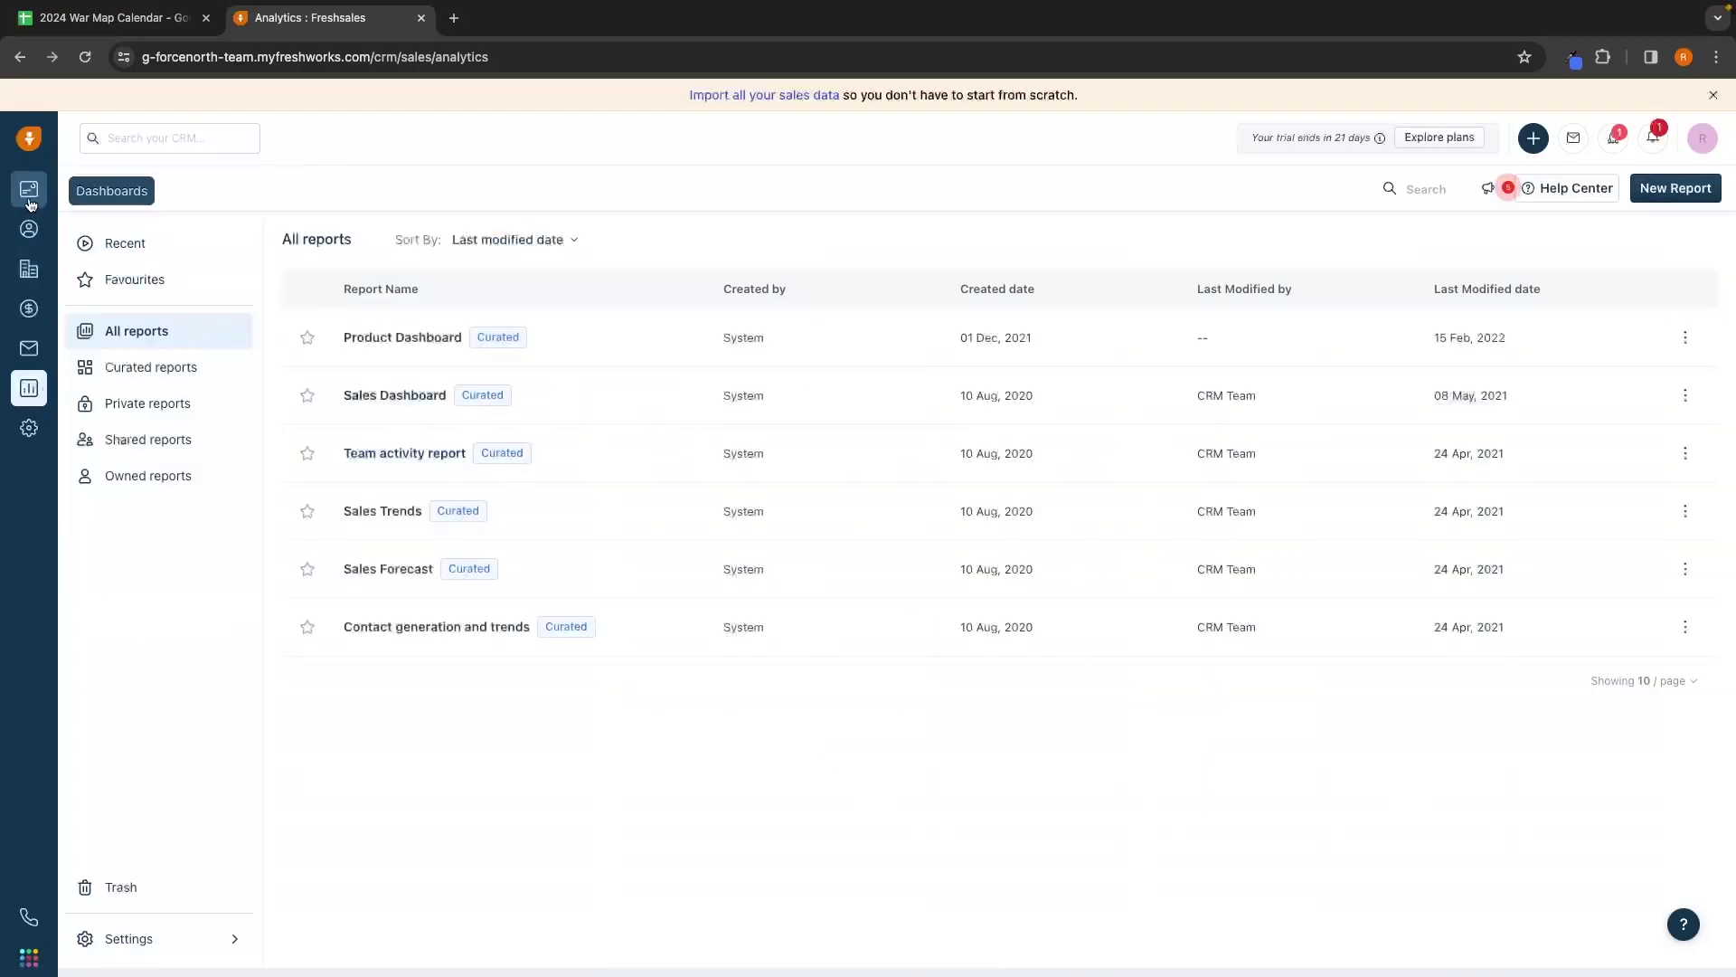
pyautogui.click(45, 197)
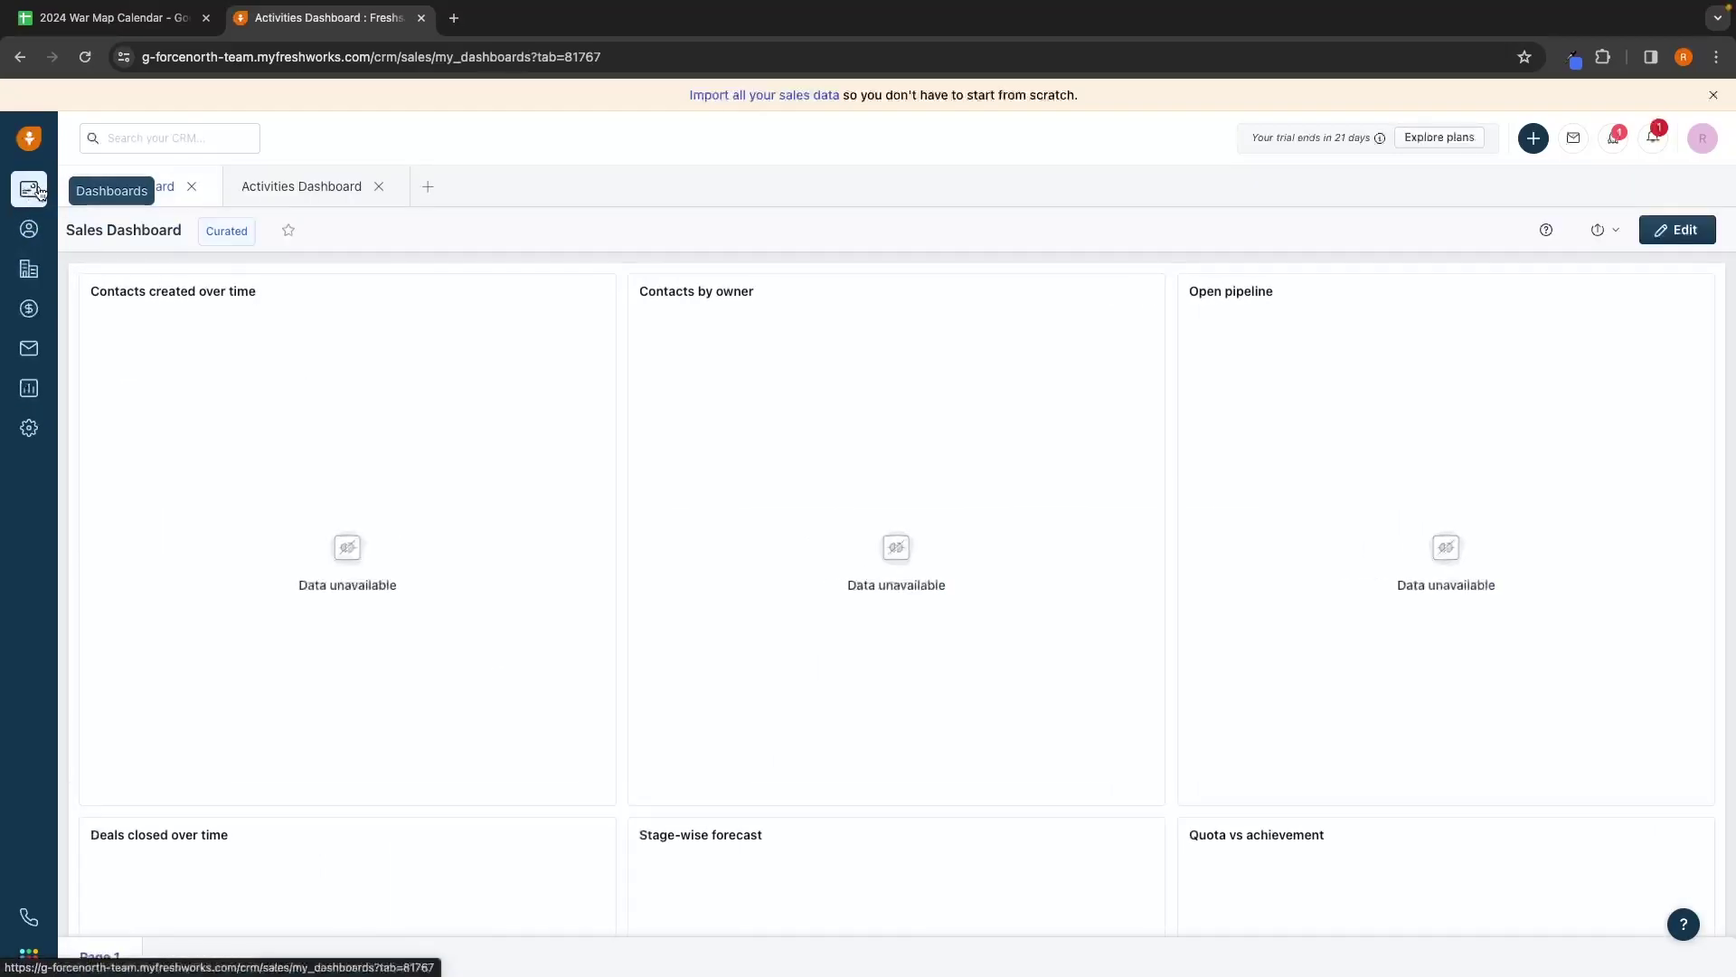
pyautogui.click(35, 392)
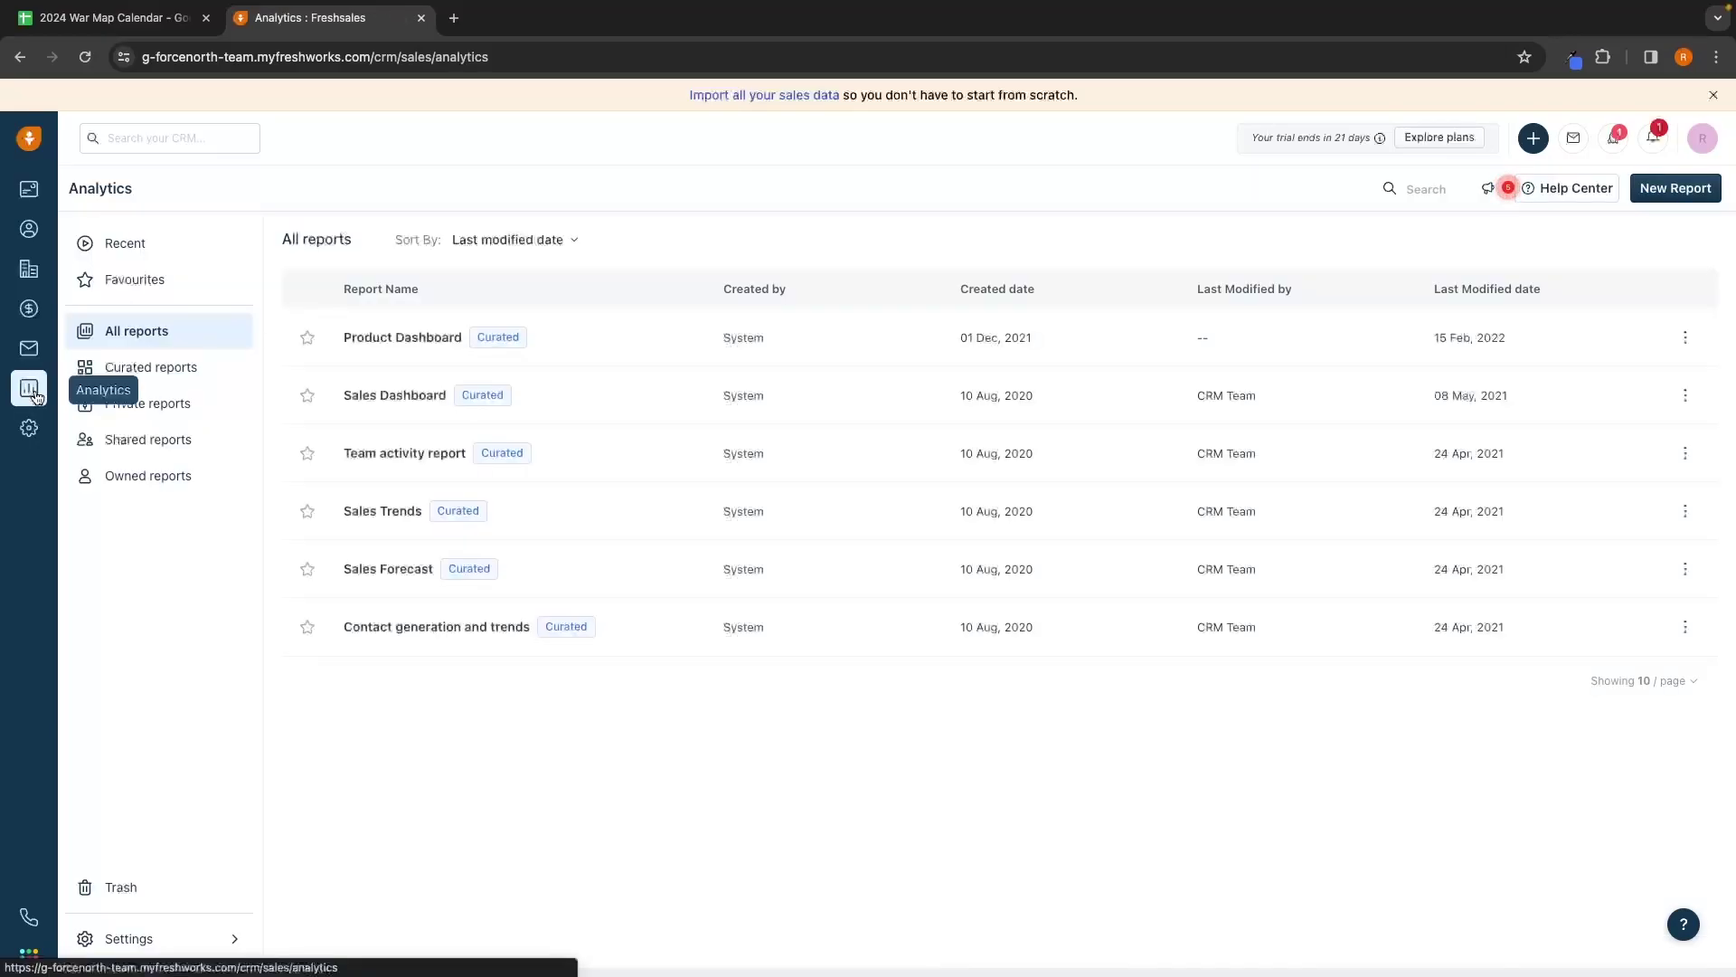
# Step: Examine the charts in the curated Sales Dashboard report and open the Sales Forecast report
pyautogui.click(390, 398)
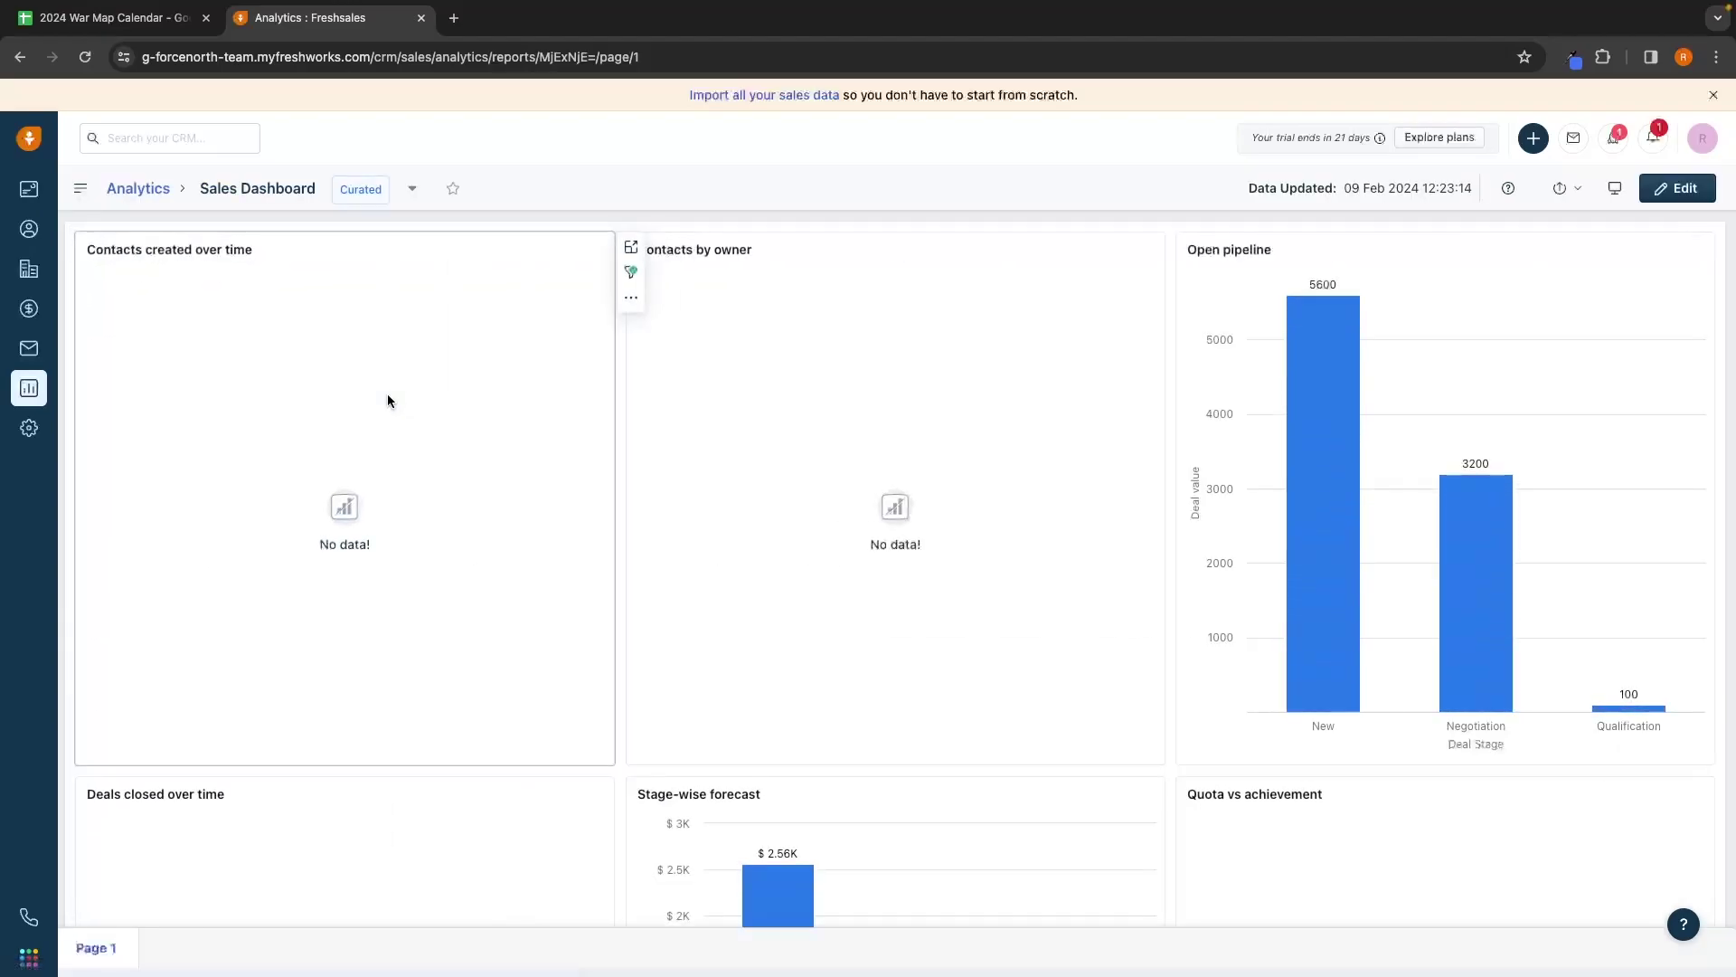
pyautogui.scroll(-3, 632, 407)
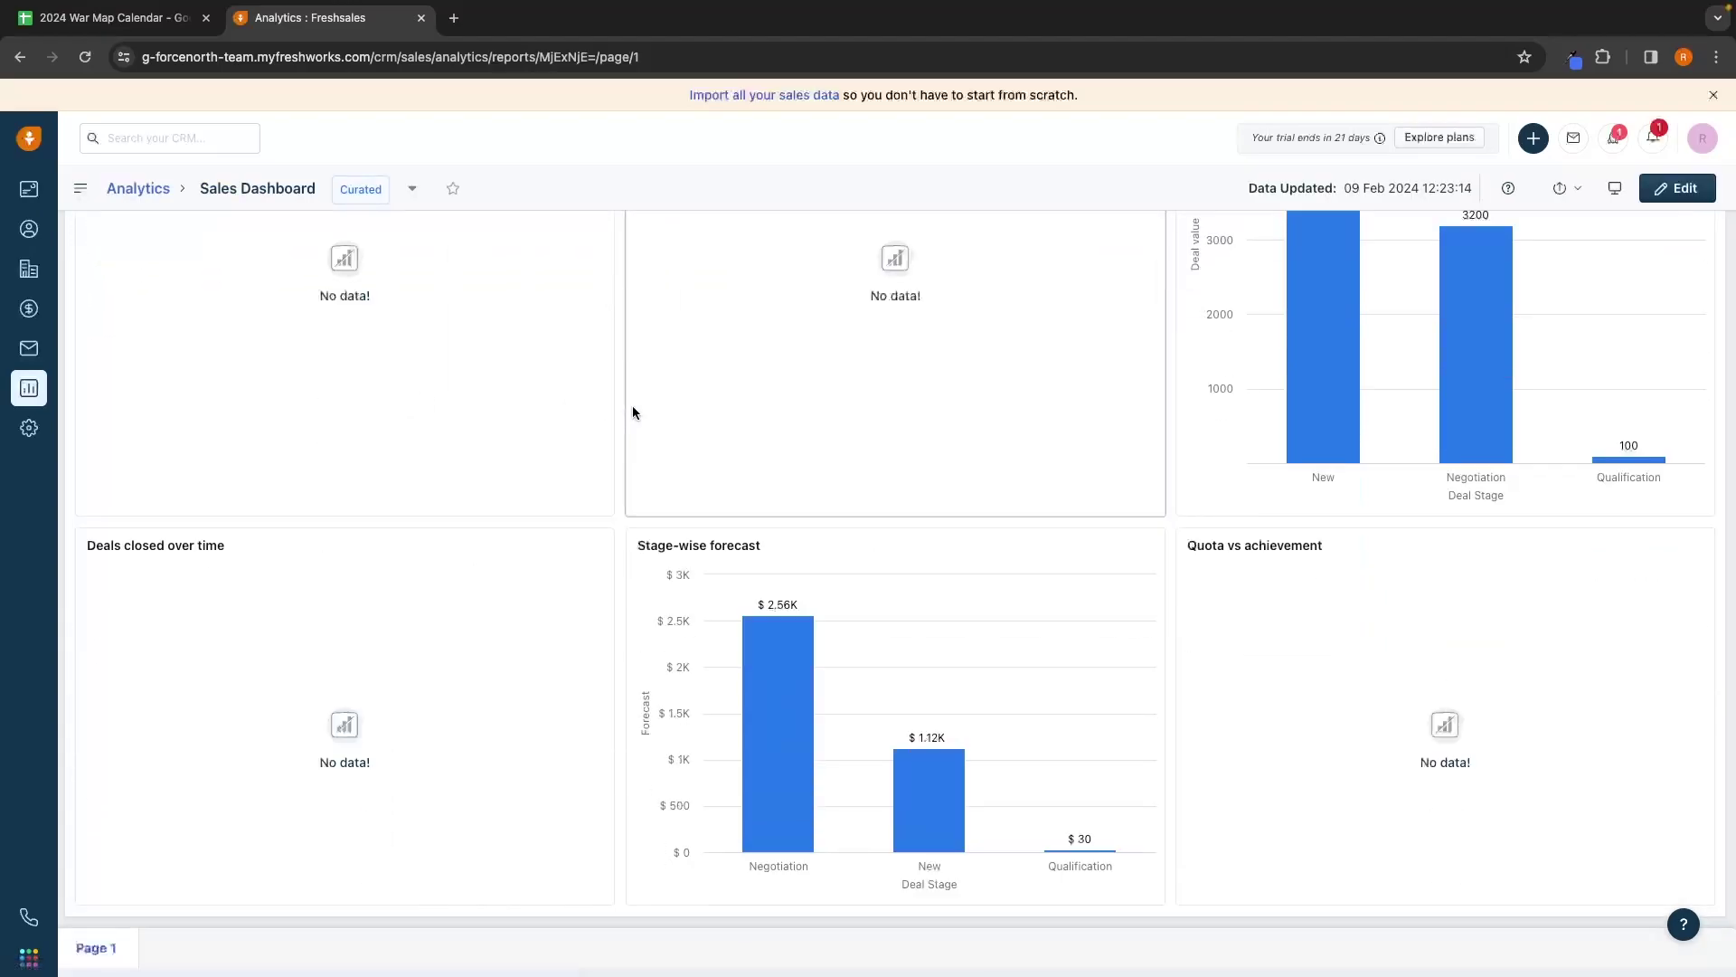
pyautogui.click(30, 388)
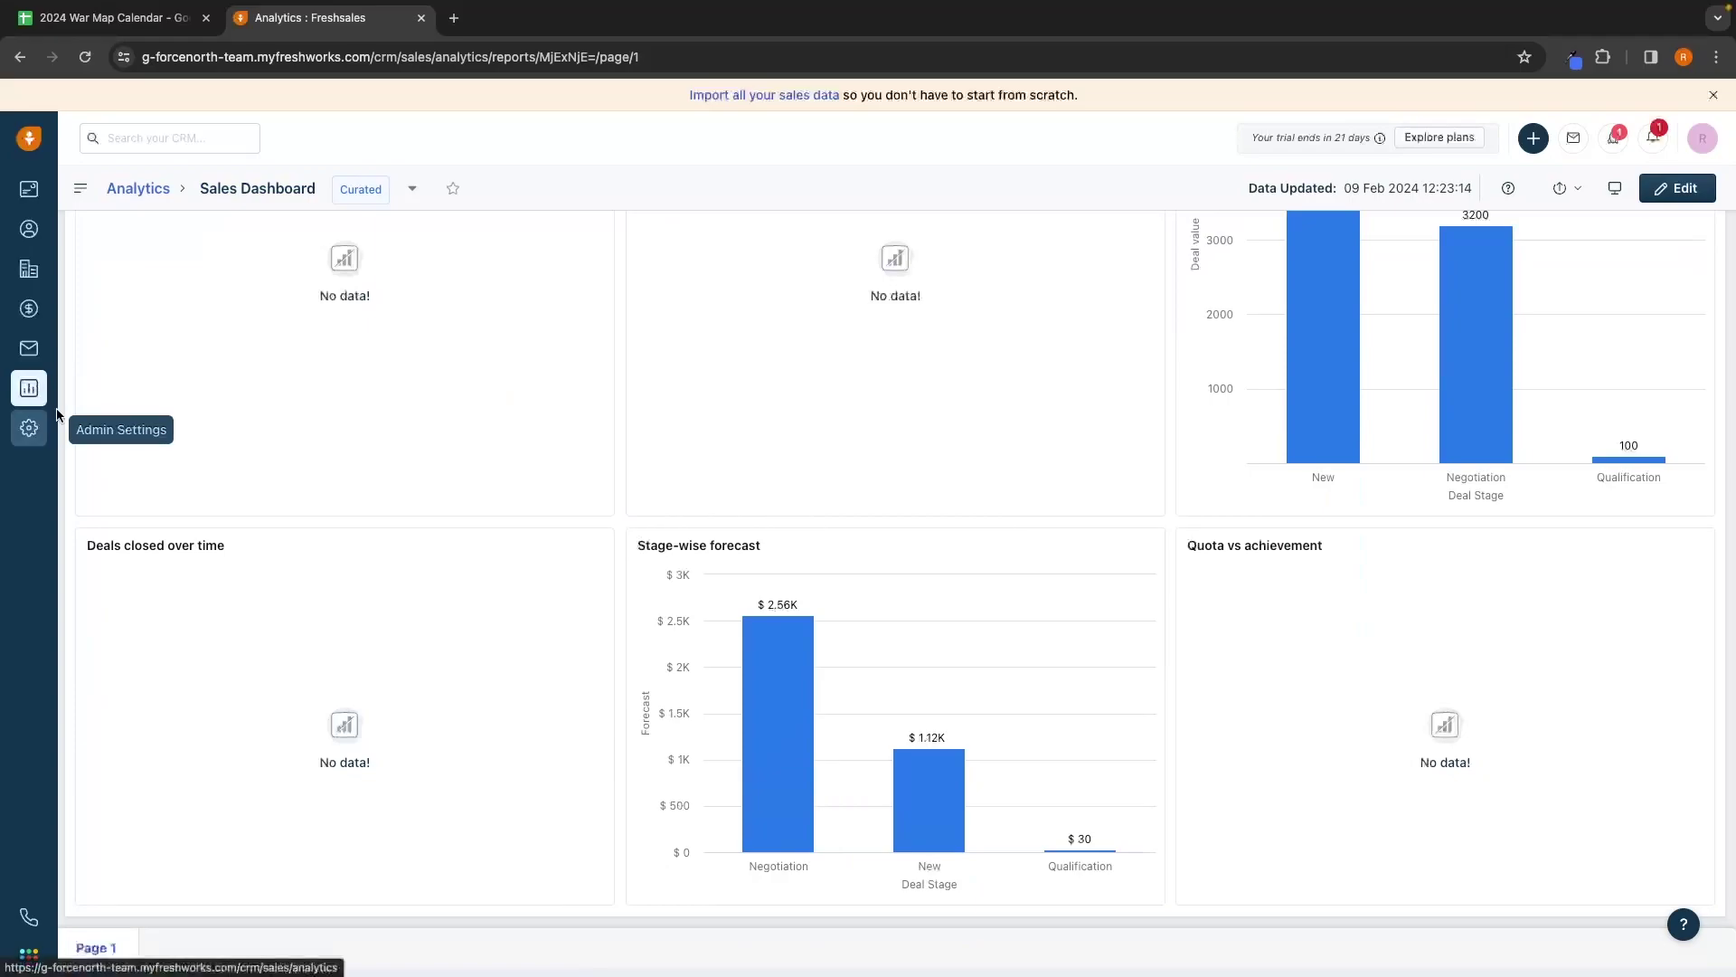
pyautogui.click(393, 568)
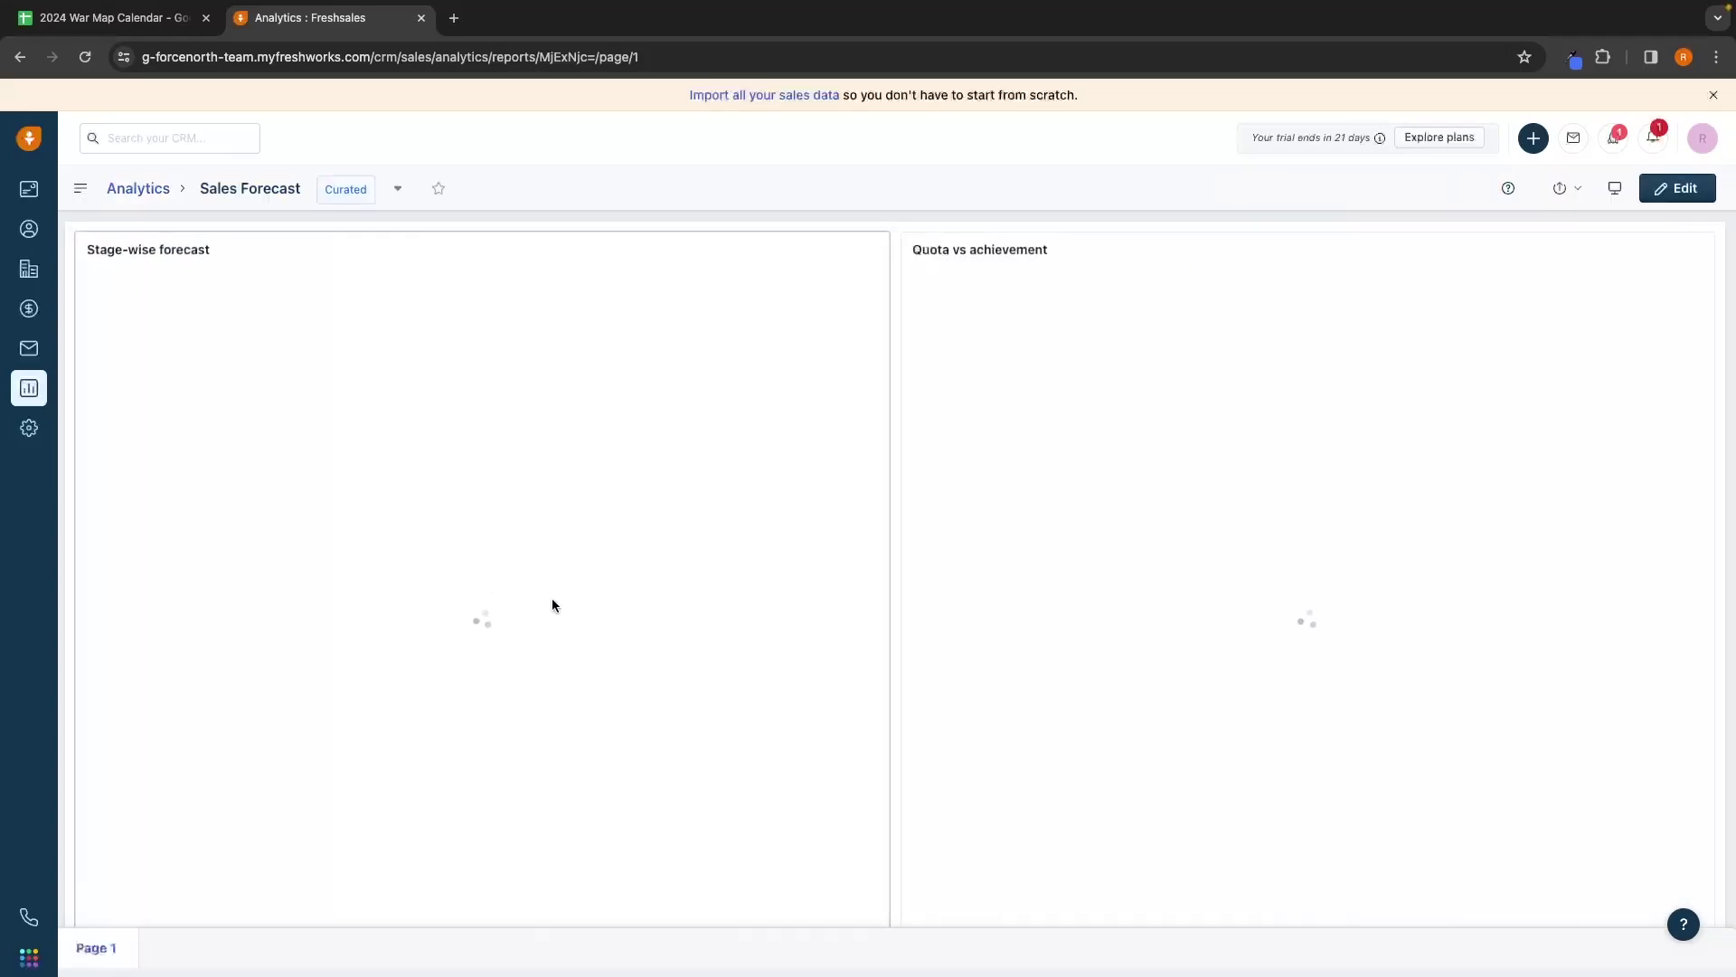
# Step: Examine the Stage-wise forecast and Quota vs achievement charts in the Sales Forecast report and open Admin Settings
pyautogui.scroll(-3, 903, 570)
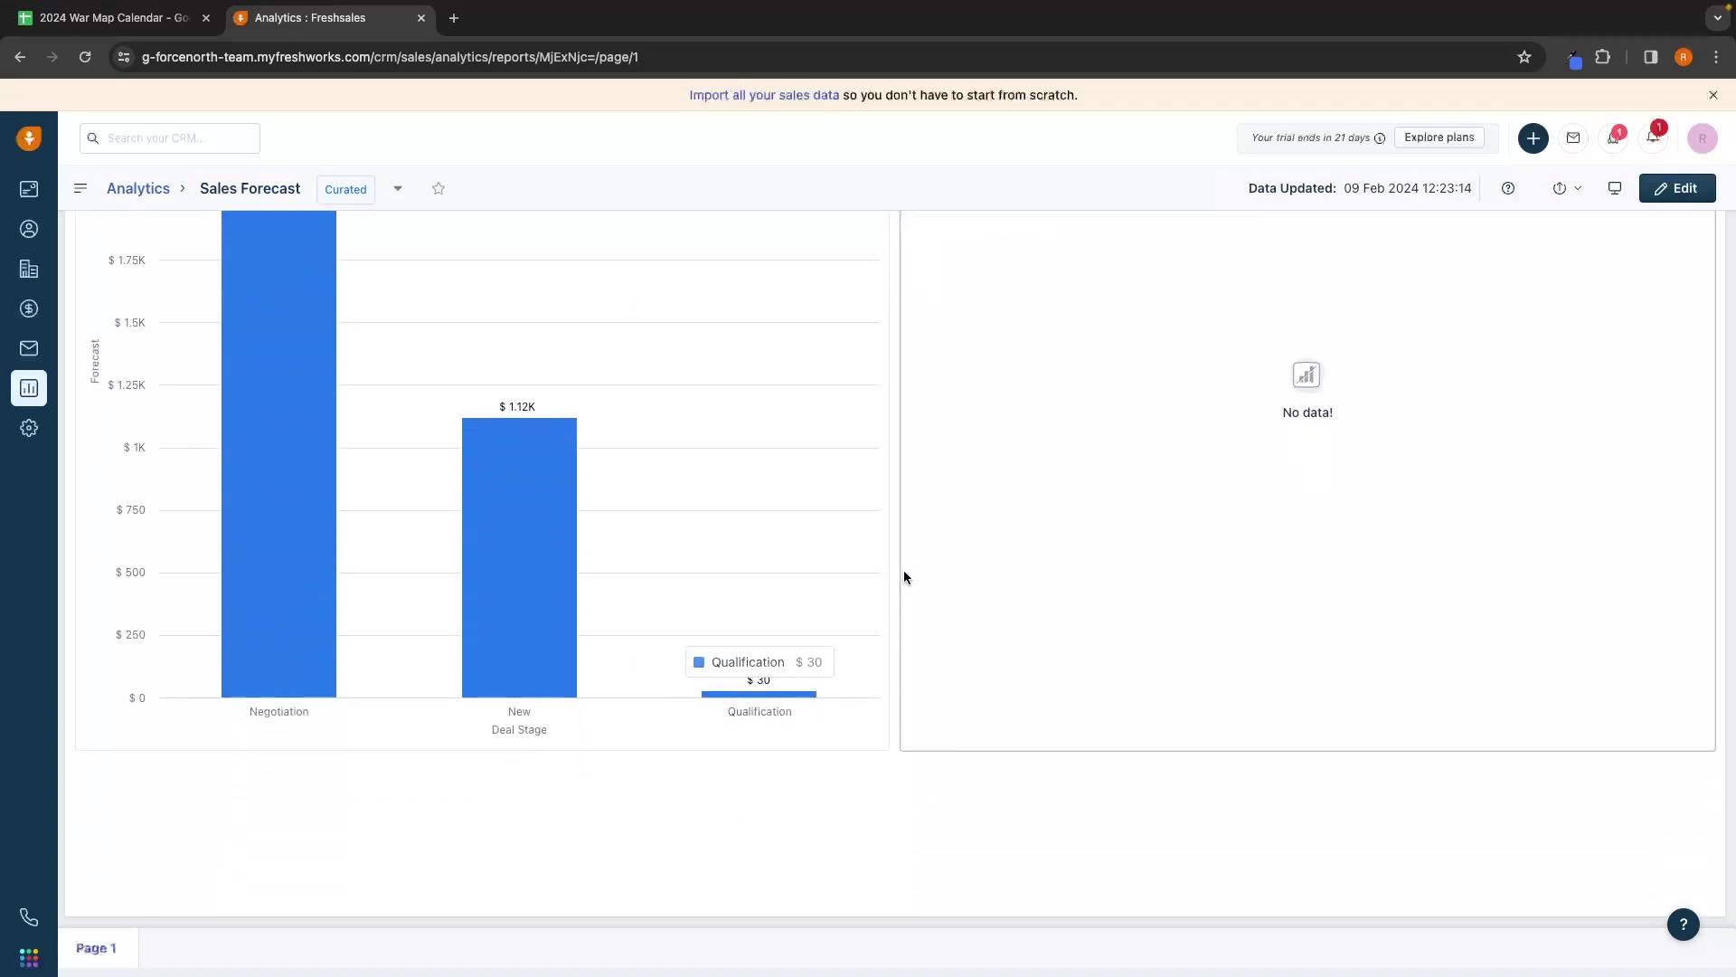
pyautogui.scroll(3, 903, 577)
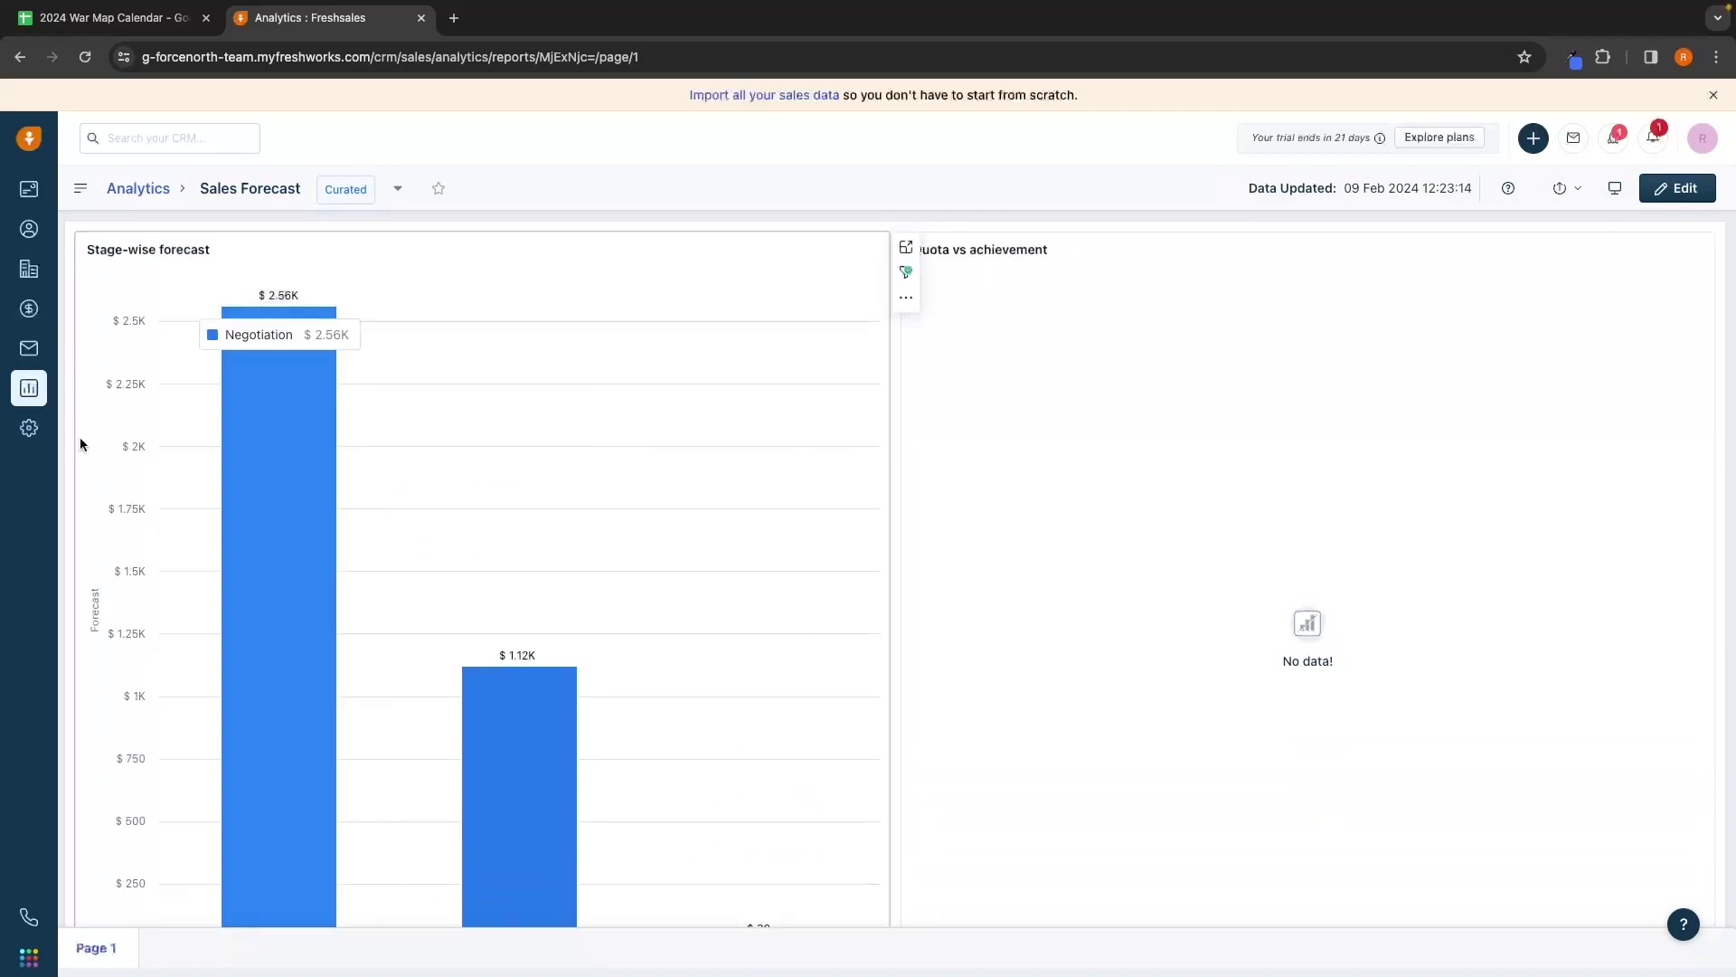
pyautogui.click(29, 430)
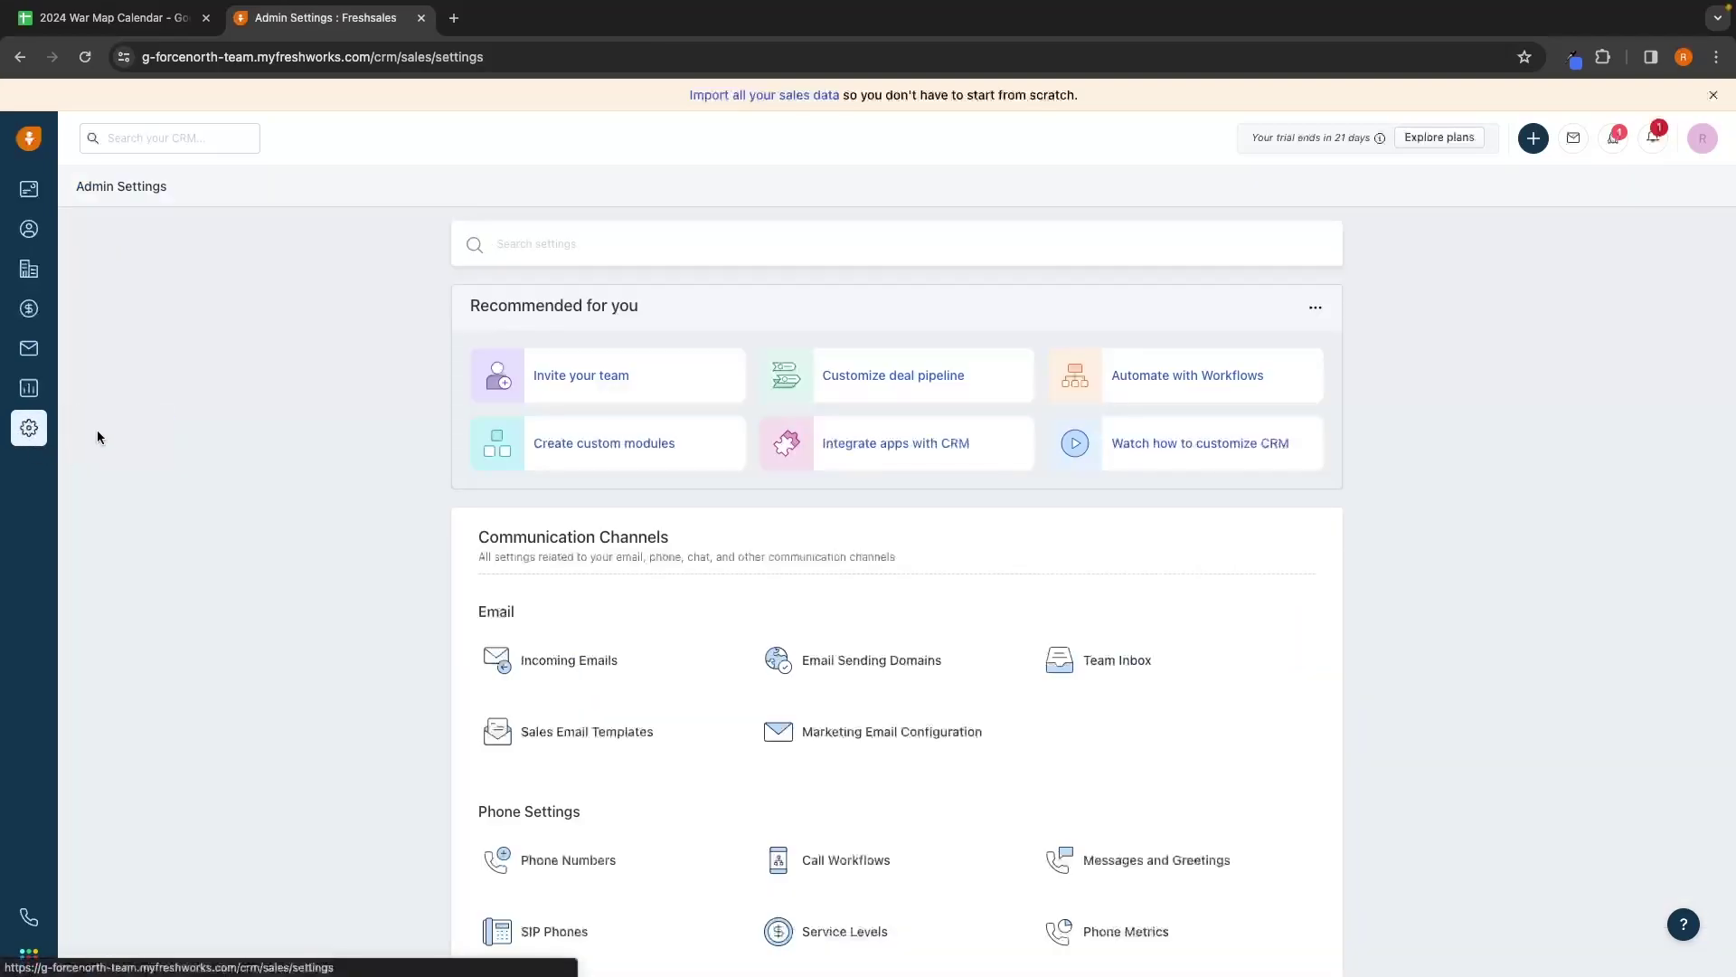
pyautogui.scroll(-1, 232, 494)
pyautogui.scroll(1, 232, 494)
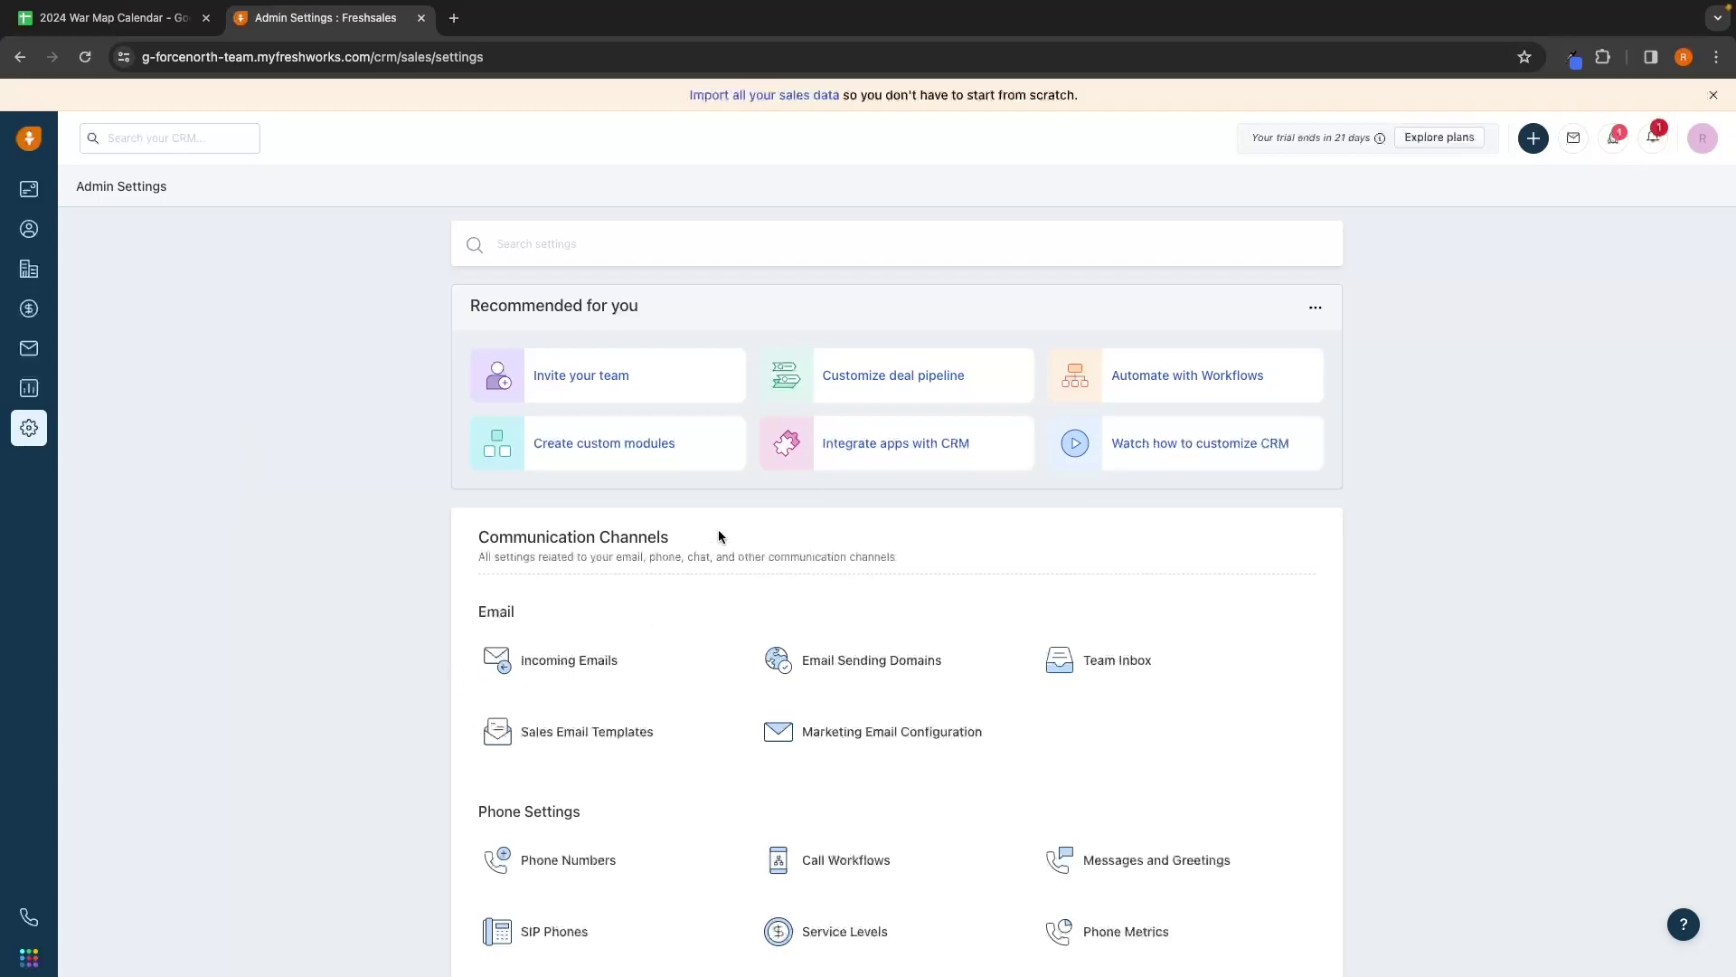
# Step: Invite a team member by entering their email address, assign the Administrator role, and send the invitation
pyautogui.click(592, 383)
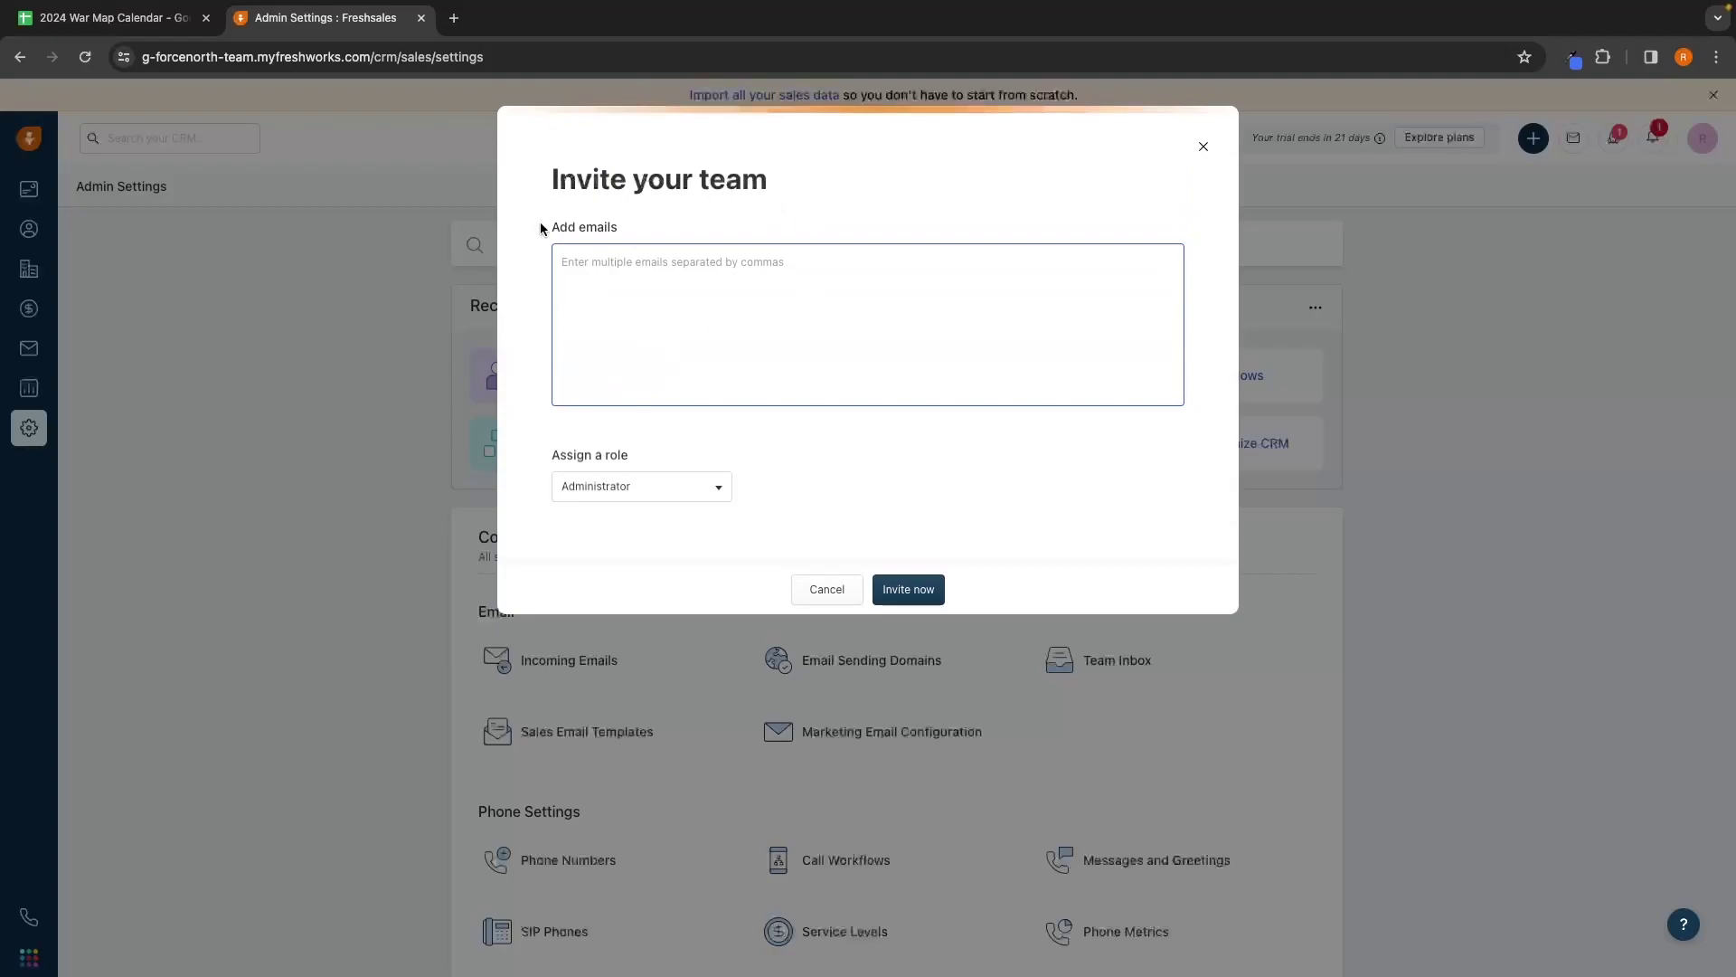
pyautogui.moveTo(539, 223); pyautogui.dragTo(633, 232)
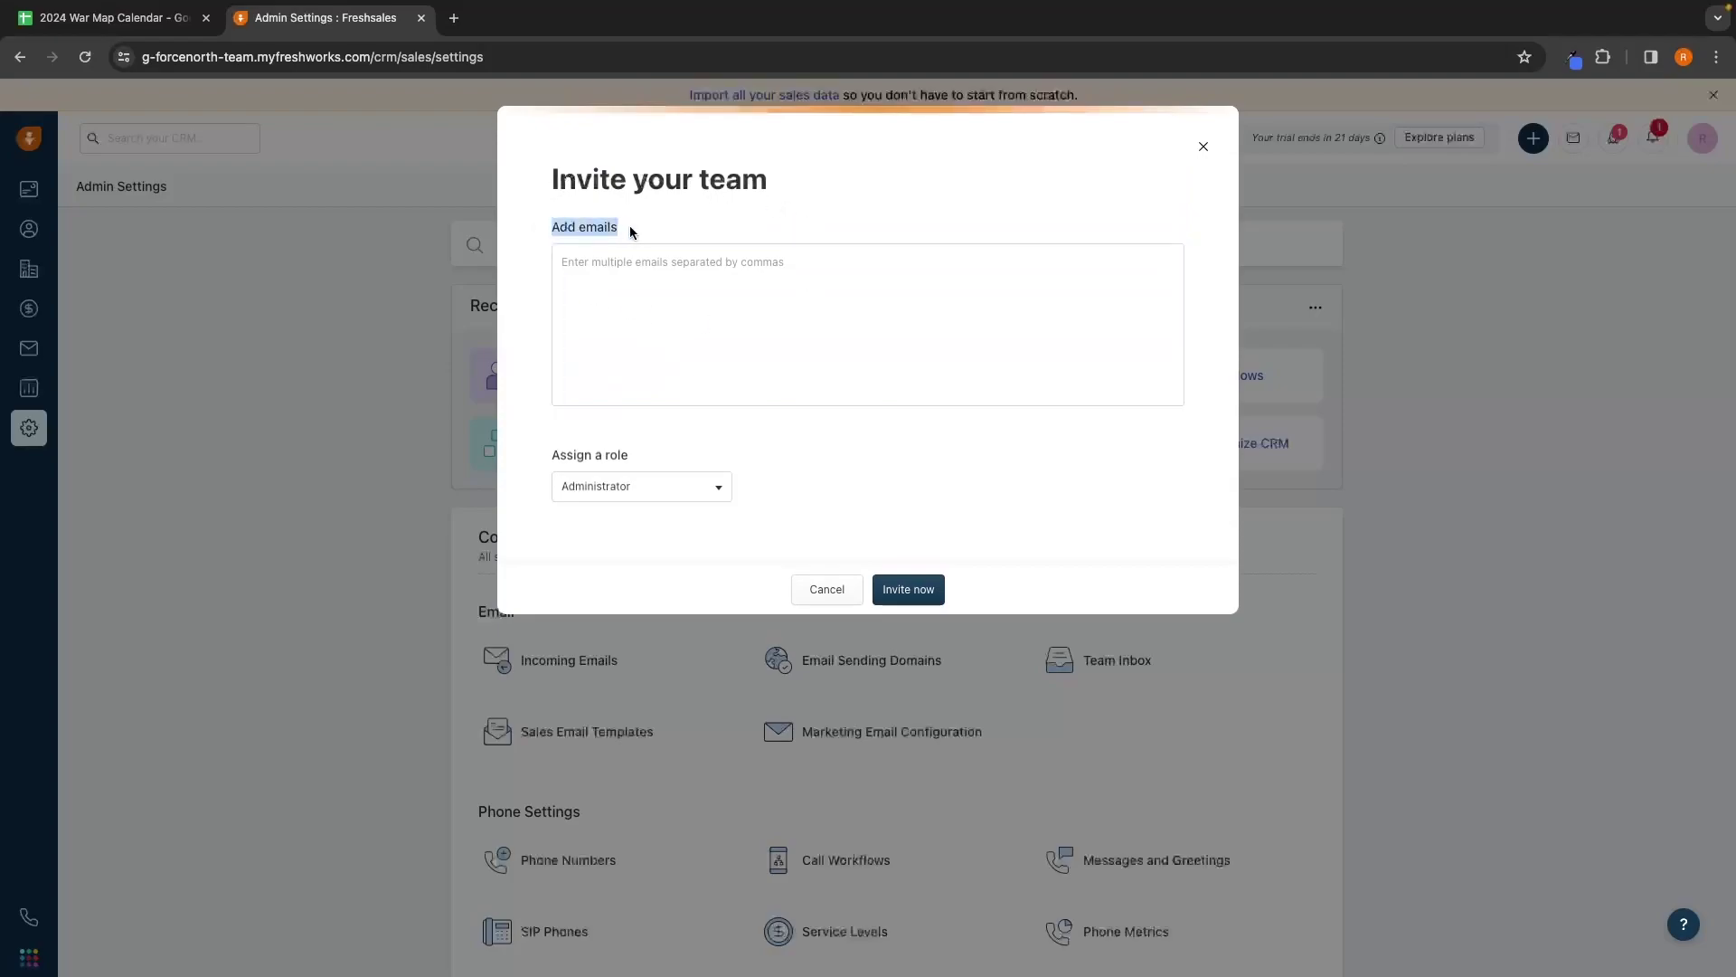
pyautogui.click(635, 273)
pyautogui.hotkey('ctrl', 'v')
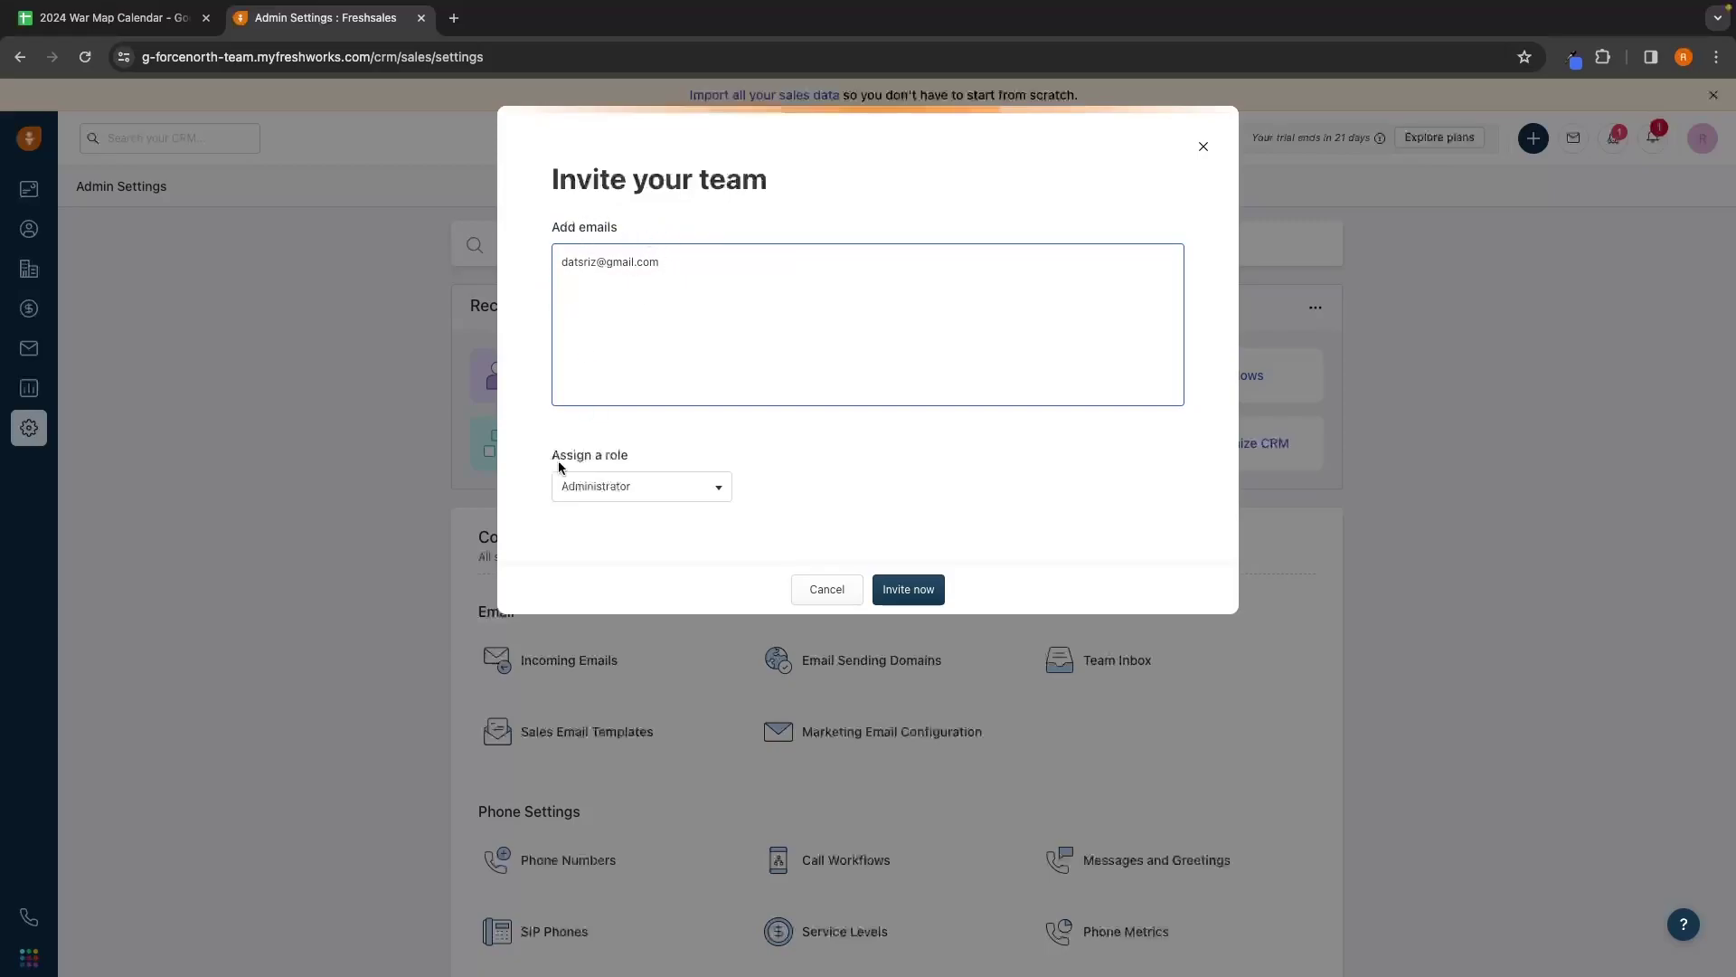
pyautogui.moveTo(548, 458); pyautogui.dragTo(667, 460)
pyautogui.click(639, 485)
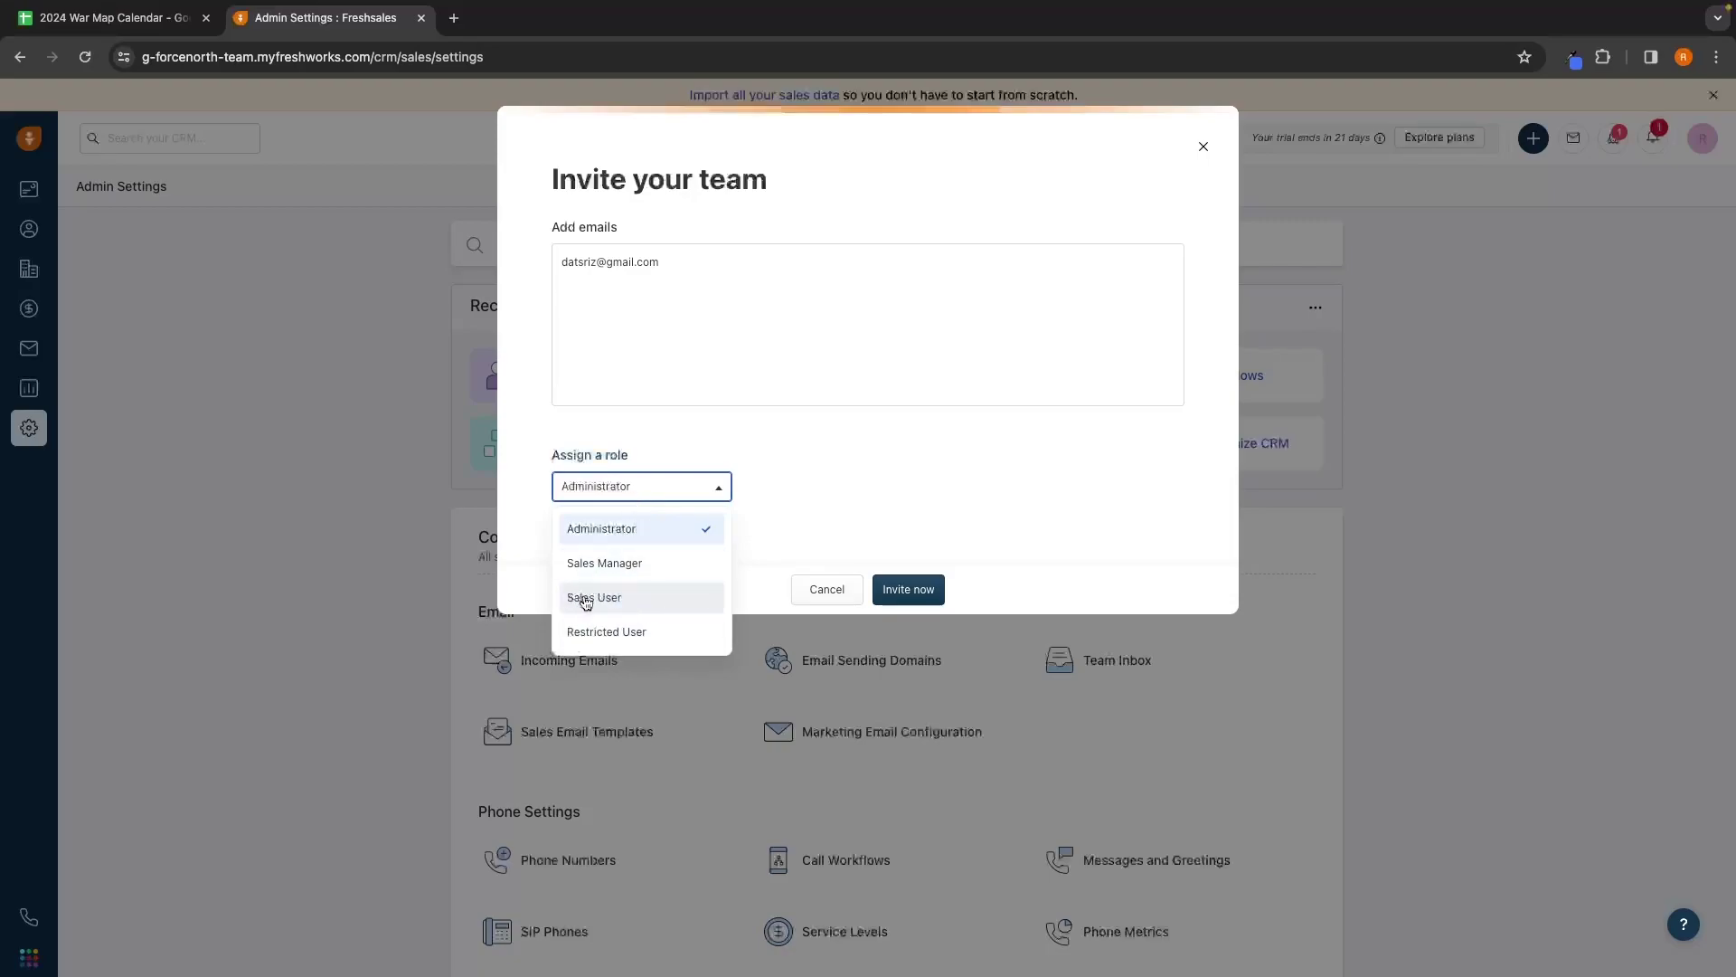
pyautogui.click(618, 528)
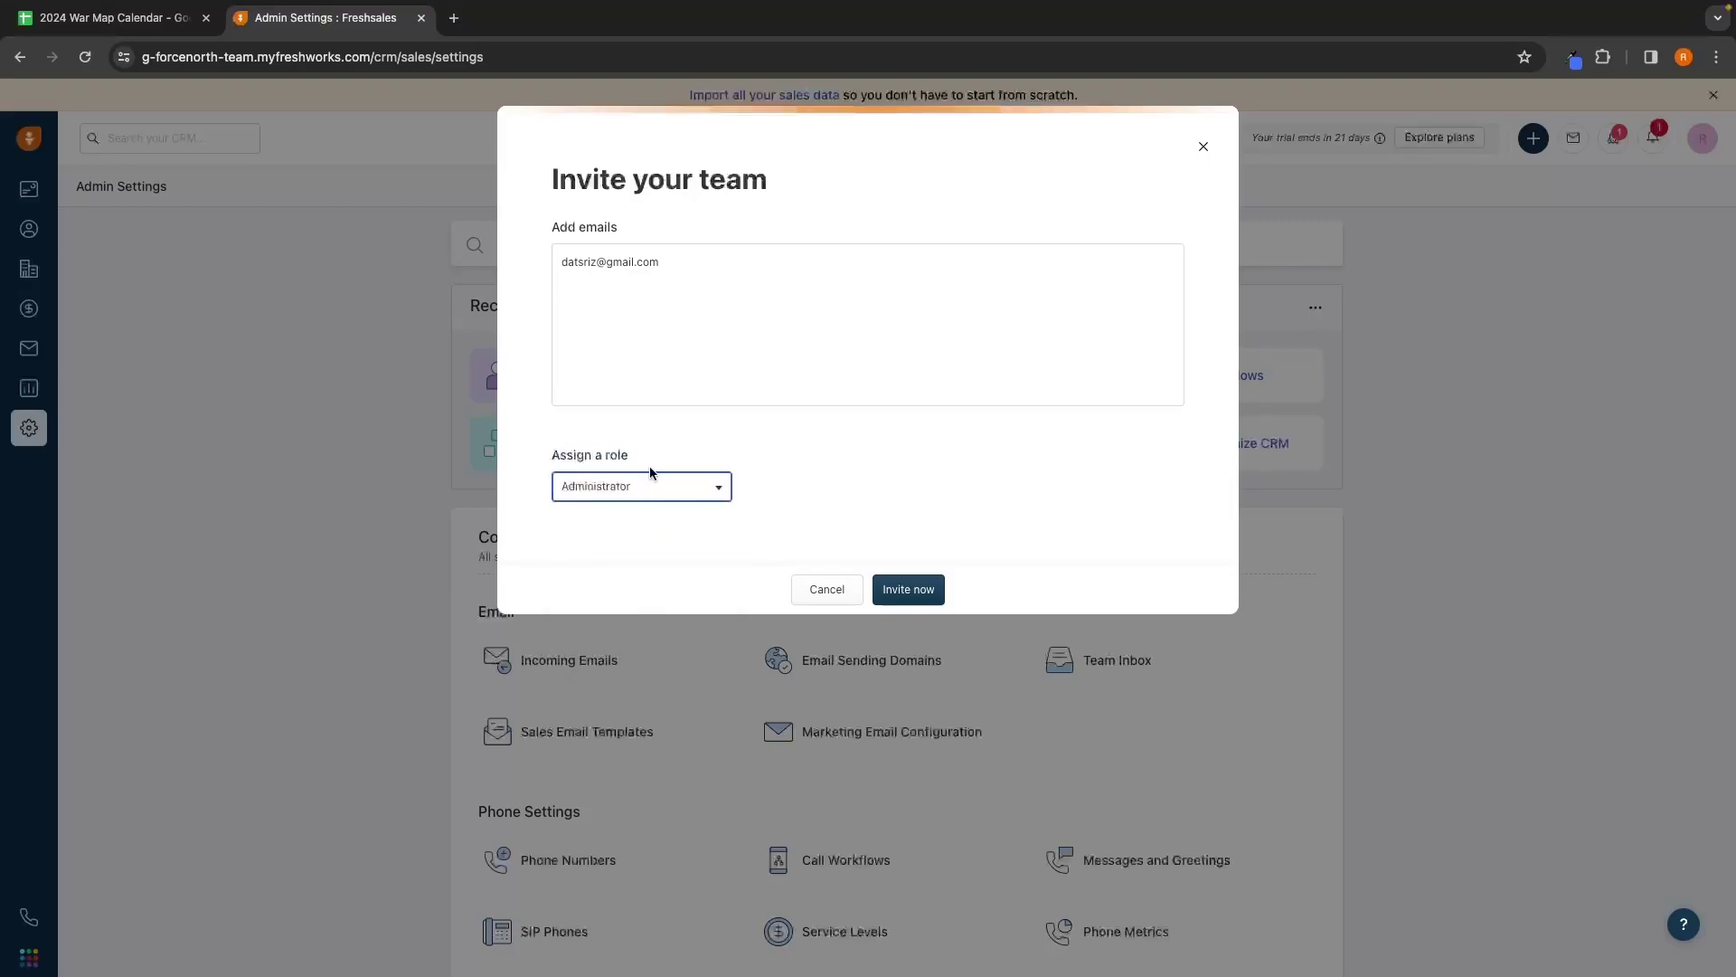
pyautogui.click(909, 589)
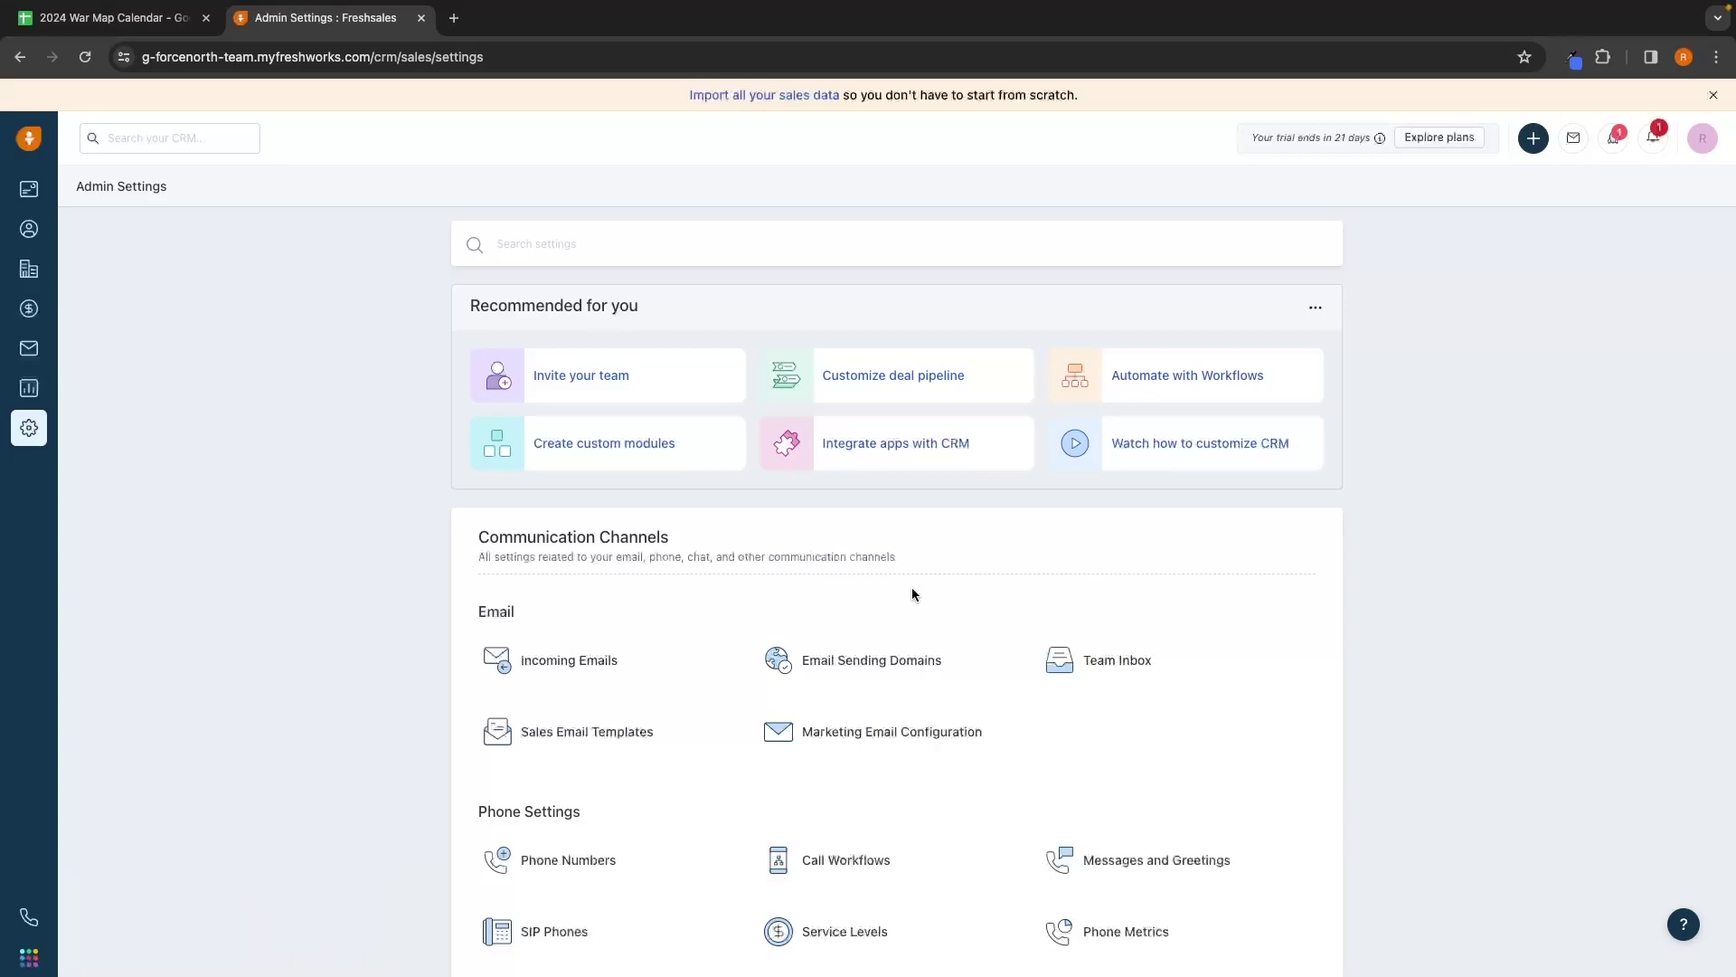
# Step: Find Slack among the marketplace apps for CRM integration by searching "slack" and open its app page
pyautogui.click(843, 452)
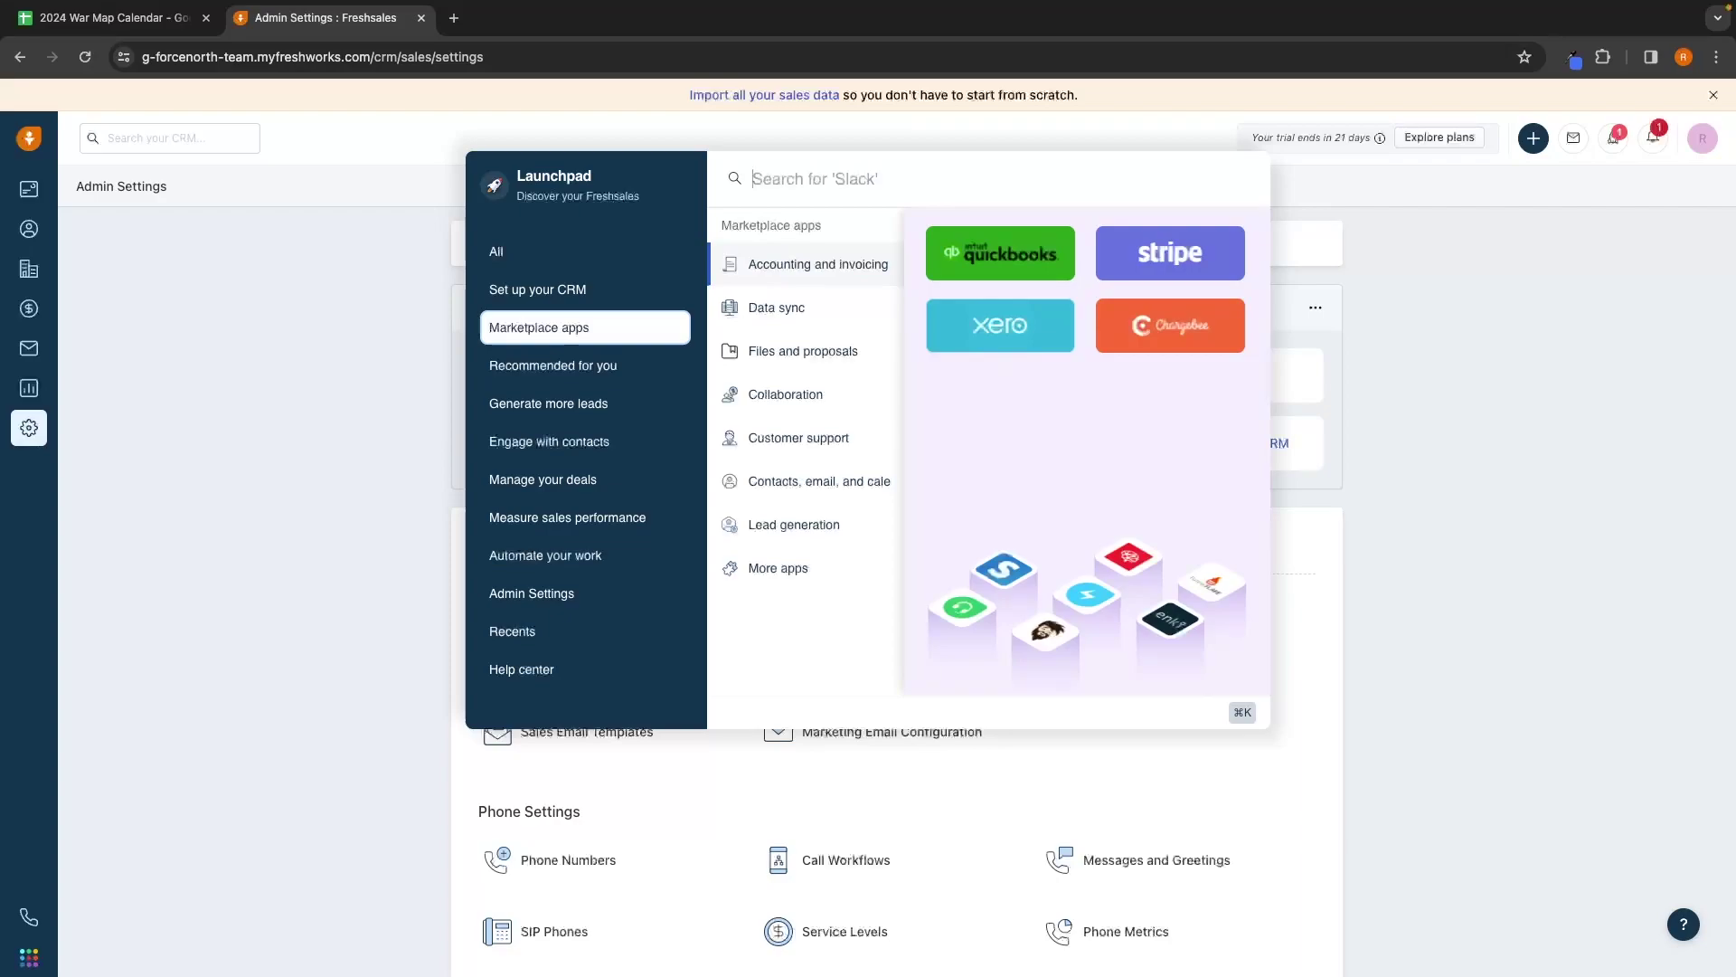
pyautogui.write('slack')
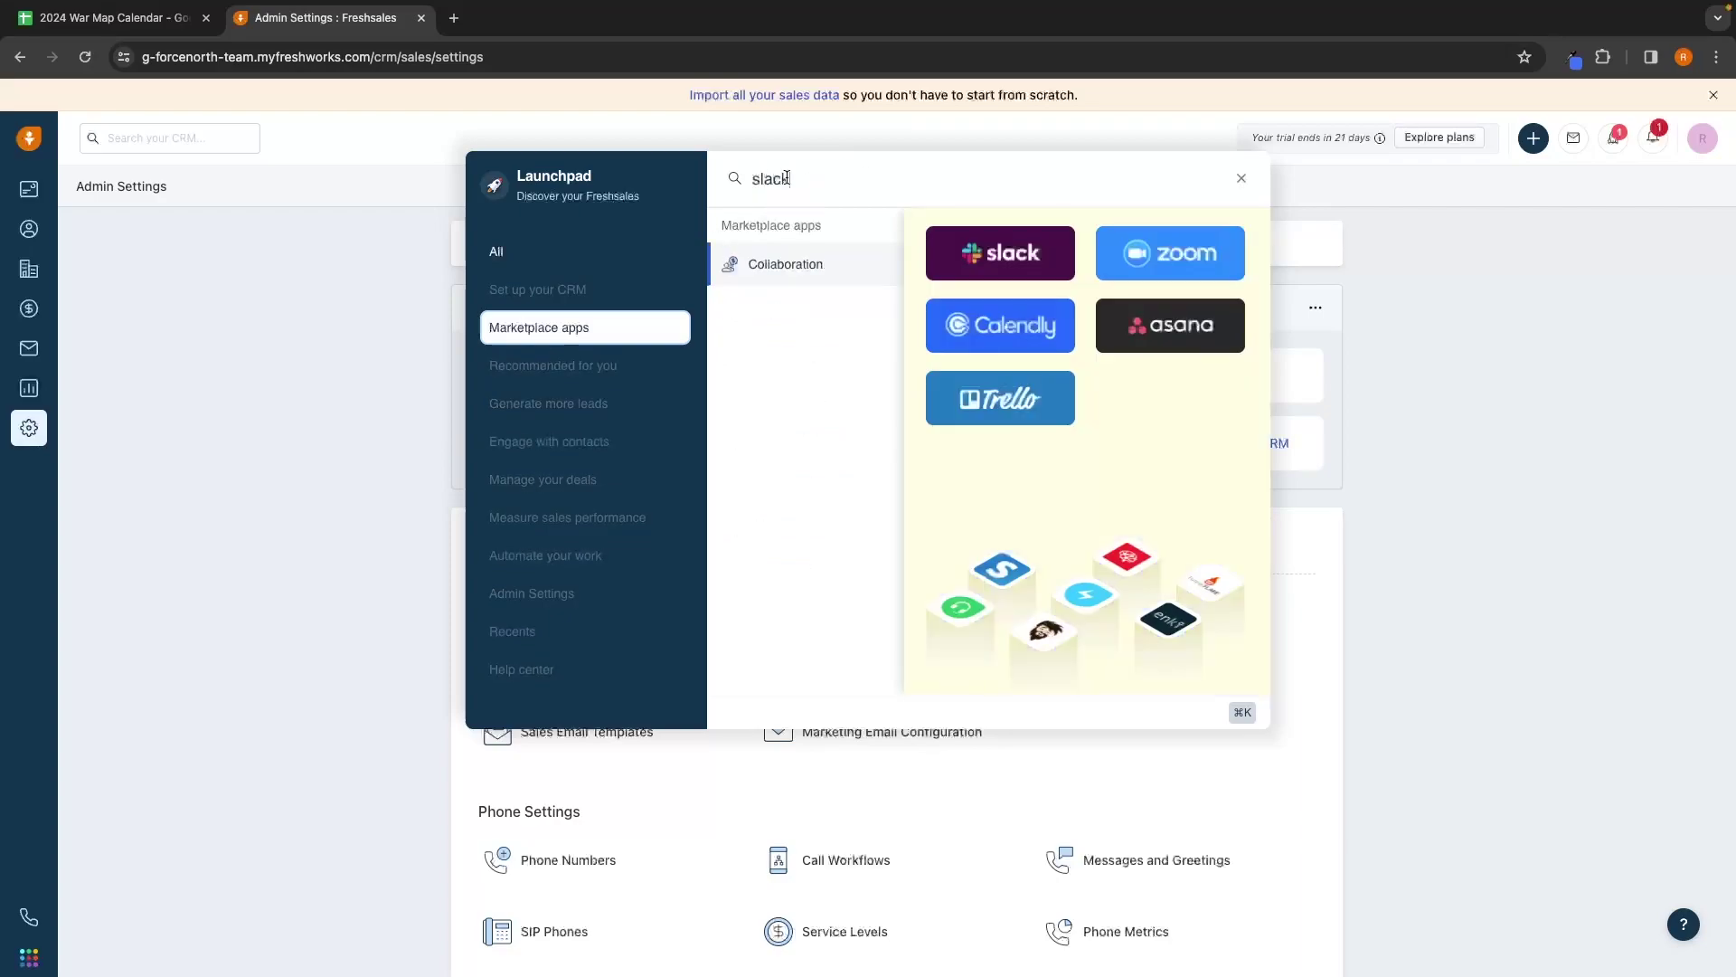
pyautogui.click(1006, 251)
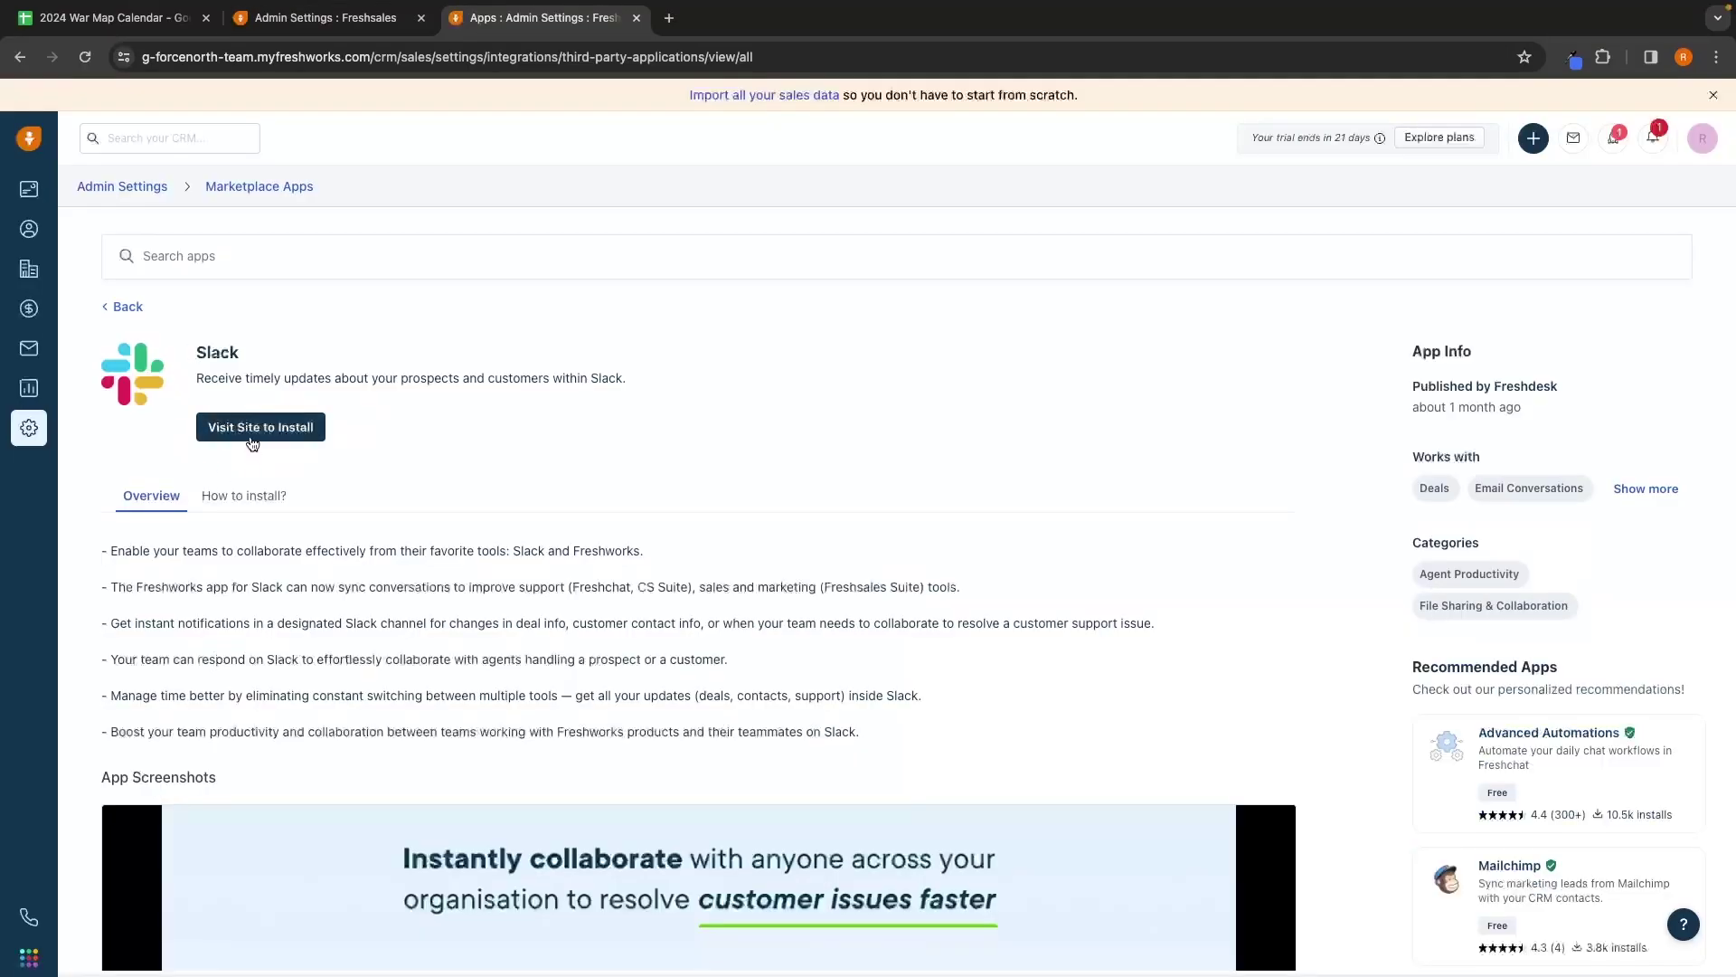